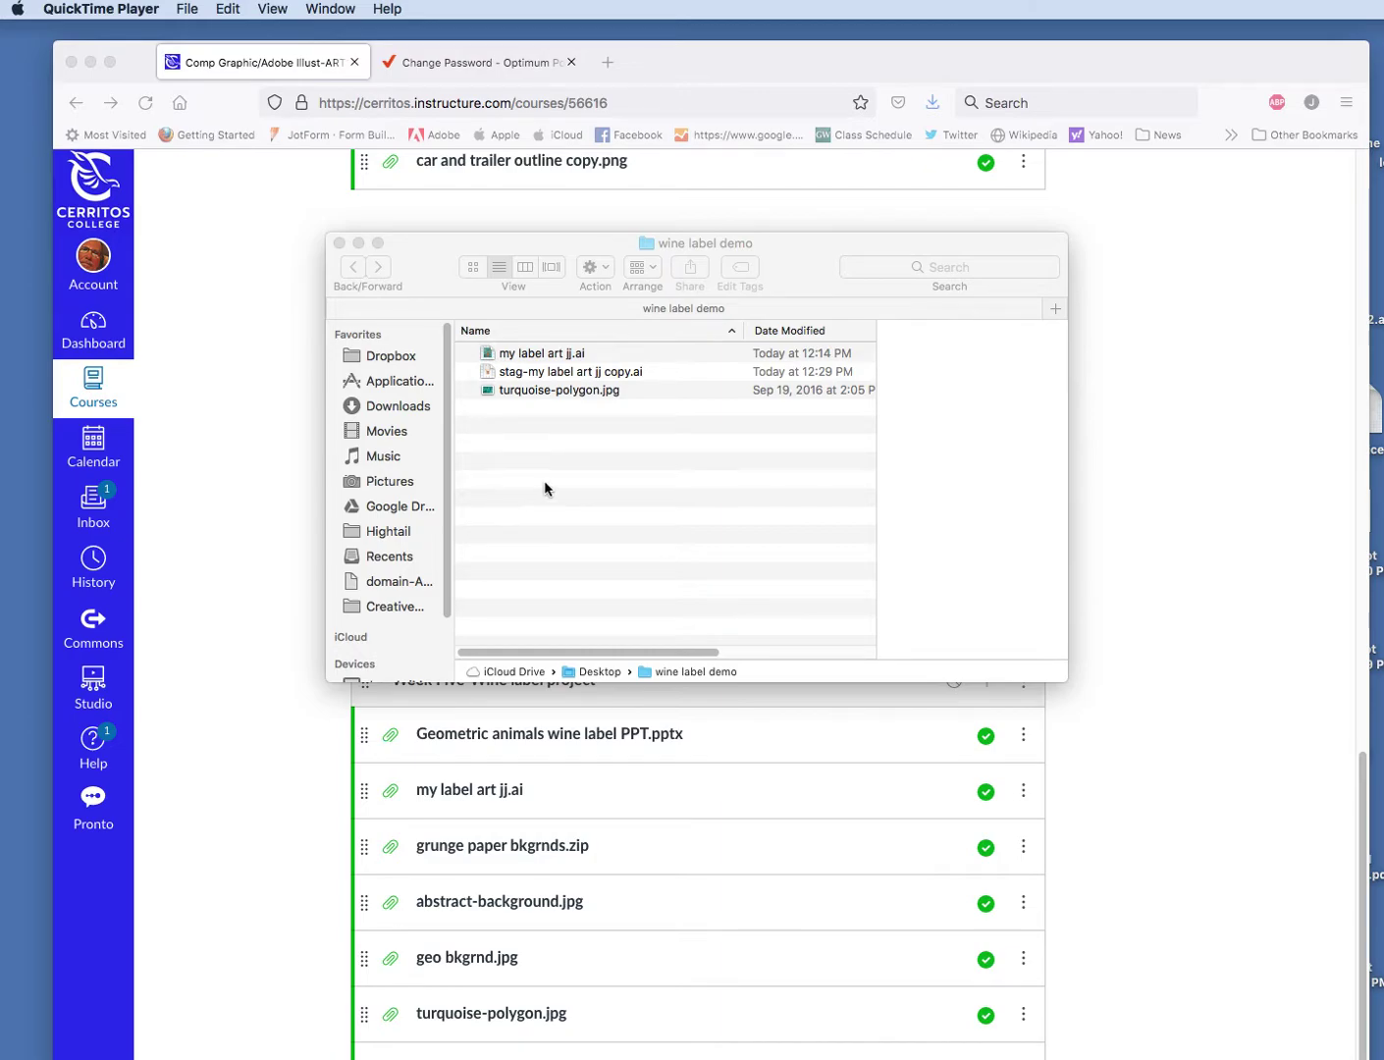
- Switch to Illustrator and create a new portrait Letter document, 8.5 x 11 in, in CMYK colour with 300 ppi raster effects
left_click(440, 260)
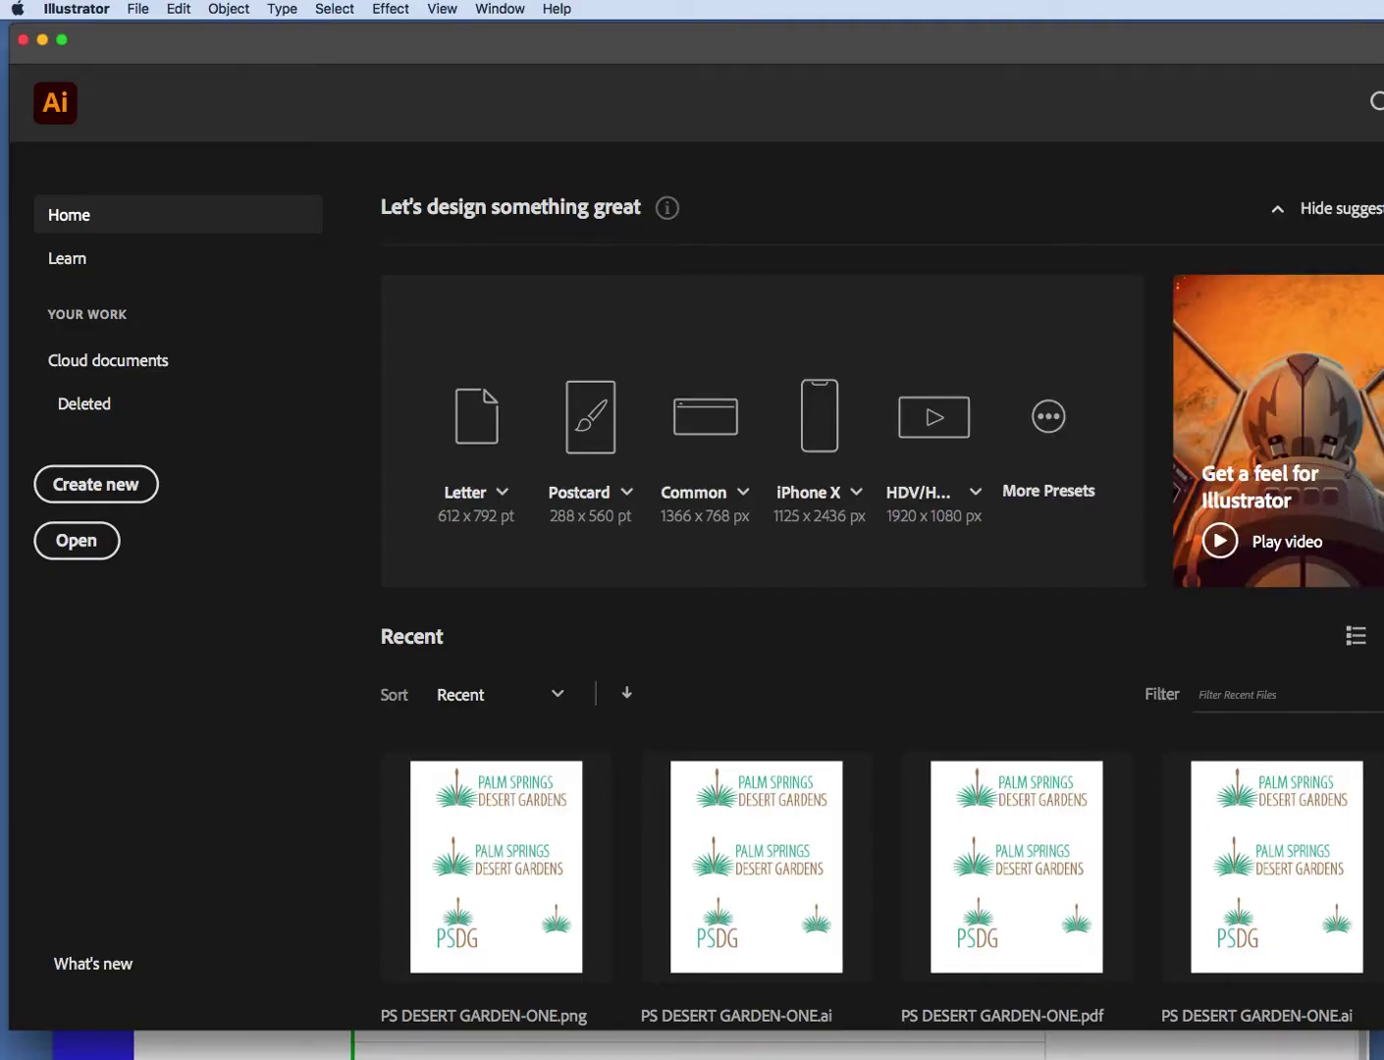
left_click(94, 487)
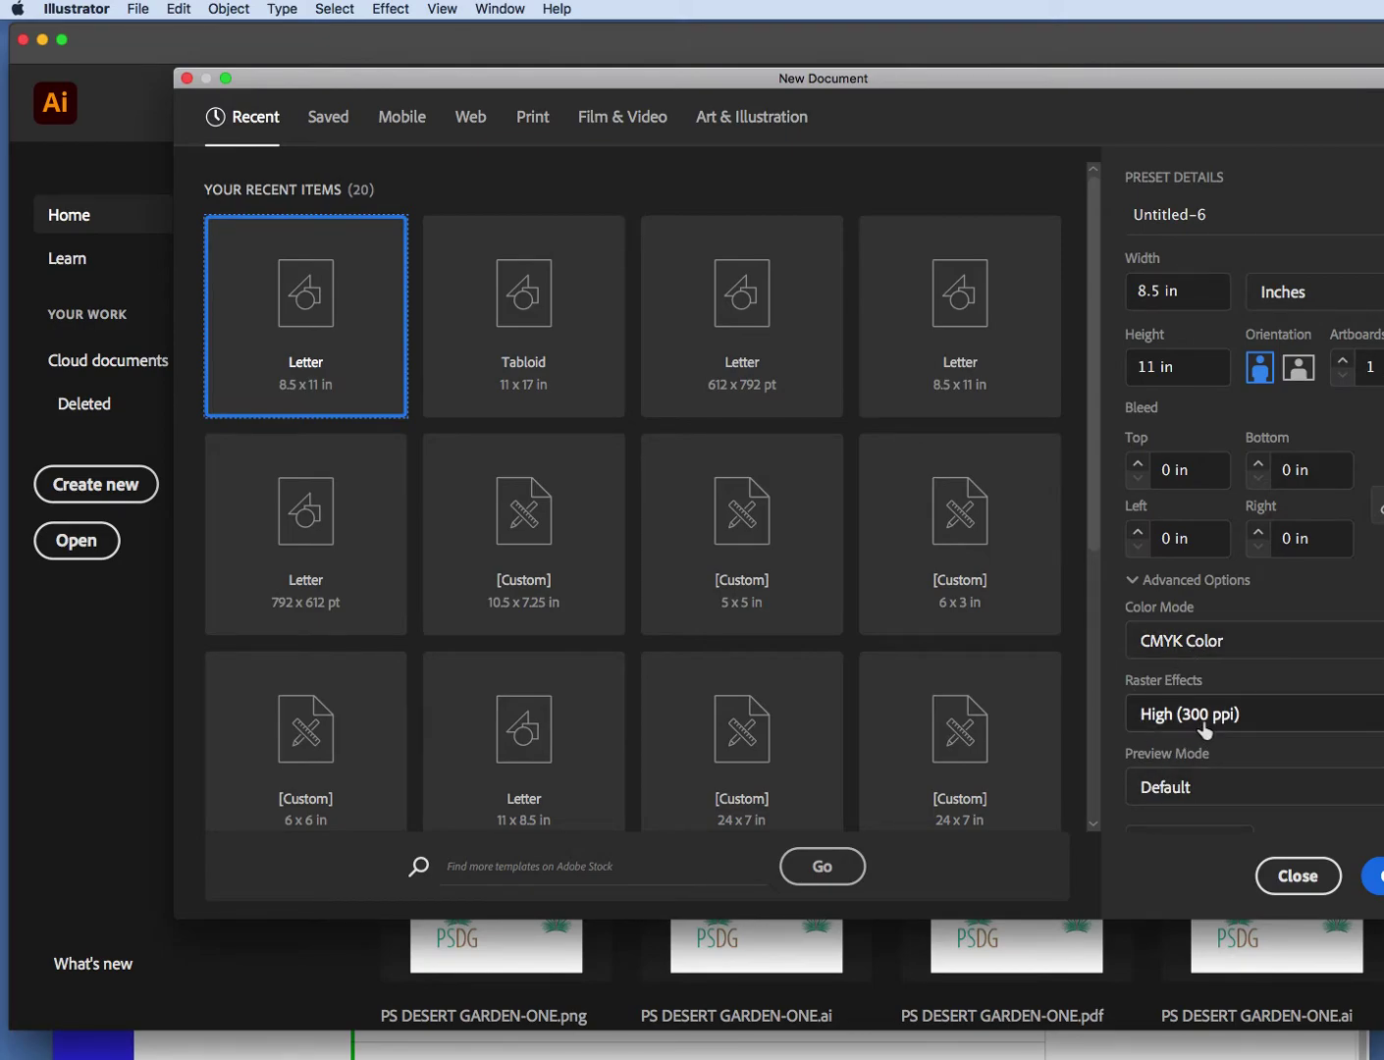
left_click(1374, 877)
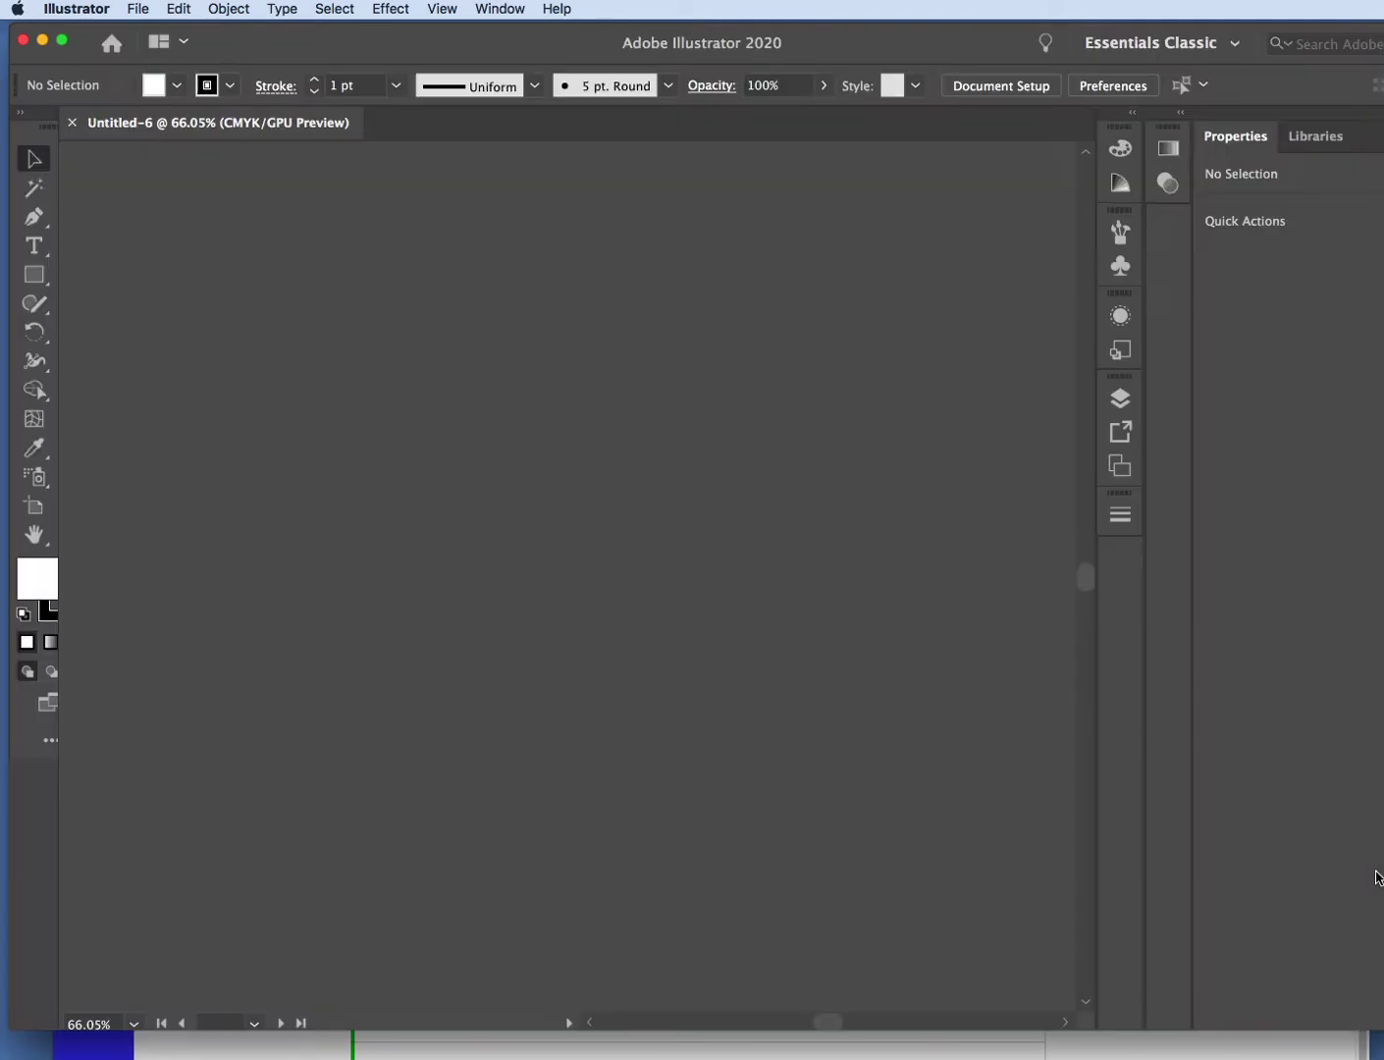
left_click_drag(391, 46, 499, 58)
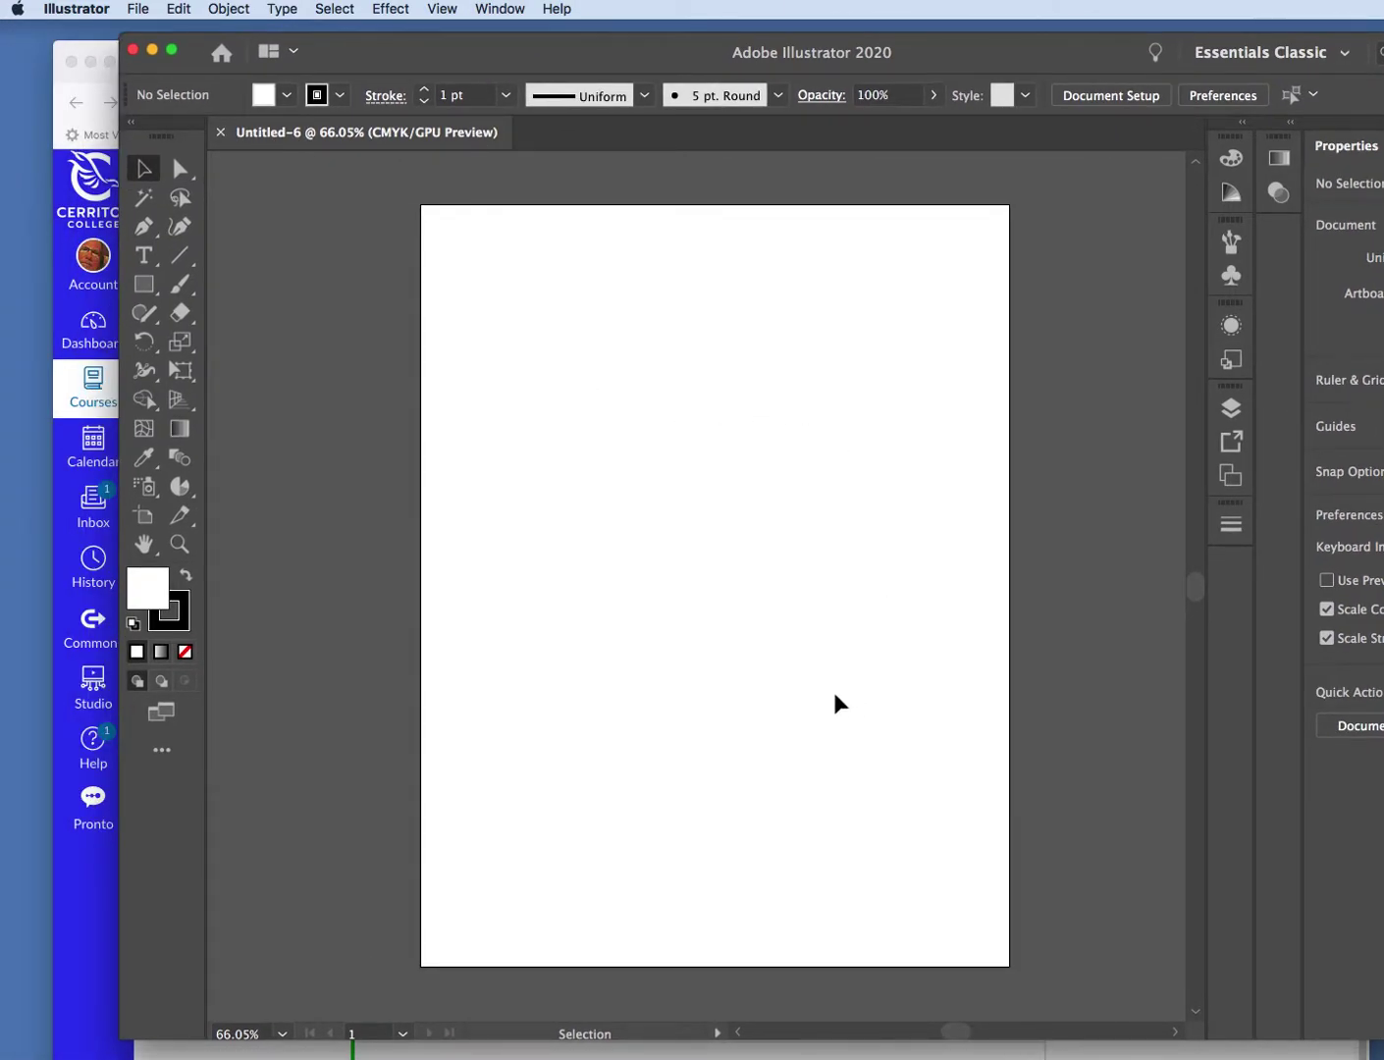
- Create a 4 in wide by 5 in high rectangle and move it to around the middle of the artboard
left_click(147, 287)
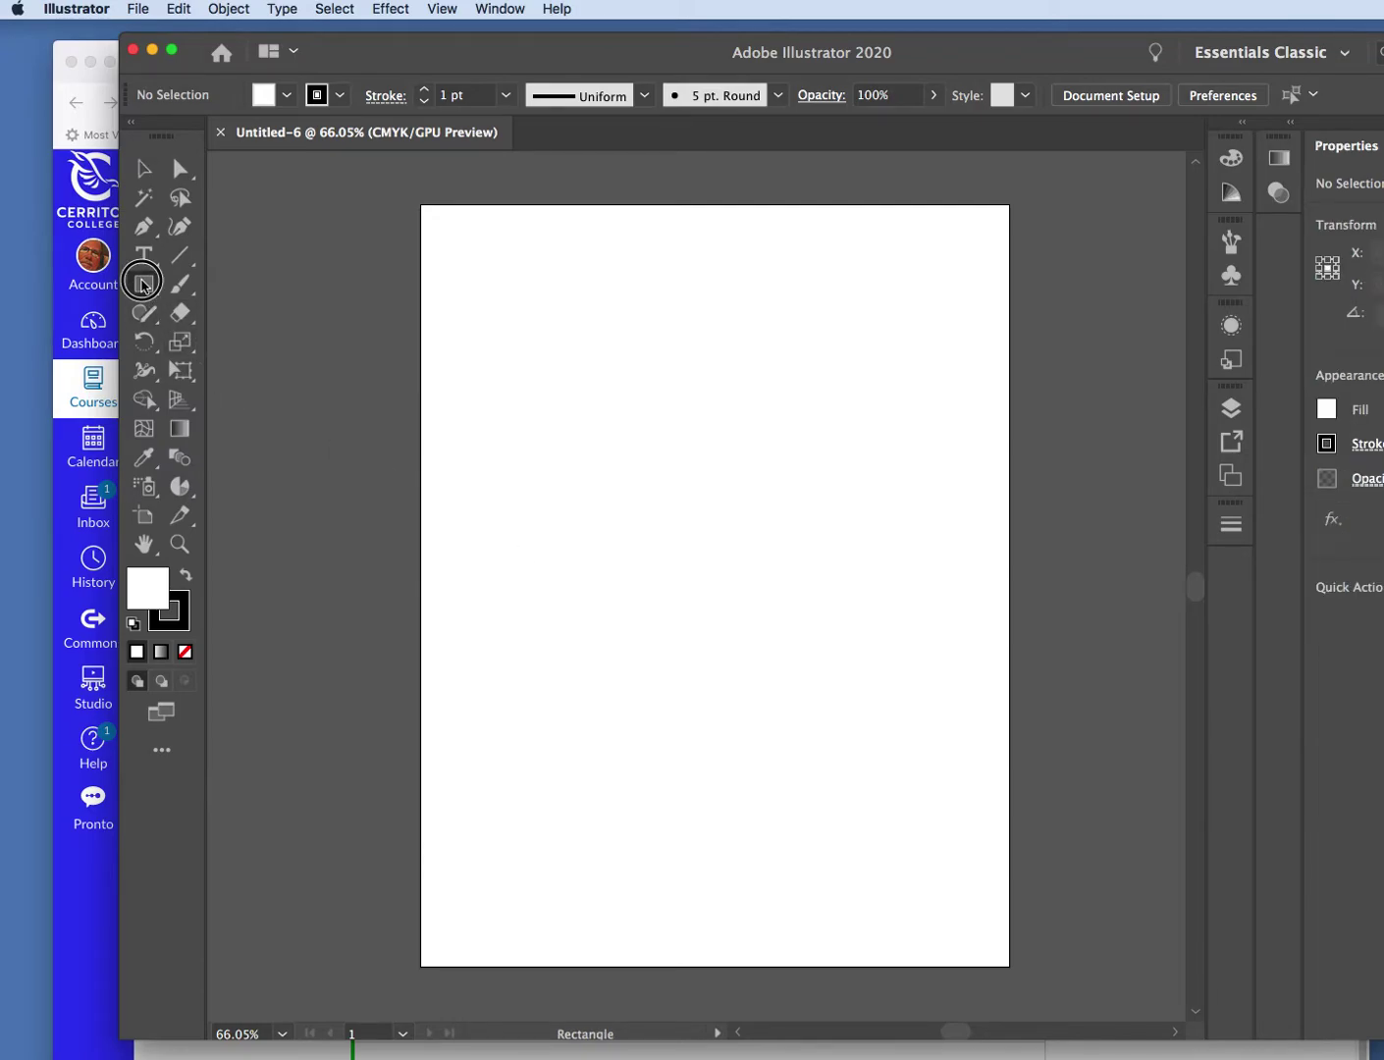
left_click(522, 287)
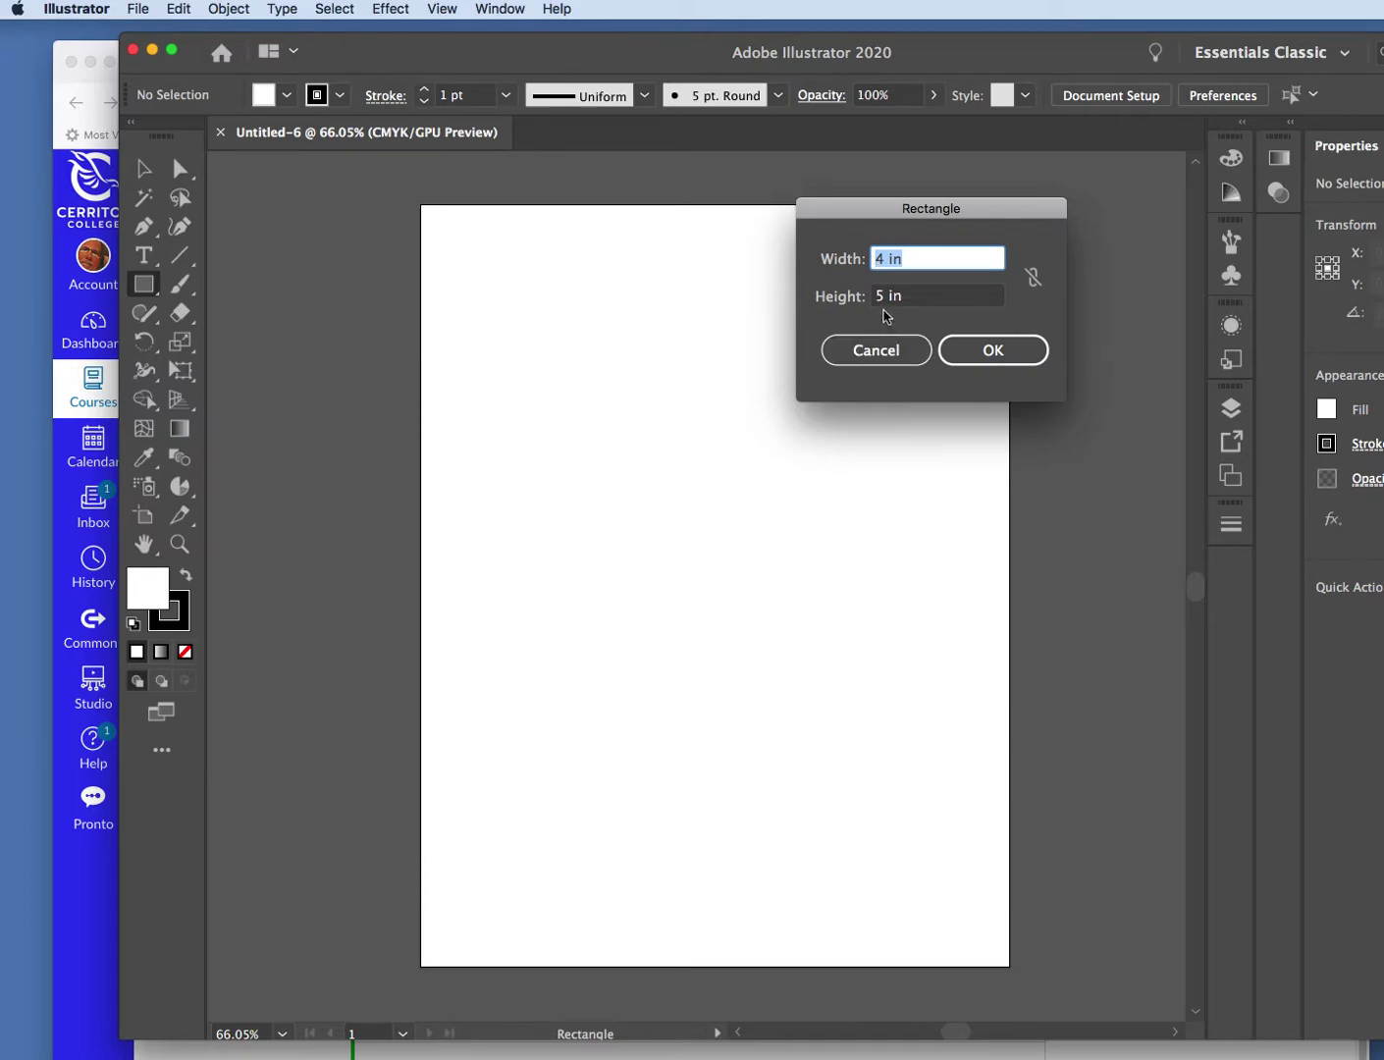
left_click(986, 351)
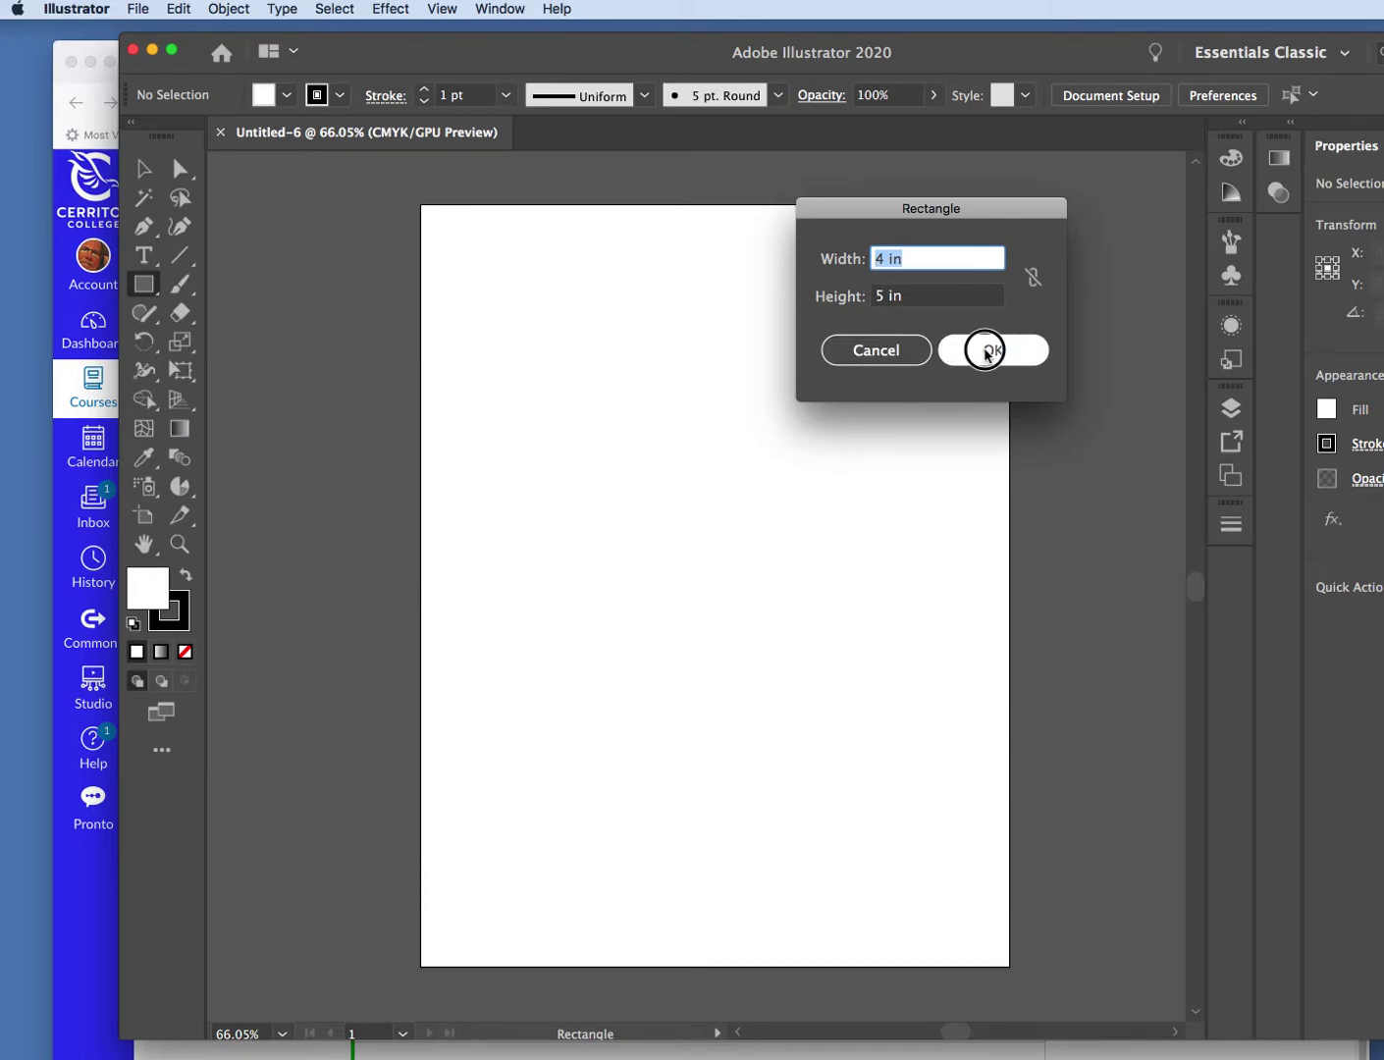
left_click(134, 168)
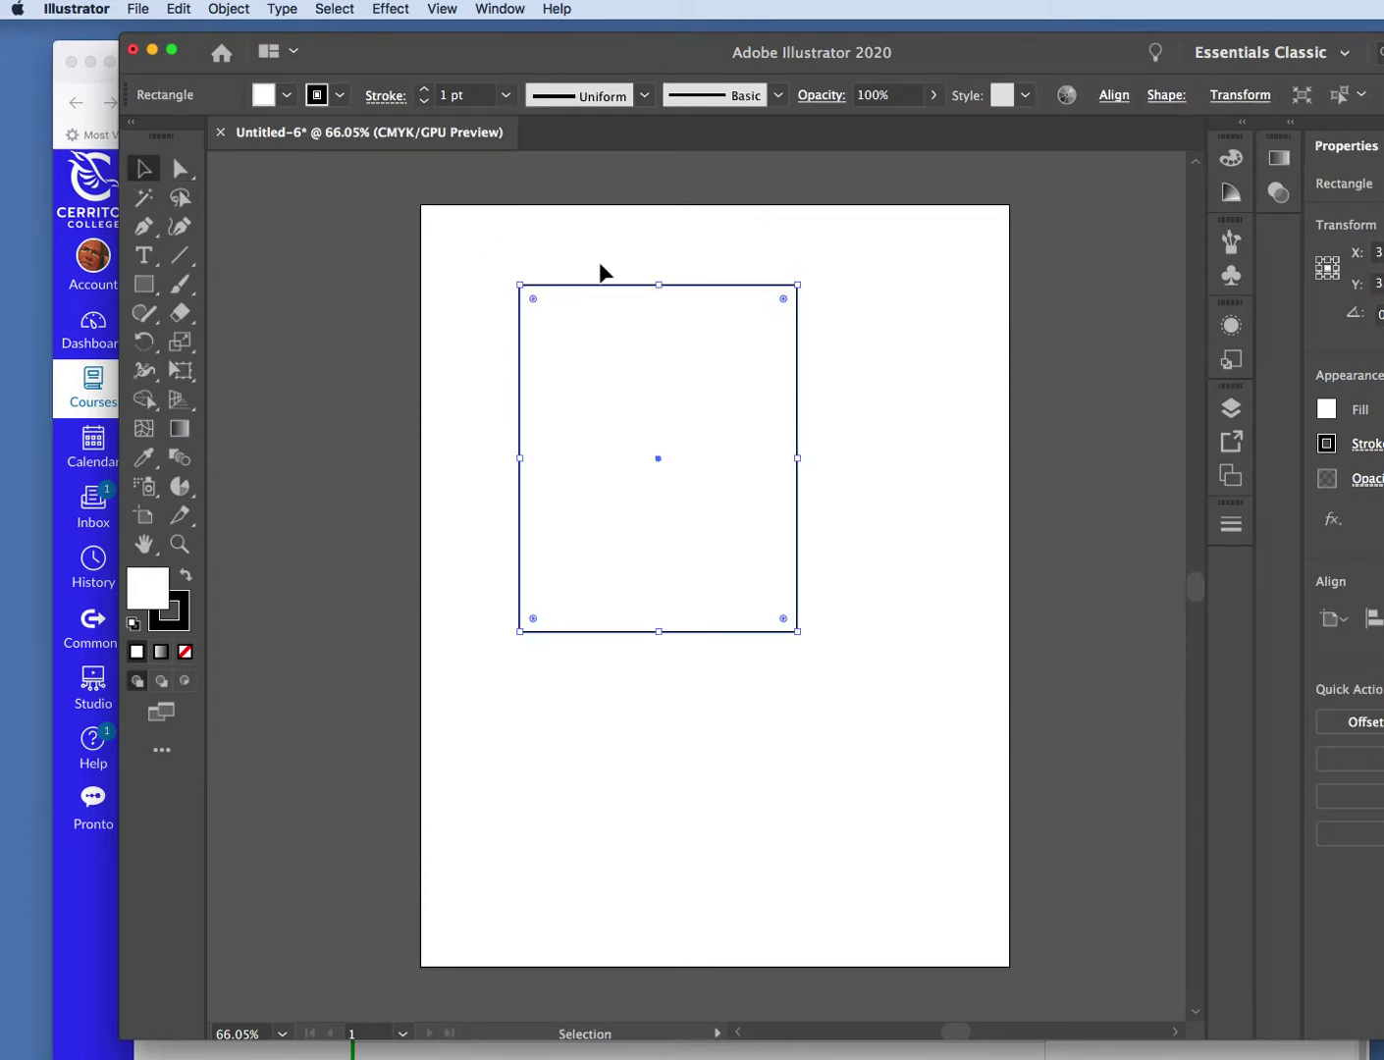
left_click_drag(592, 295, 583, 340)
left_click_drag(488, 262, 836, 713)
left_click_drag(658, 462, 720, 537)
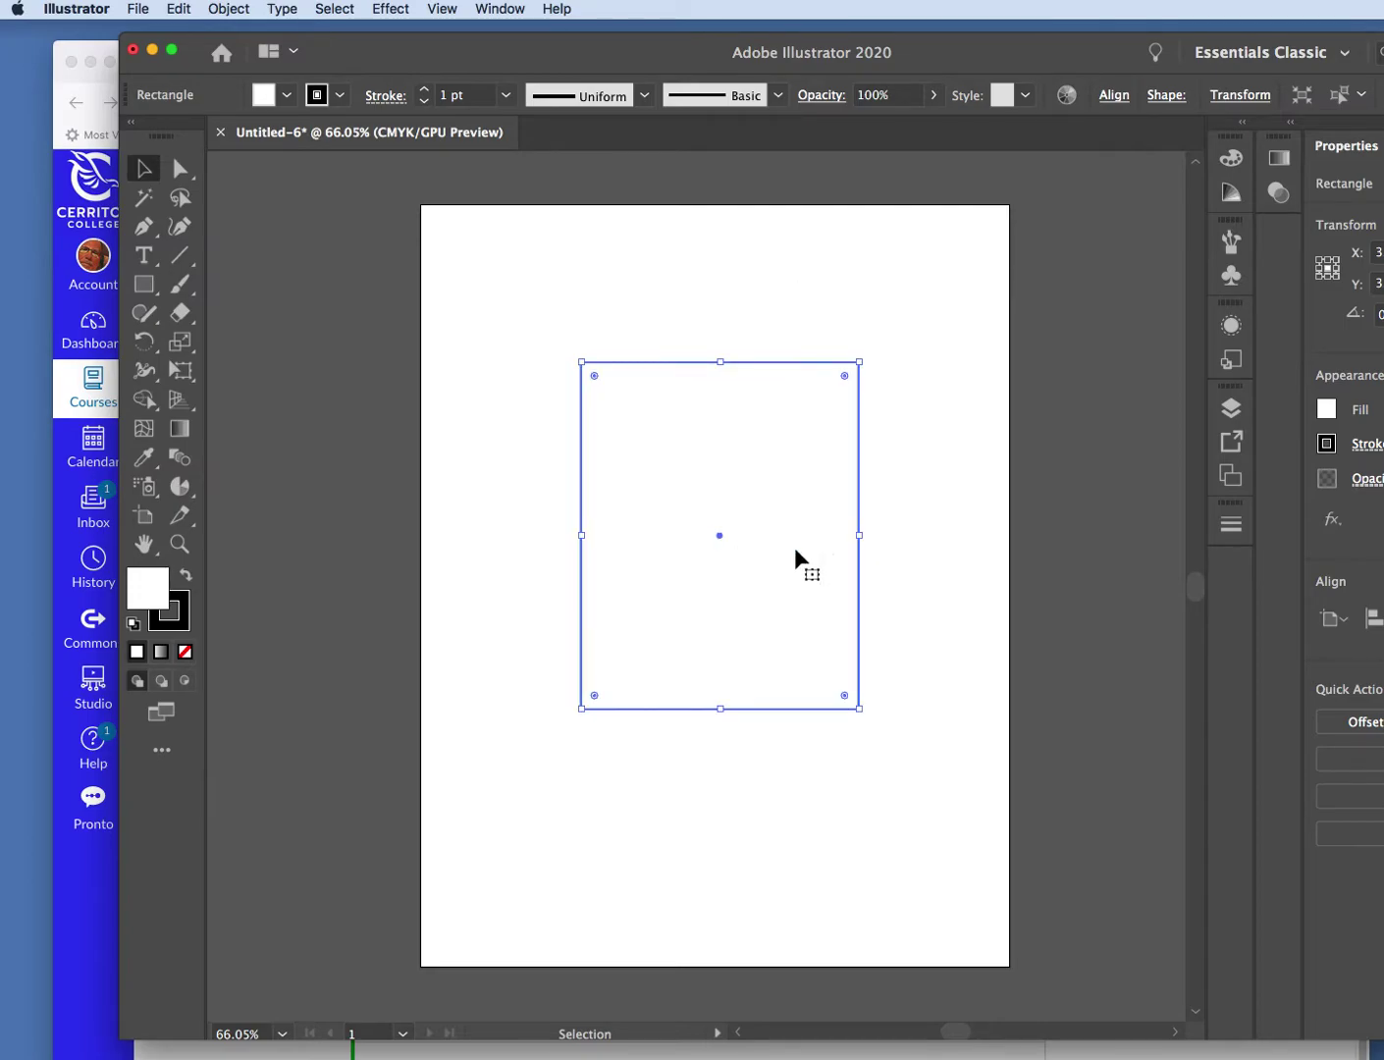
left_click(928, 580)
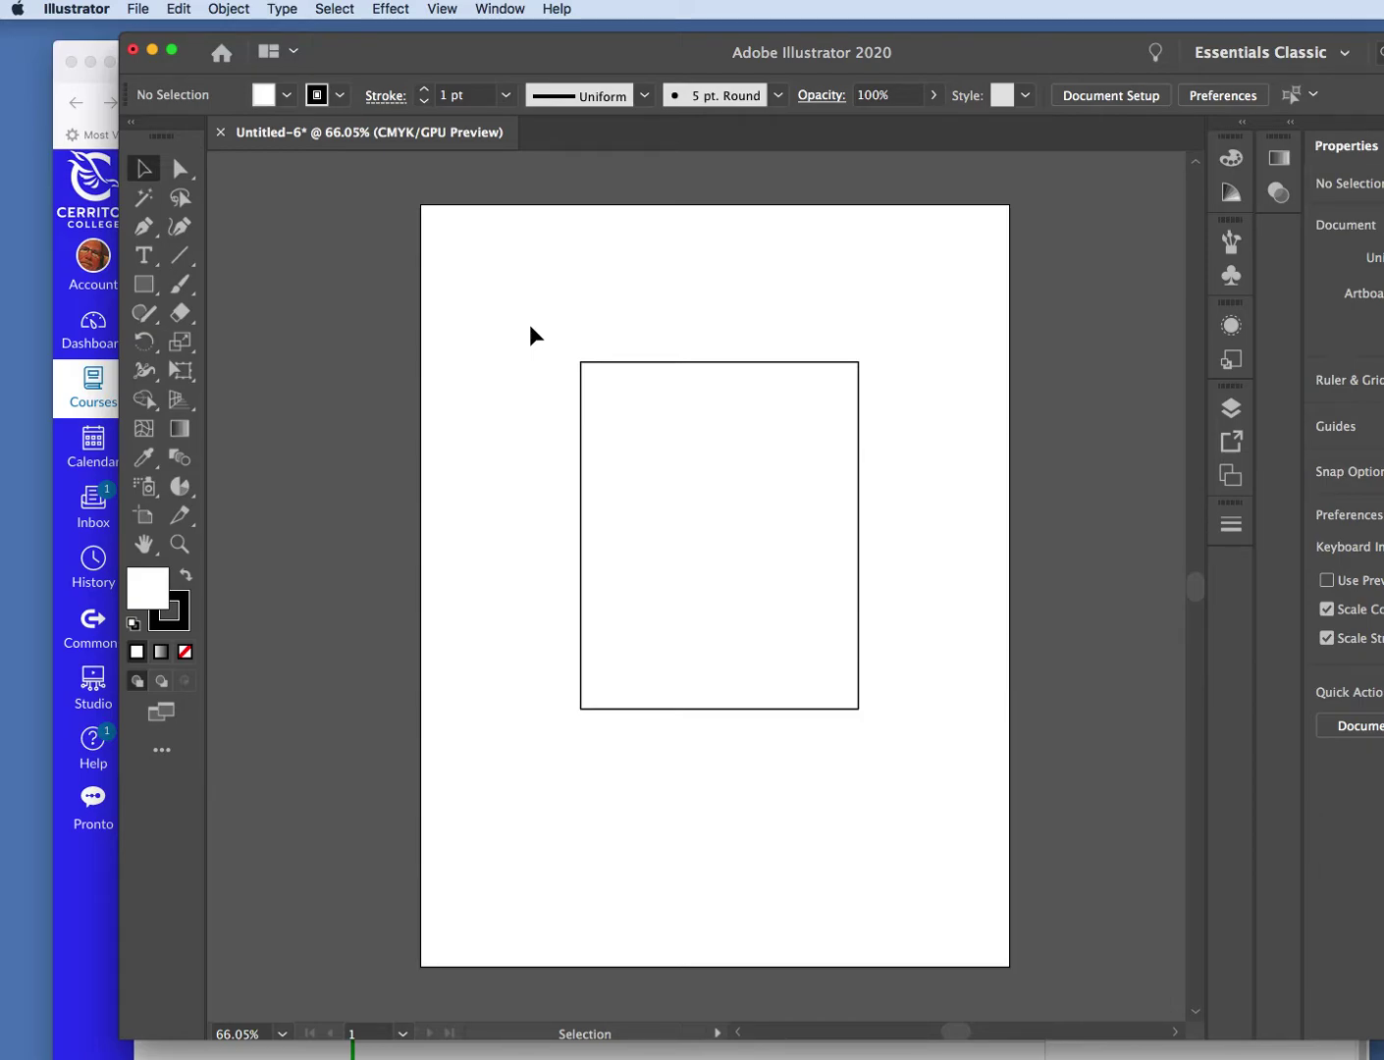
- Place turquoise-polygon.jpg from the wine label demo folder, sized large enough to cover the whole rectangle
left_click(703, 369)
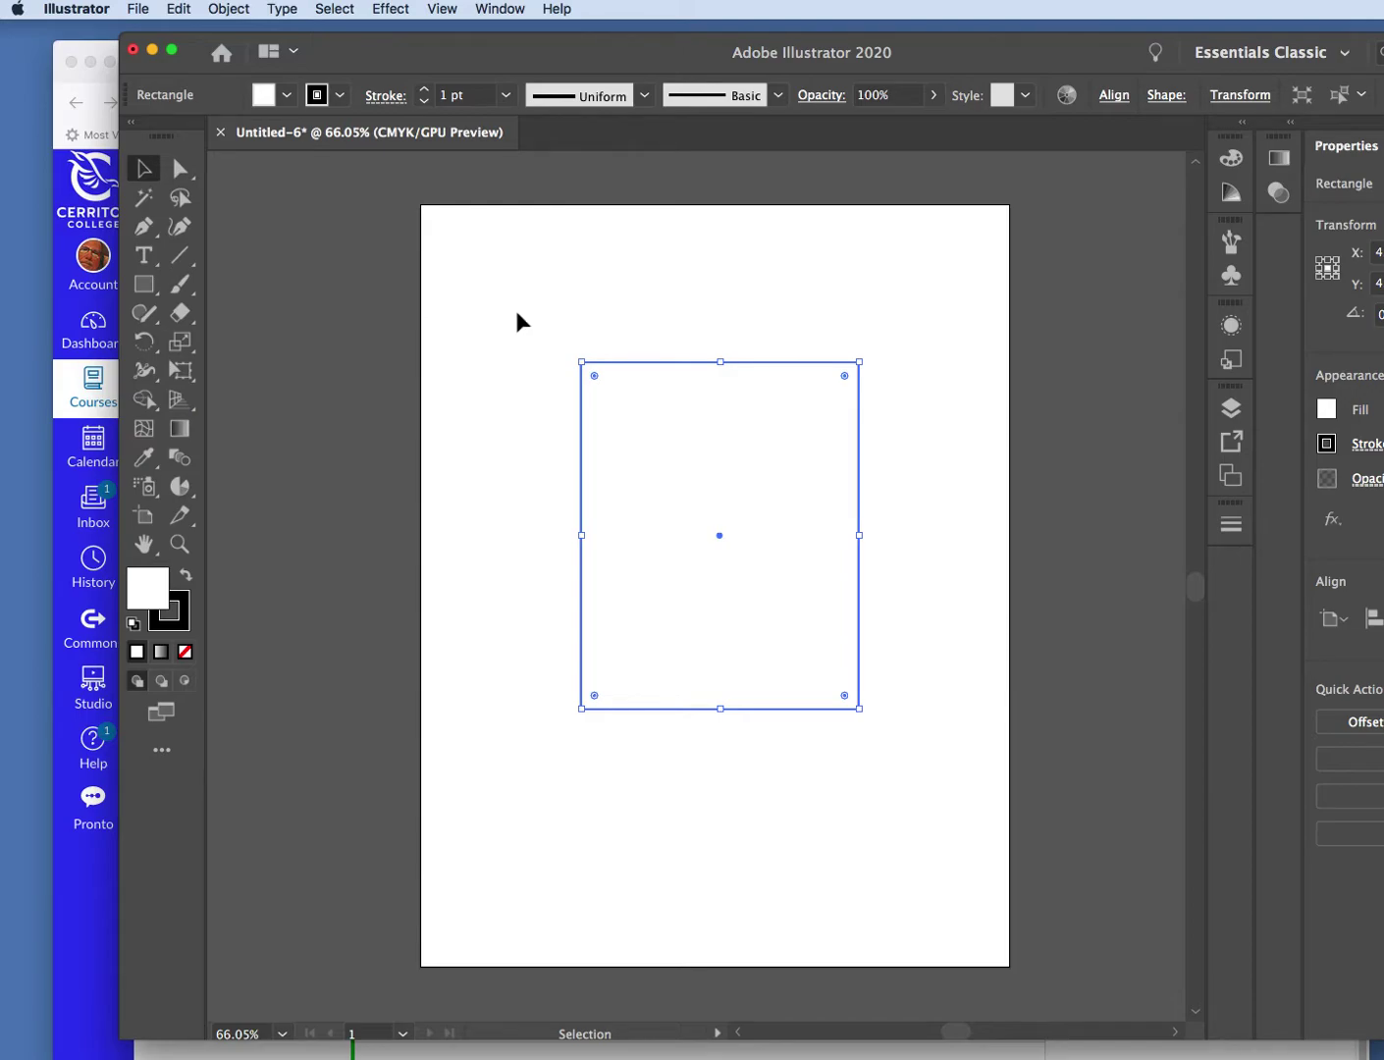
left_click(136, 10)
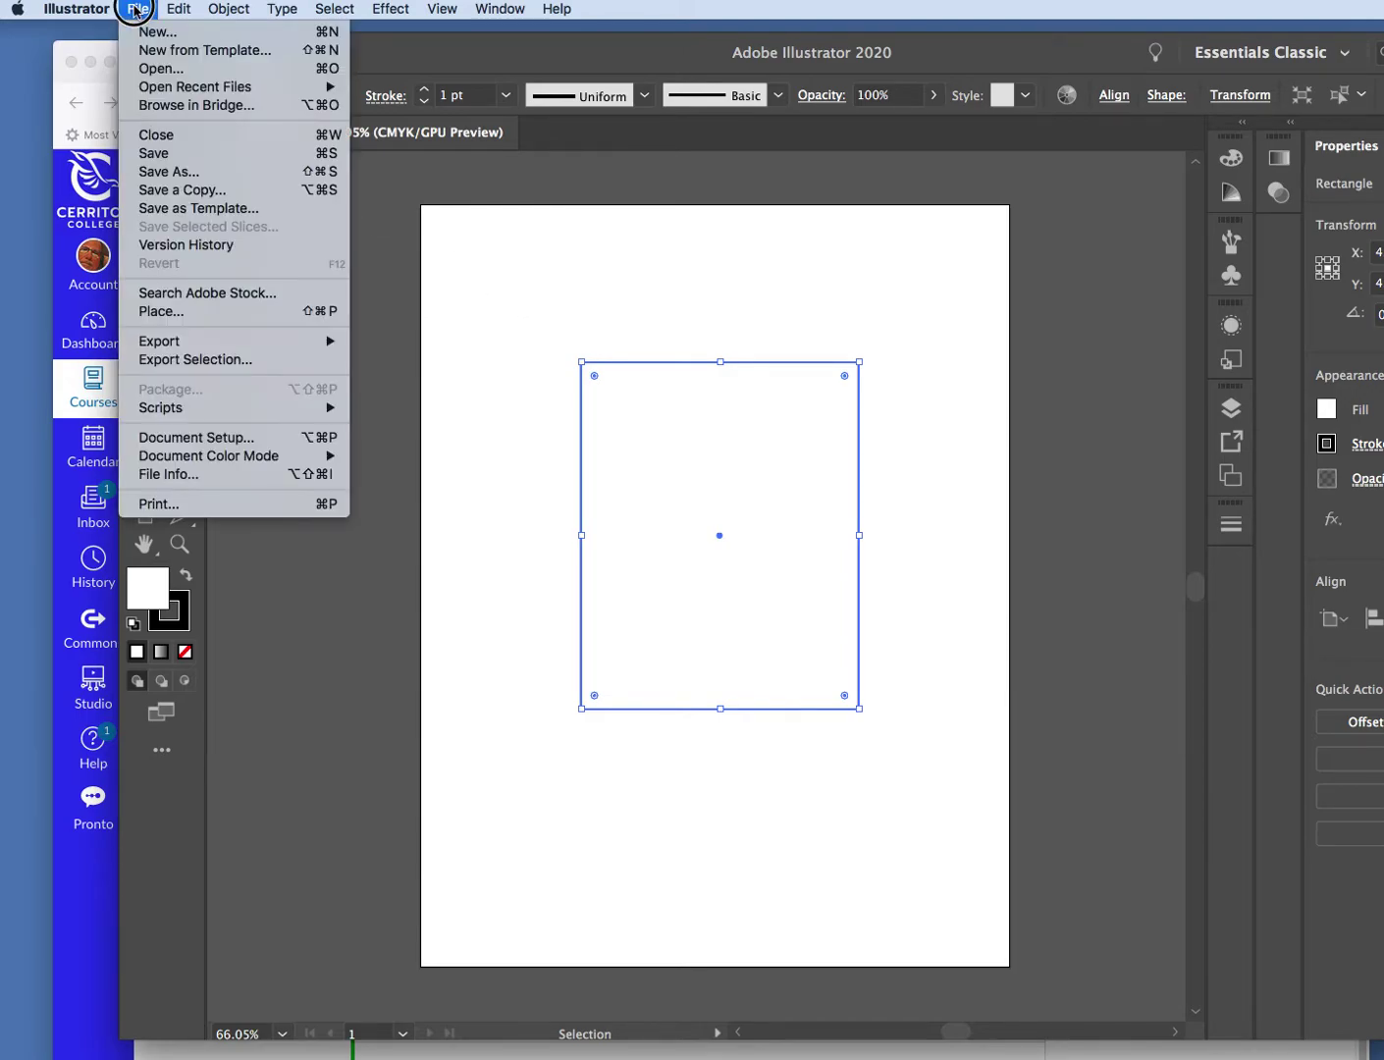
left_click(210, 310)
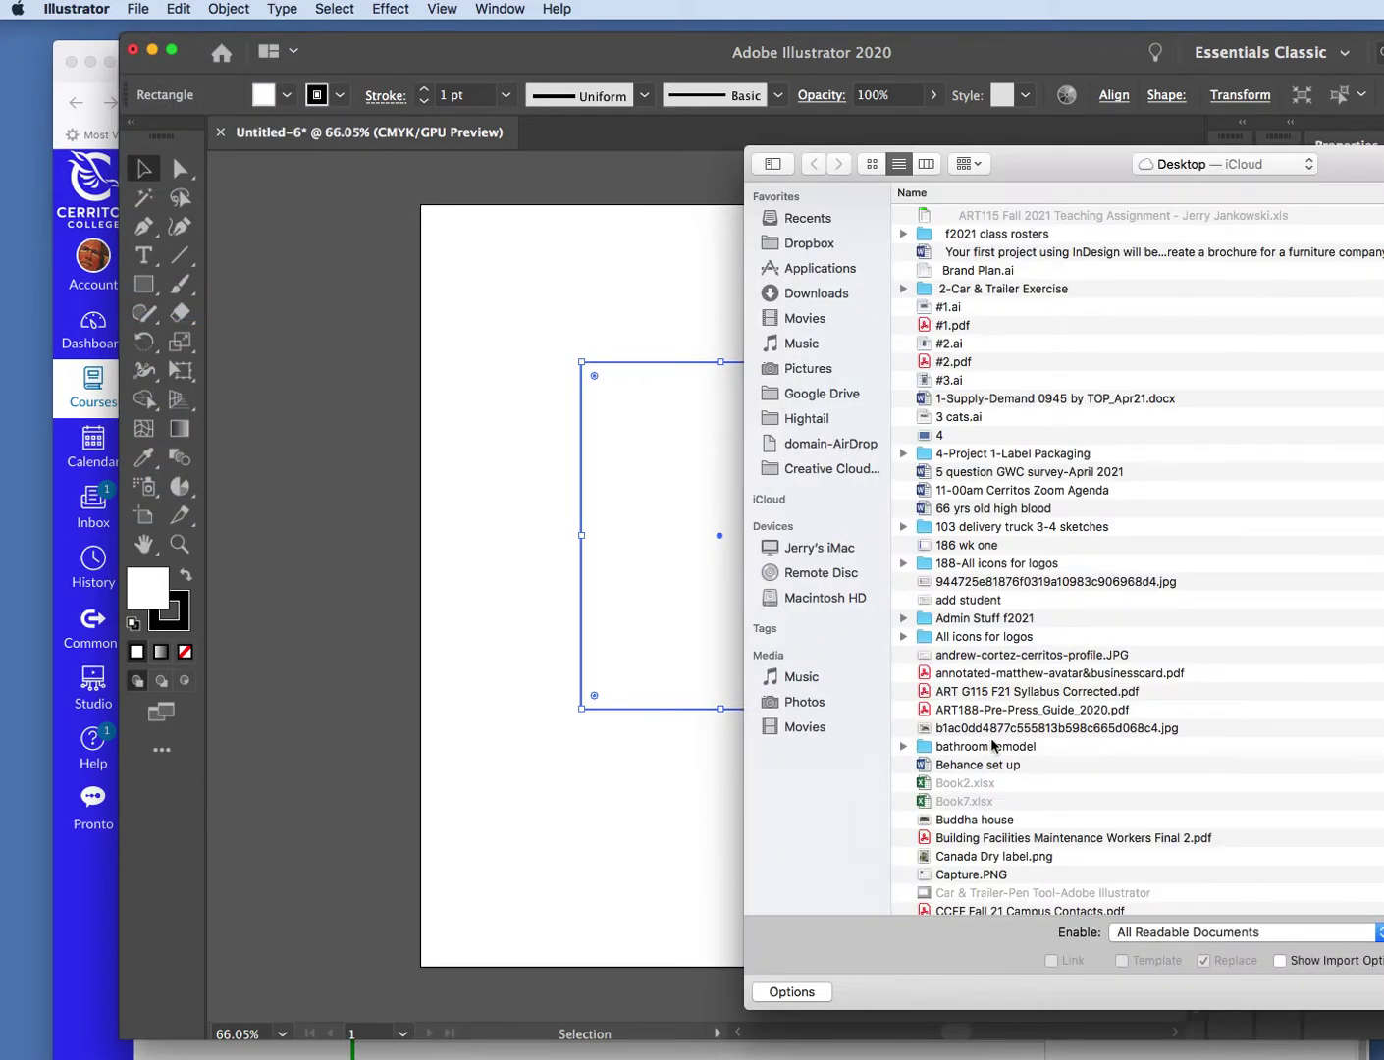
scroll(986, 743, "down", 5)
scroll(986, 743, "down", 20)
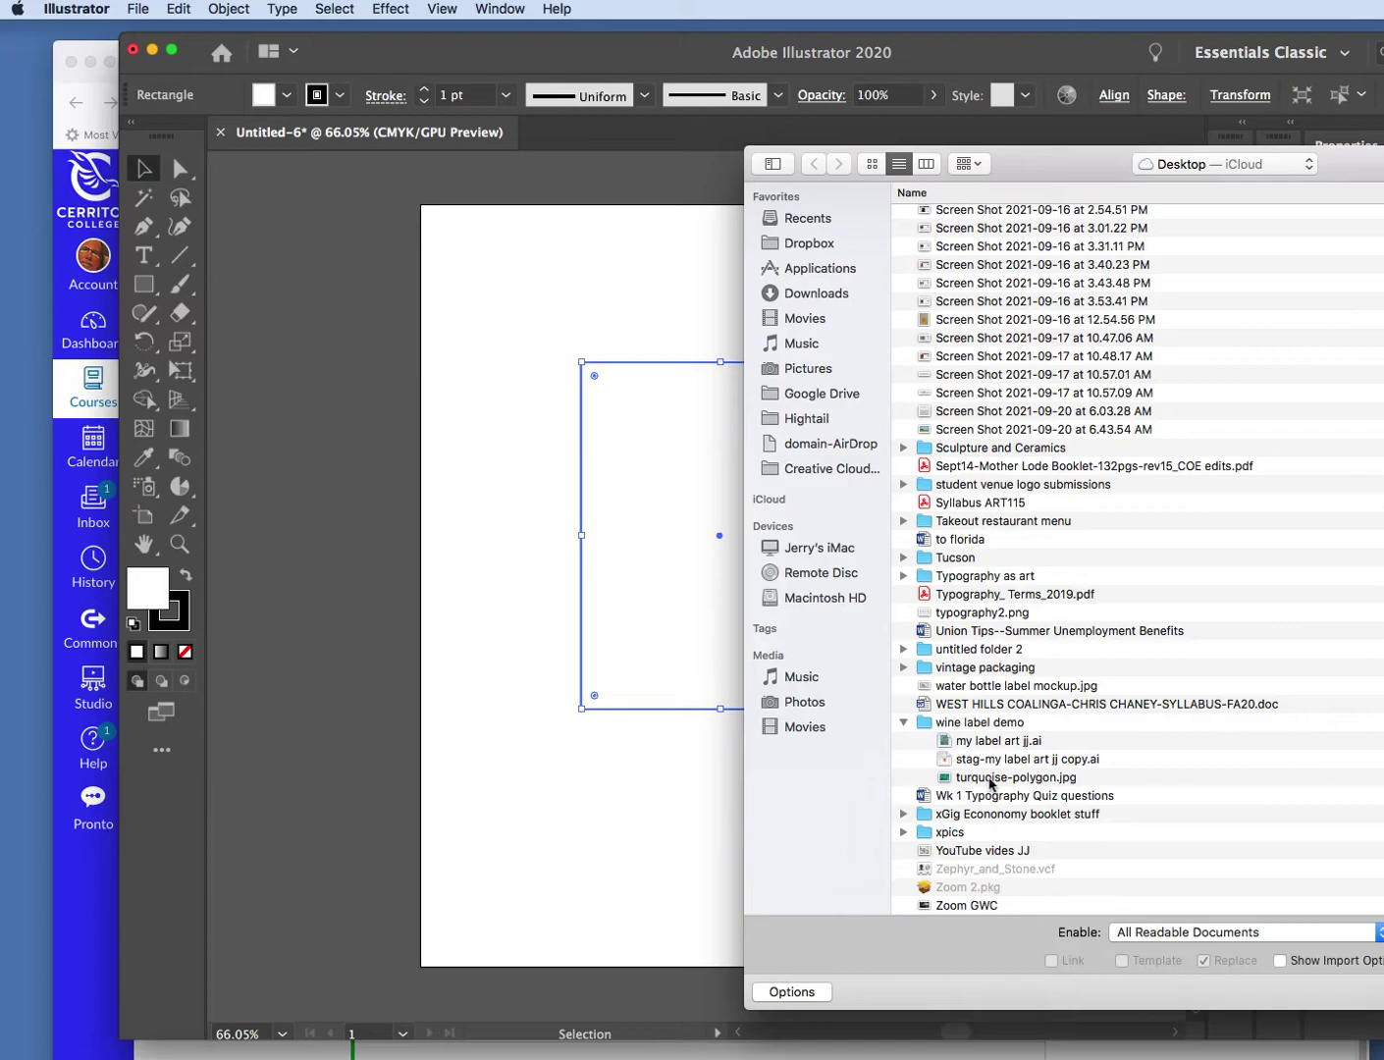
left_click(992, 779)
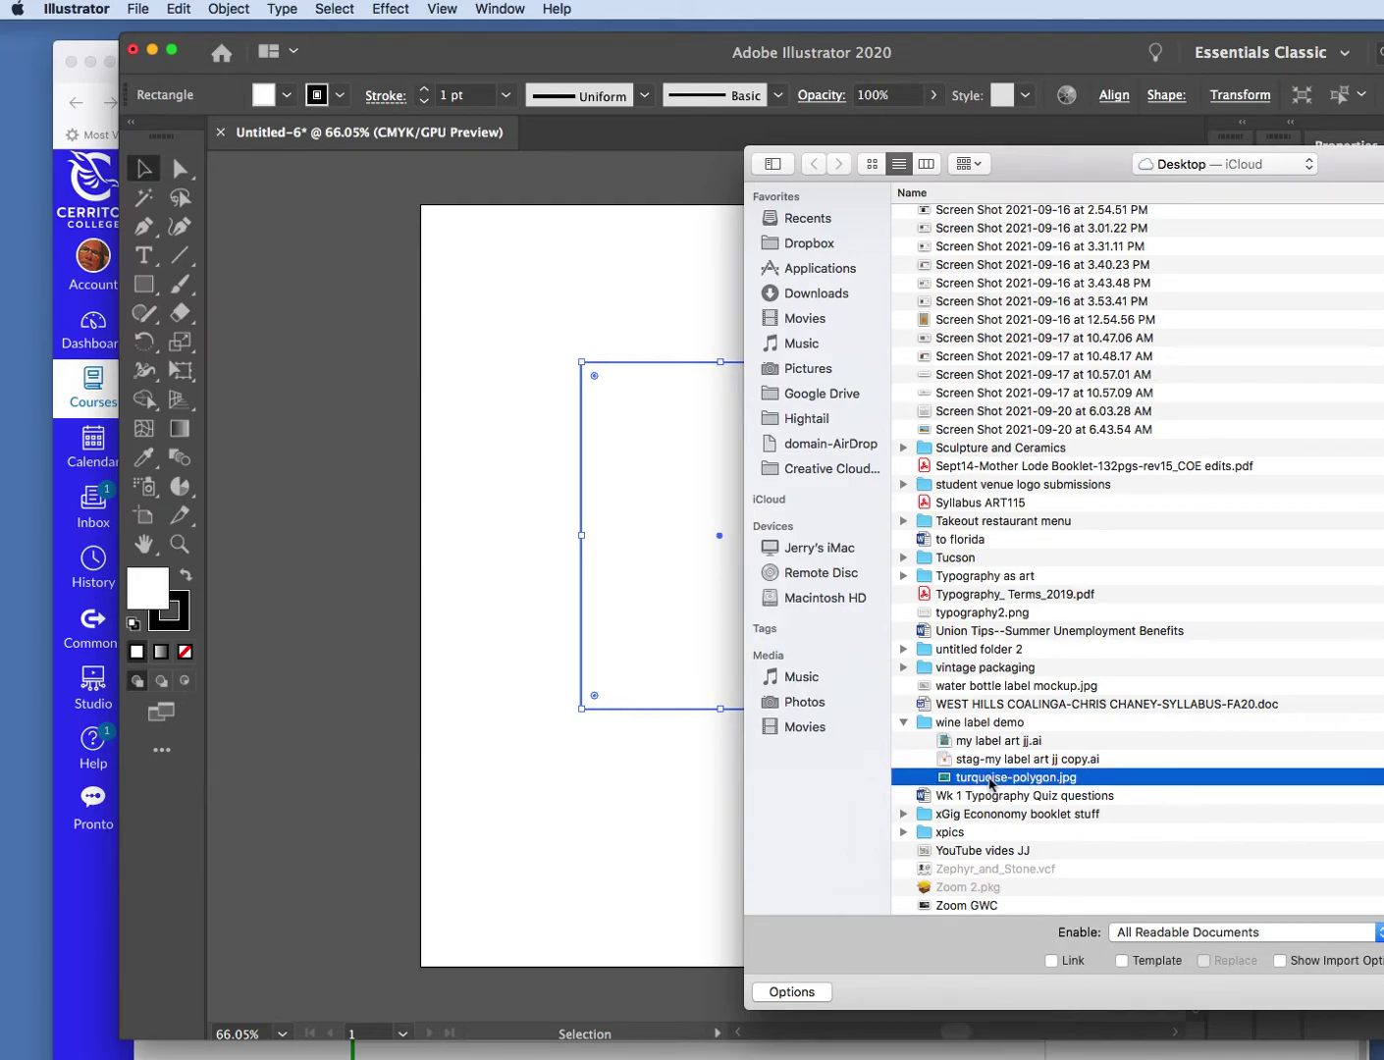
double_click(1088, 175)
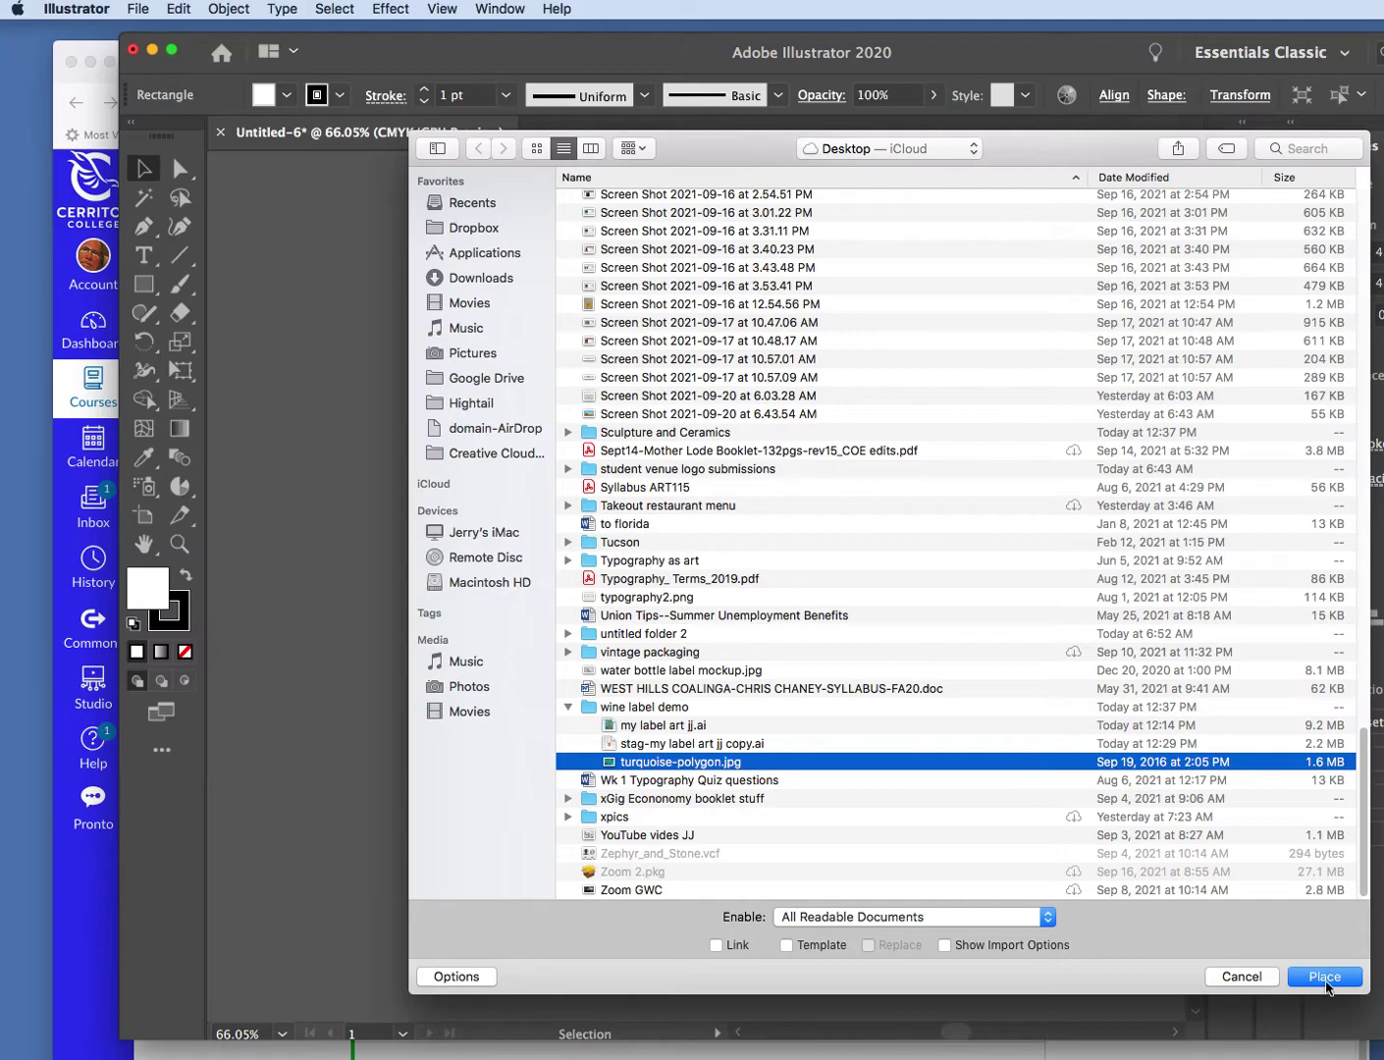
left_click(1326, 977)
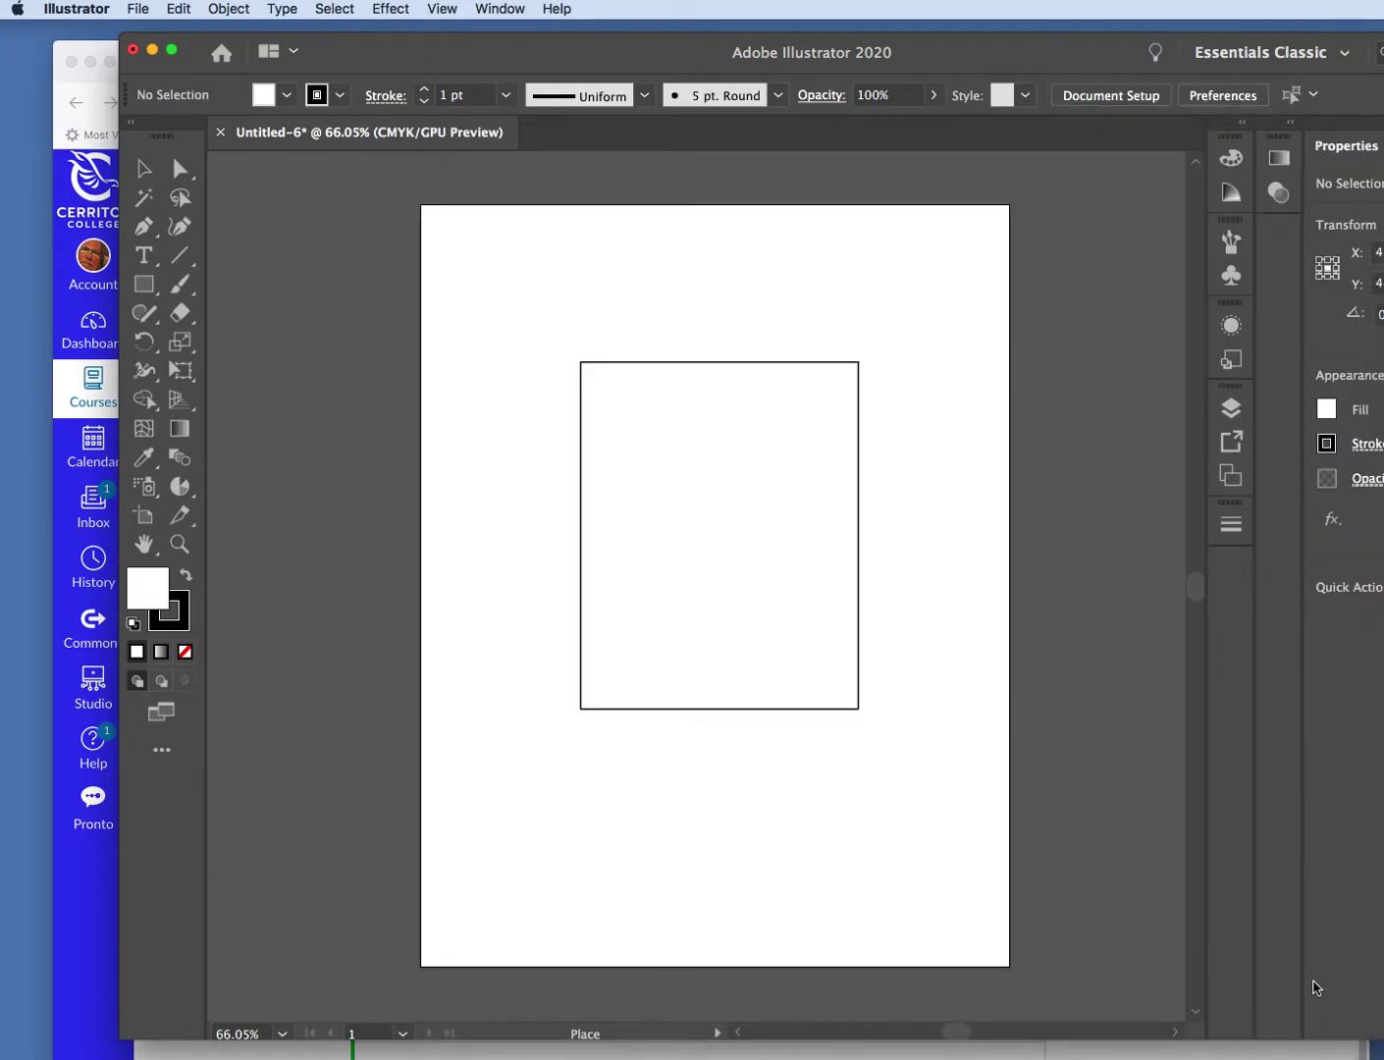
left_click_drag(430, 242, 1168, 934)
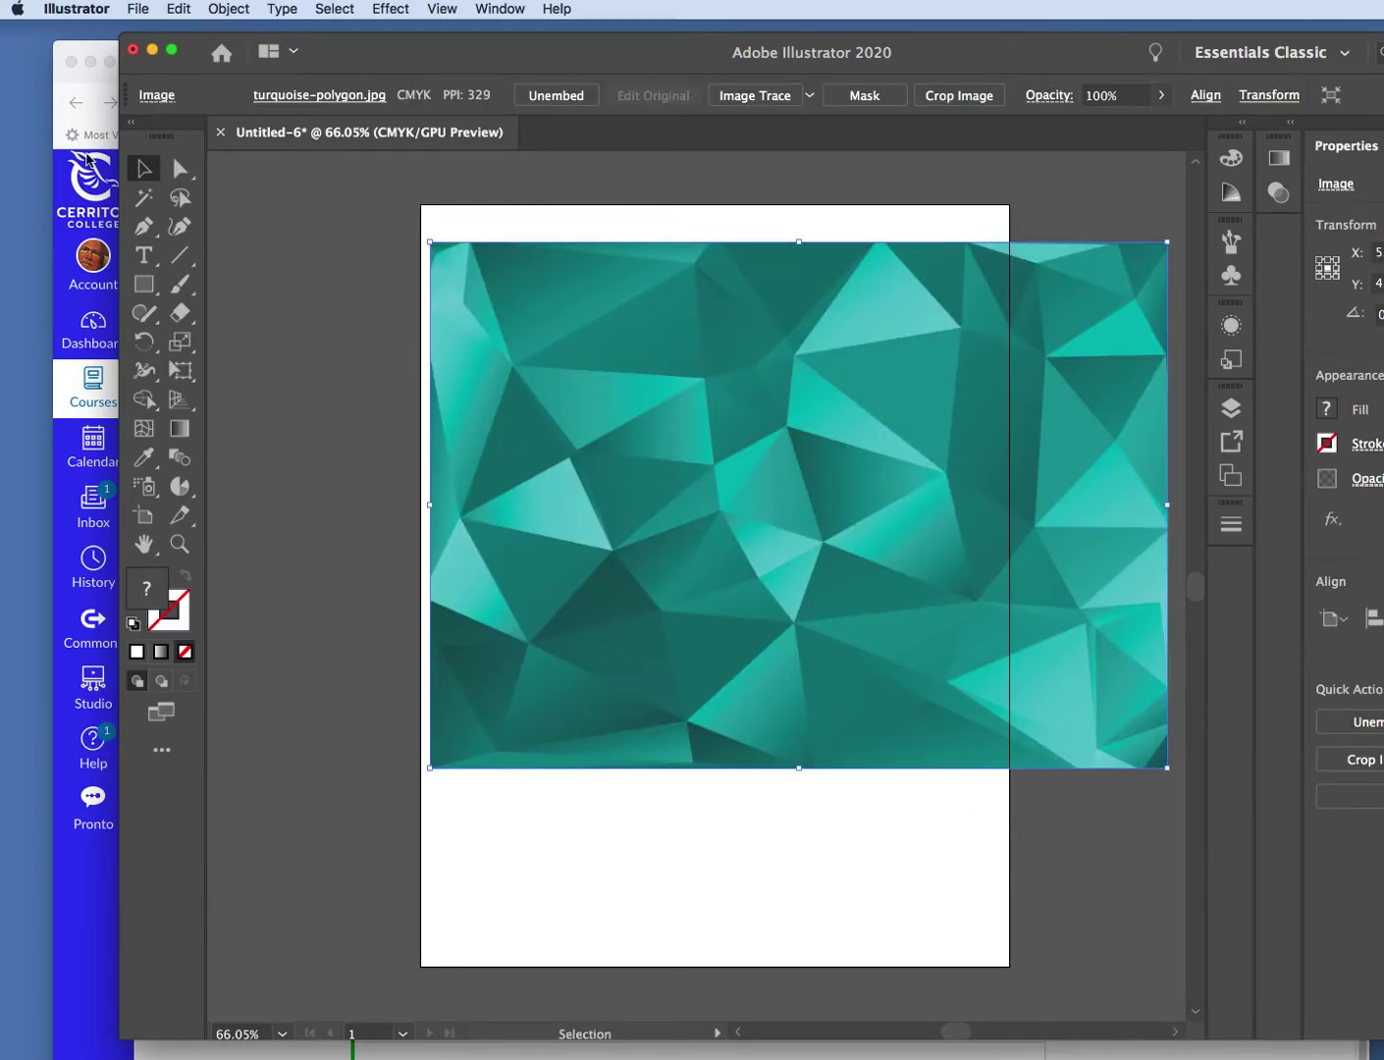
left_click(526, 226)
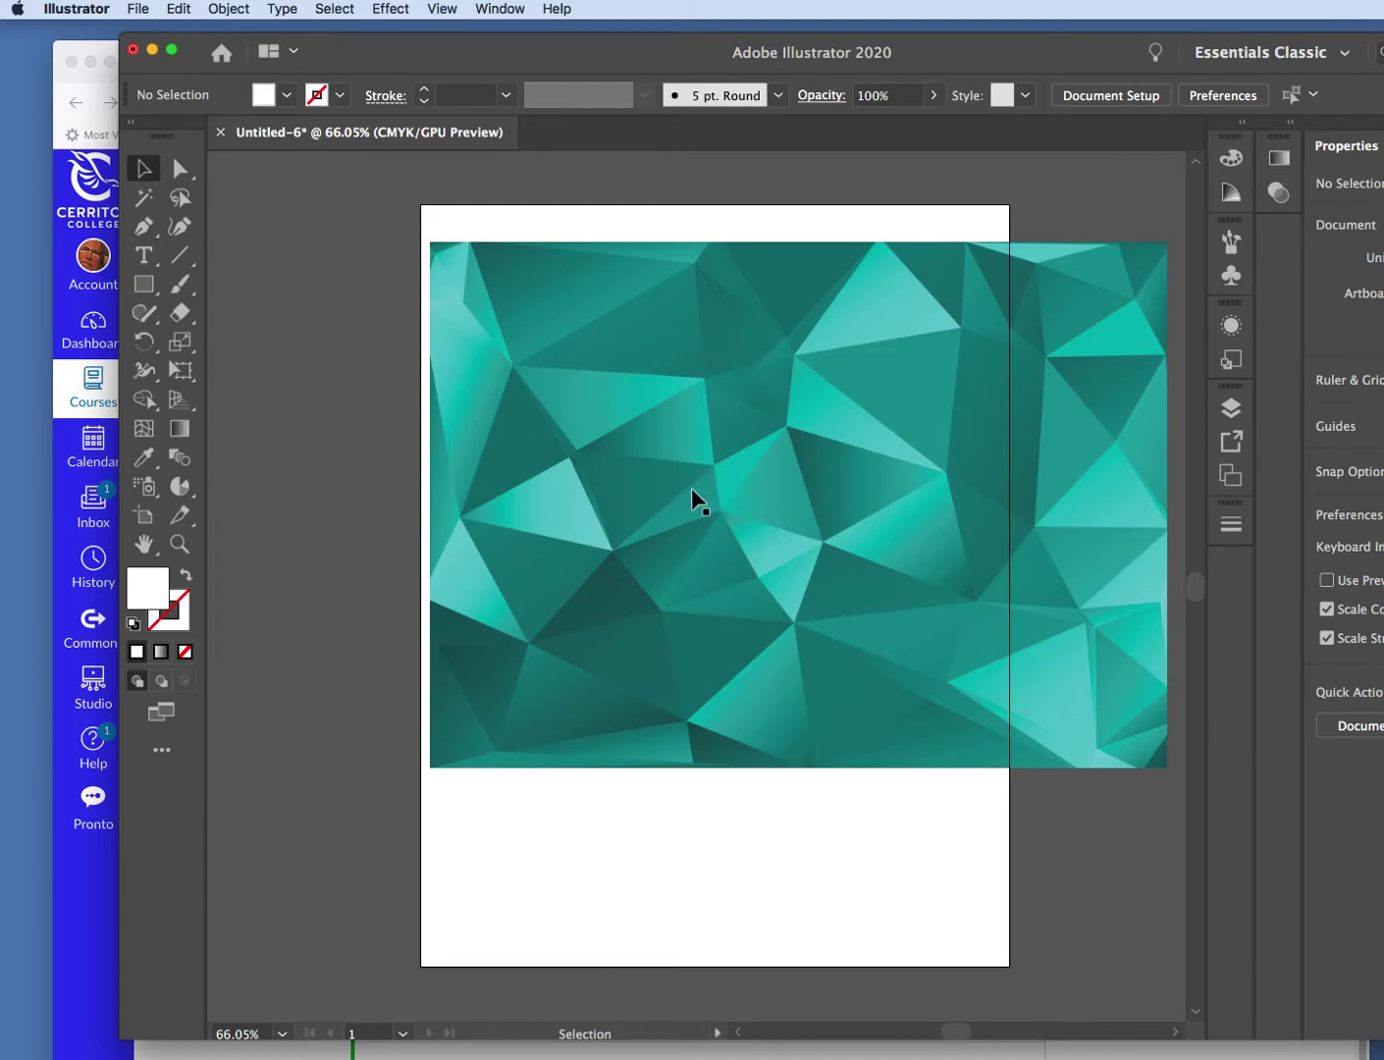
- Send the turquoise polygon image to the back, behind the white rectangle
left_click(704, 378)
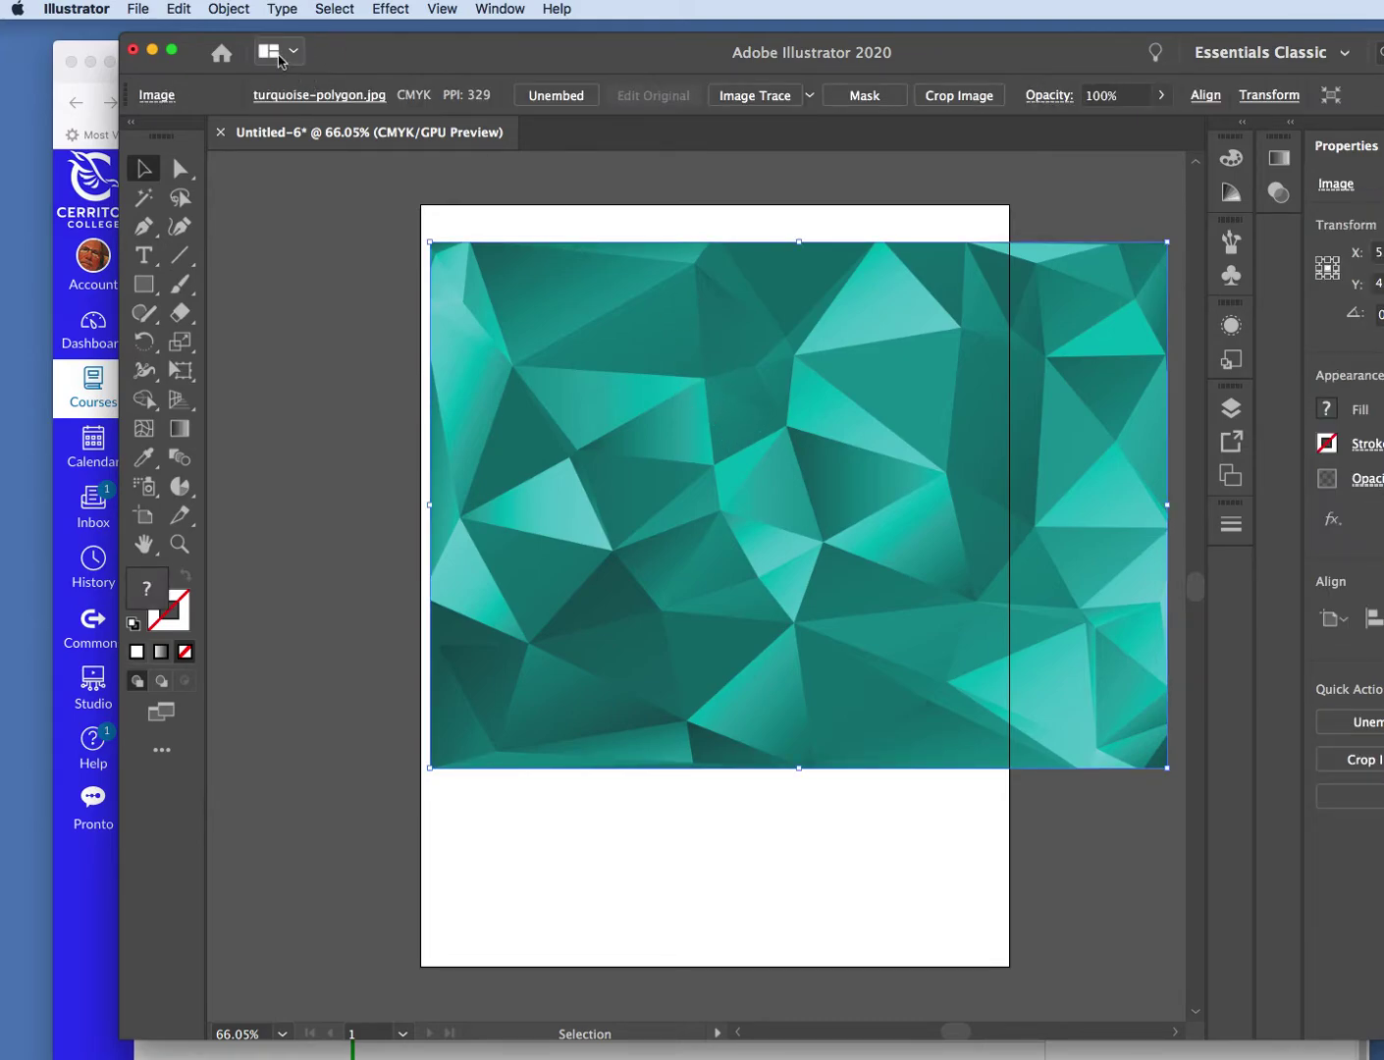
left_click(233, 10)
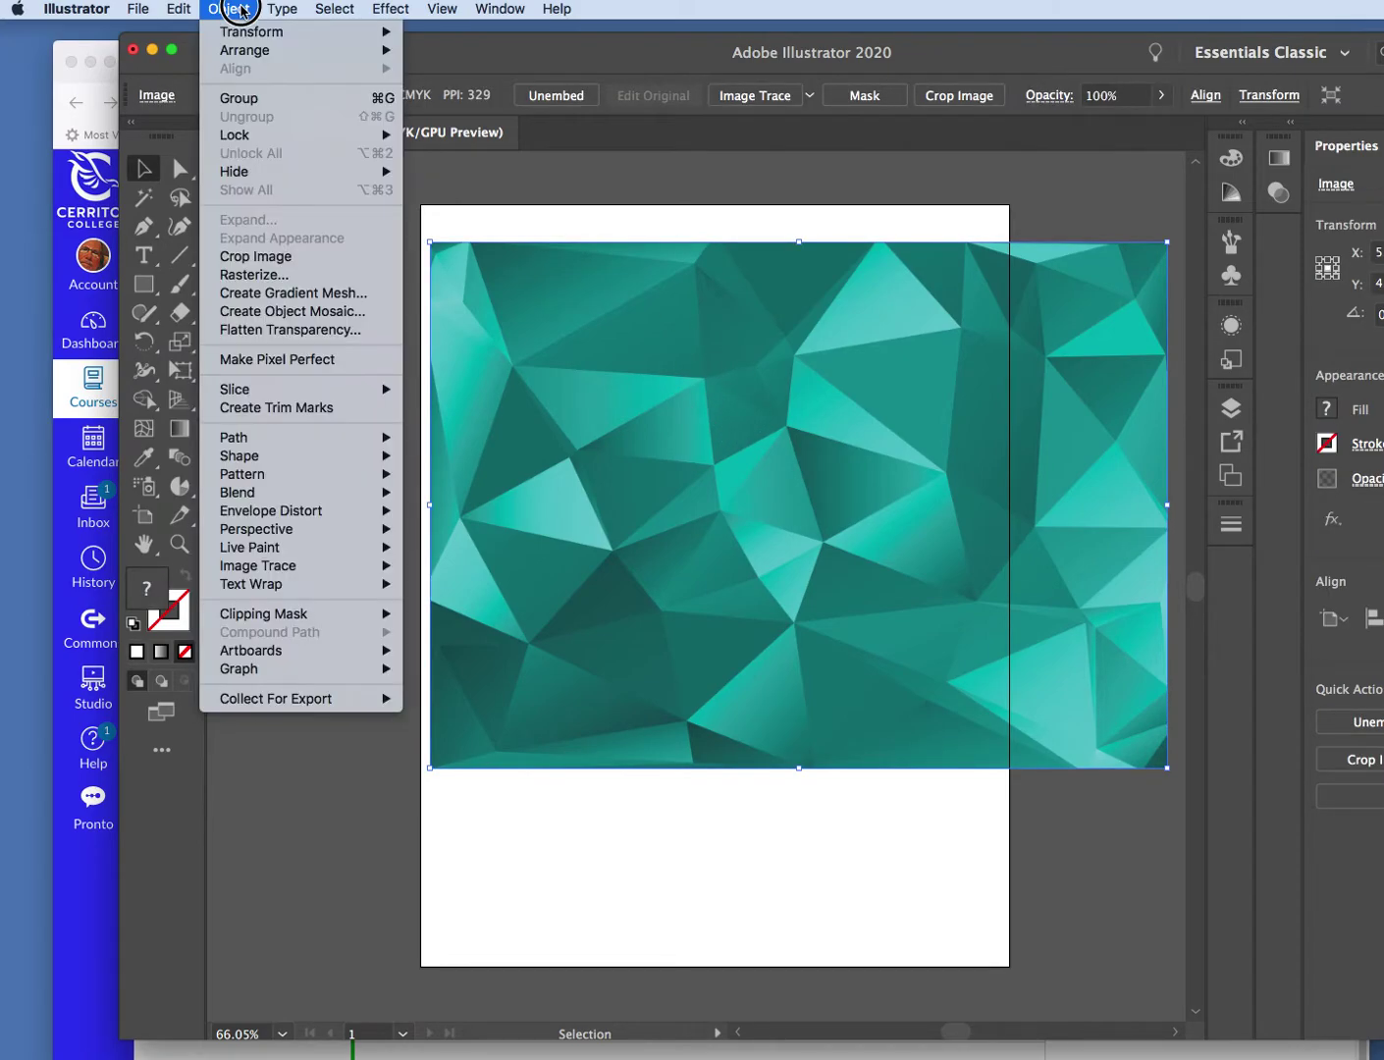
mouse_move(248, 49)
left_click(412, 103)
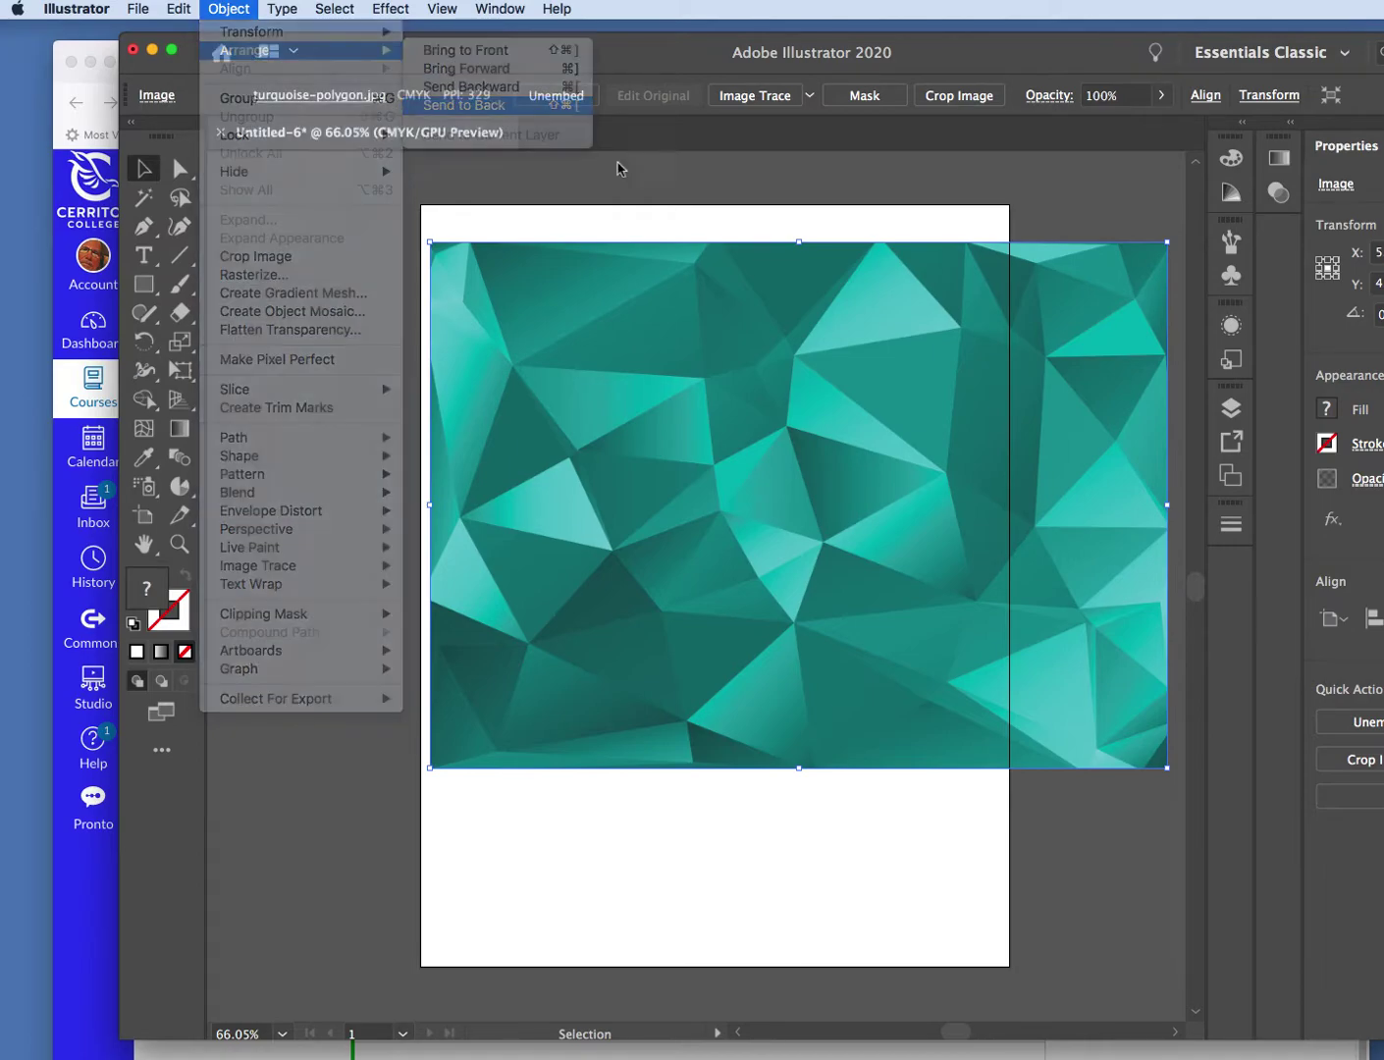
left_click(701, 223)
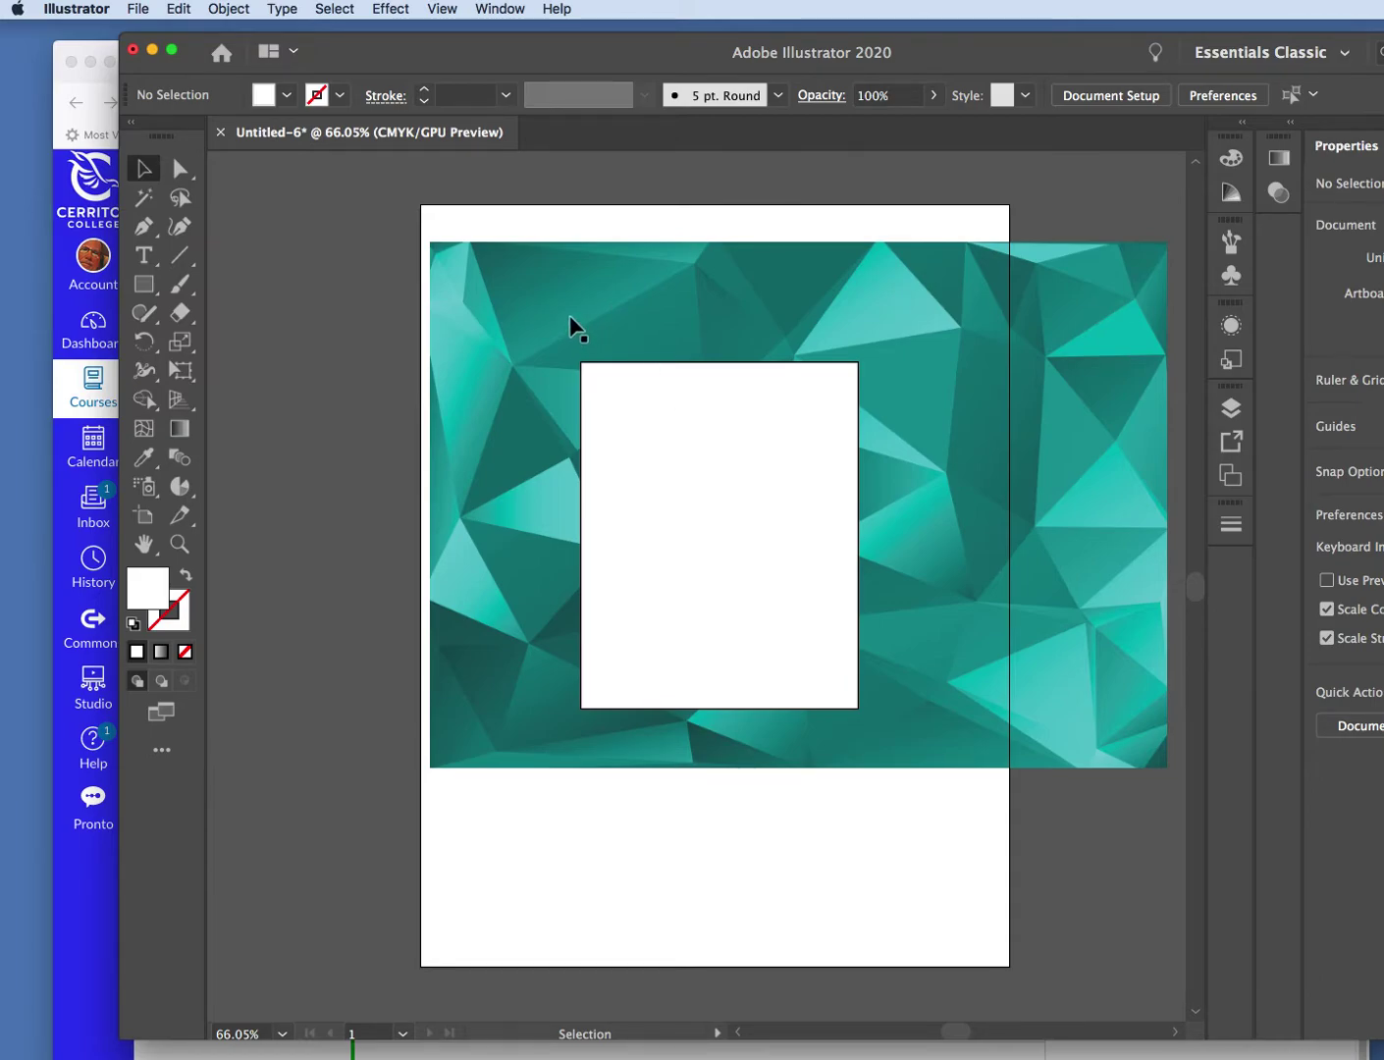
- Select the image and the rectangle together and make a clipping mask that crops the image to the rectangle
left_click(518, 311)
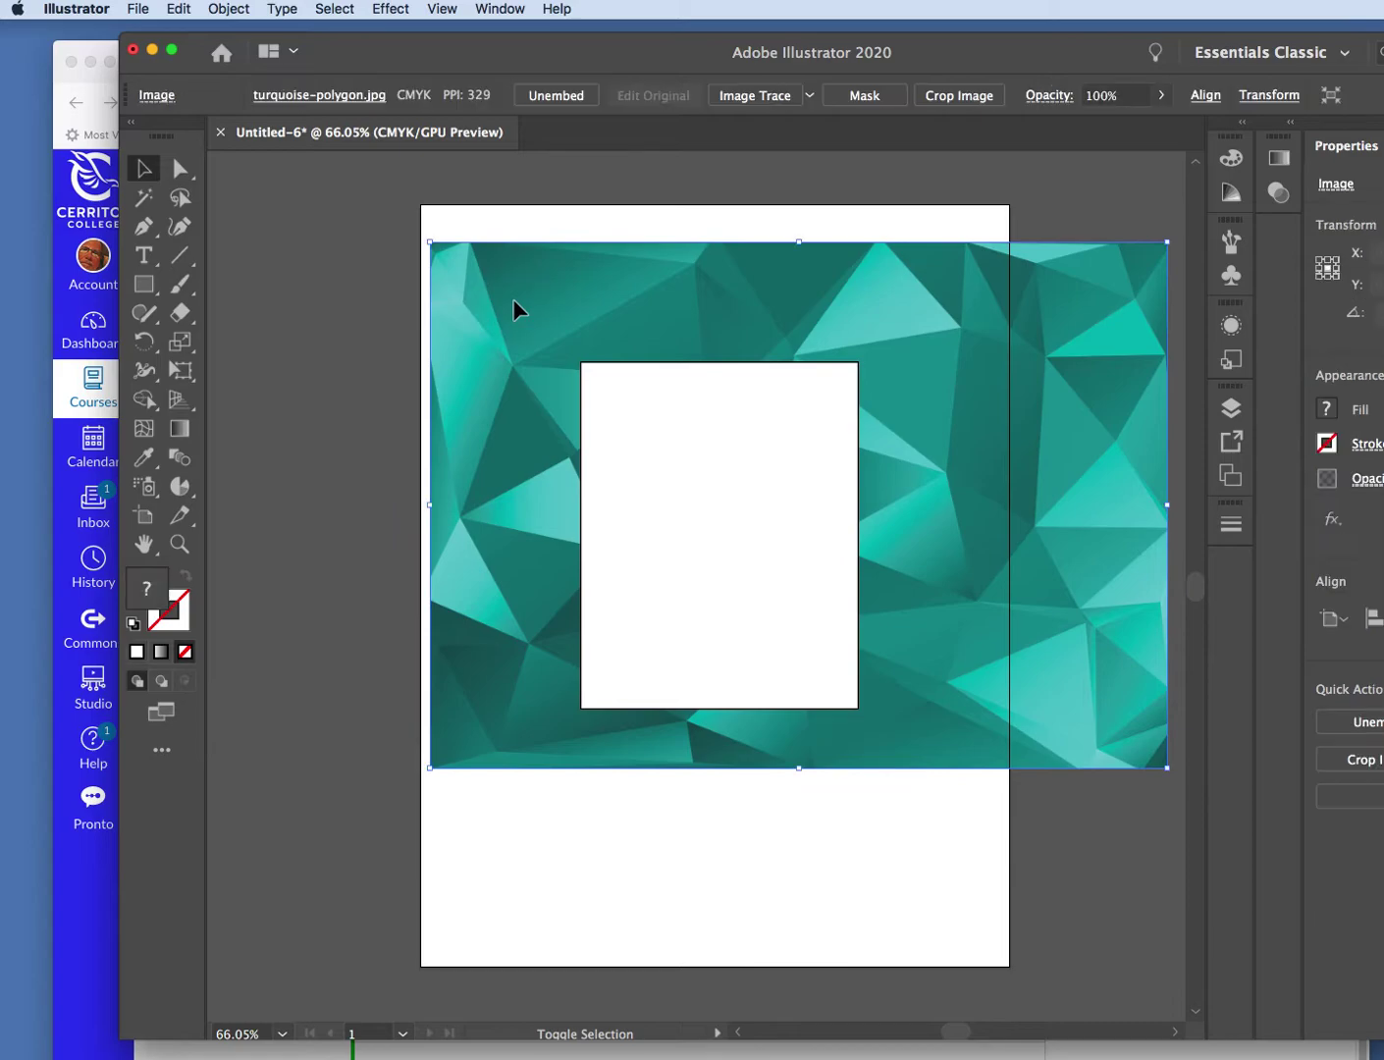
left_click(686, 409, "shift")
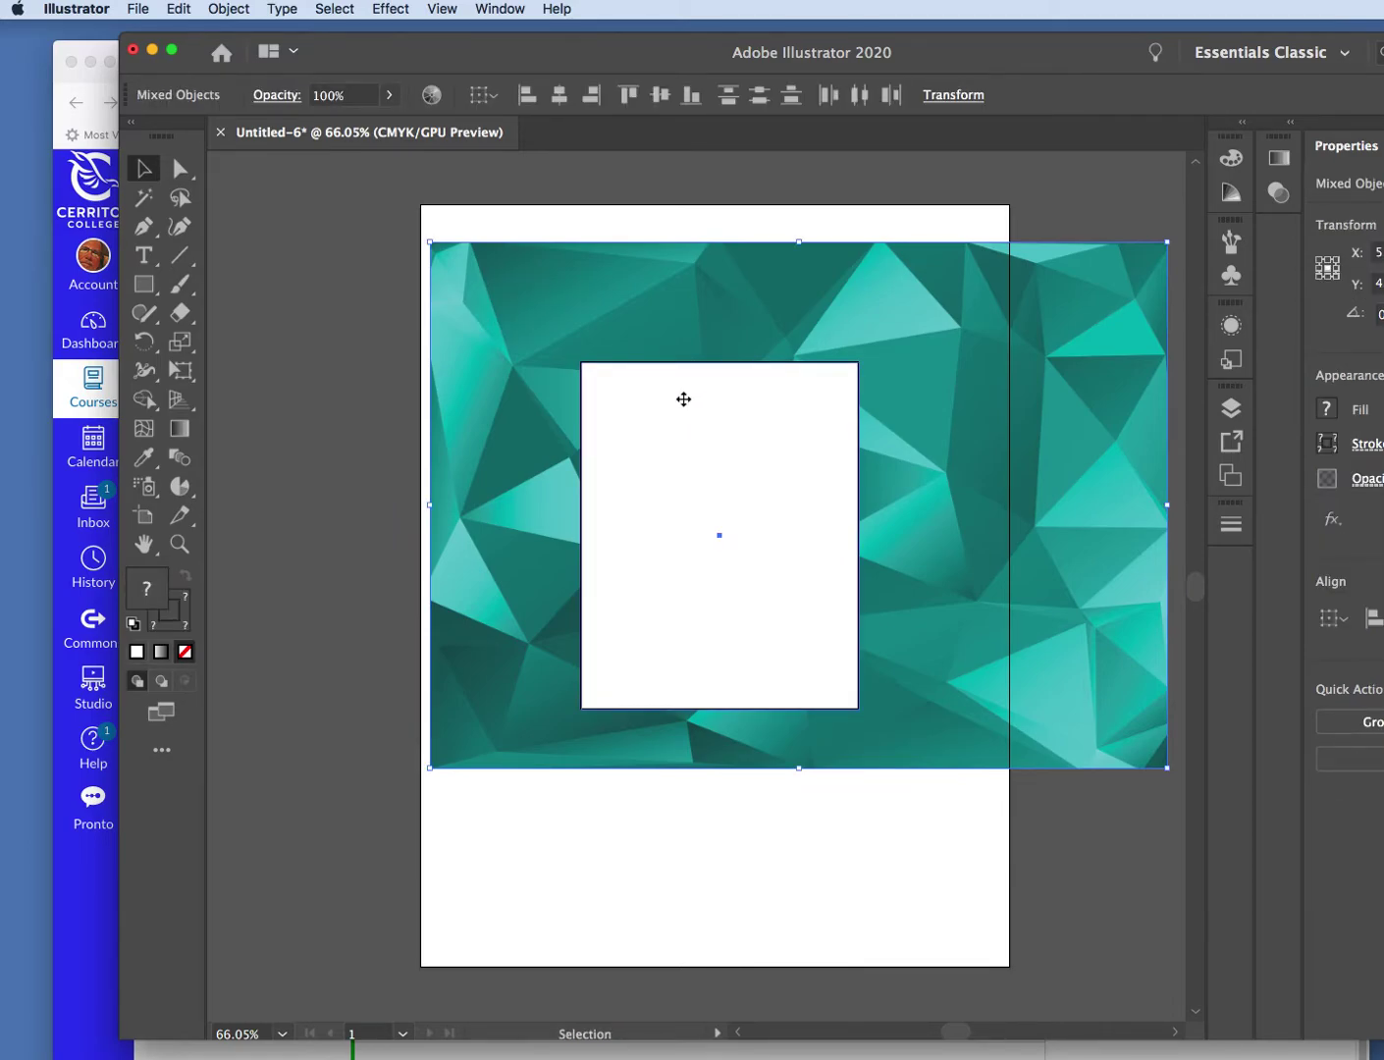
left_click(680, 855)
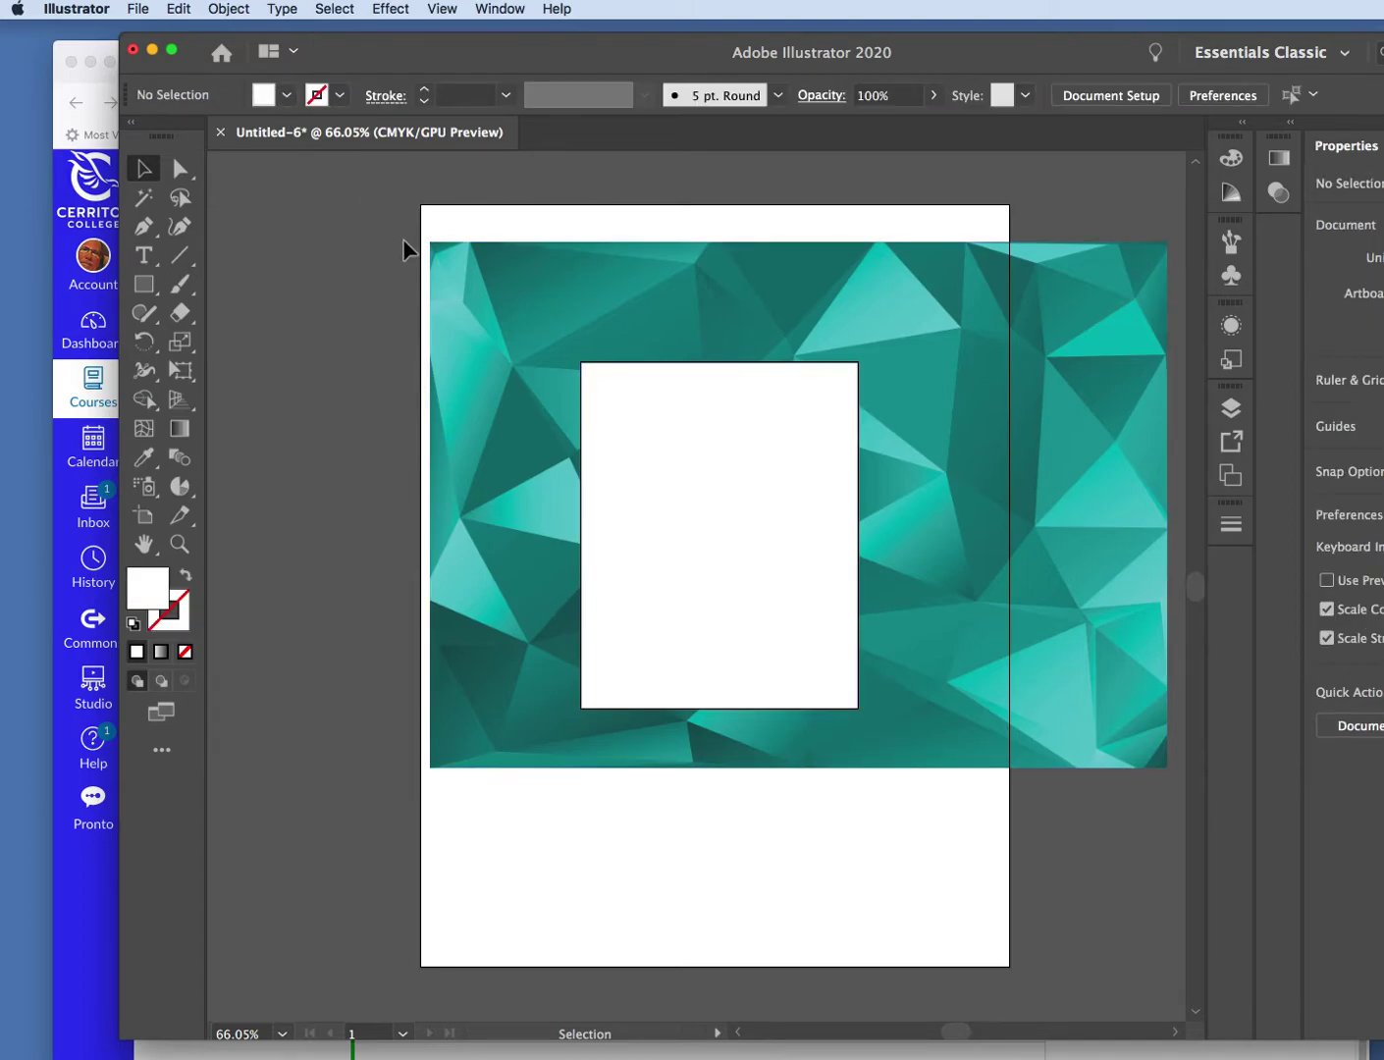
left_click_drag(396, 186, 926, 820)
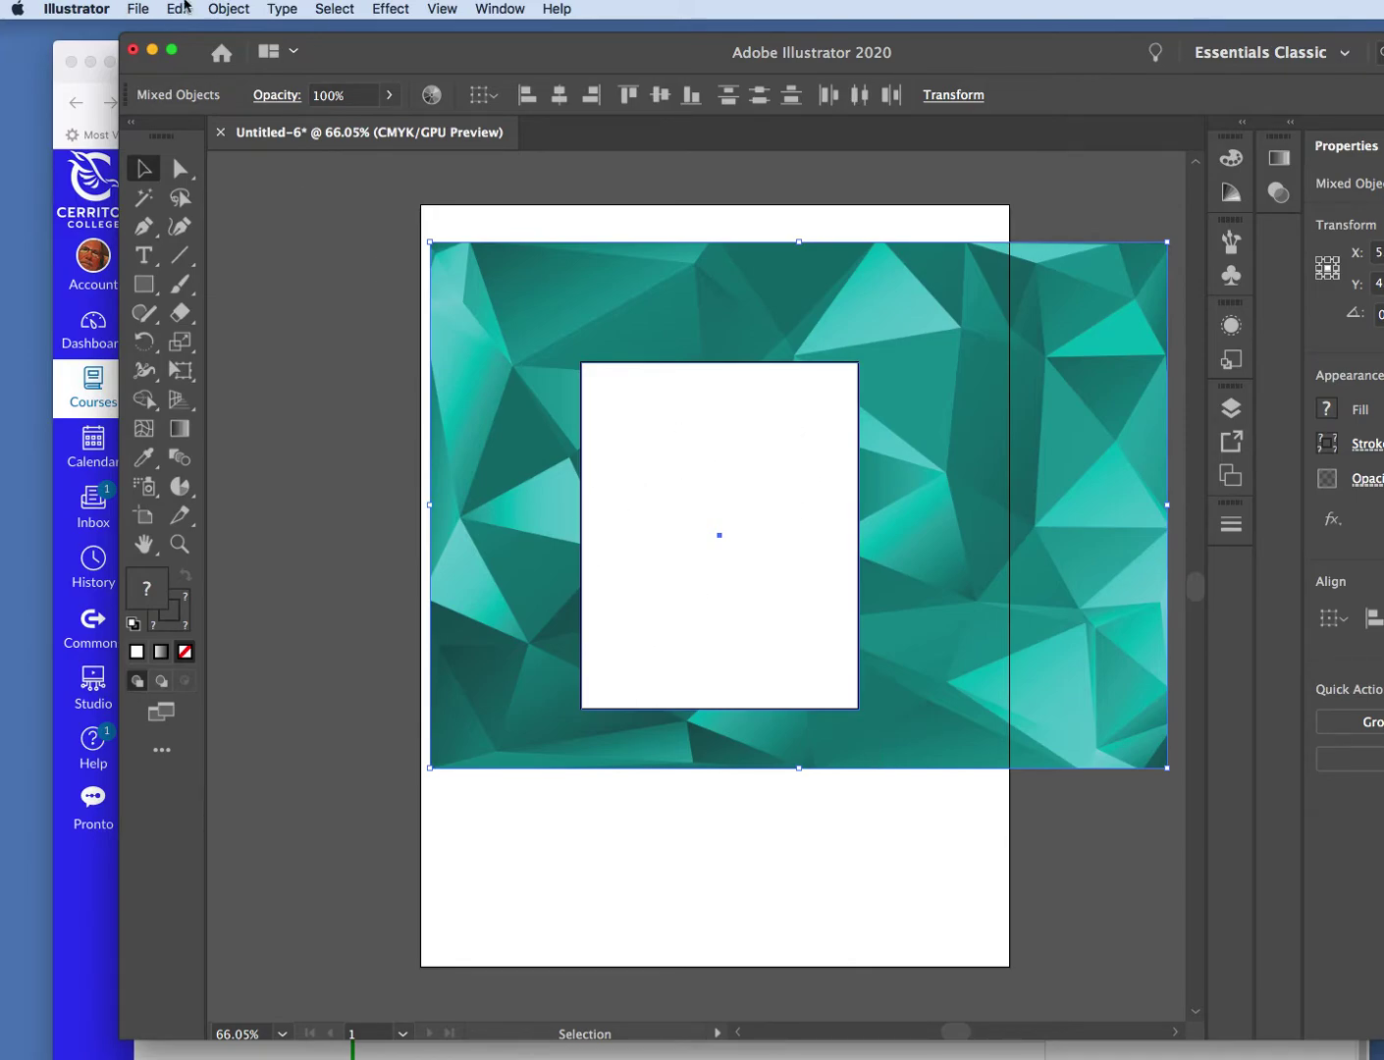
left_click(231, 8)
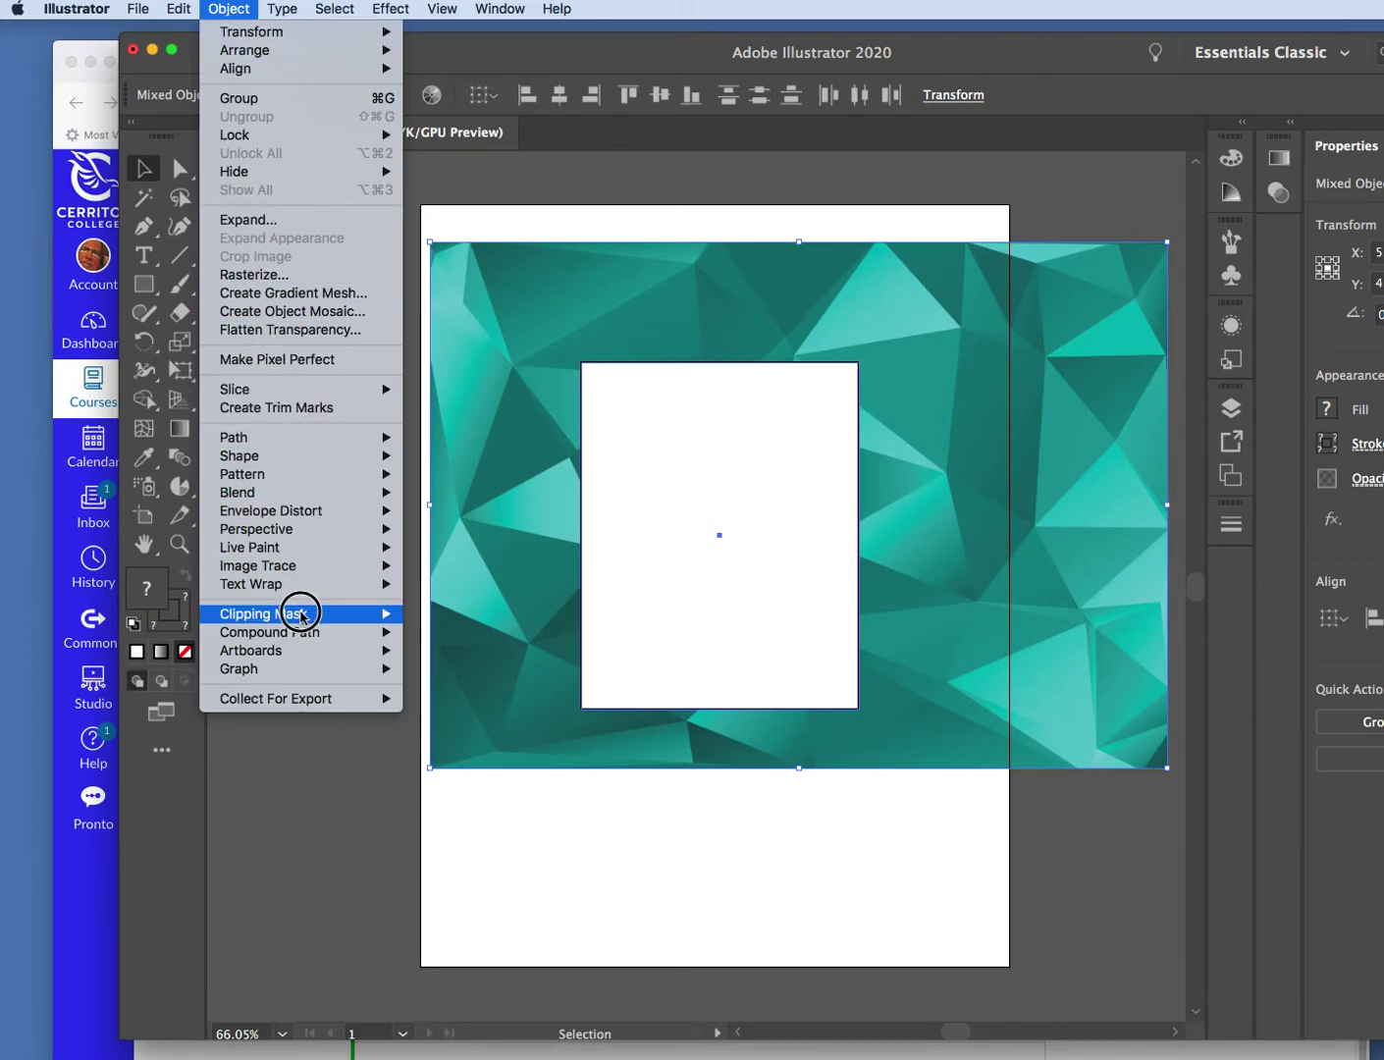
mouse_move(300, 614)
left_click(433, 614)
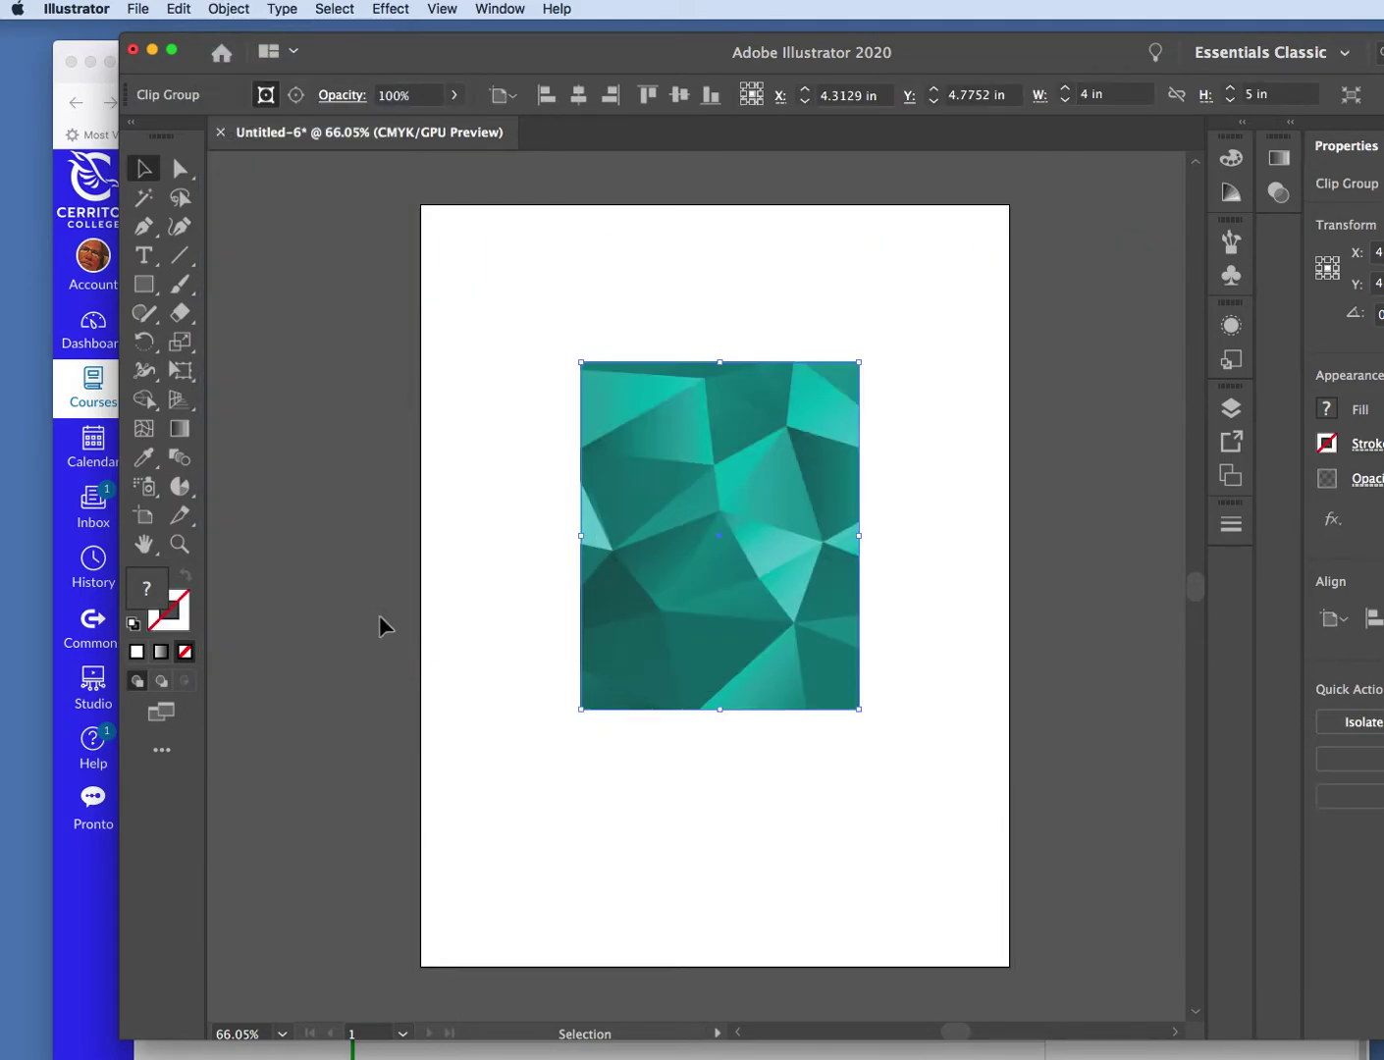
left_click(441, 618)
- Move the clipped turquoise label background slightly down and toward the horizontal centre of the artboard, leaving it deselected
mouse_move(698, 618)
left_mouse_down()
mouse_move(435, 610)
mouse_move(791, 676)
mouse_move(676, 640)
mouse_move(699, 634)
left_mouse_up()
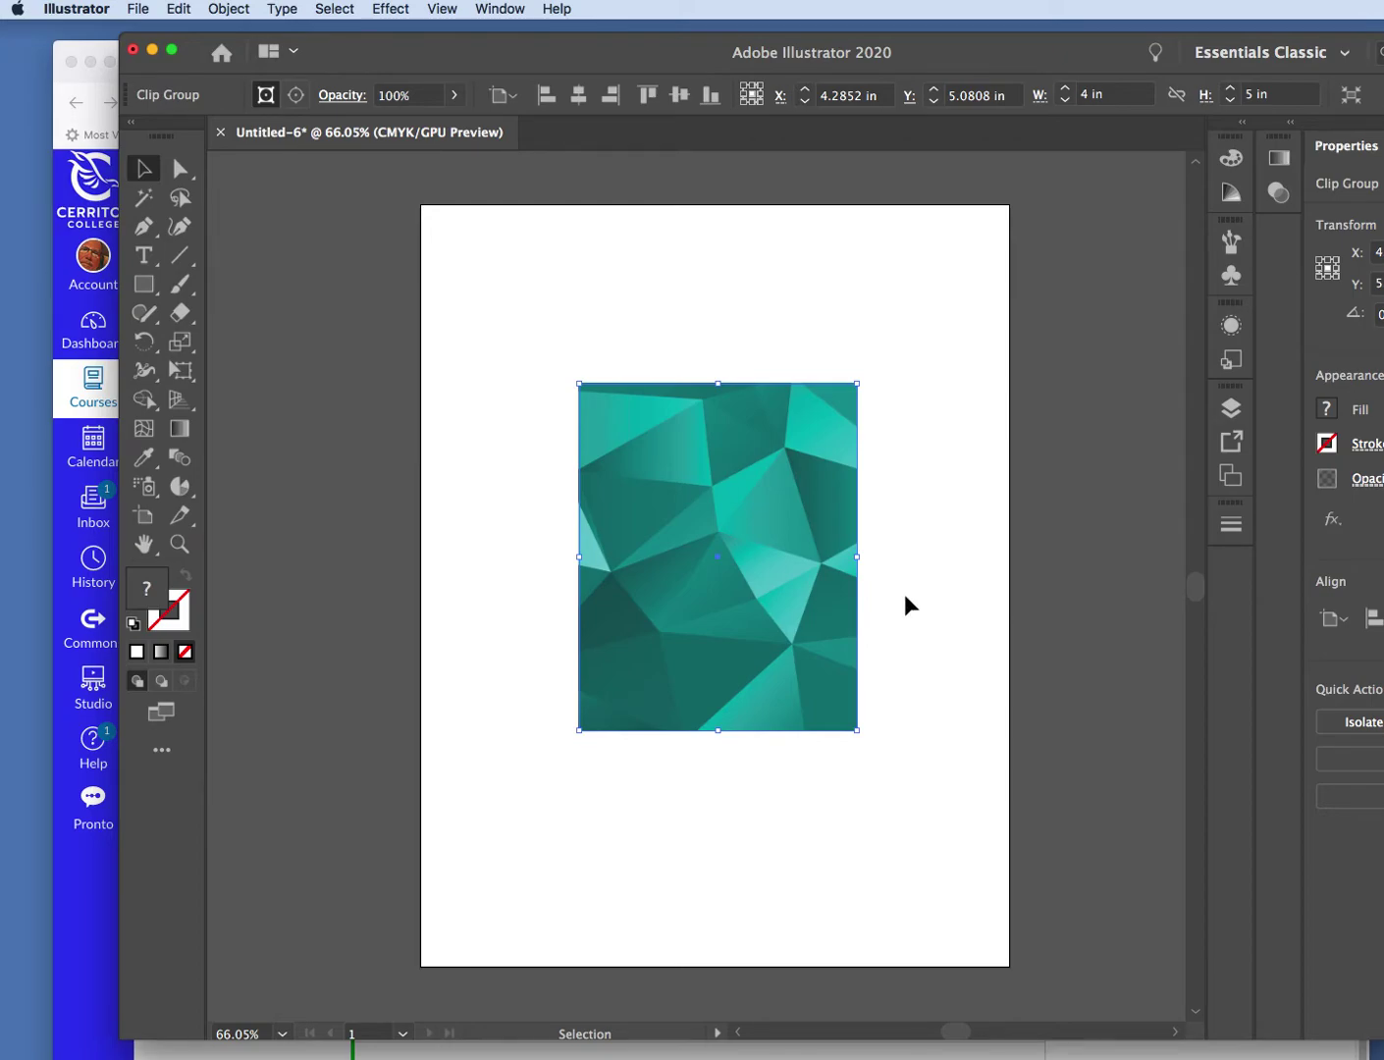
left_click(909, 475)
left_click_drag(709, 494, 703, 483)
left_click(942, 520)
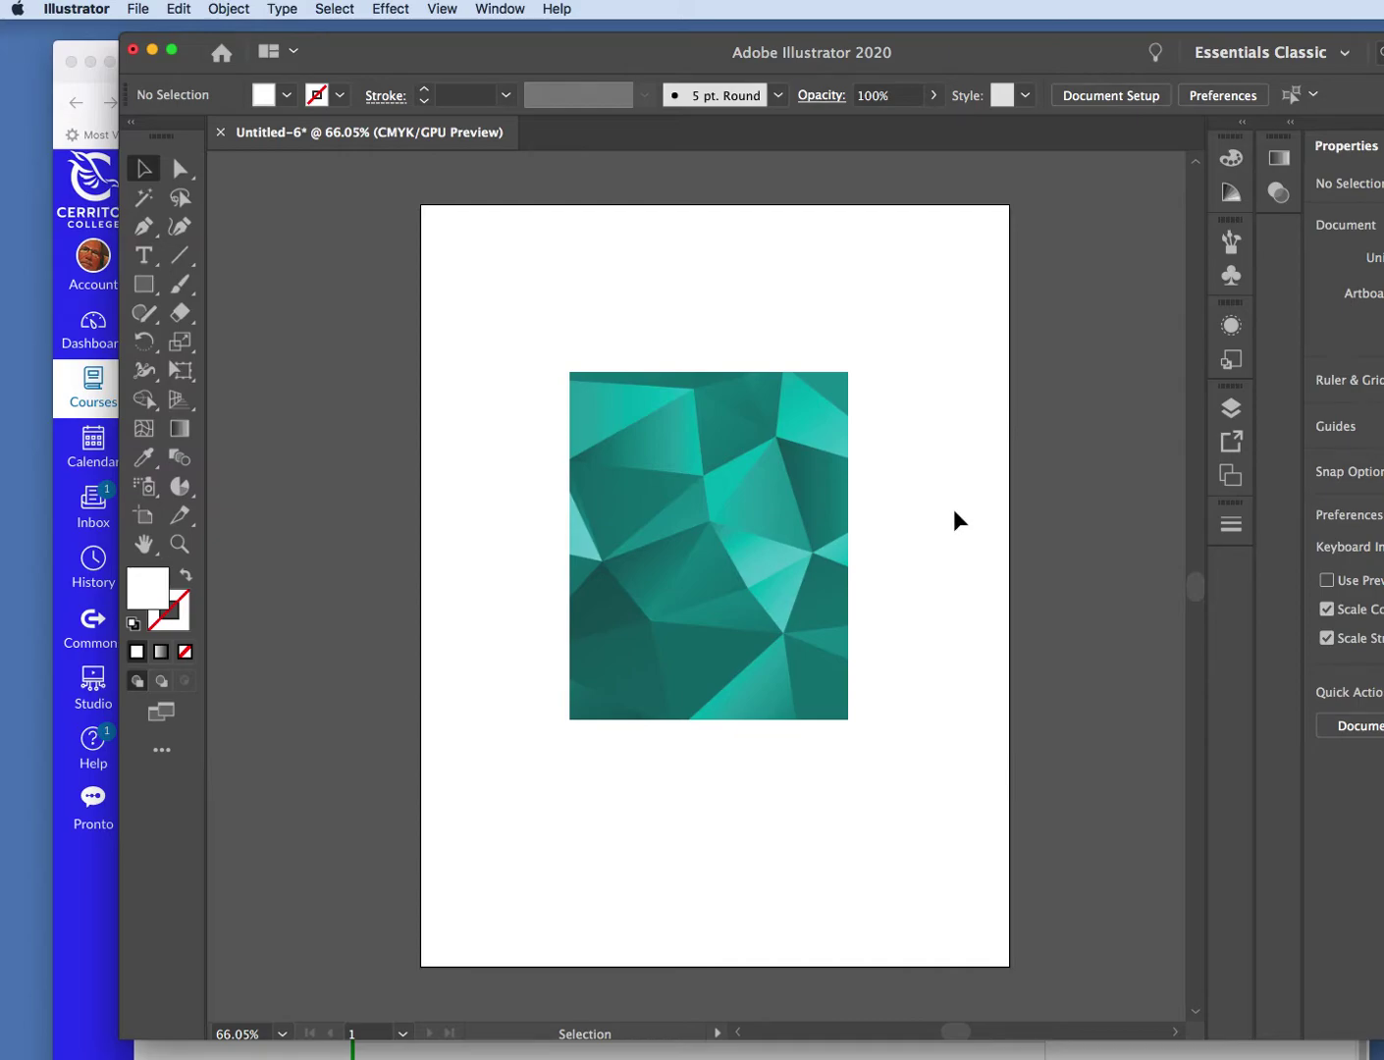
left_click(476, 448)
- Place stag-my label art jj copy.ai from the wine label demo folder at about 4.33 x 5.41 in and move it over the turquoise label
left_click(134, 8)
left_click(206, 316)
scroll(1011, 578, "down", 20)
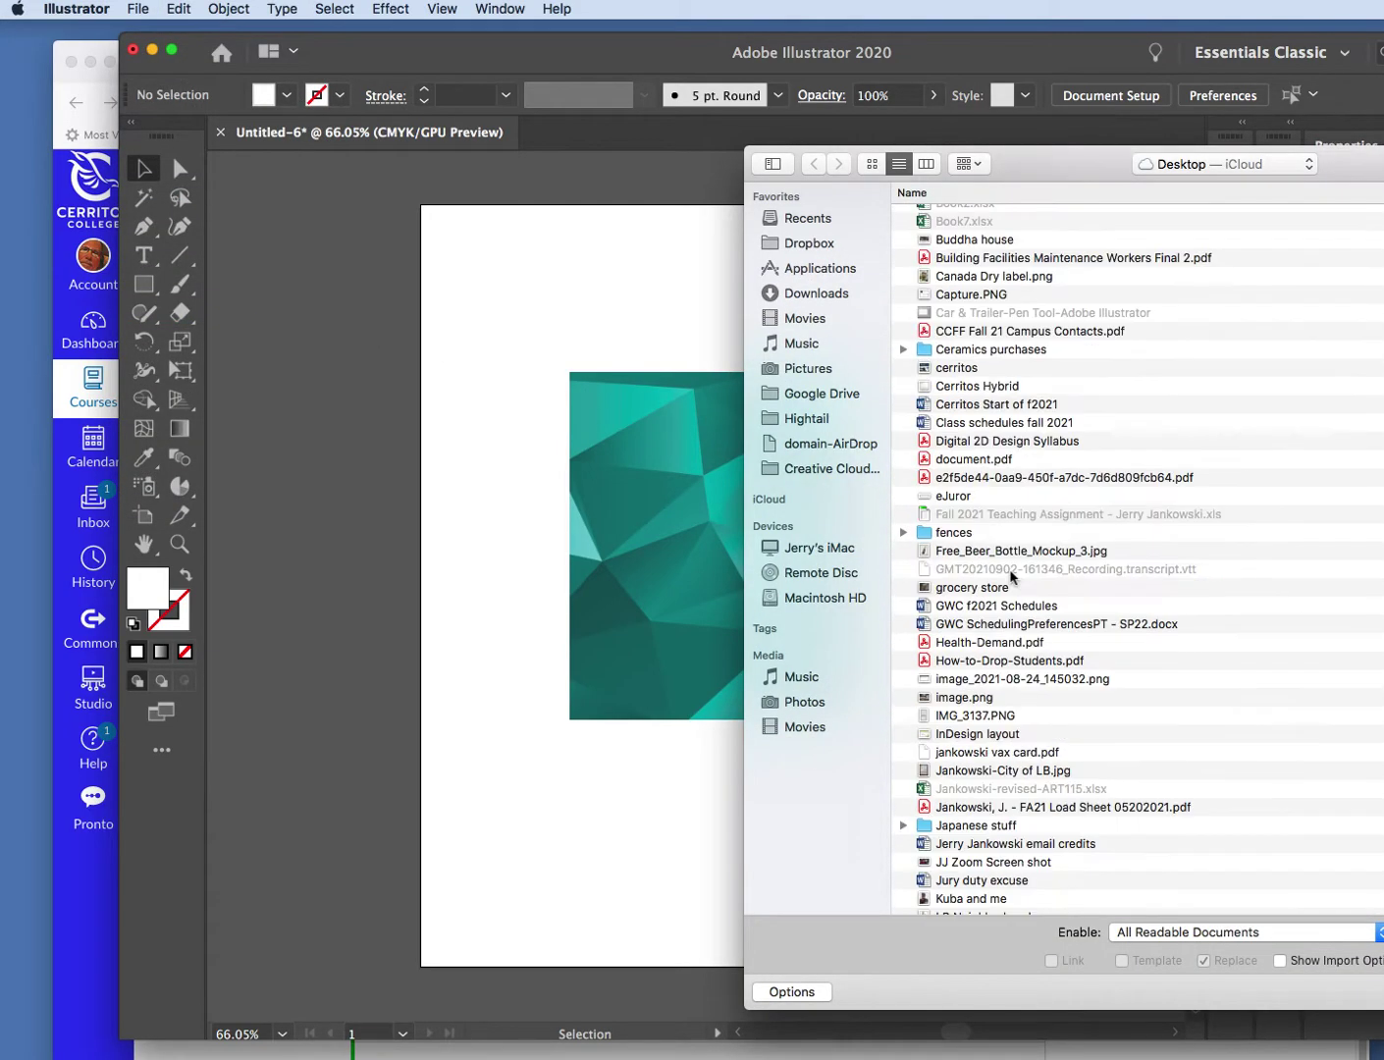
scroll(1011, 577, "down", 2)
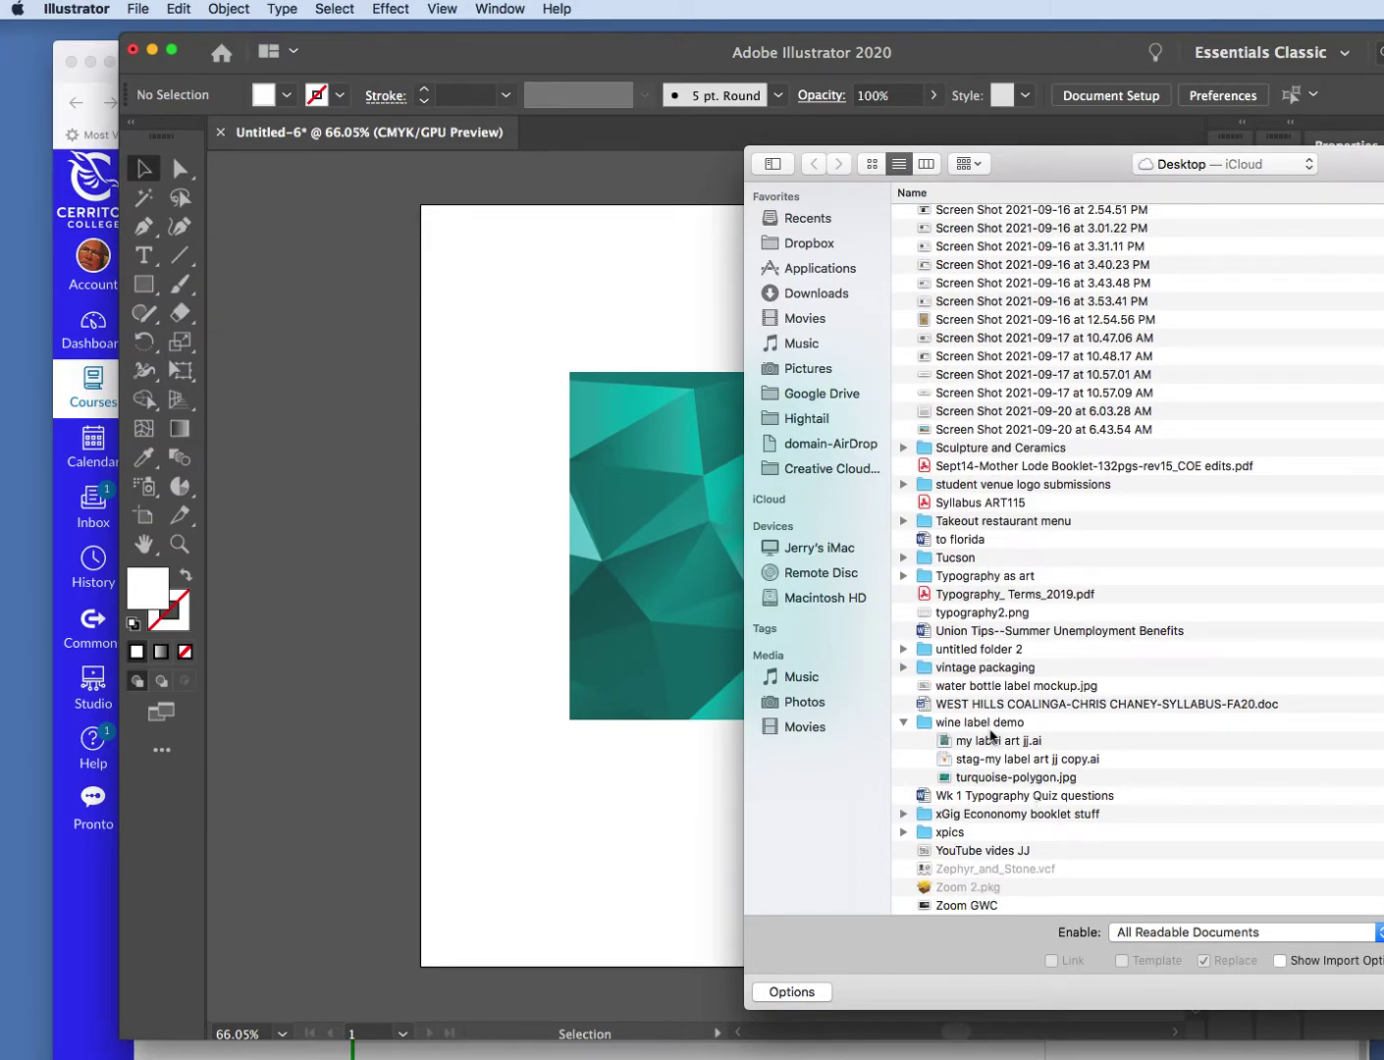
left_click(974, 762)
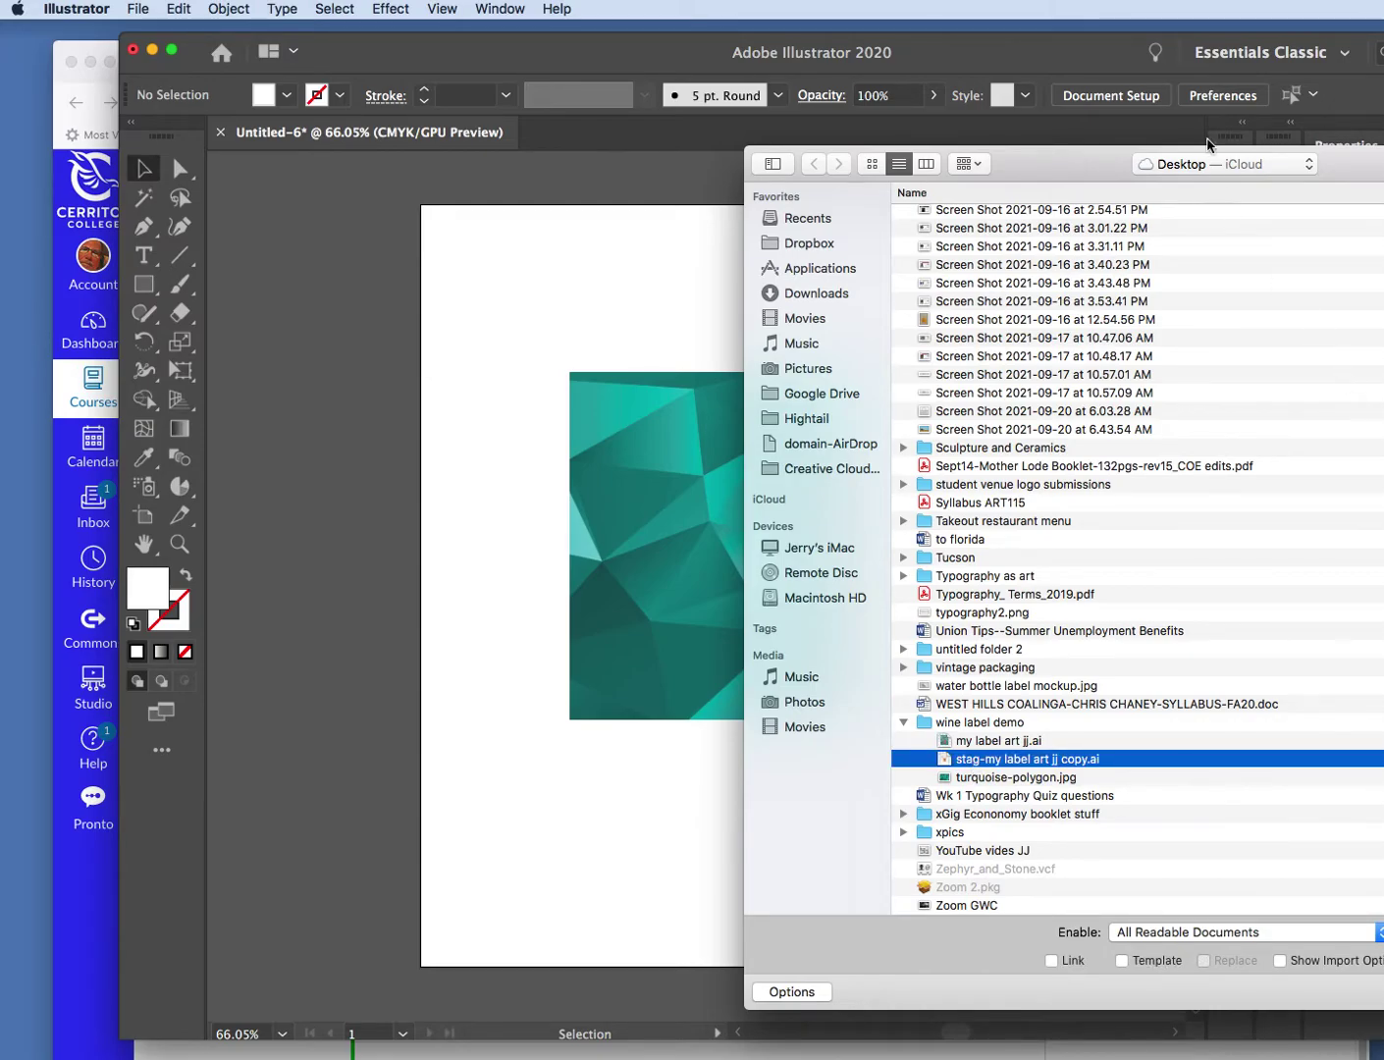
left_click_drag(1348, 183, 1009, 166)
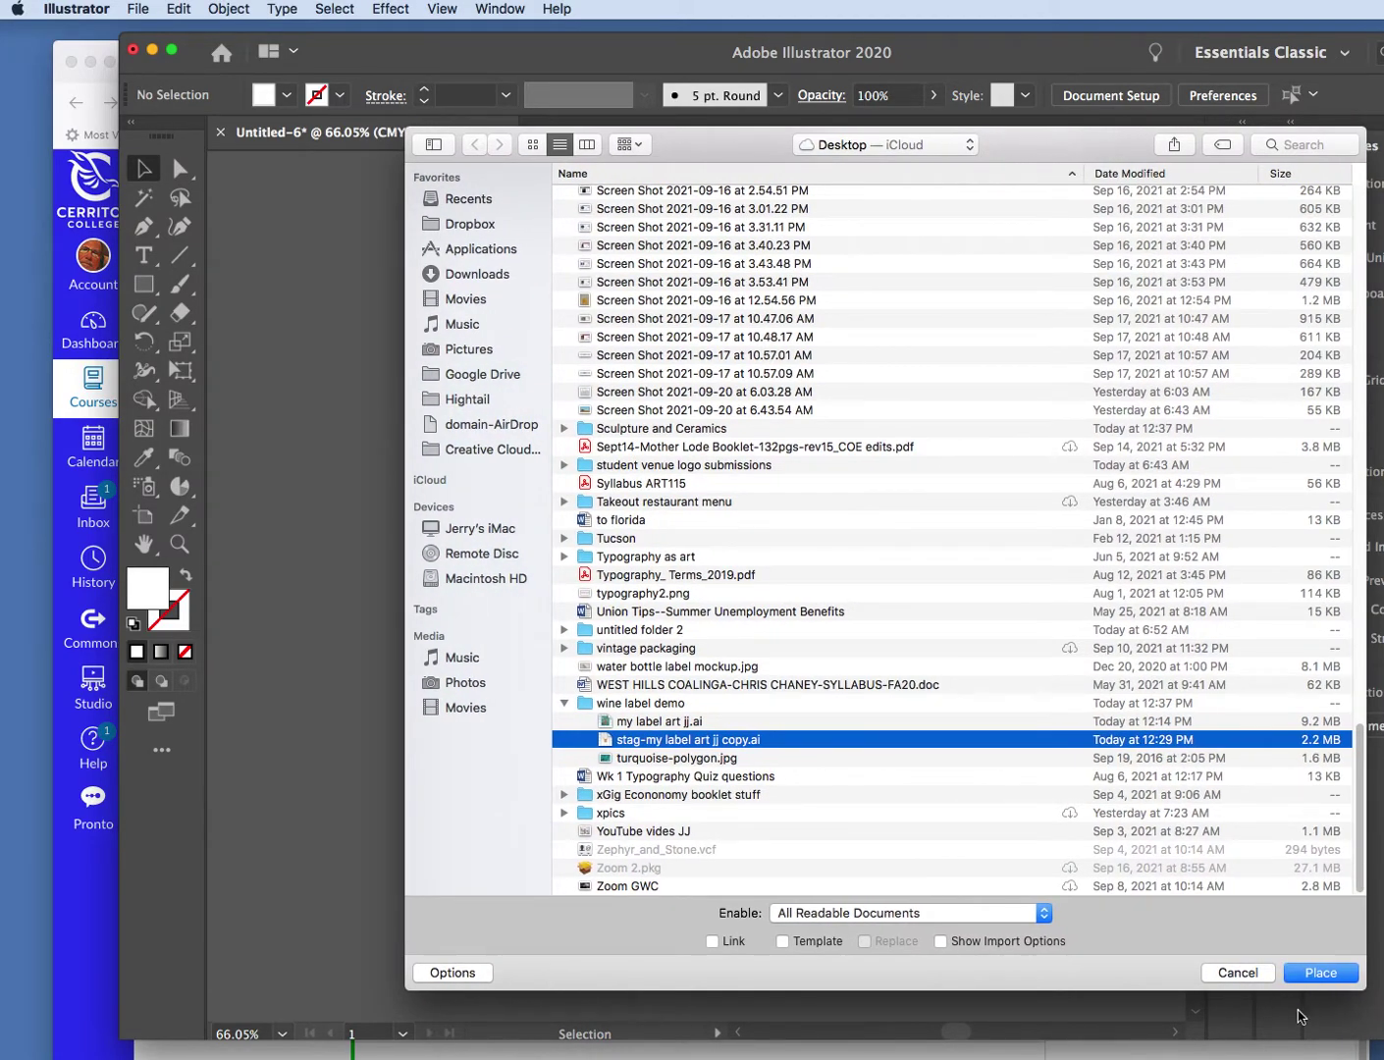
left_click(1315, 973)
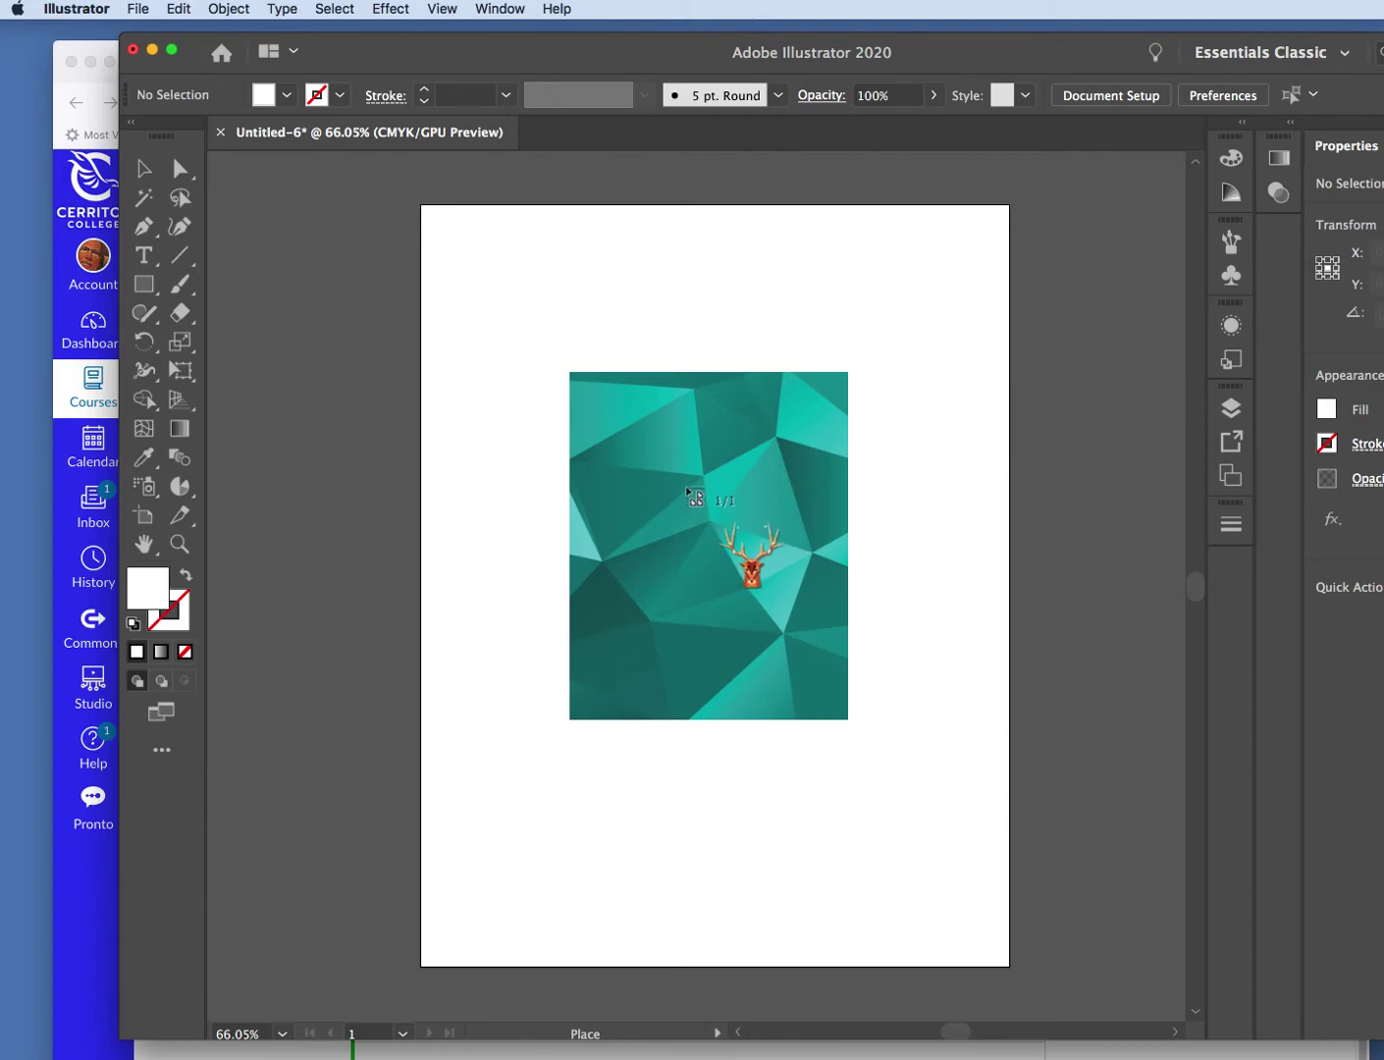
mouse_move(479, 282)
left_mouse_down()
mouse_move(707, 661)
mouse_move(800, 744)
left_mouse_up()
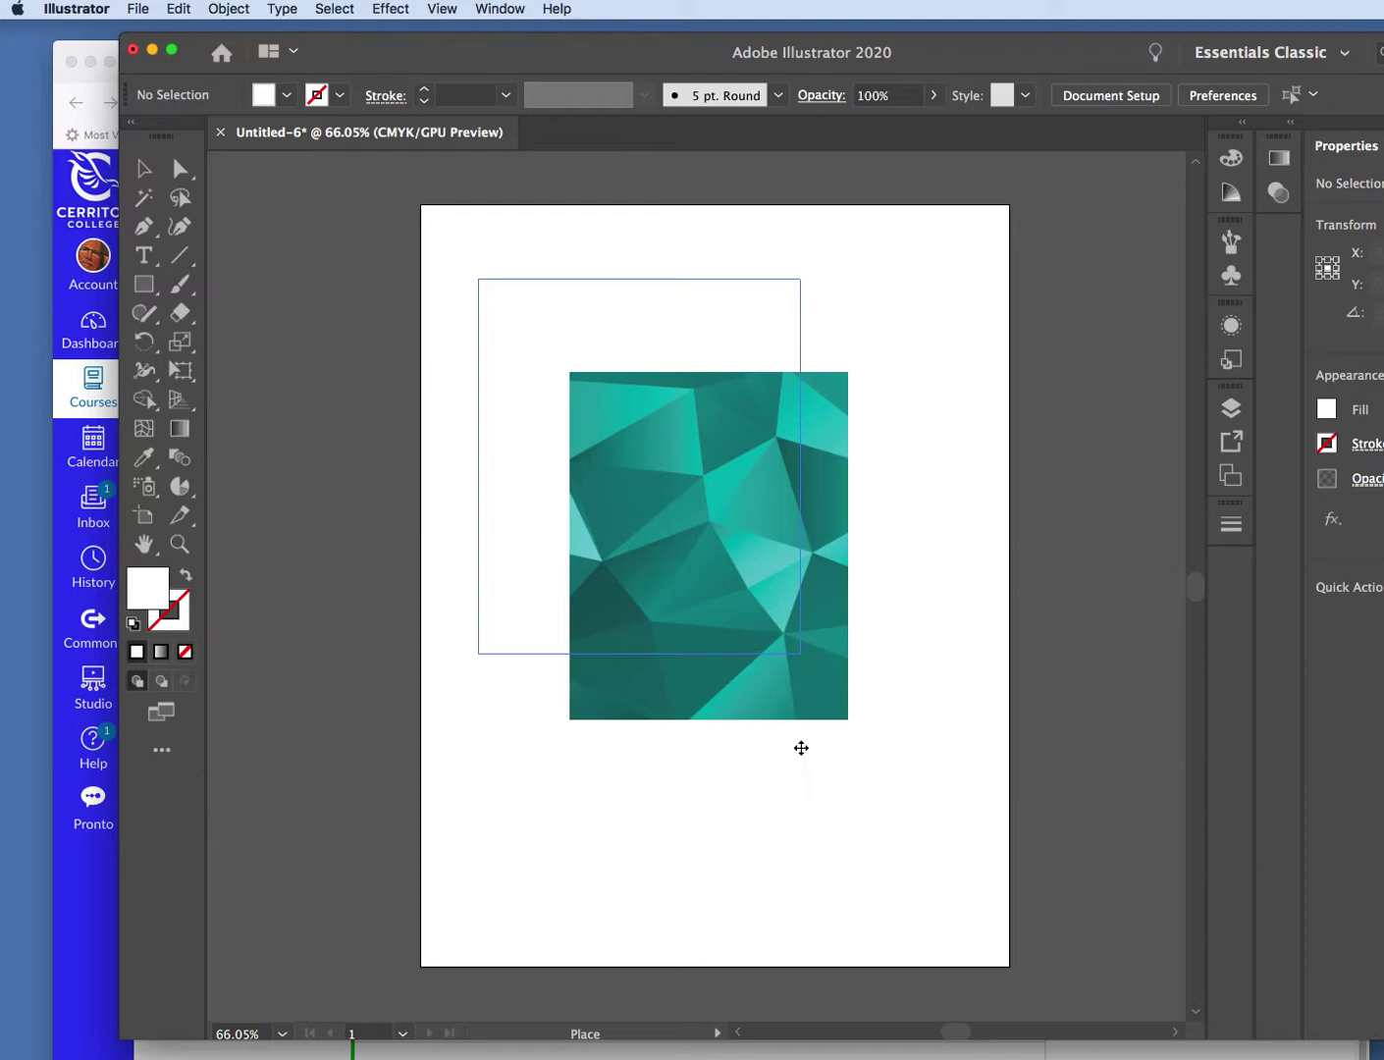
left_click_drag(665, 571, 735, 664)
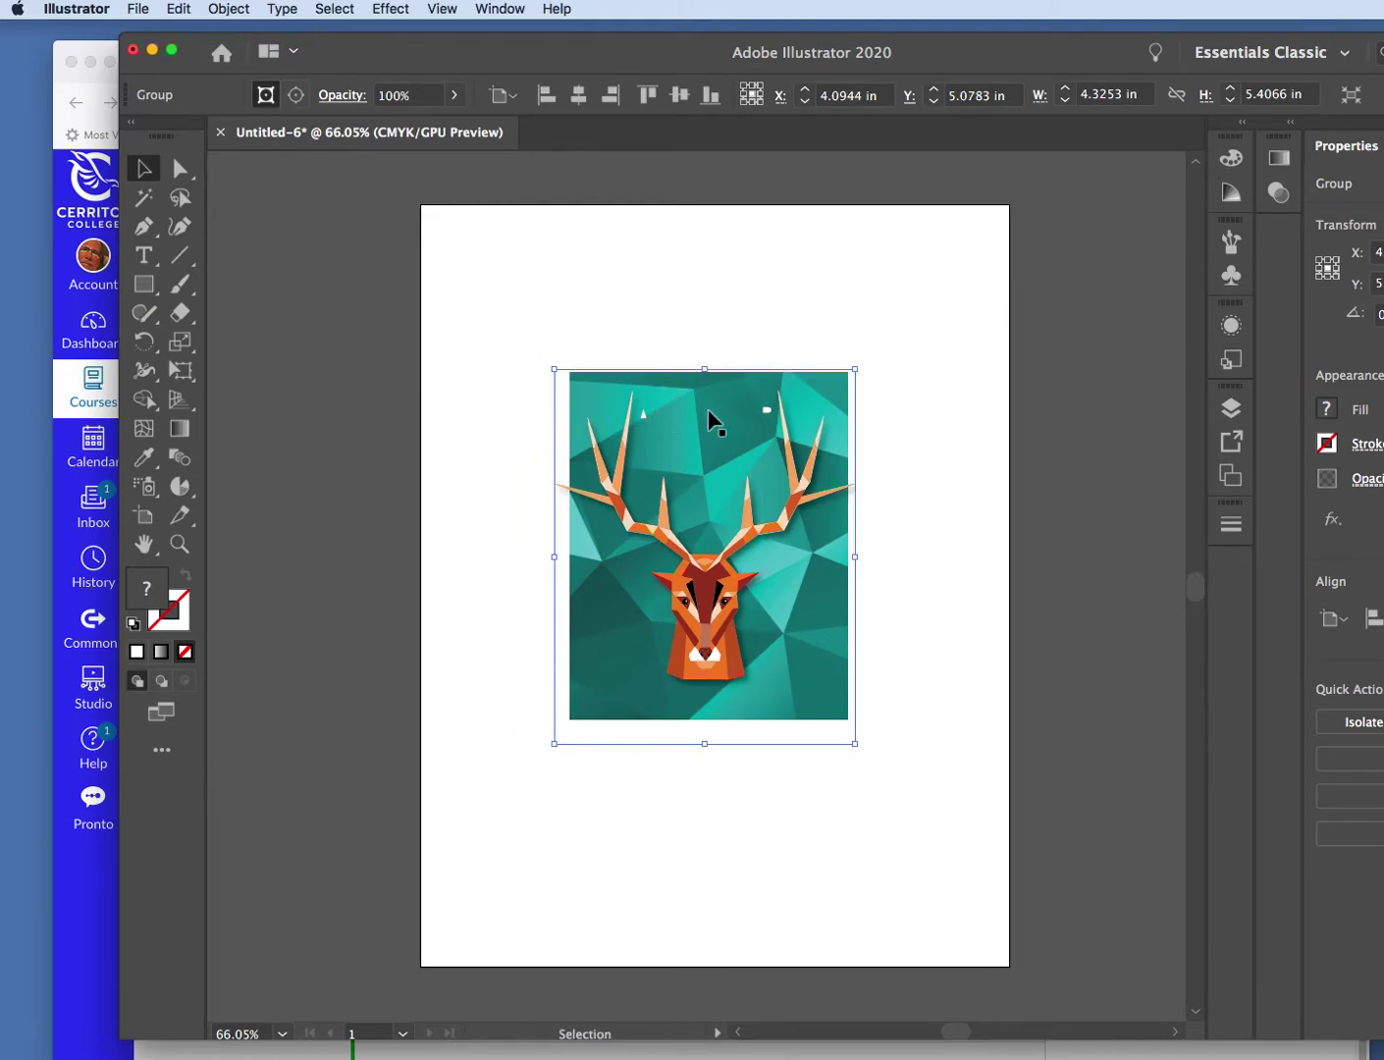
left_click(888, 392)
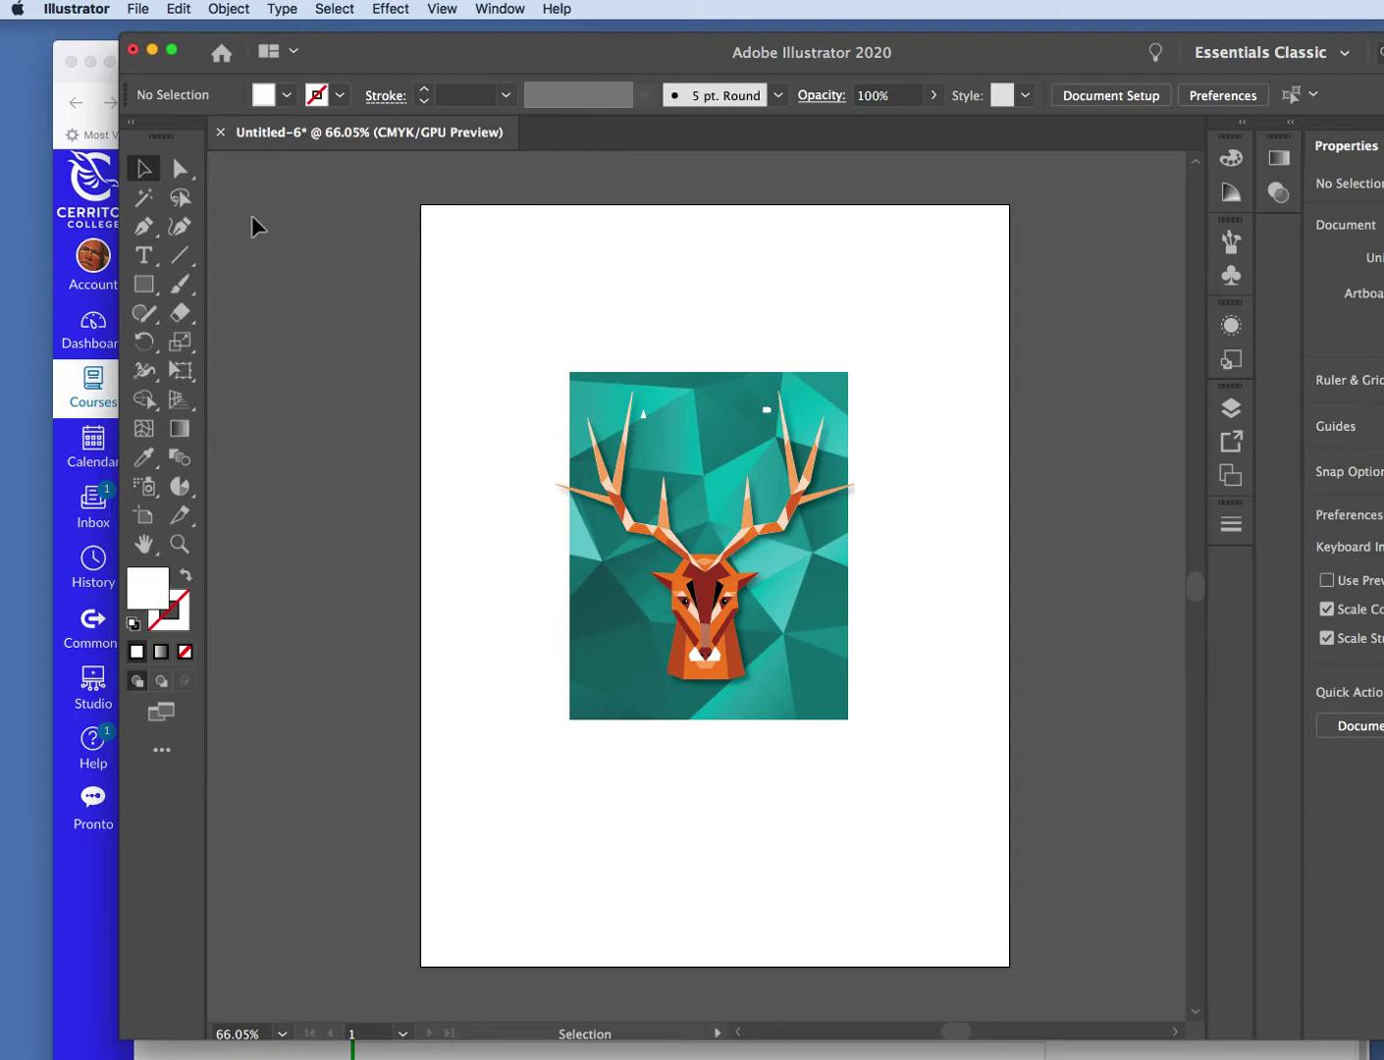
- Delete the two stray white shapes near the stag's antler tips using direct selection
left_click(177, 177)
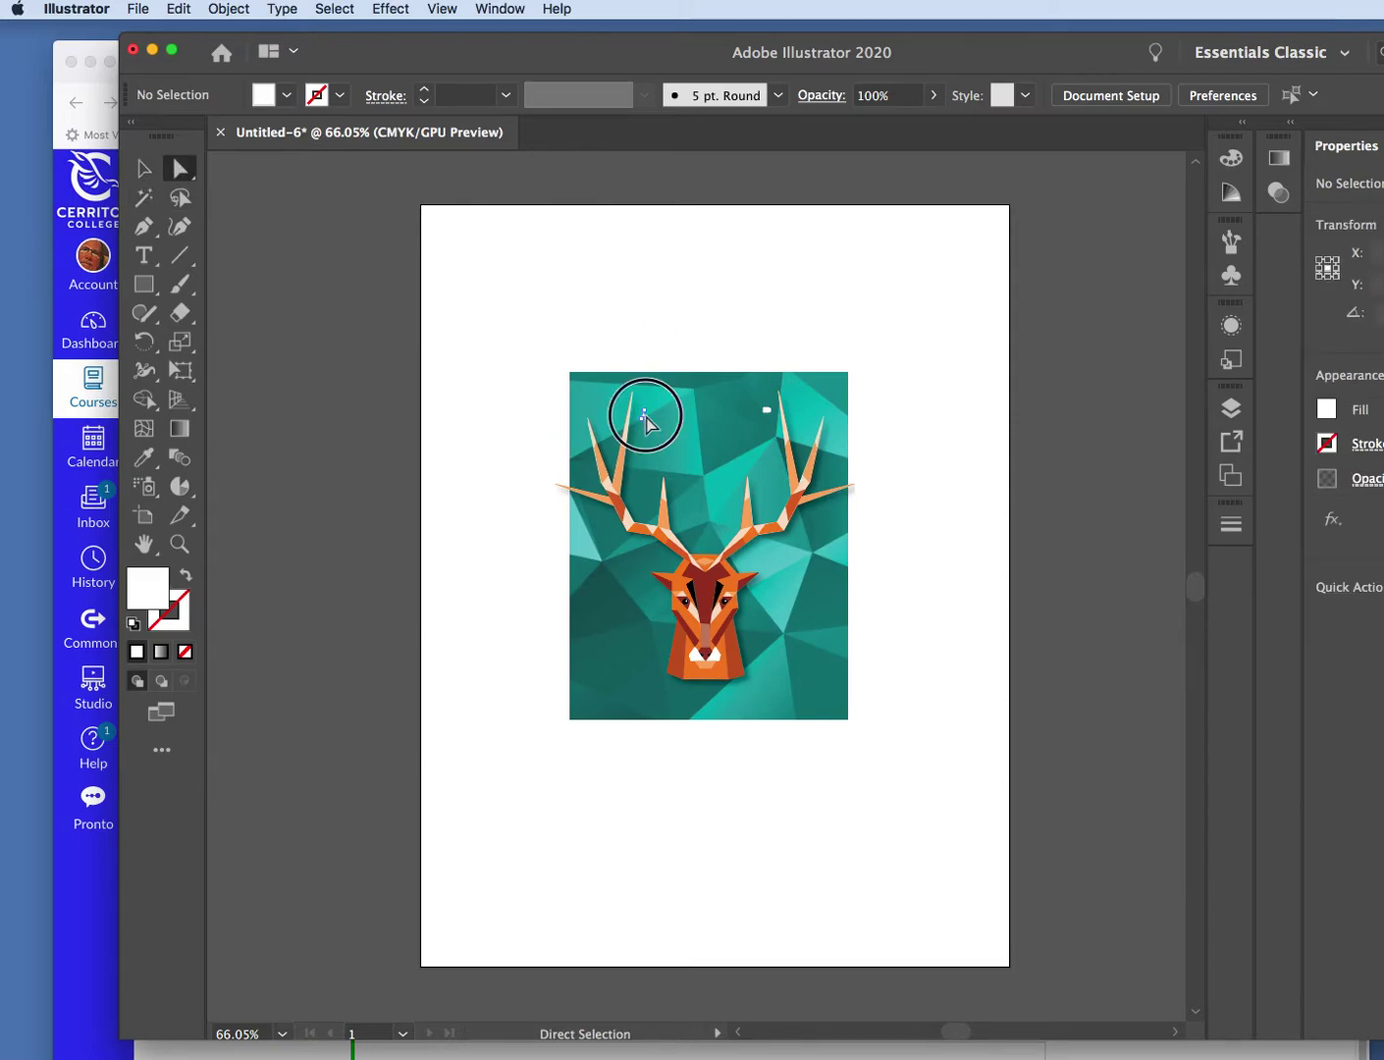
left_click(645, 414)
left_click(896, 487)
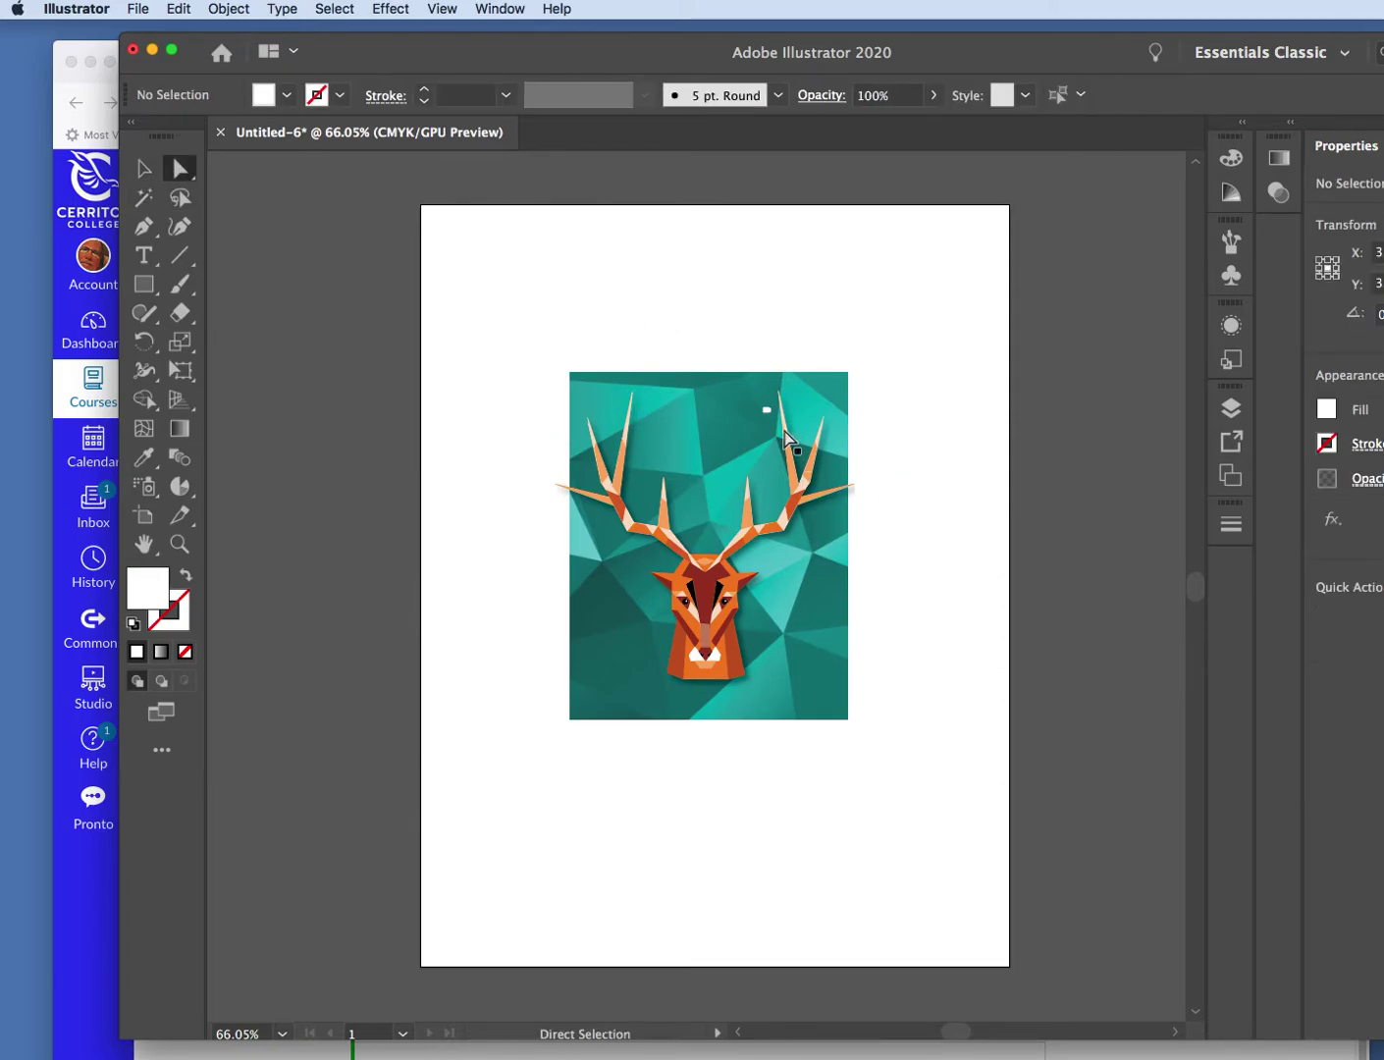
left_click(773, 417)
left_click(927, 483)
- Shift the whole stag group slightly right and down, nudge it back left to centre it on the label, and deselect it
left_click(144, 168)
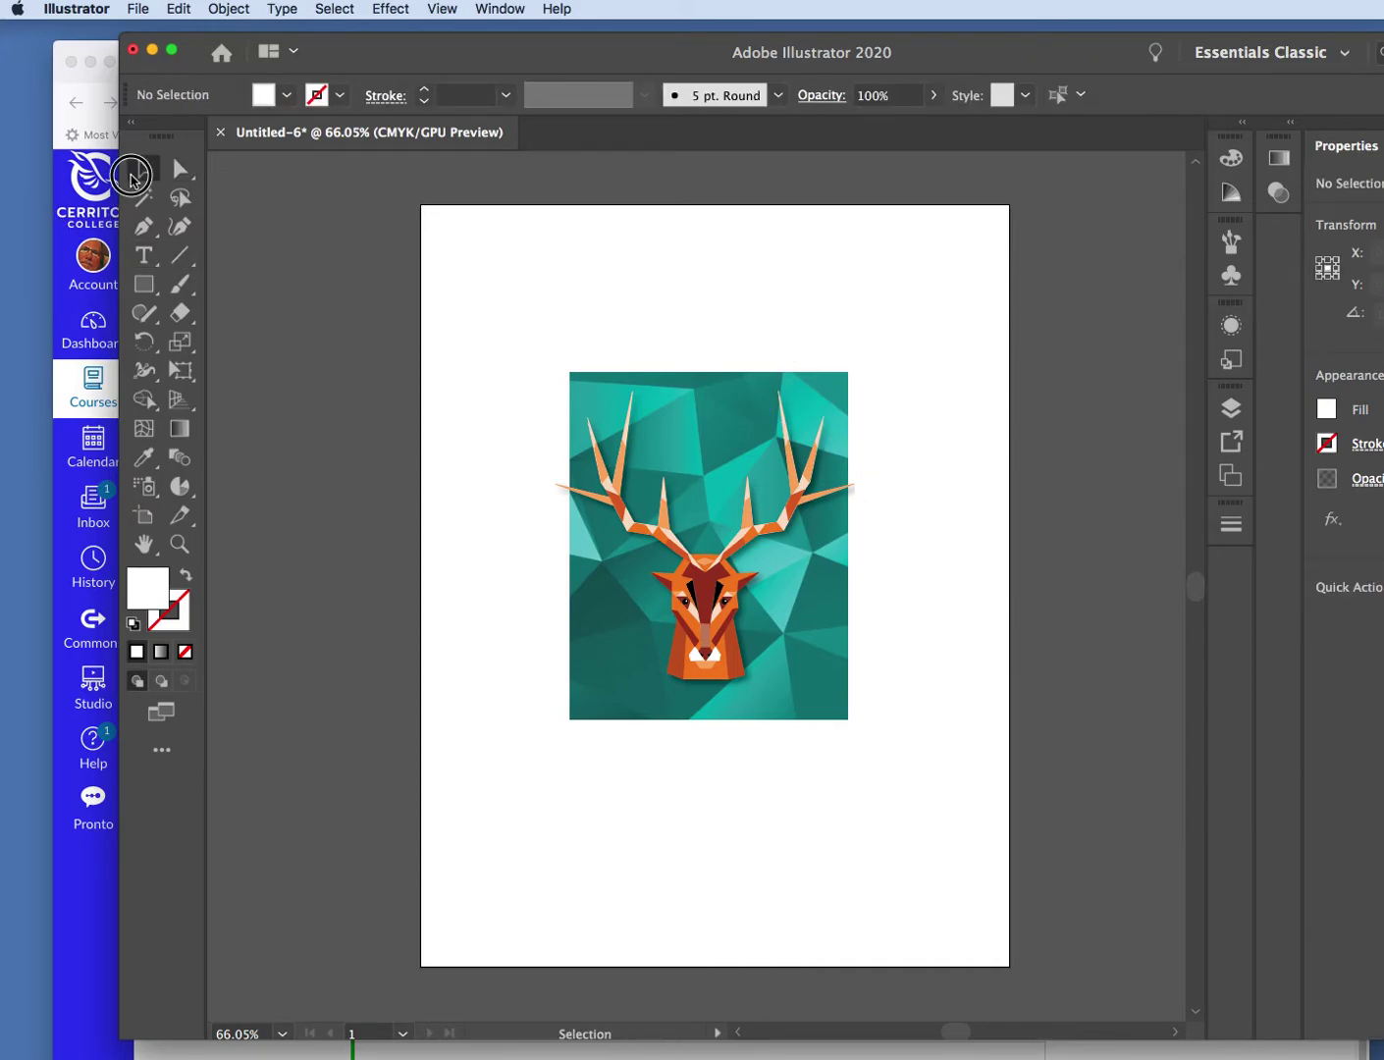
left_click(717, 627)
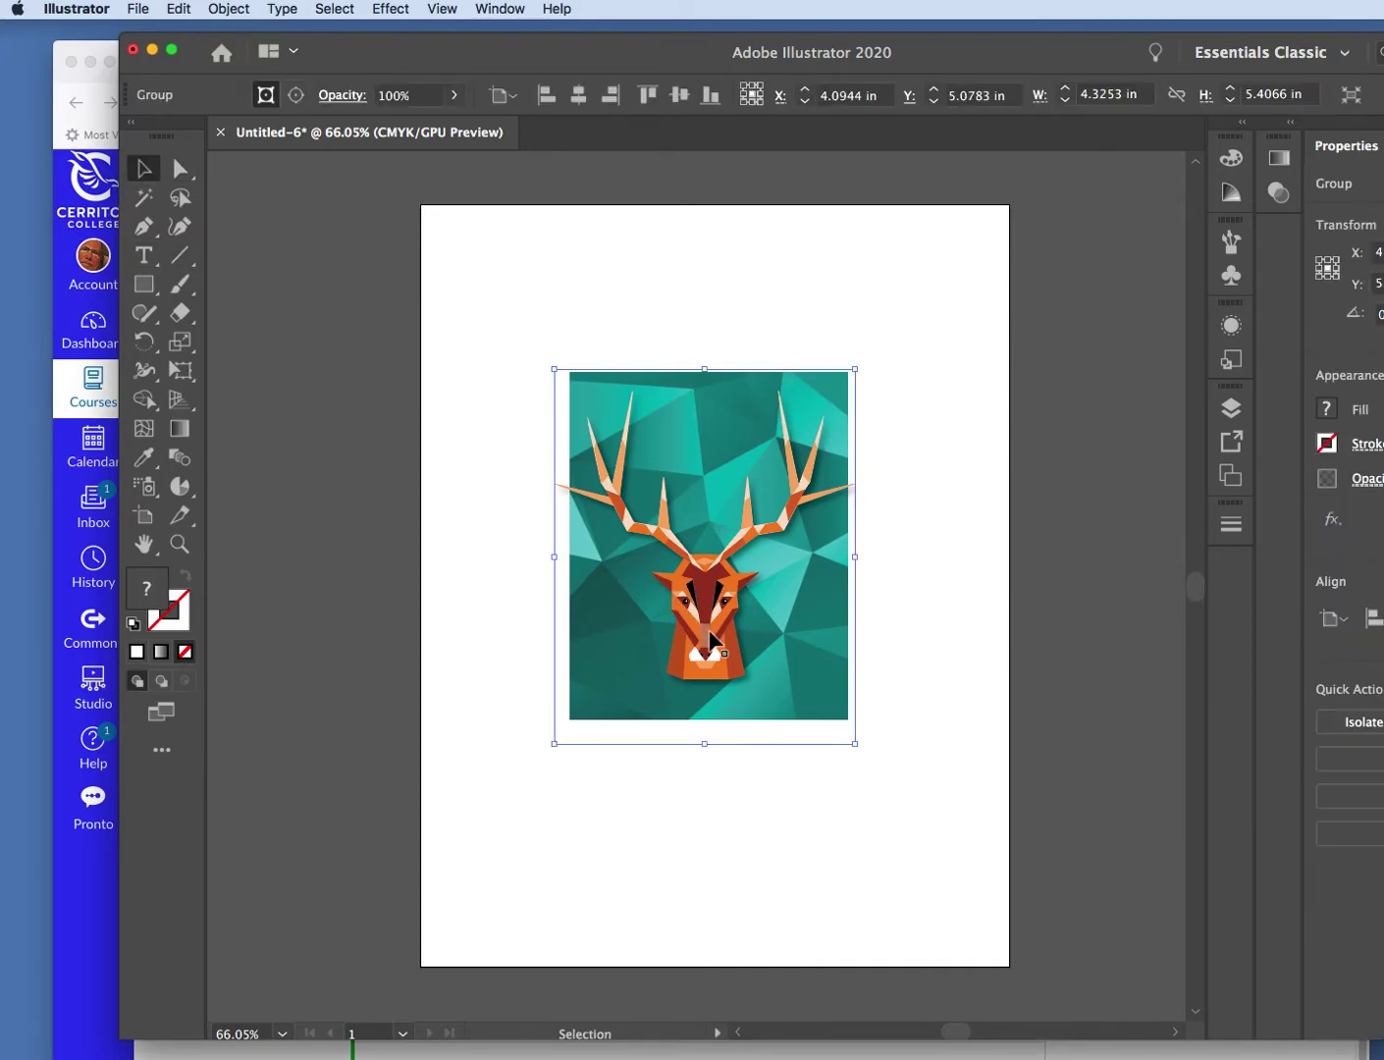
left_click_drag(715, 632, 713, 638)
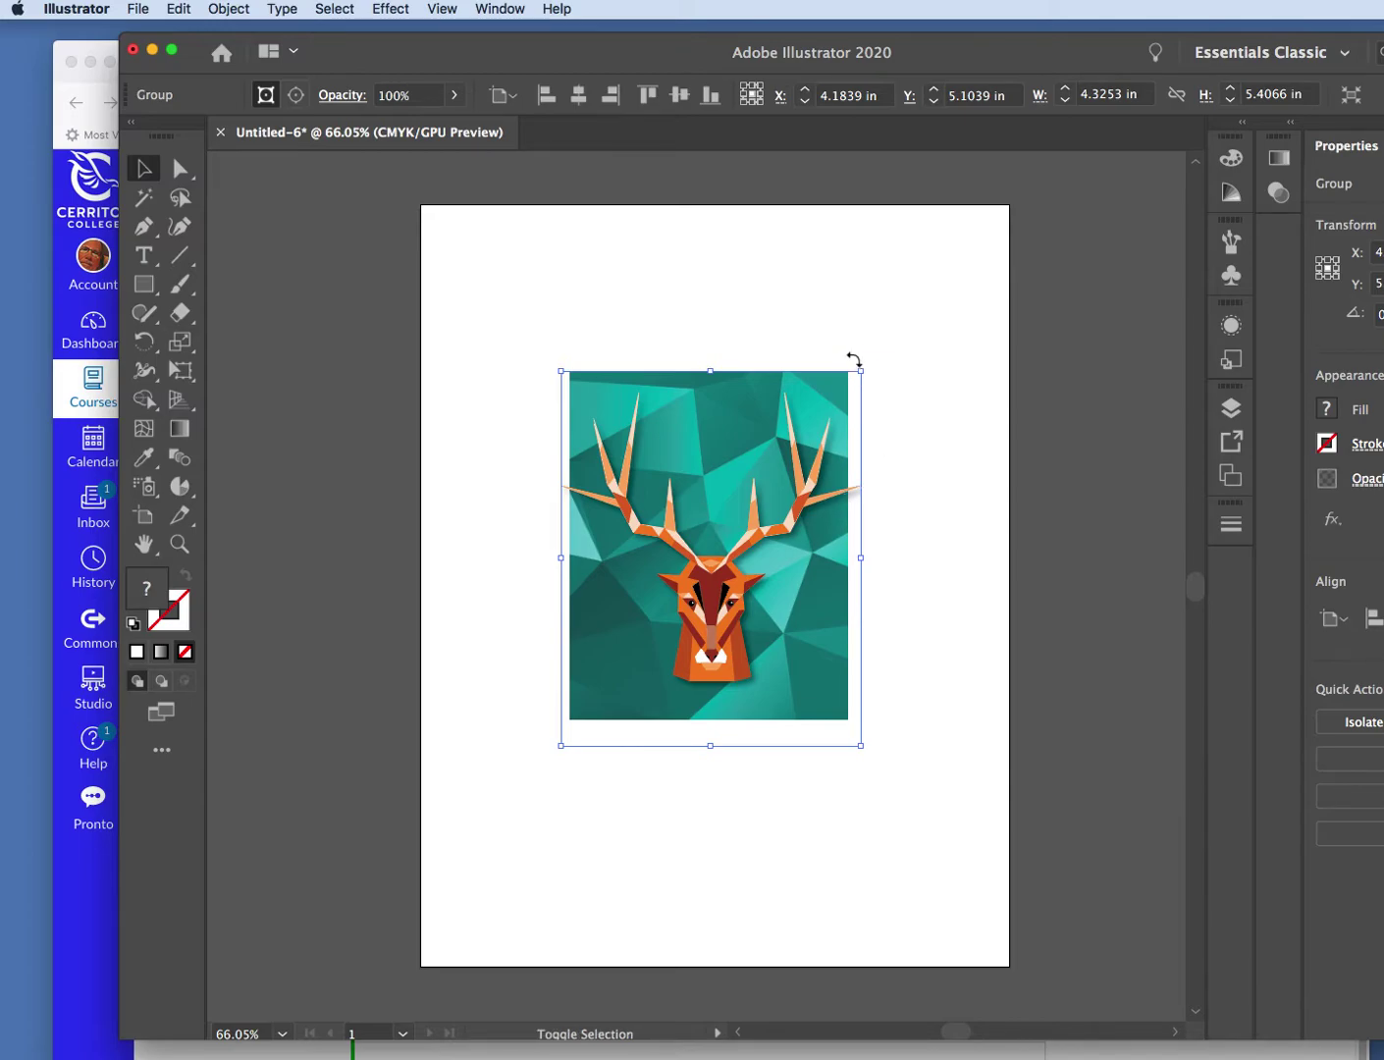
key("Left")
key("Left")
key("Left")
left_click(904, 541)
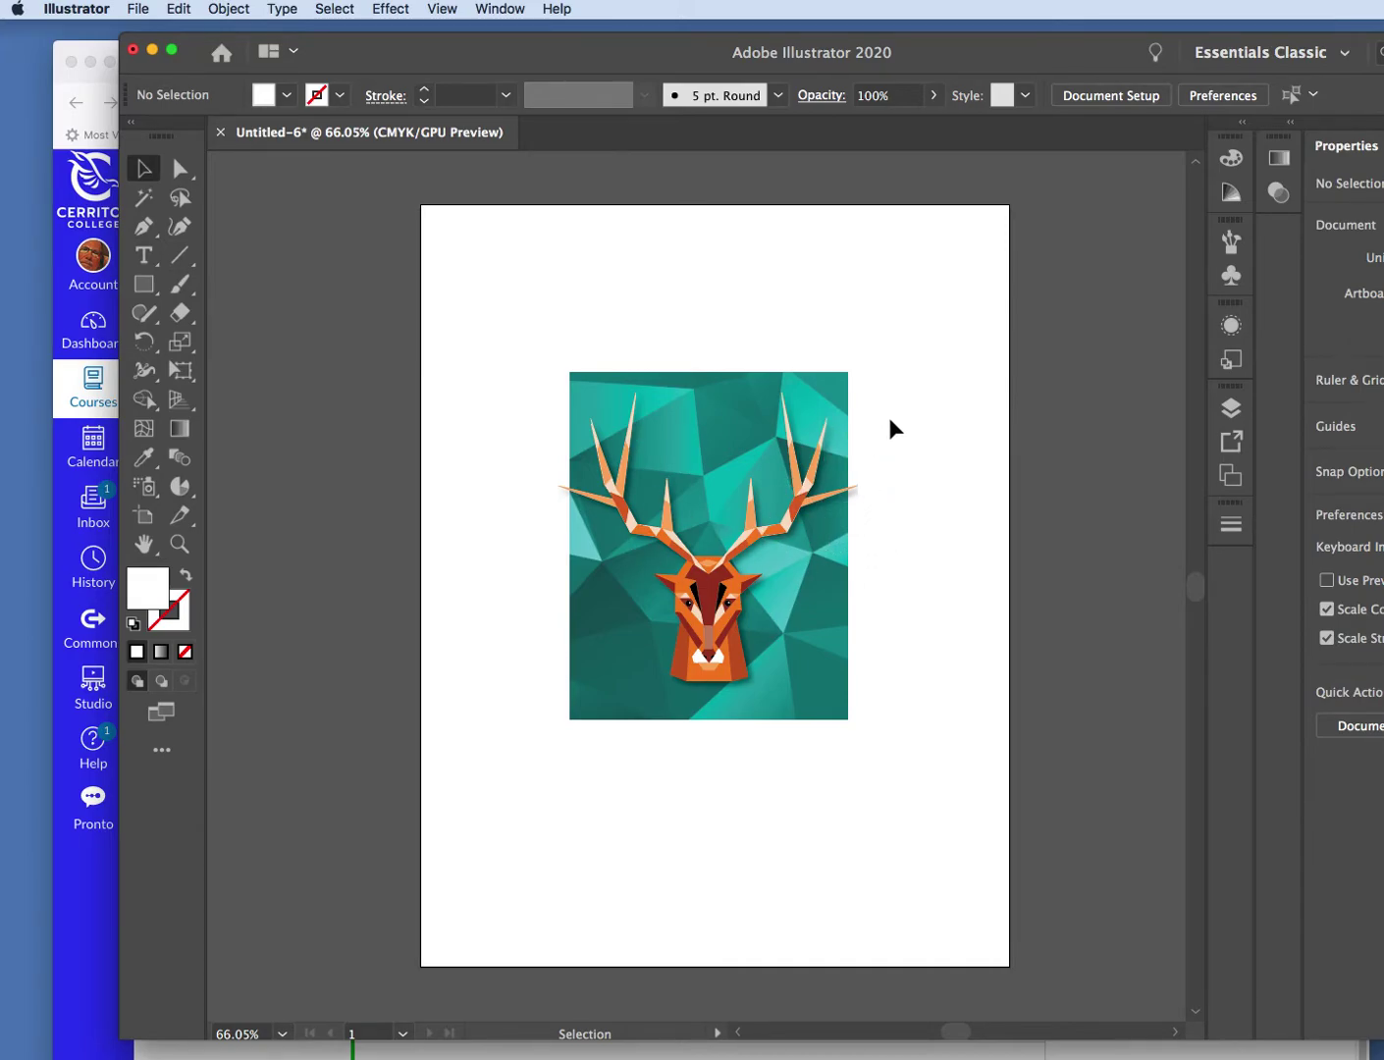
- Rename Layer 1 as base
left_click(1236, 408)
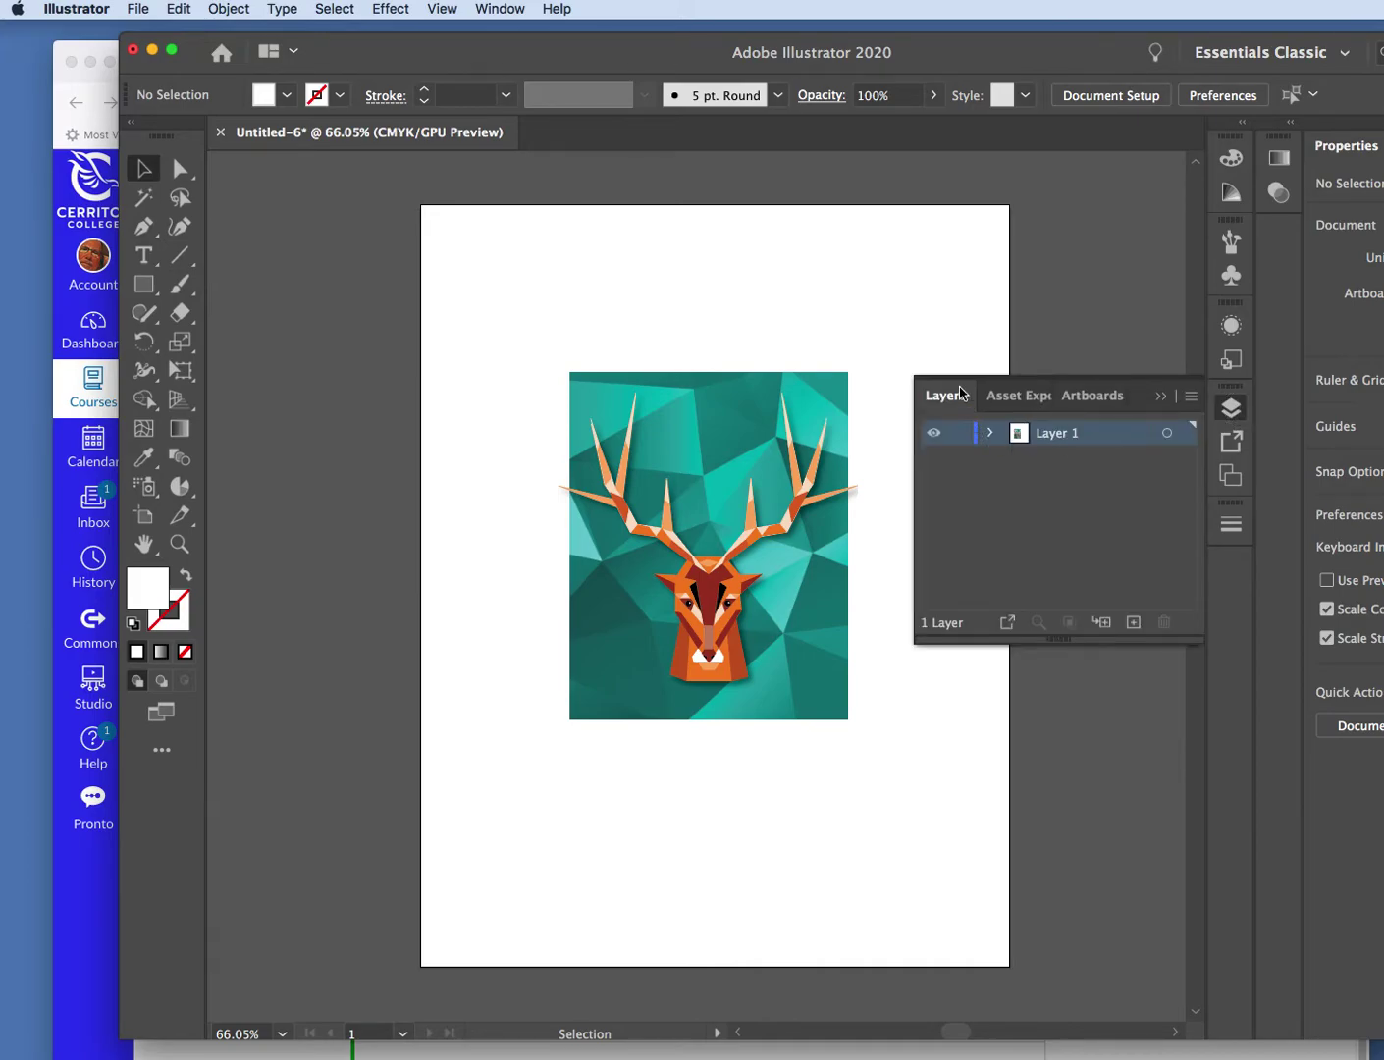
left_click(1054, 434)
double_click(1057, 436)
double_click(1056, 433)
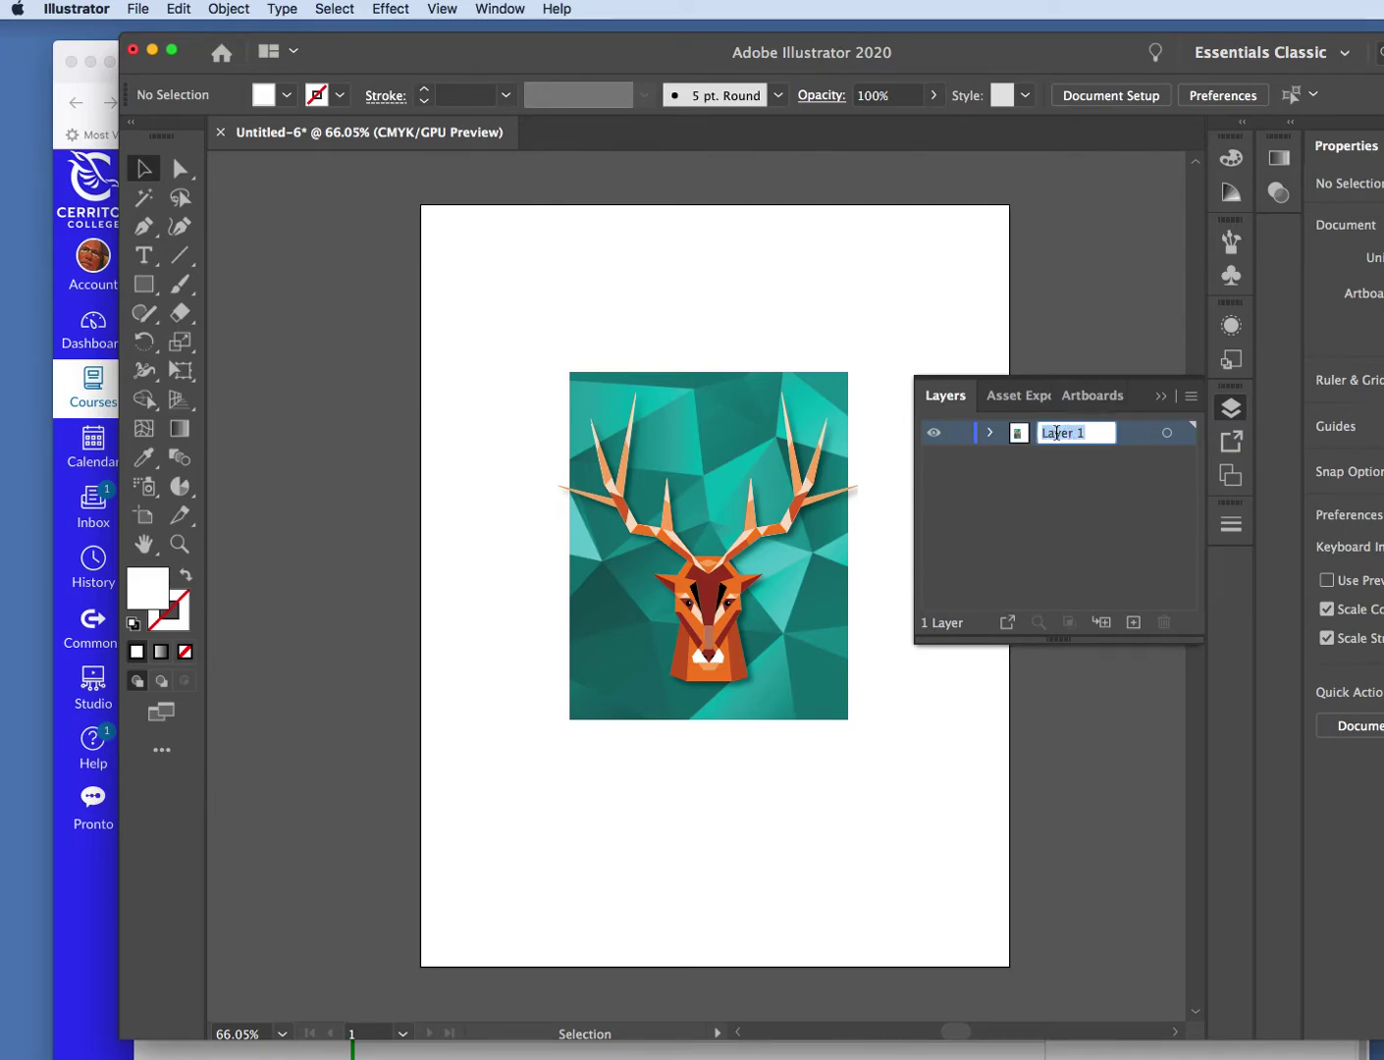
type("ba")
key("Return")
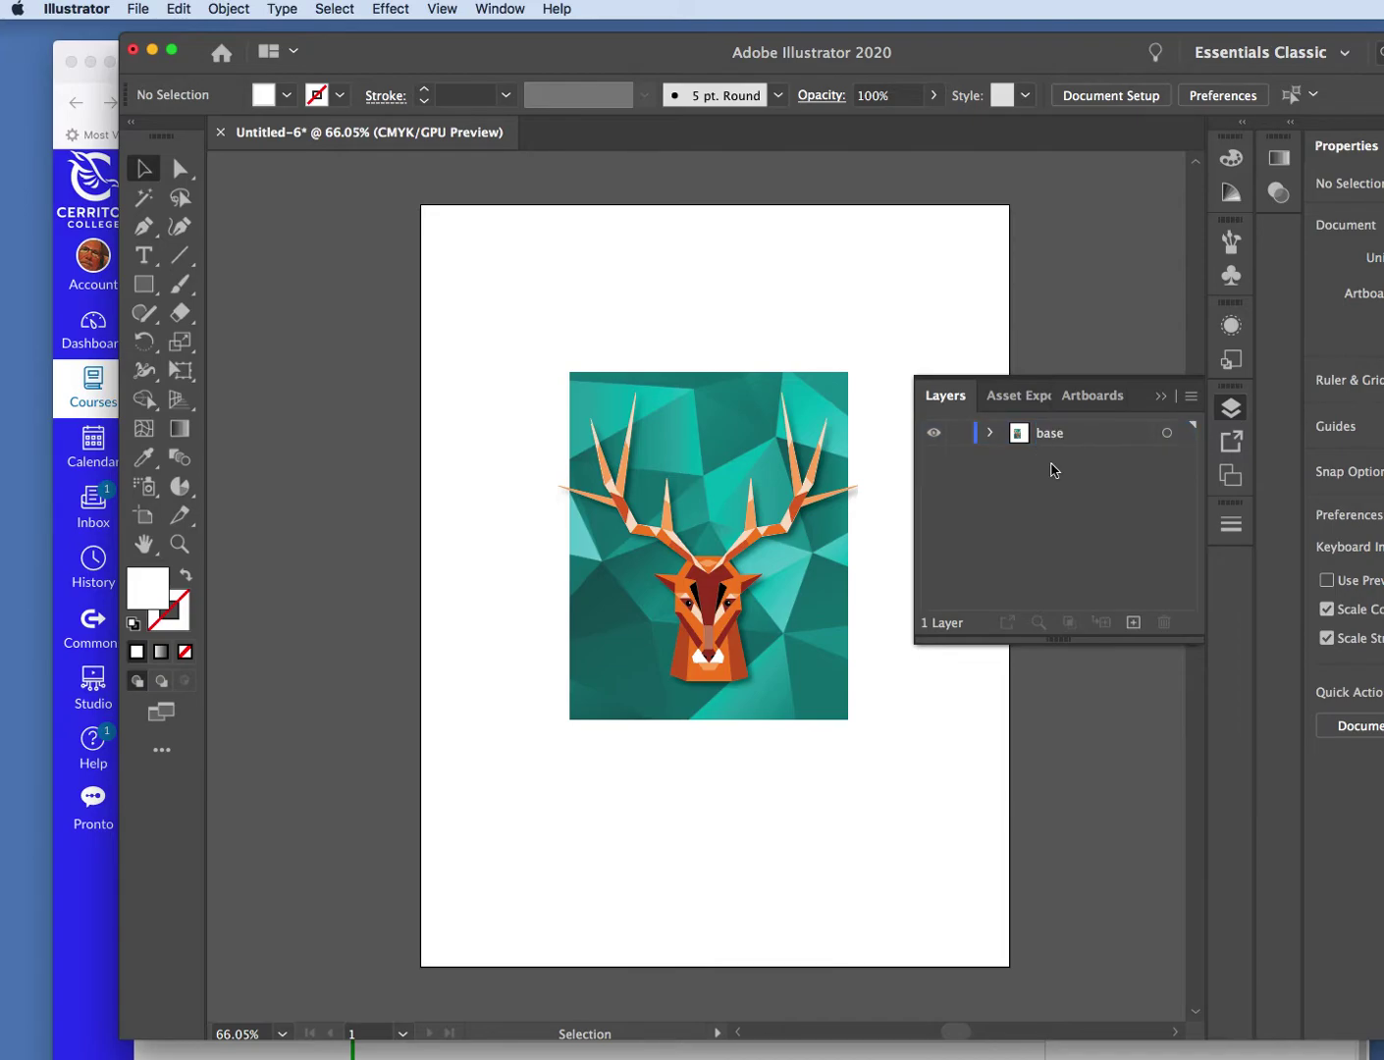
- Add a new layer above base and name it top
left_click(1135, 624)
double_click(1063, 432)
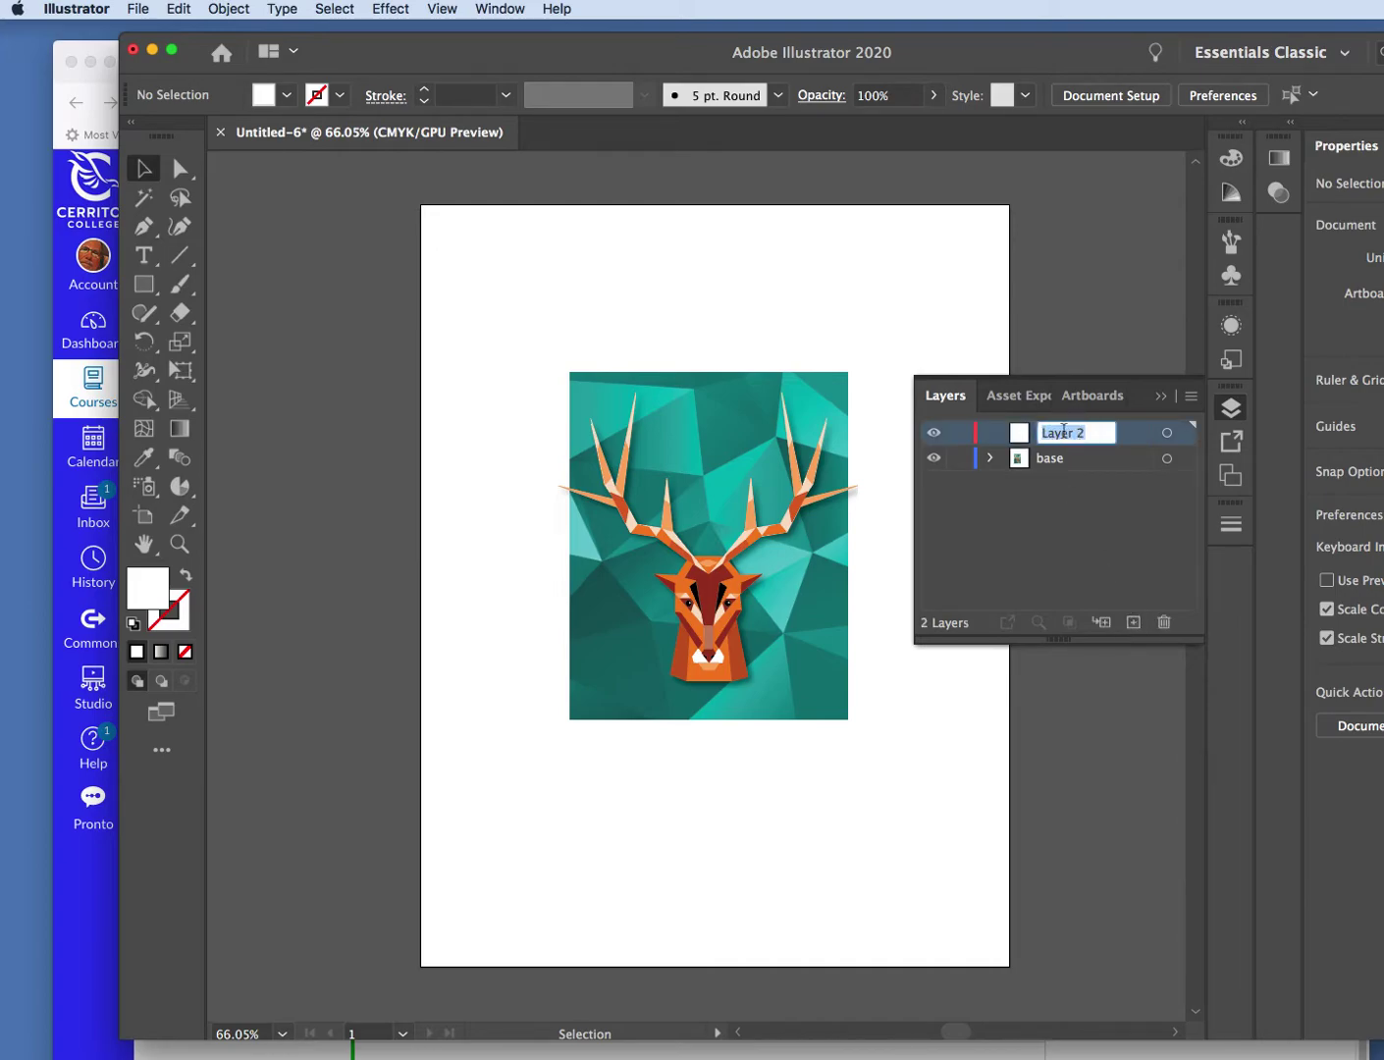
double_click(1063, 432)
type("top")
left_click(1107, 536)
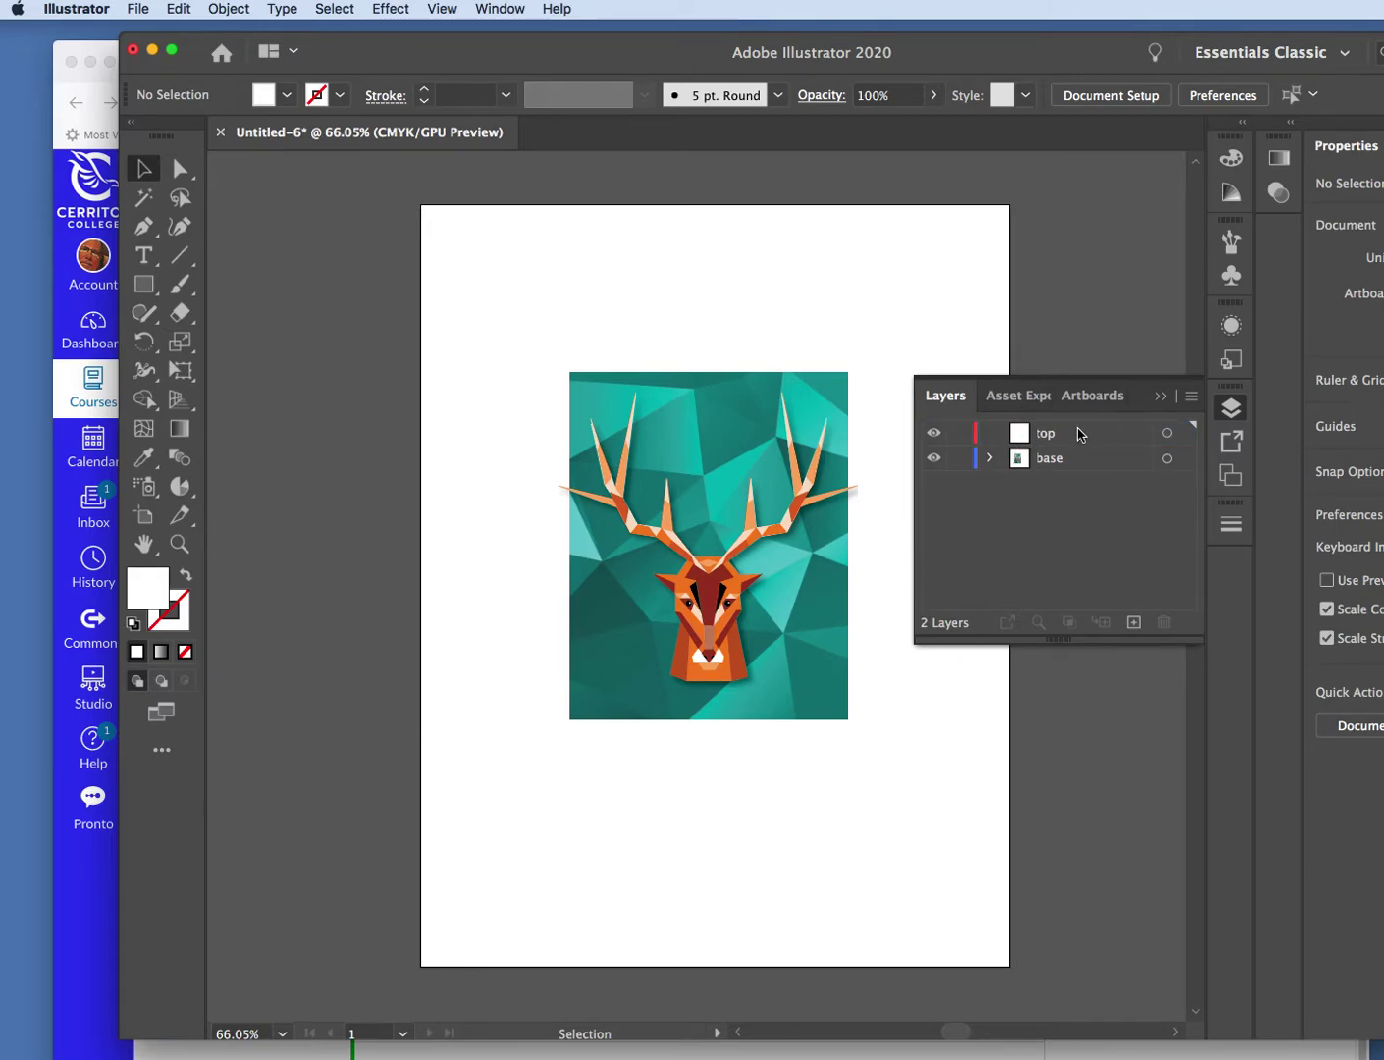
- Make base the active layer, then enlarge the Layers panel, separate it from the Asset Export and Artboards group, and leave it open
left_click(1044, 437)
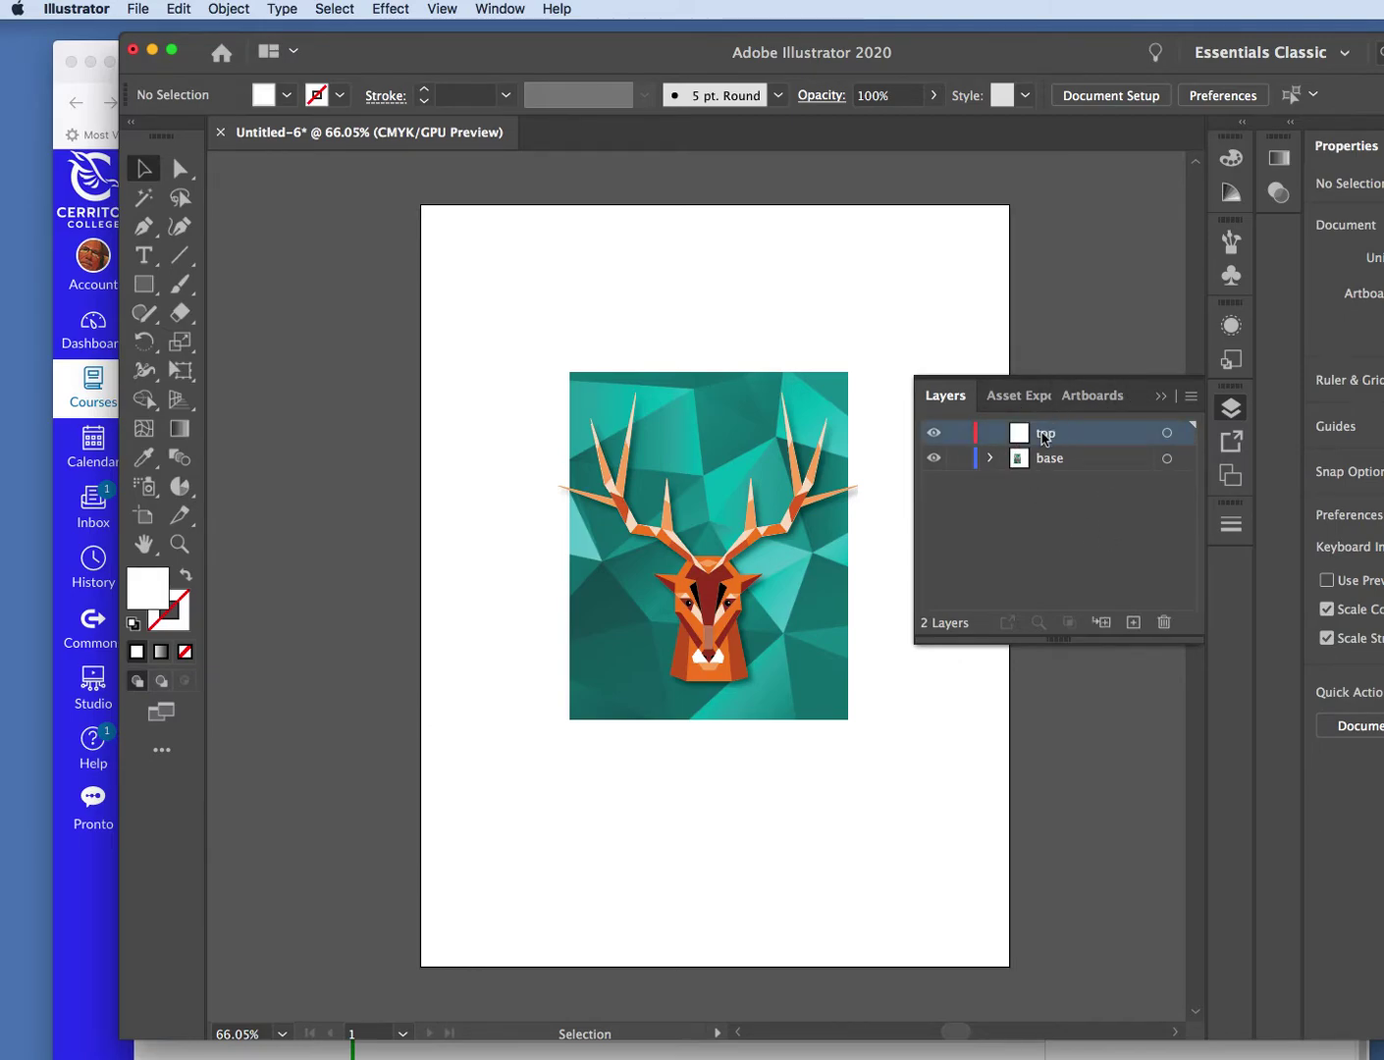
left_click(1046, 466)
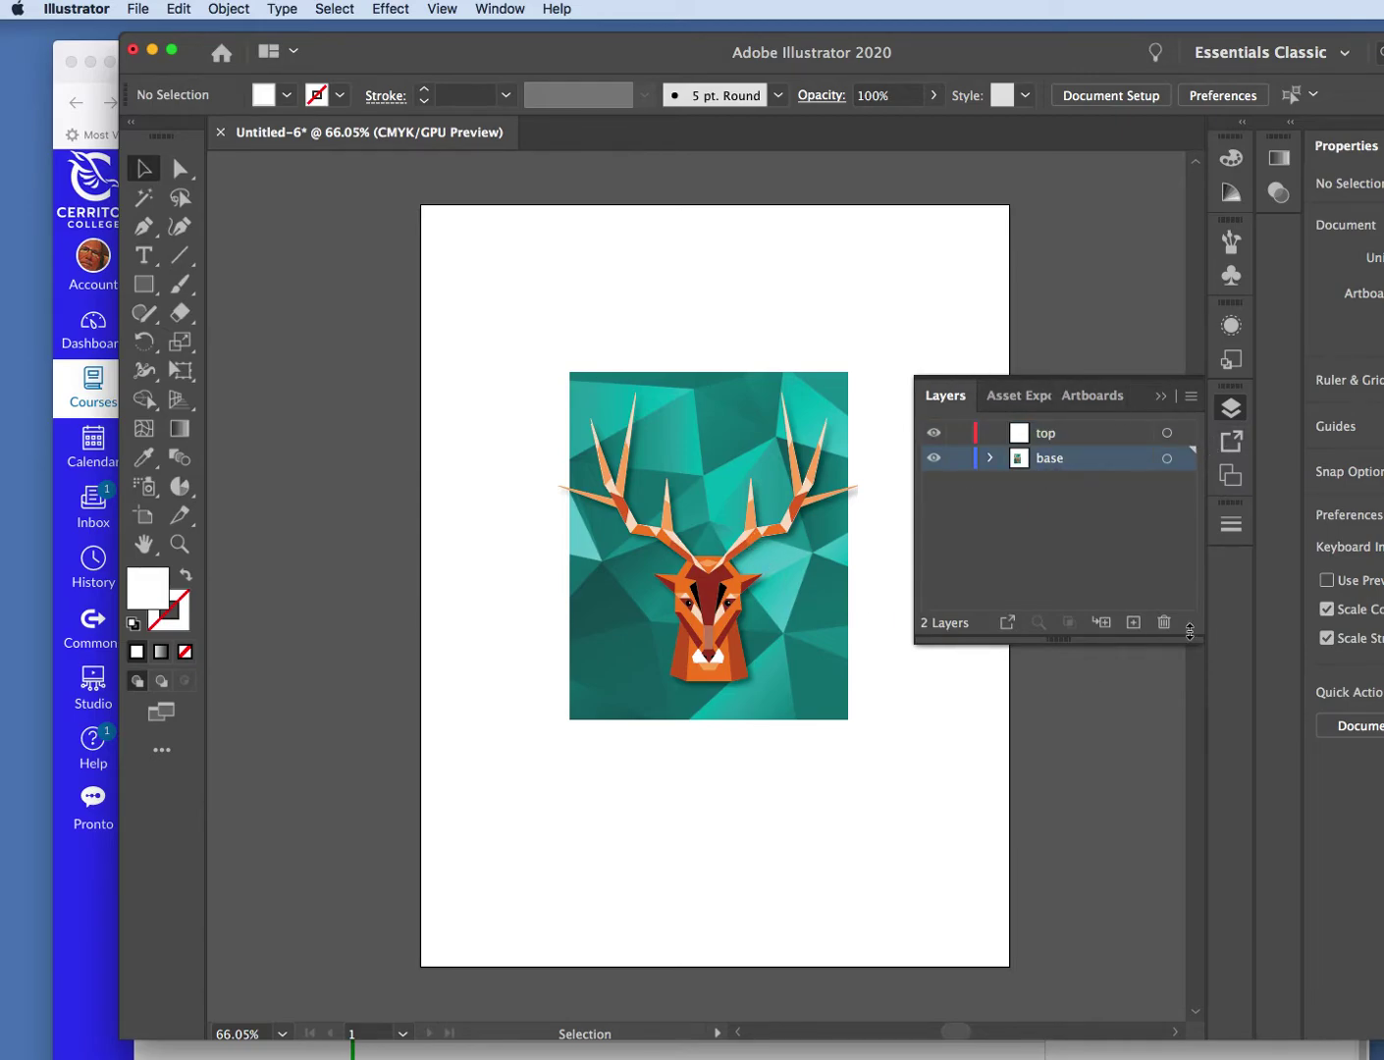
left_click_drag(1191, 638, 1127, 687)
left_click_drag(918, 396, 1219, 577)
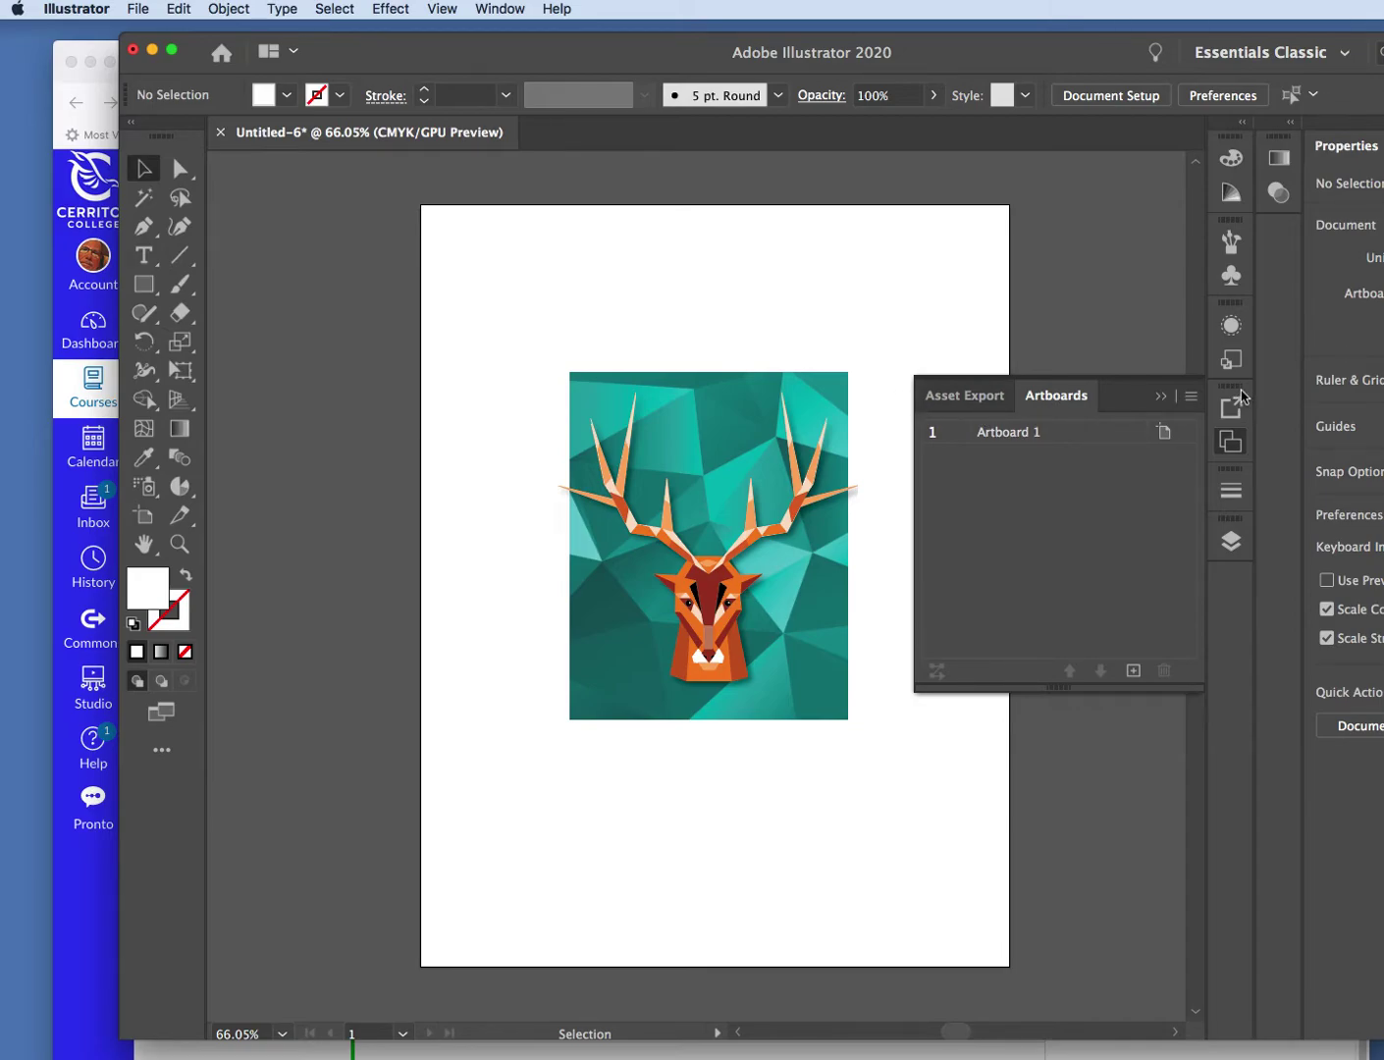
left_click(1163, 397)
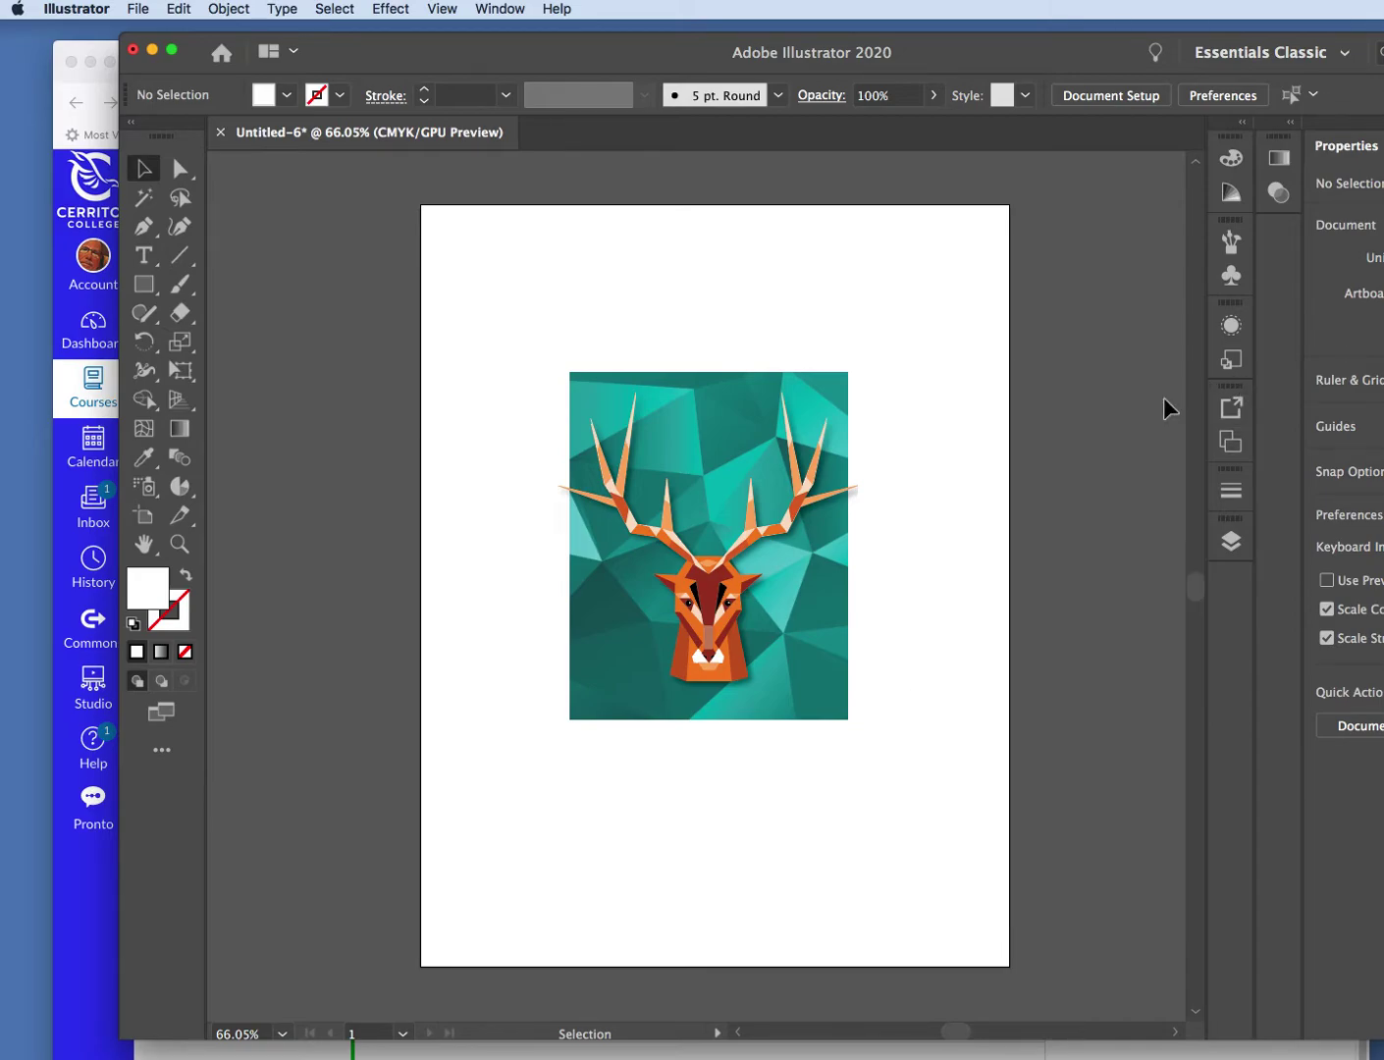
left_click(1231, 541)
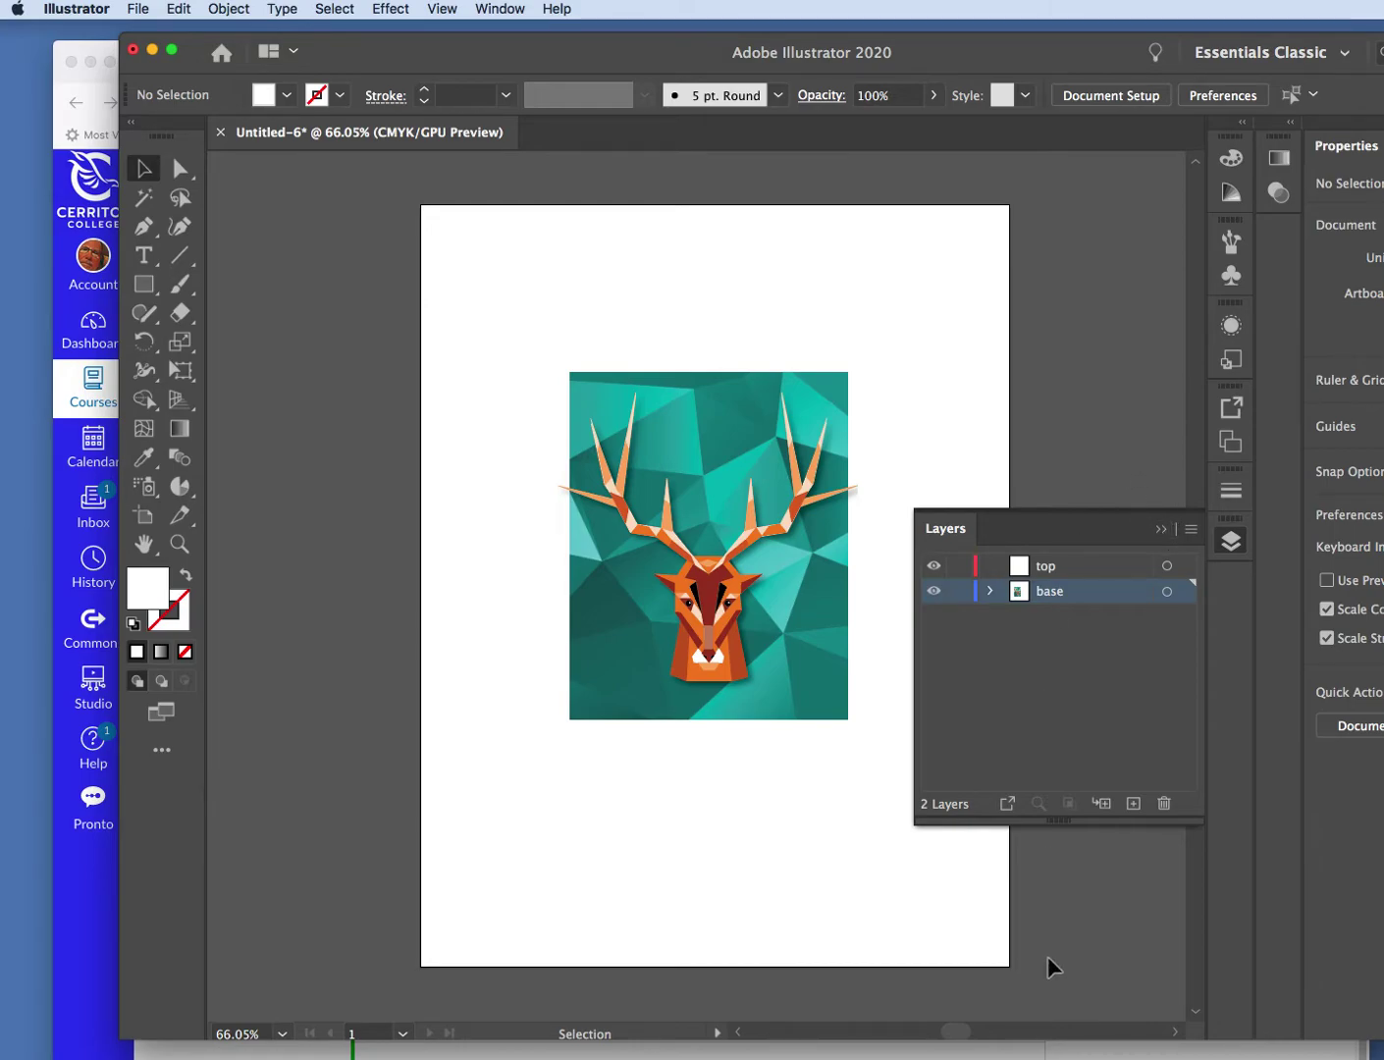
- Create an area type box above the turquoise label and replace its placeholder text with GAMERS
mouse_move(954, 1032)
left_mouse_down()
mouse_move(975, 1032)
mouse_move(960, 1032)
left_mouse_up()
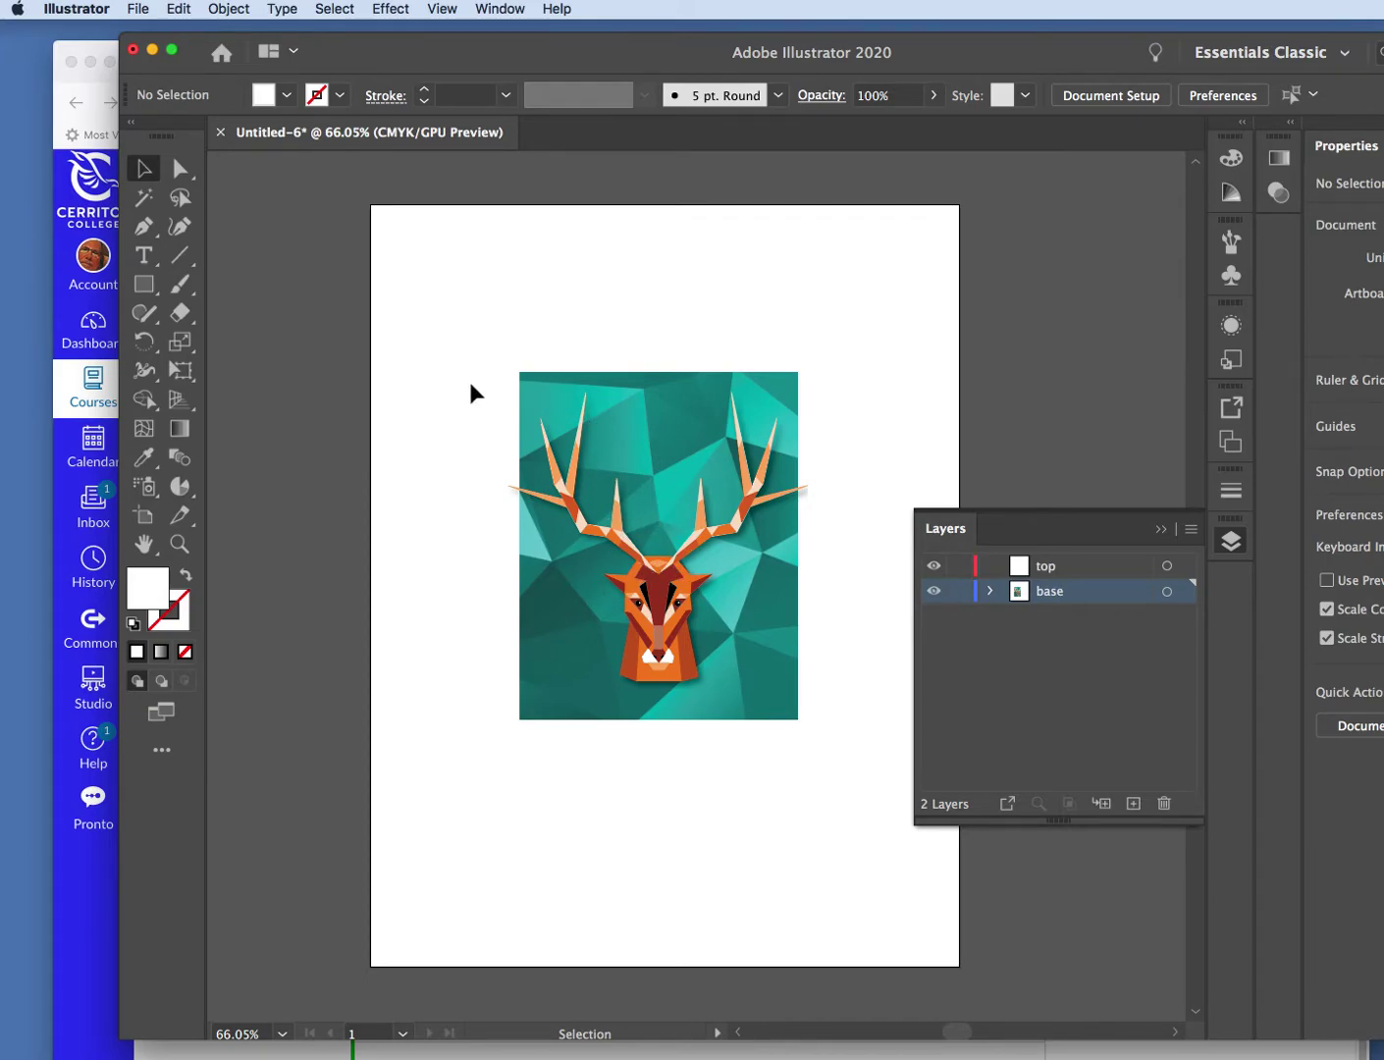
left_click(143, 255)
left_click_drag(546, 234, 791, 349)
left_click(714, 313)
key("super+a")
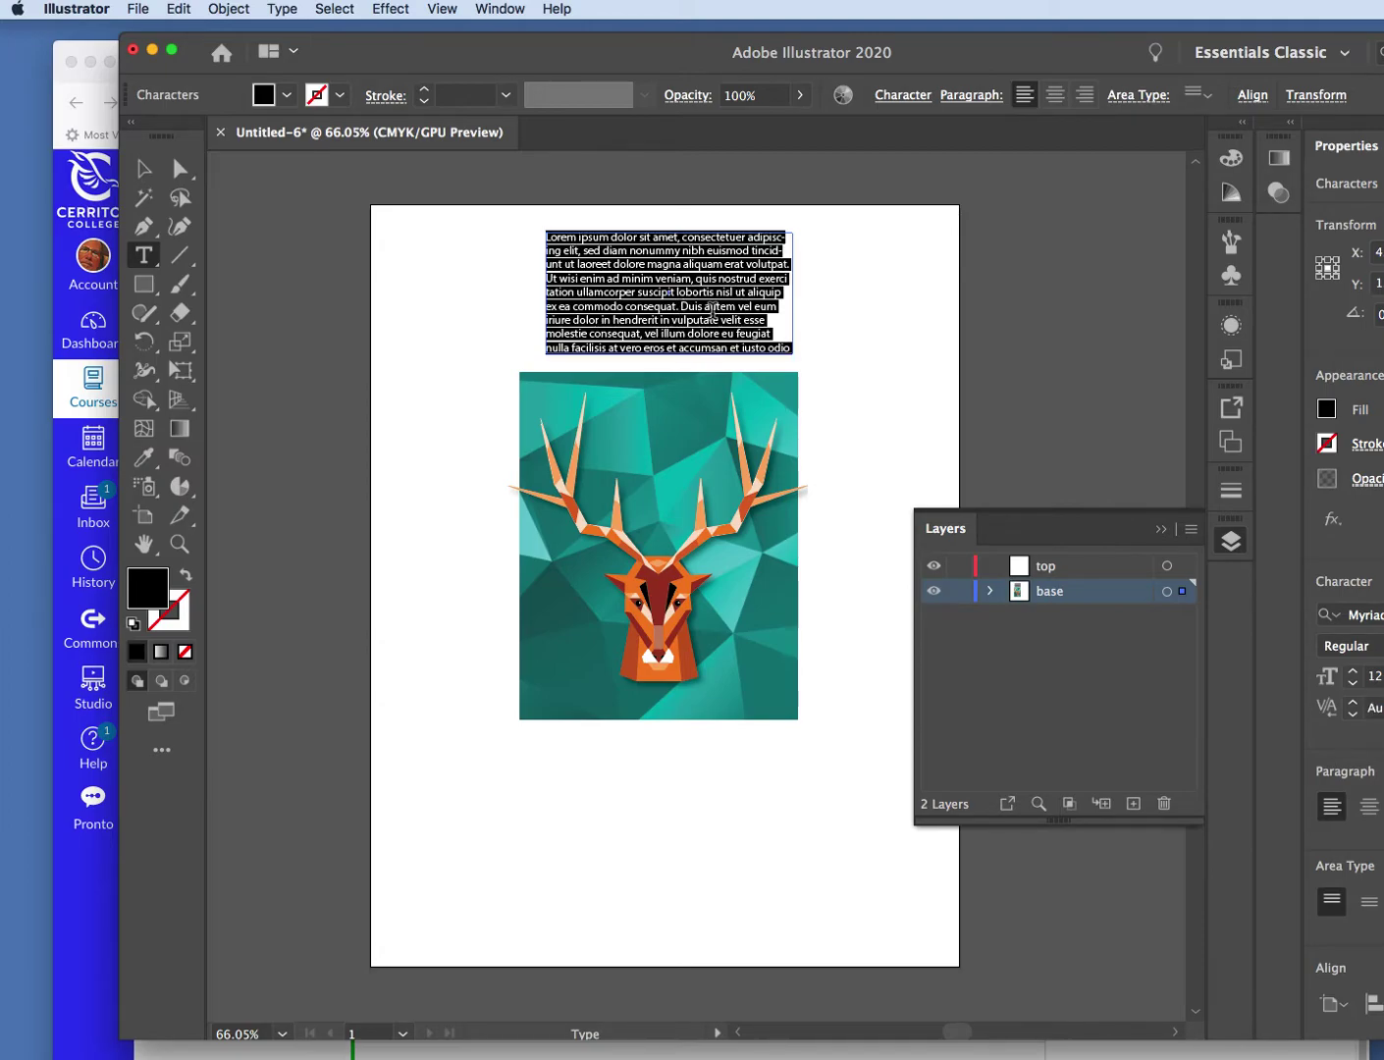
key("BackSpace")
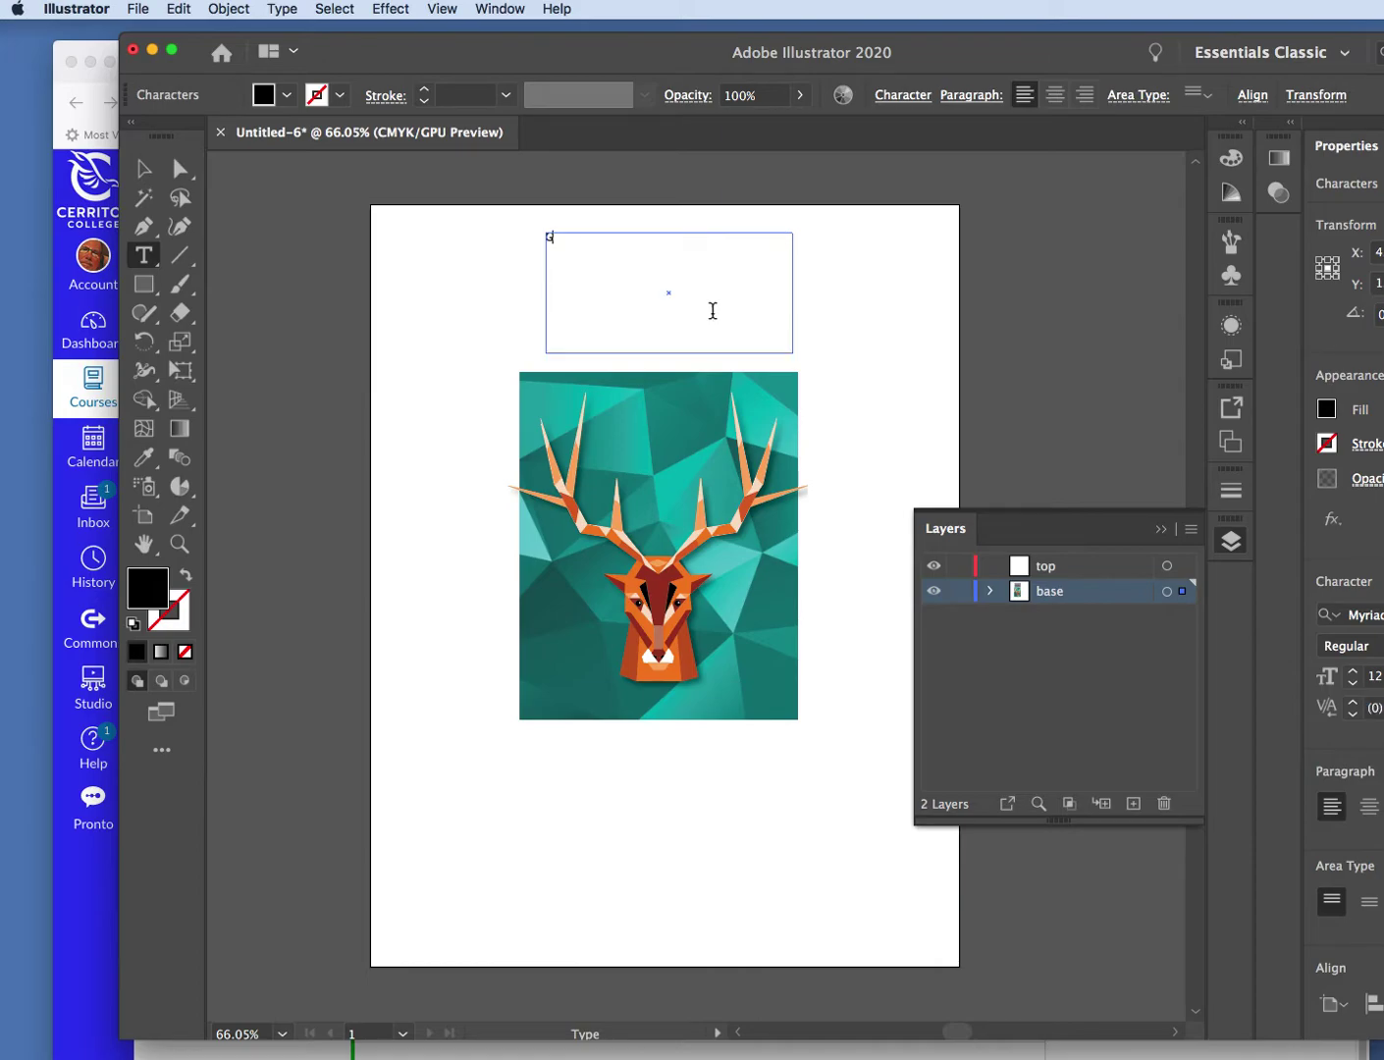
type("GAMERS")
- Centre the GAMERS text in its box and set it to 60 pt Myriad Pro Light Condensed
left_click_drag(618, 239, 522, 248)
left_click(1055, 94)
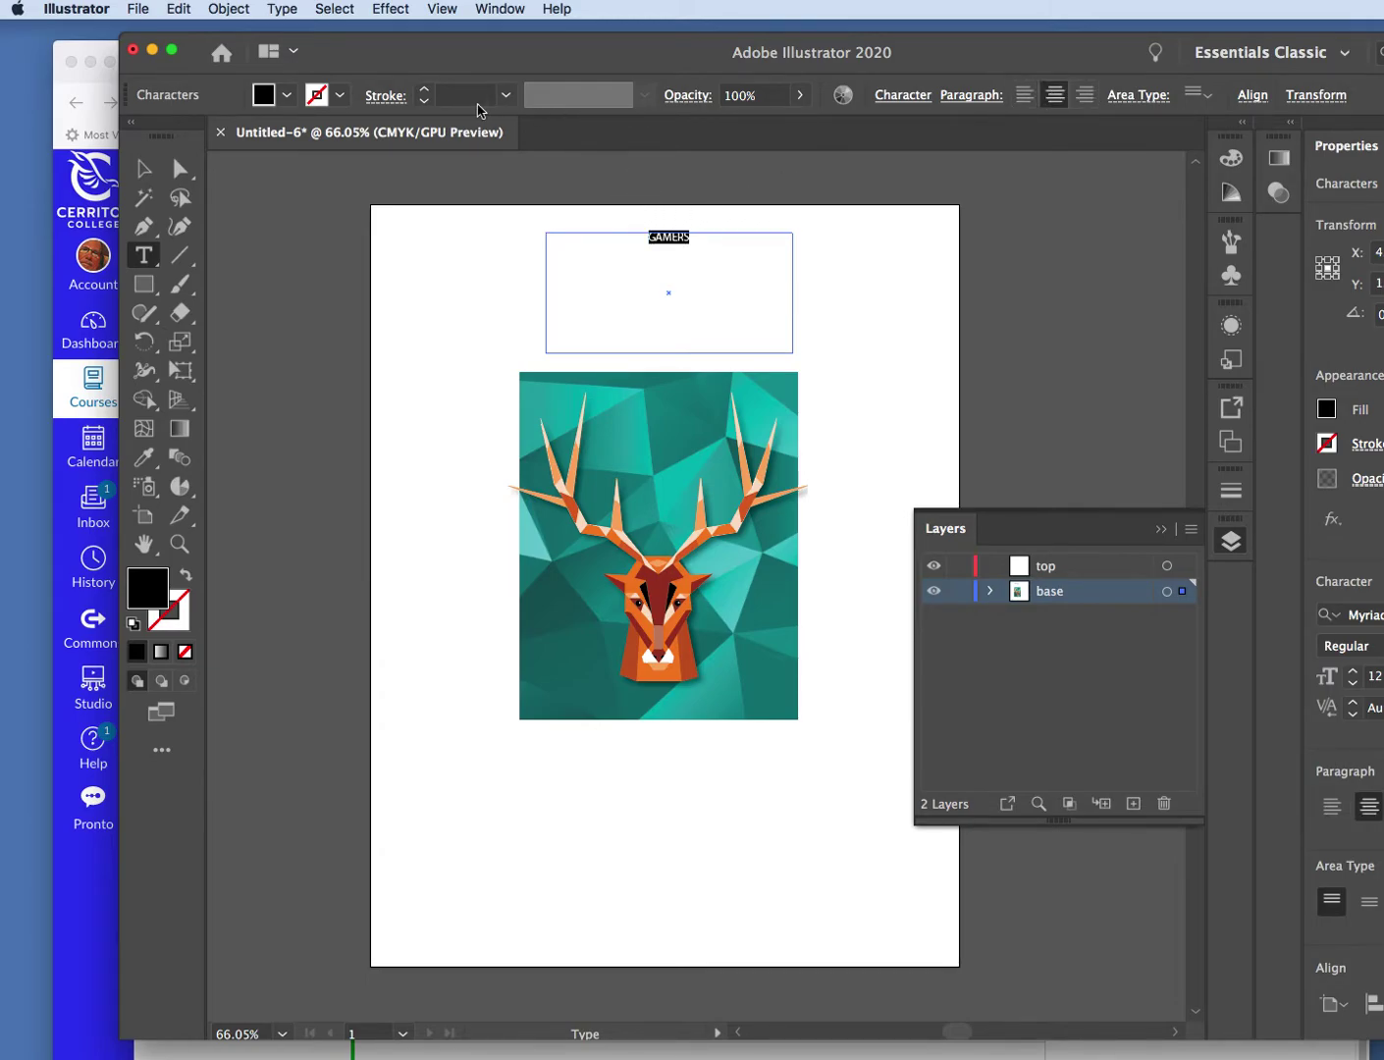
left_click(897, 95)
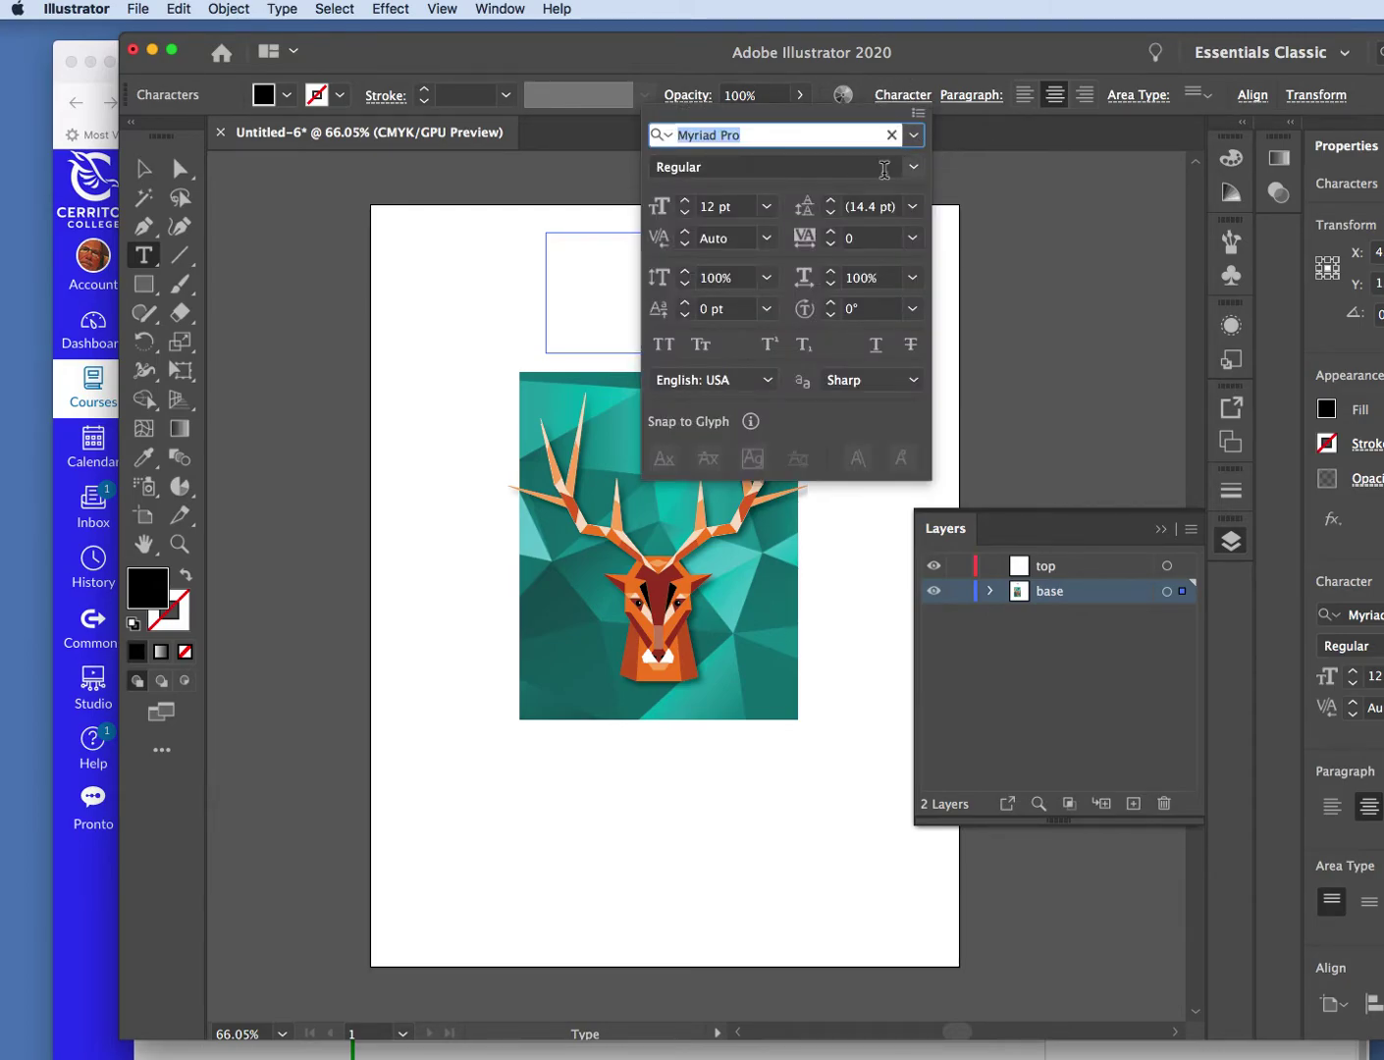
left_click(769, 209)
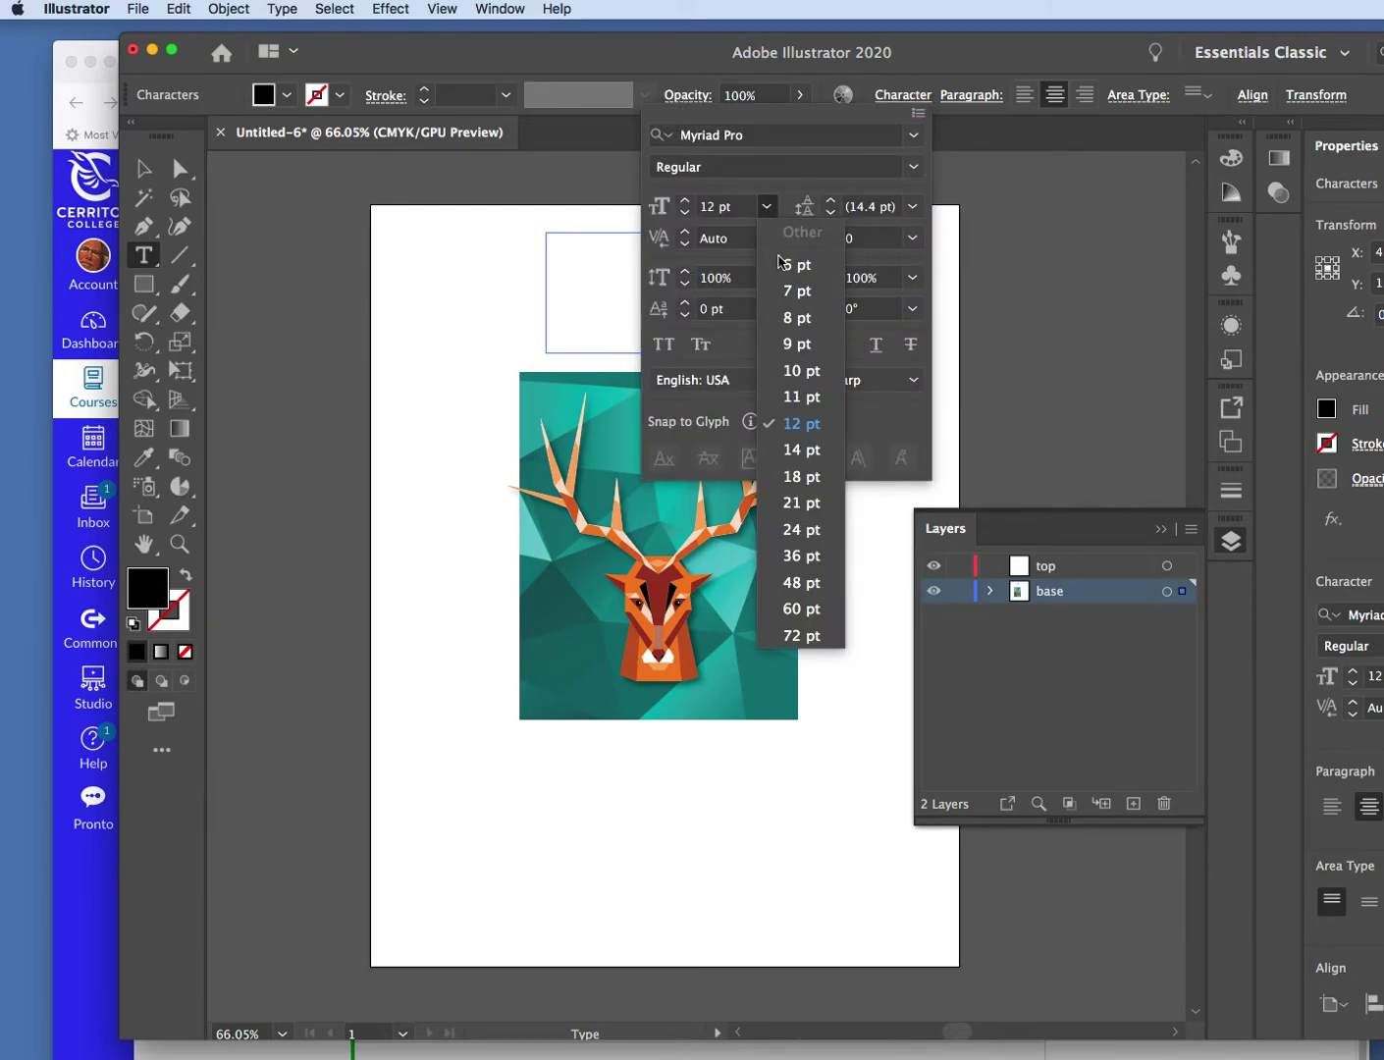
left_click(802, 610)
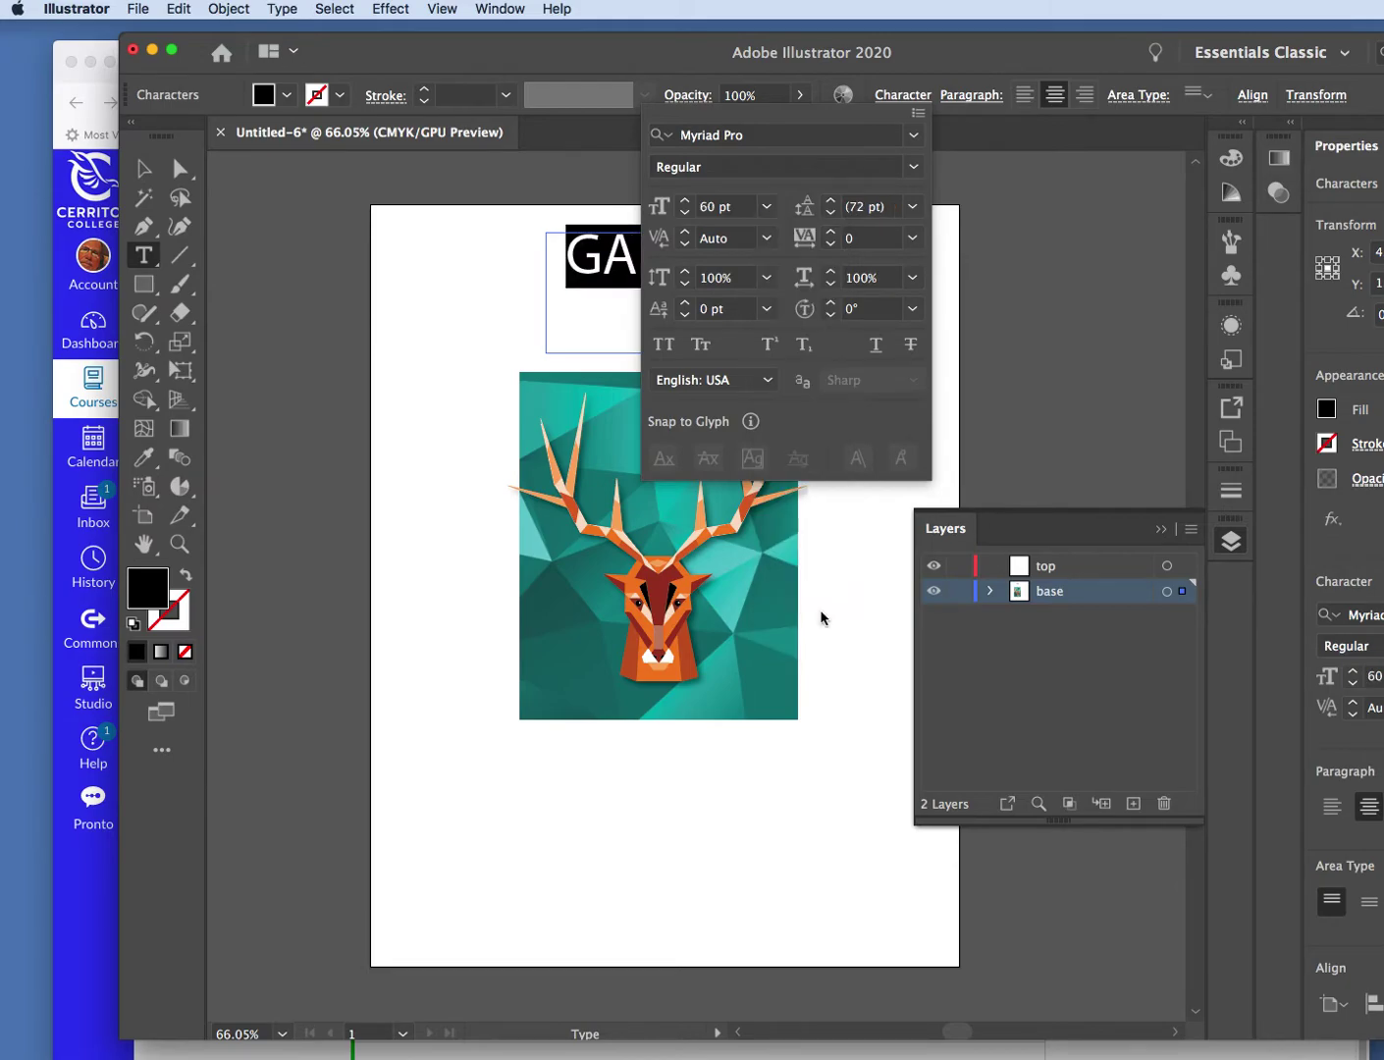
left_click(914, 169)
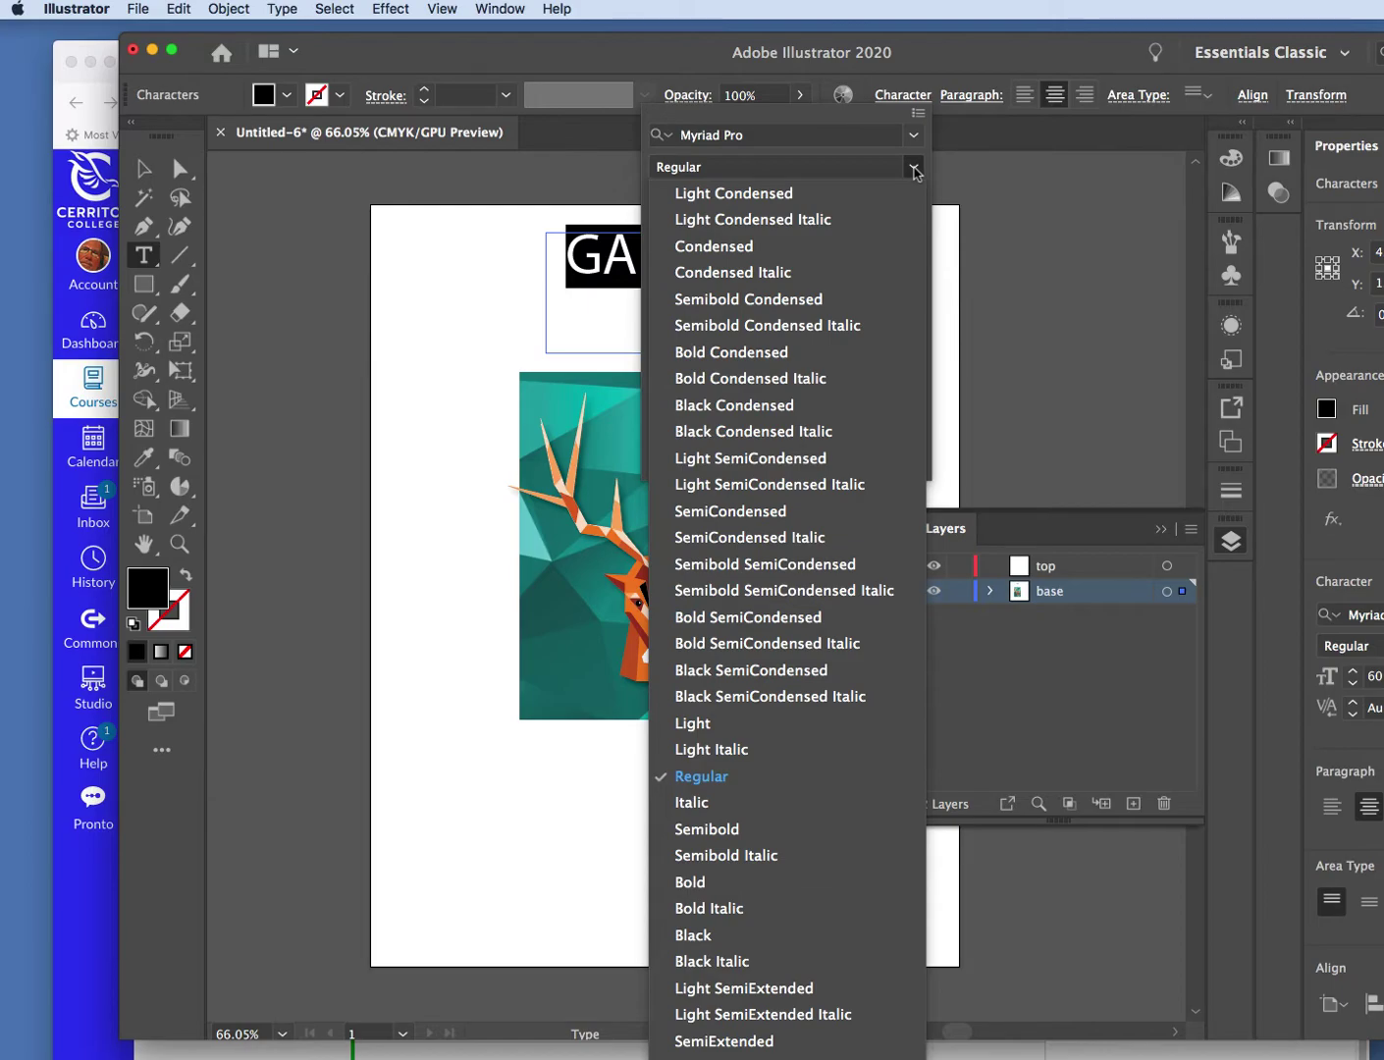
left_click(773, 193)
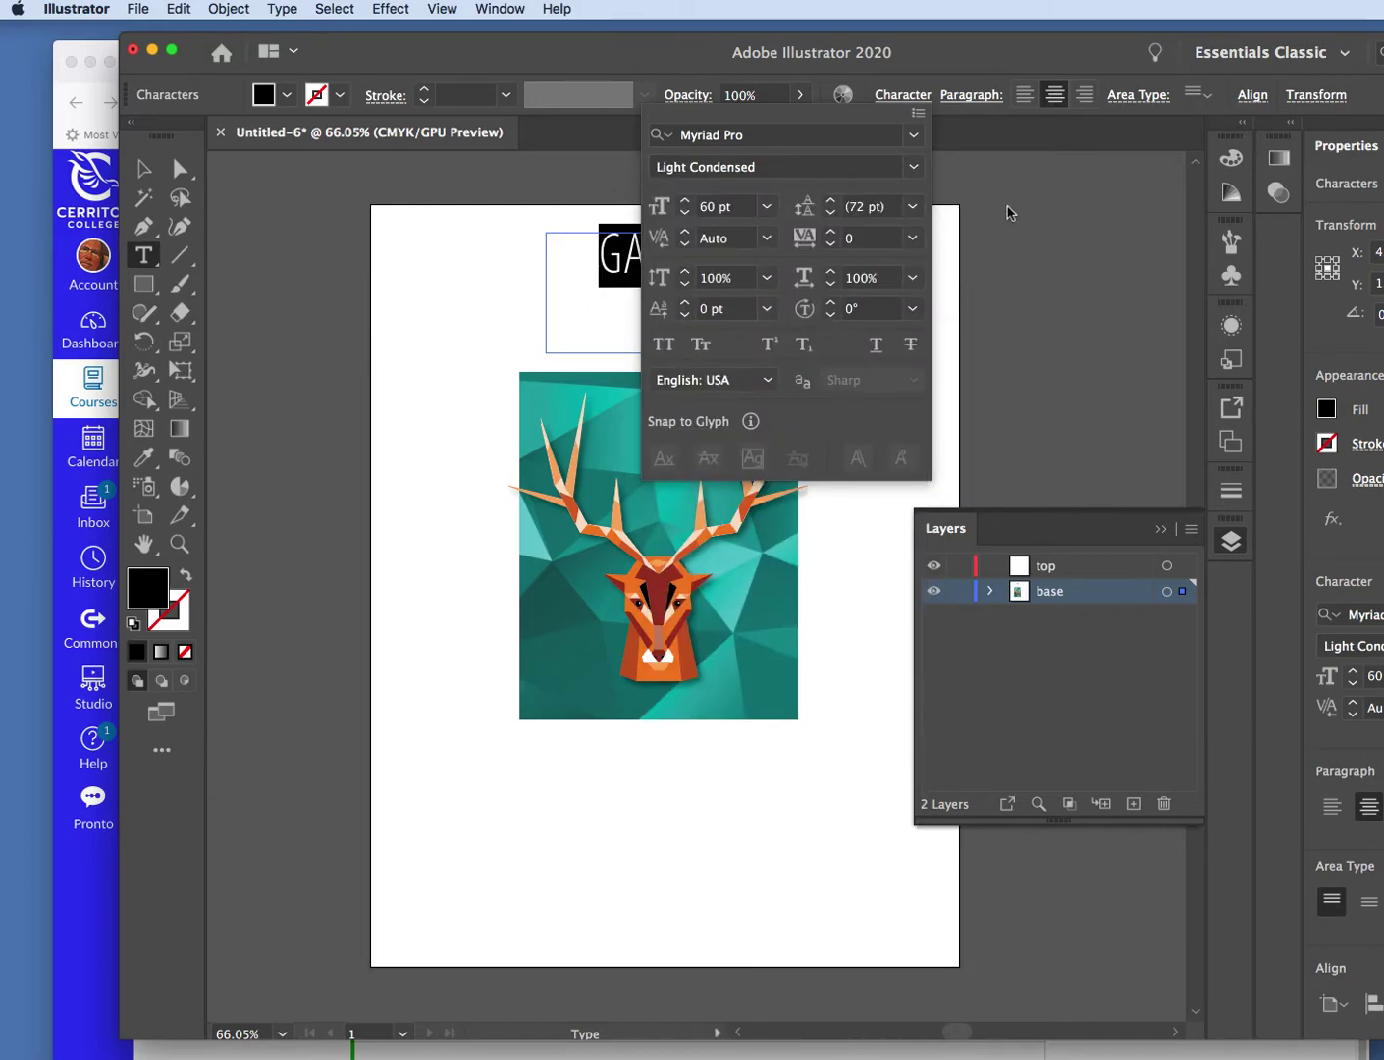
left_click(1005, 212)
- Move the GAMERS text down onto the label, between the stag's antlers
left_click(144, 169)
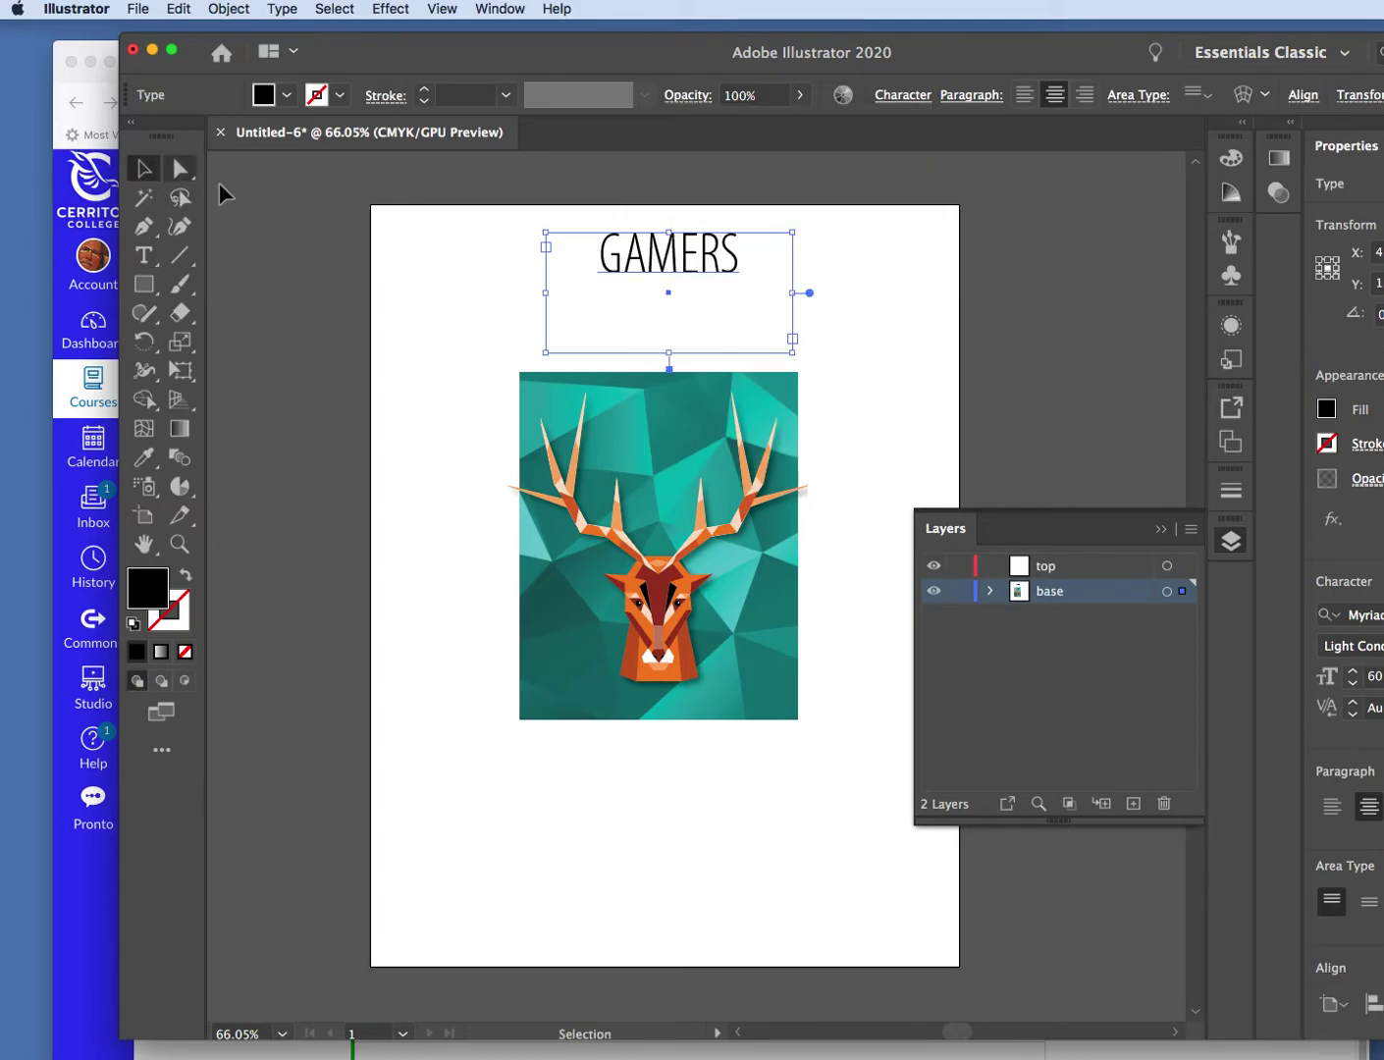
left_click_drag(691, 268, 681, 455)
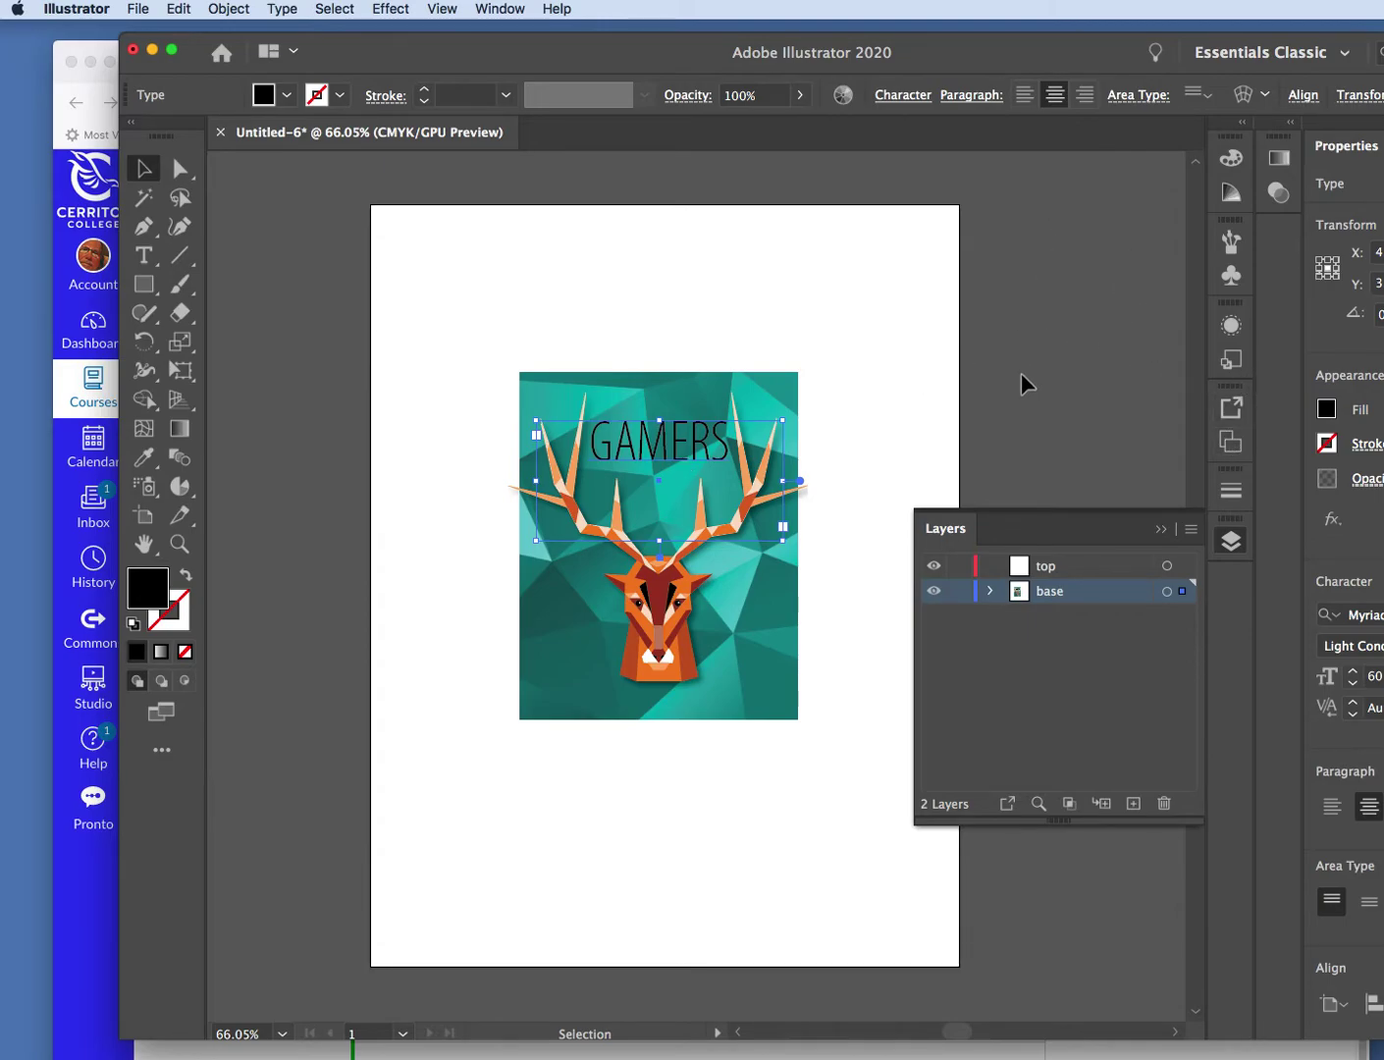
- Change the GAMERS text fill colour to white and deselect it
left_click(1327, 411)
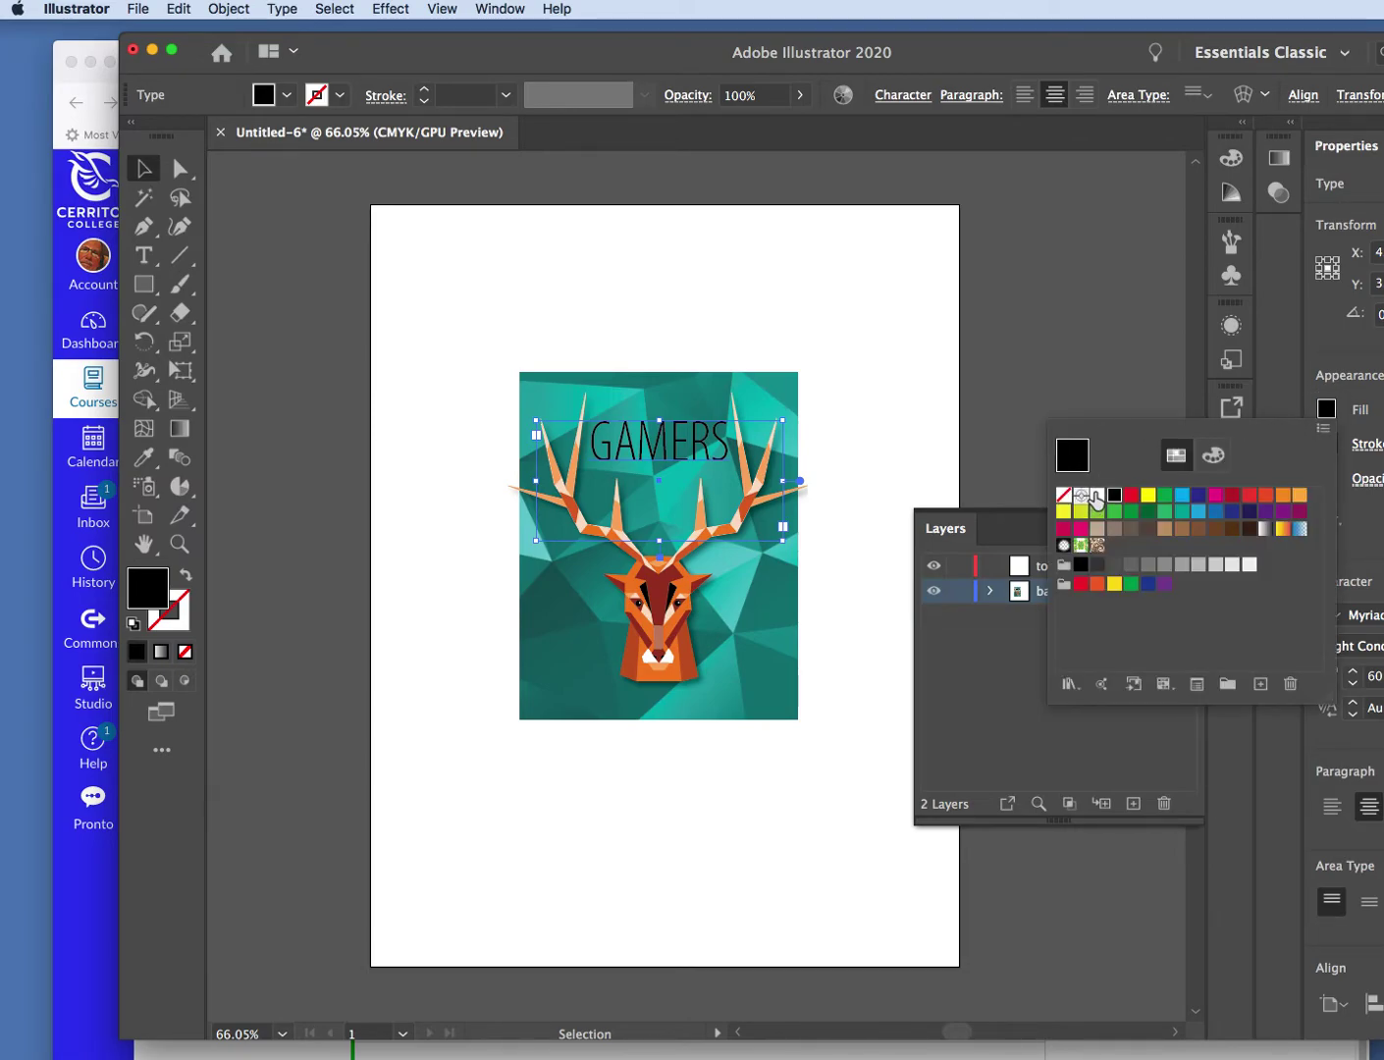
left_click(1097, 496)
left_click(896, 409)
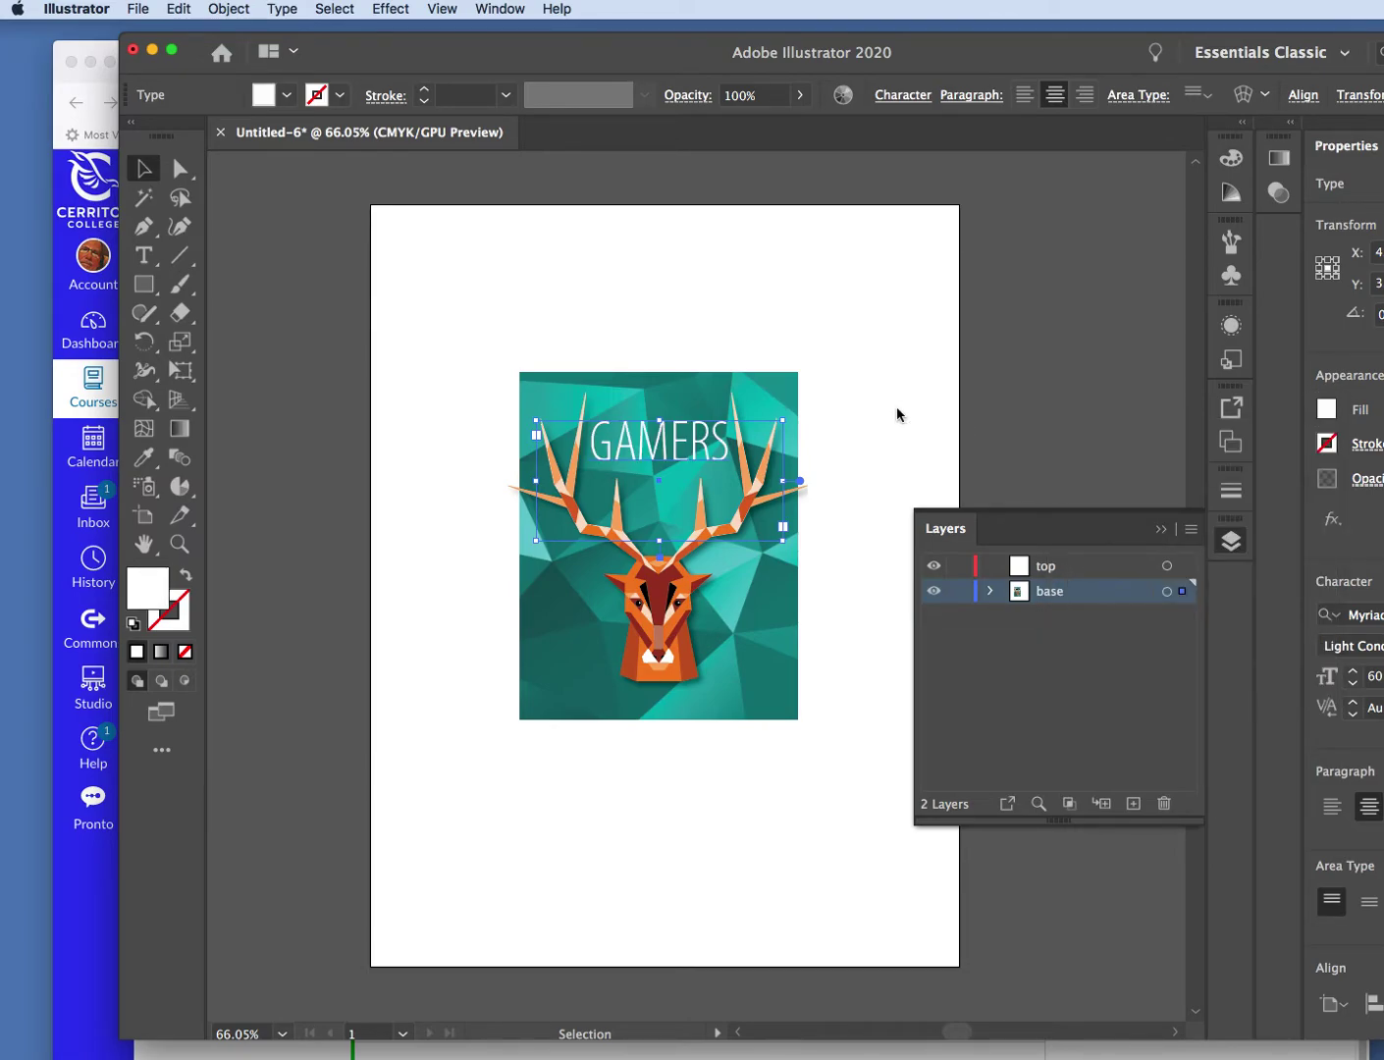
left_click(909, 392)
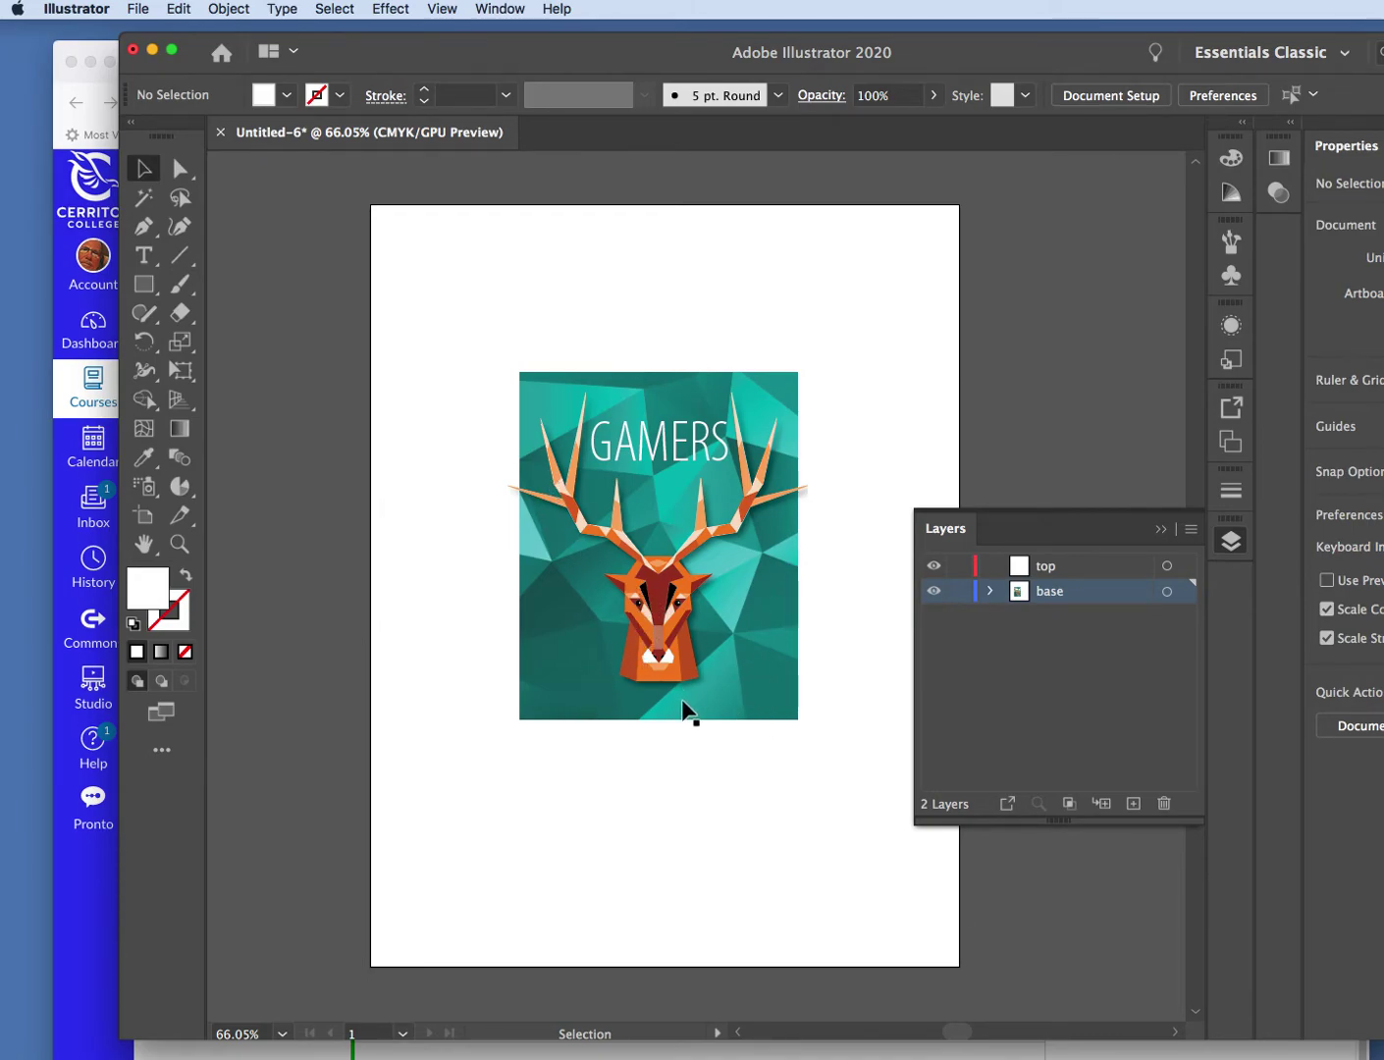
- Move the stag artwork up so its antler tips reach just past the label's upper edge
left_click(671, 666)
mouse_move(672, 665)
left_mouse_down()
mouse_move(670, 629)
mouse_move(658, 643)
left_mouse_up()
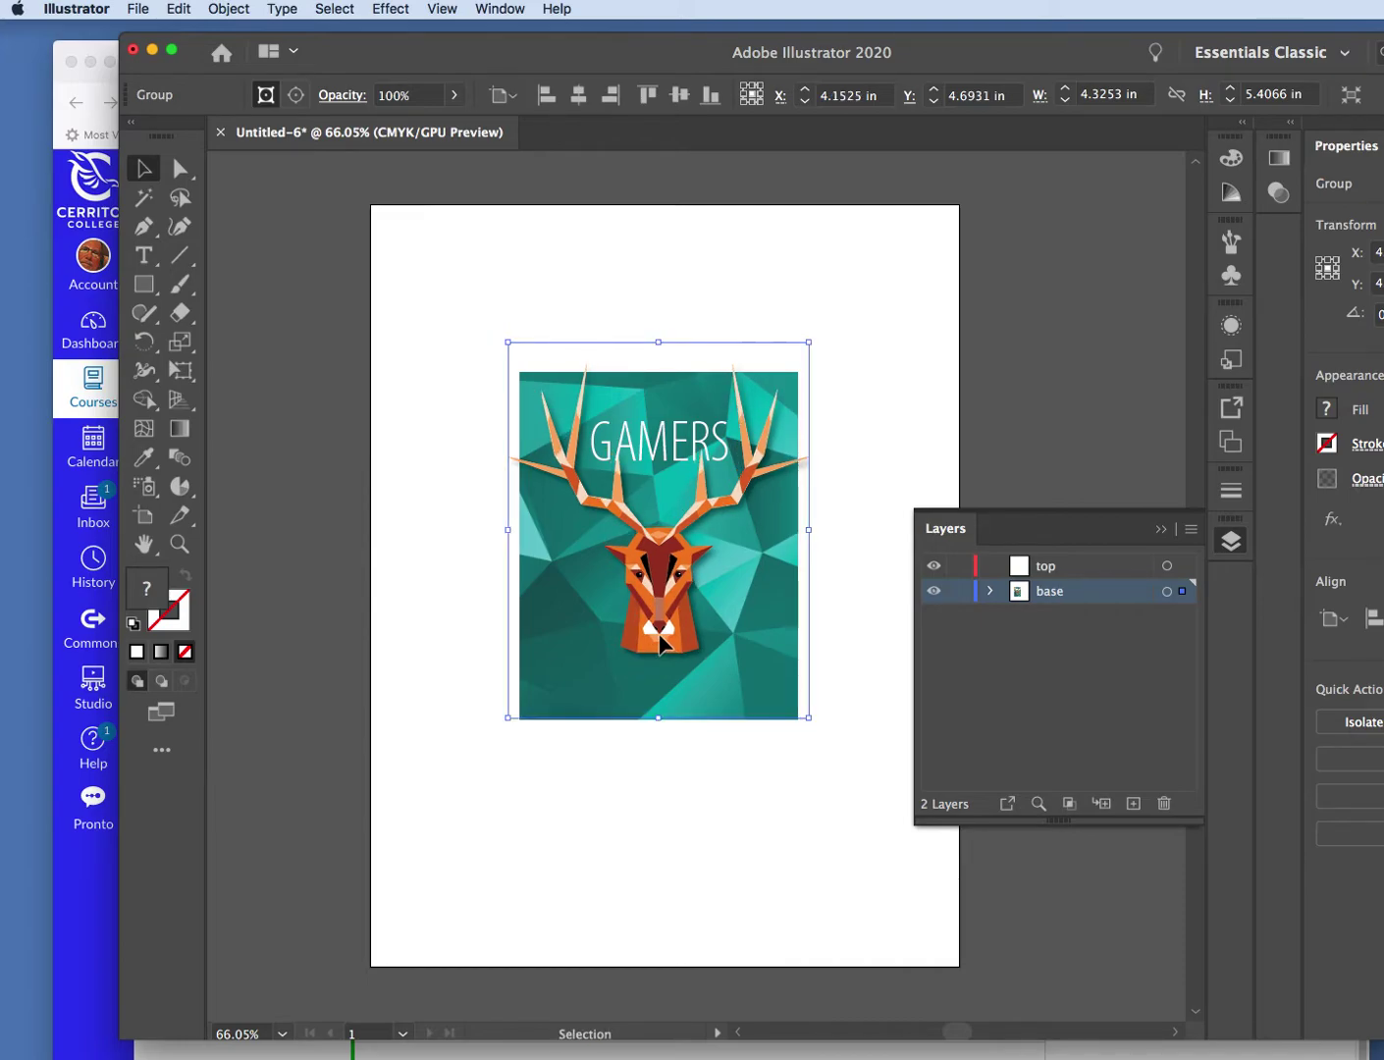
- Nudge the GAMERS text up between the stag's antlers and adjust it sideways to sit centred, then deselect it
left_click(676, 452)
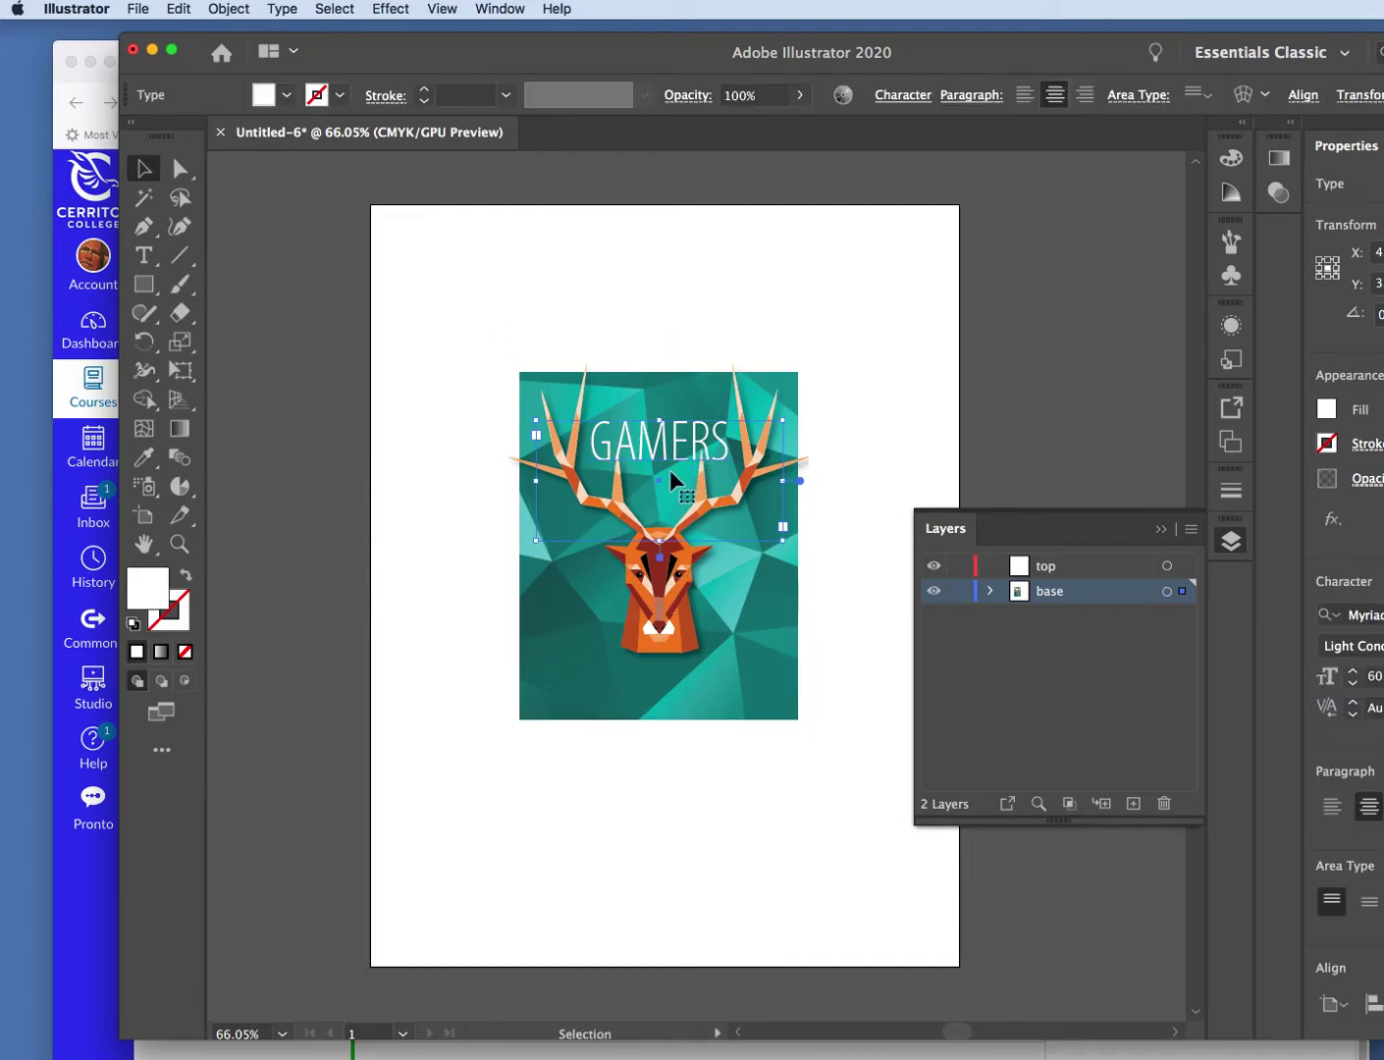
key("Return")
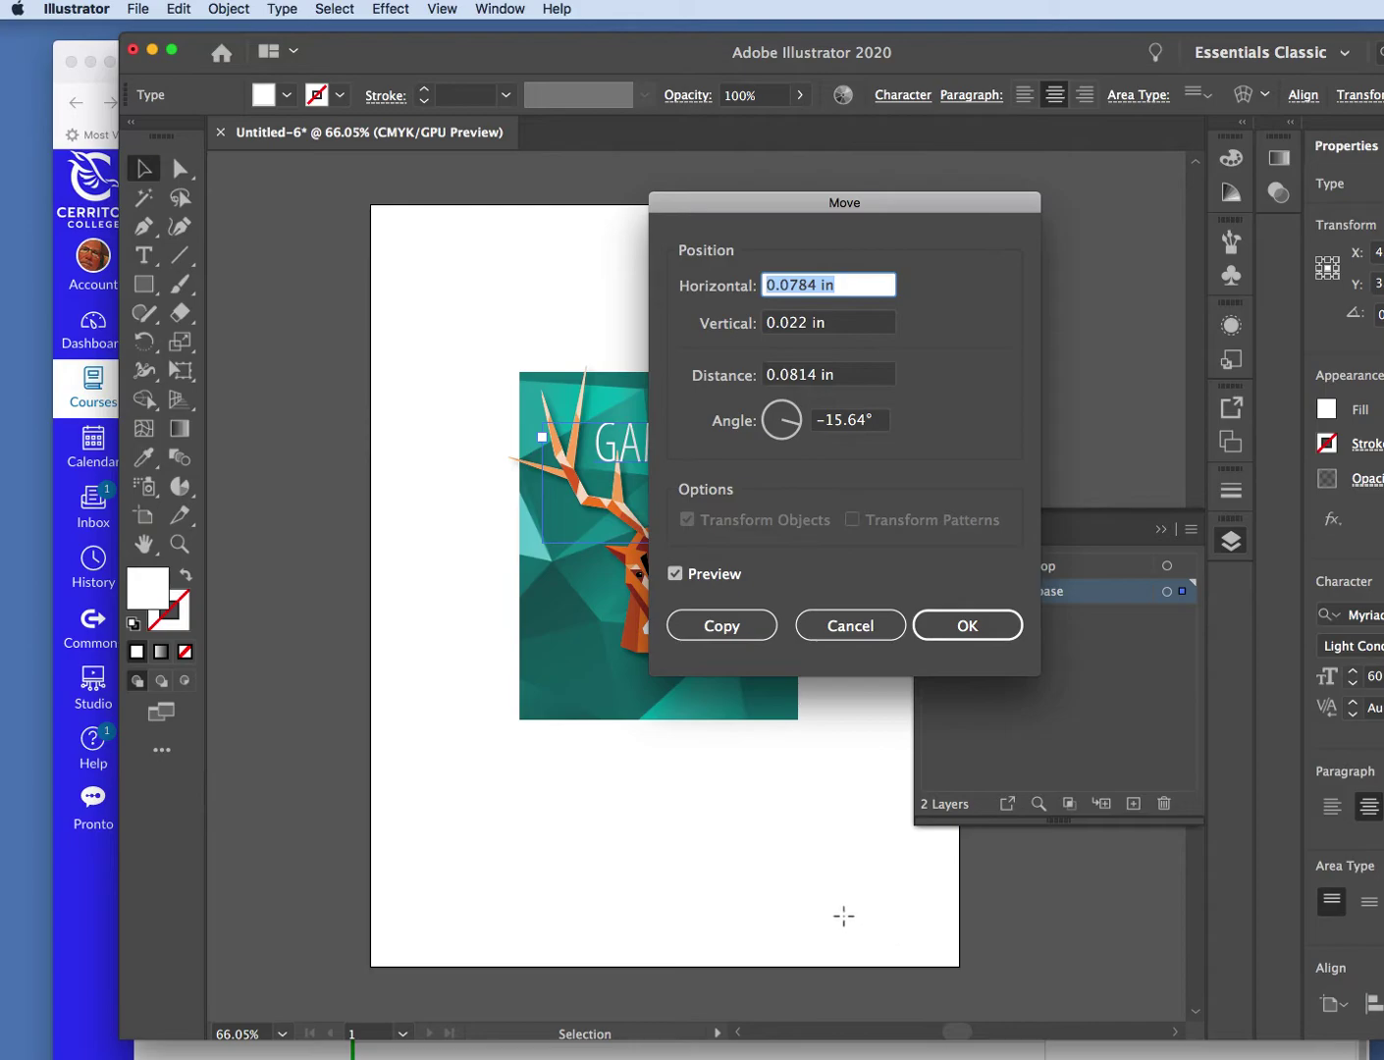
left_click(851, 628)
key("Left")
key("Left")
key("Left")
key("Up")
key("Up")
key("Up")
key("Up")
key("Up")
key("Up")
key("Up")
key("Up")
key("Up")
key("Up")
key("Up")
key("Up")
key("Up")
key("Up")
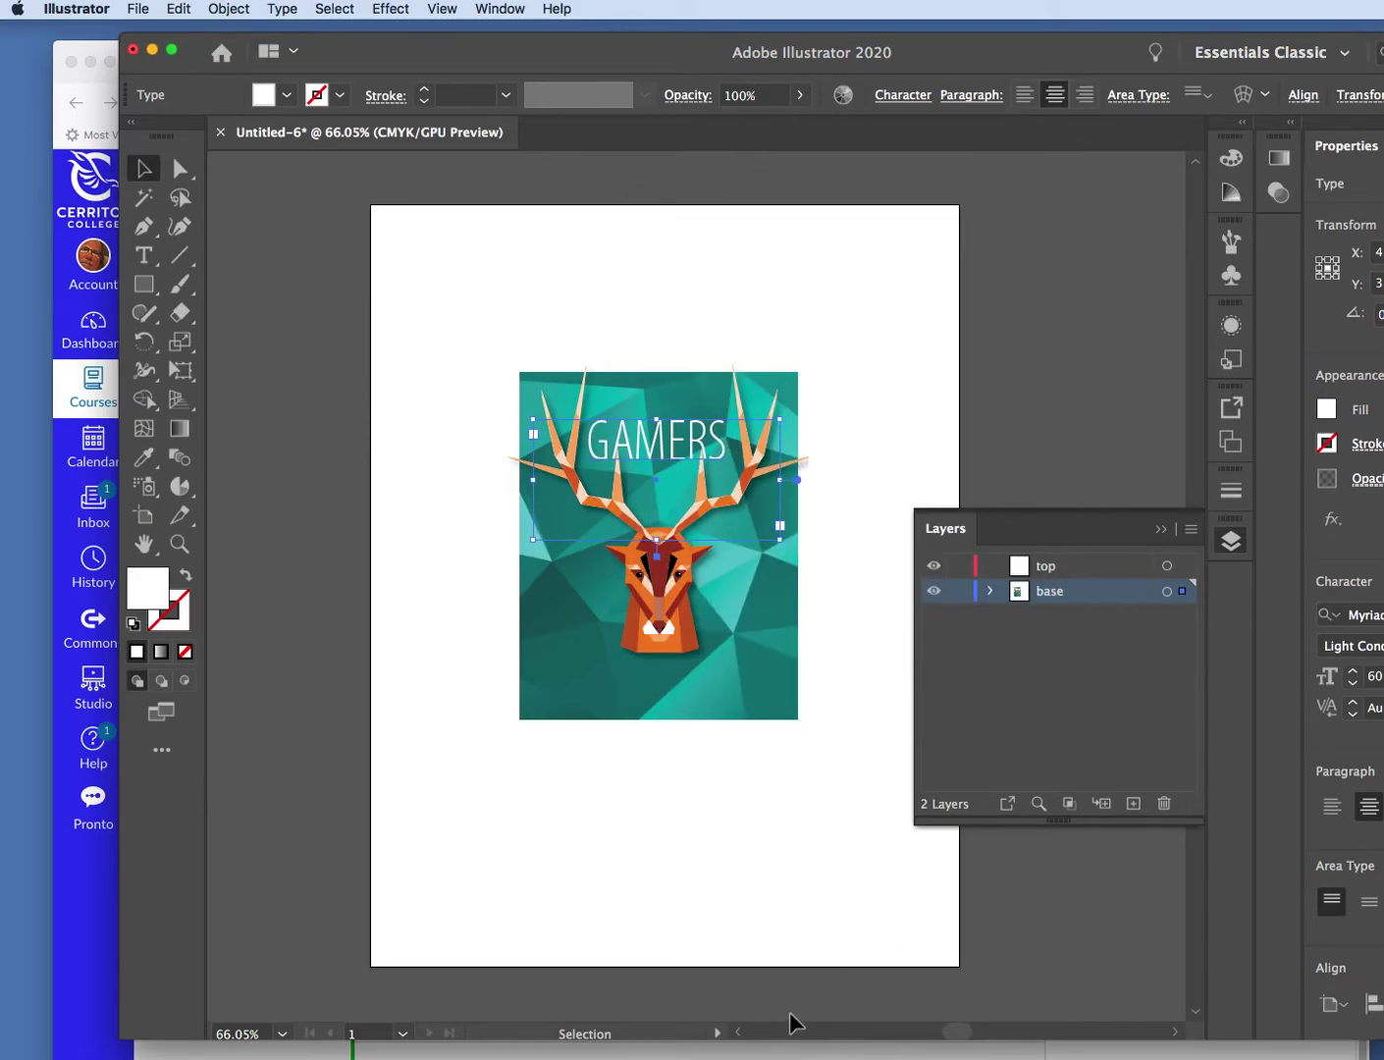
key("Up")
key("Up")
key("Up")
key("Up")
key("Up")
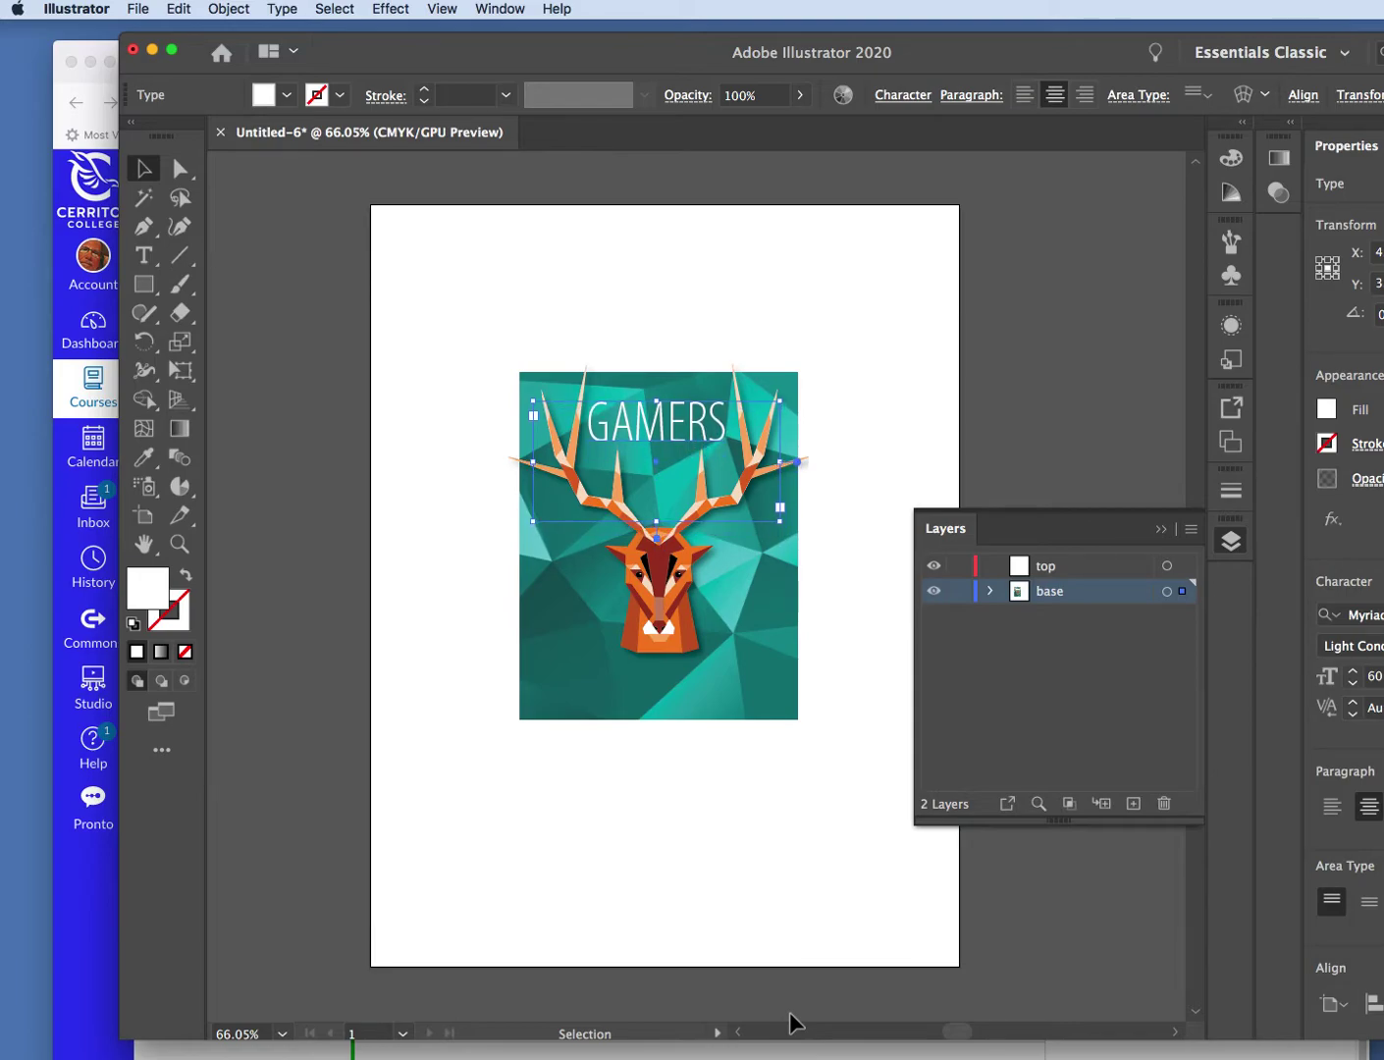
key("Down")
key("Down")
key("Down")
key("Down")
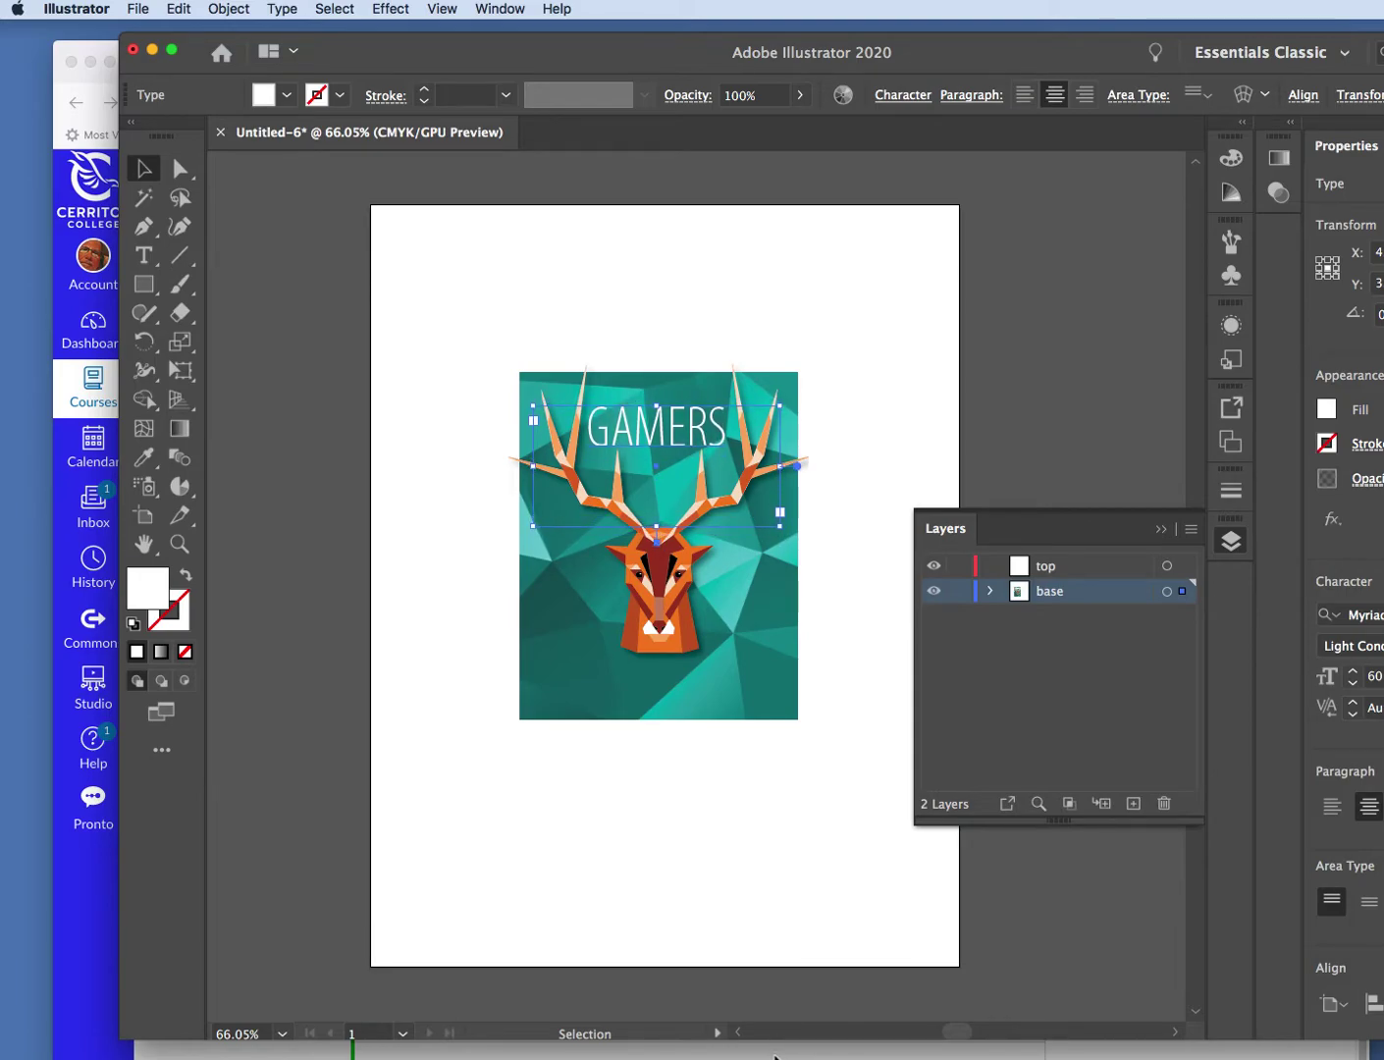
key("Right")
key("Right")
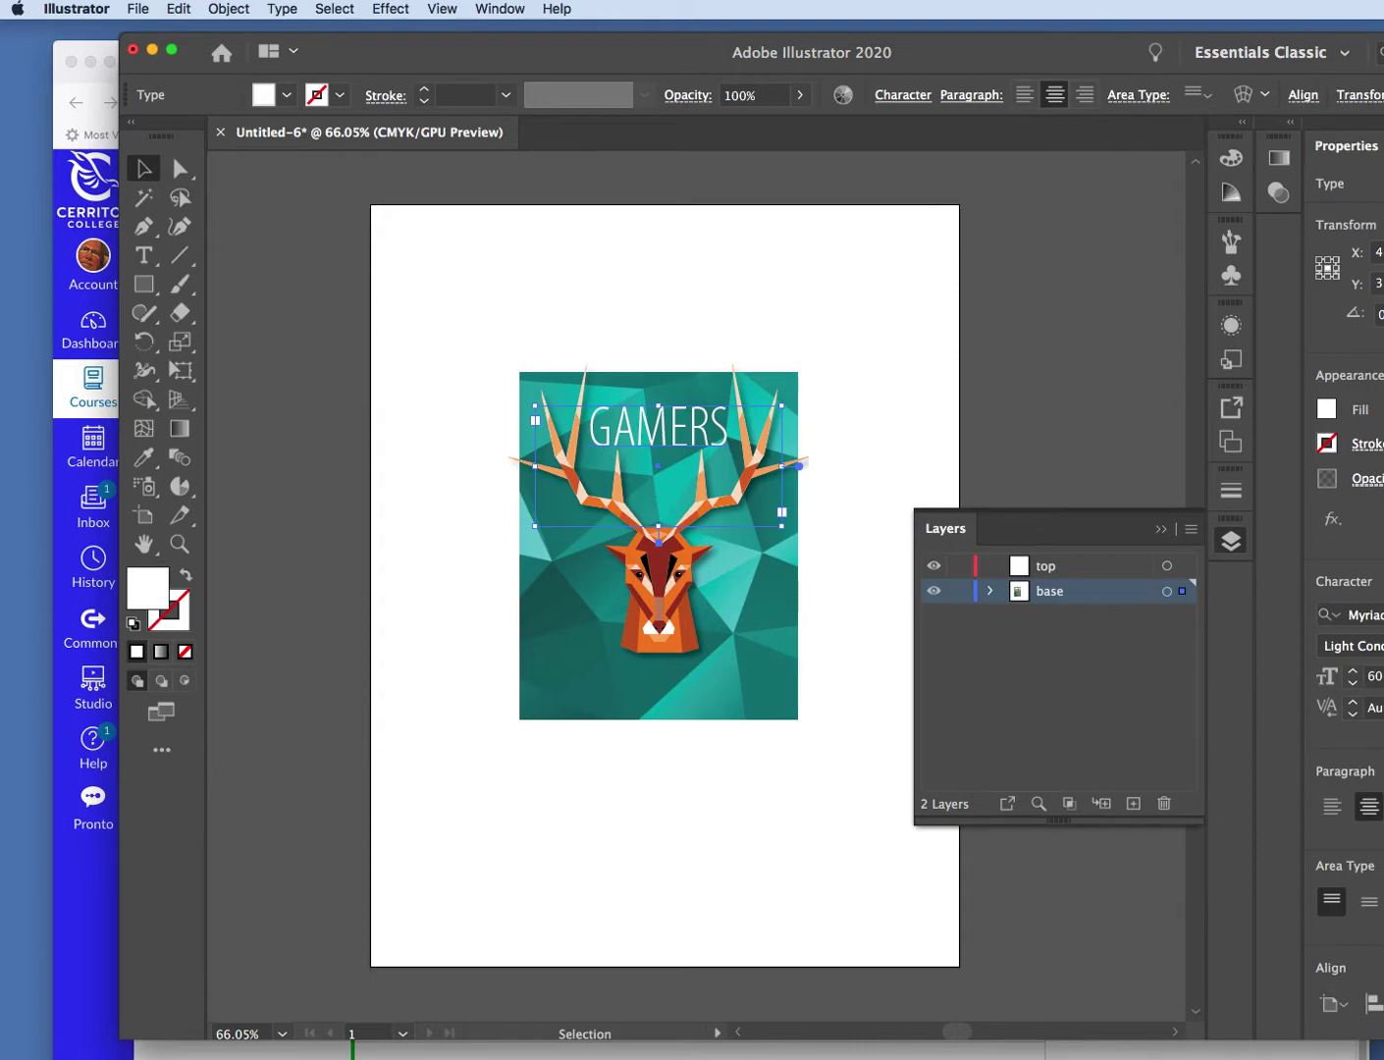
left_click(687, 871)
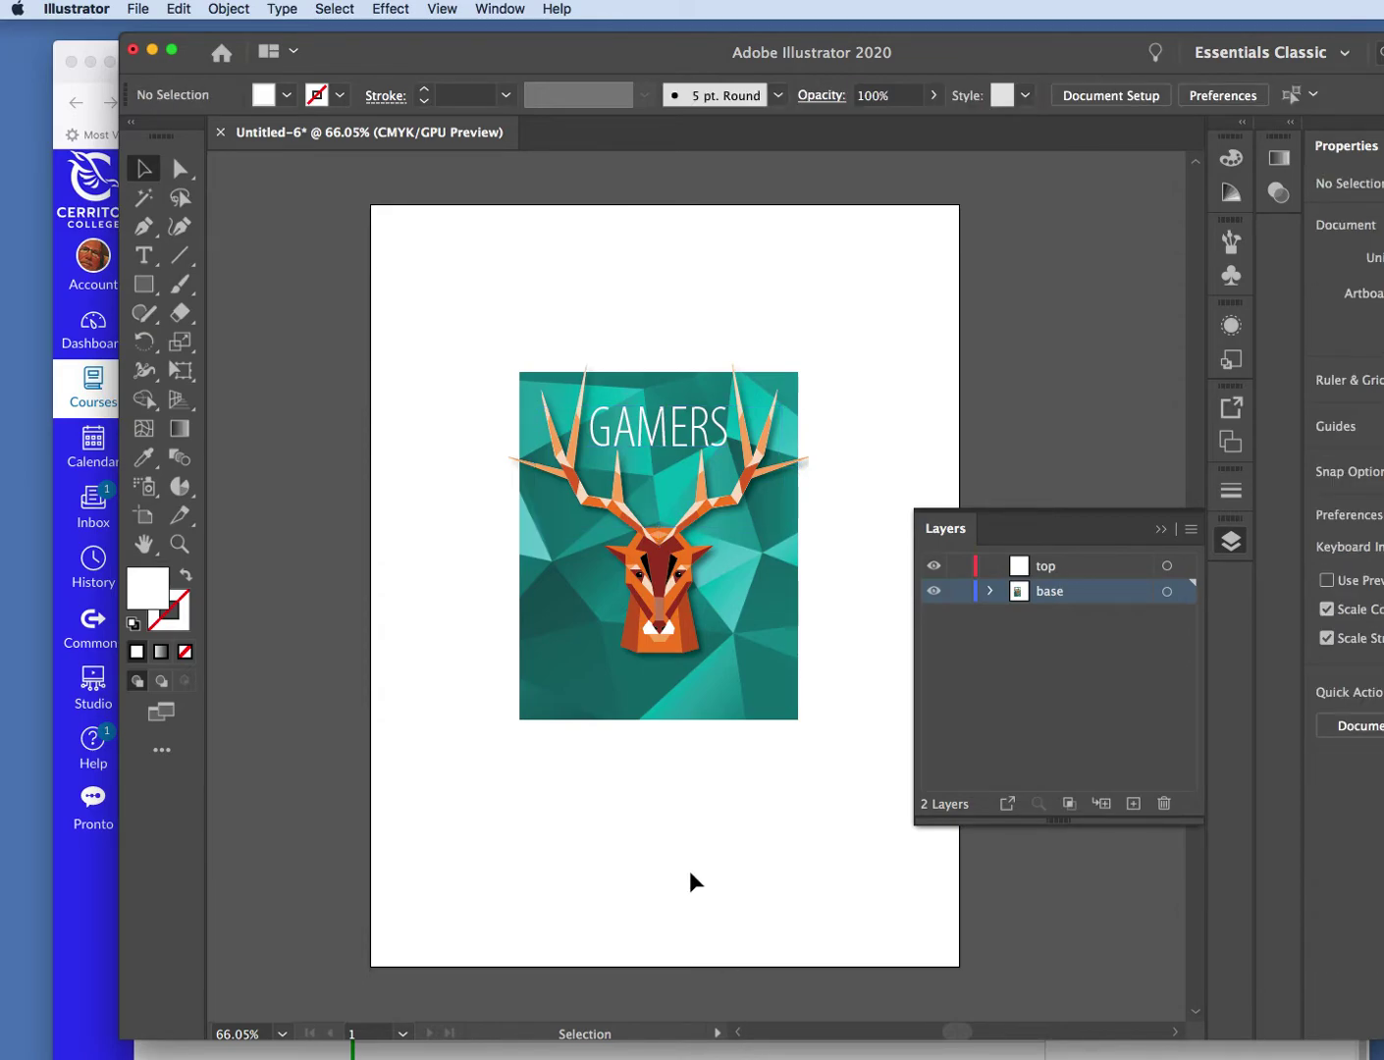
- Nudge the GAMERS text back down to just above the inner antler tips, keeping it centred over the stag's head
left_click(647, 430)
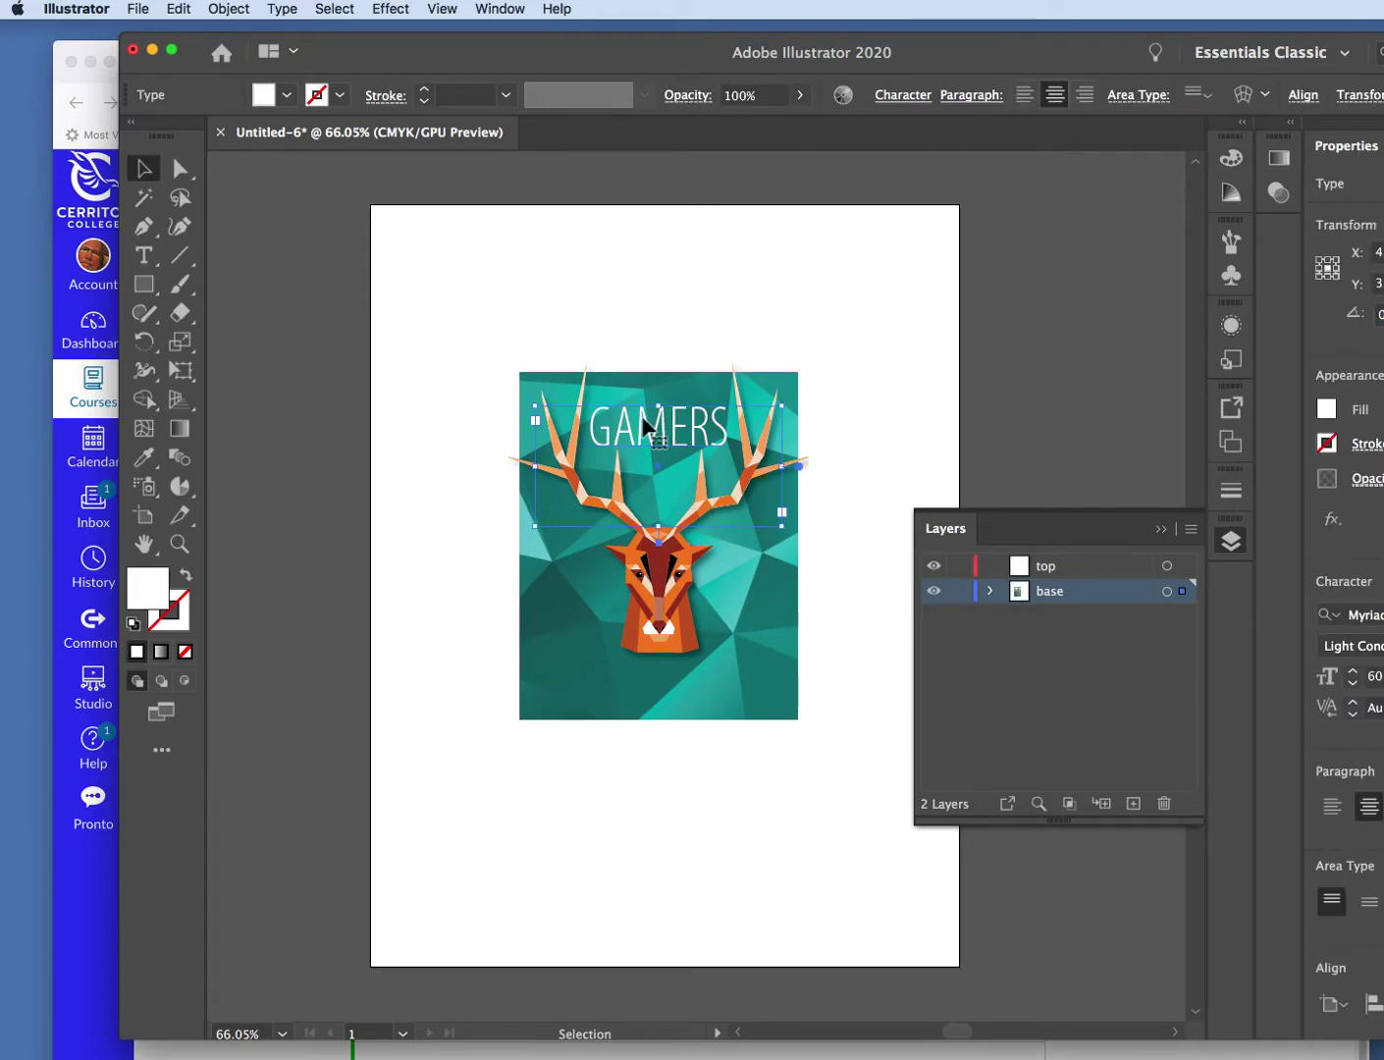
key("Down")
key("Down")
key("Down")
key("Down")
key("Down")
key("Down")
key("Down")
key("Down")
key("Down")
key("Down")
key("Down")
key("Down")
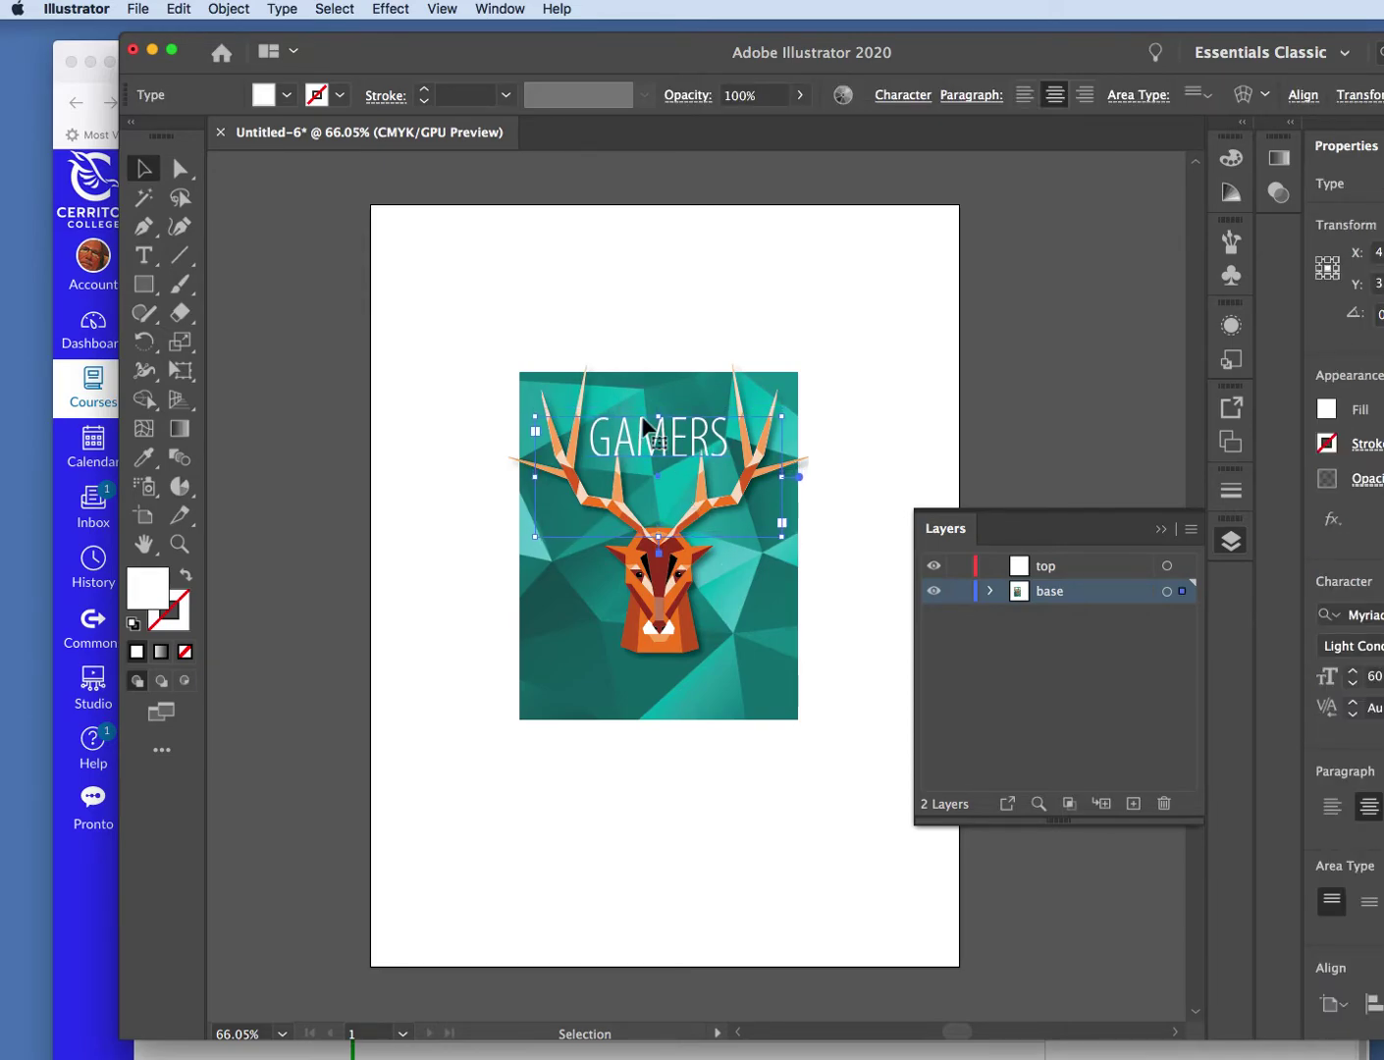
key("Left")
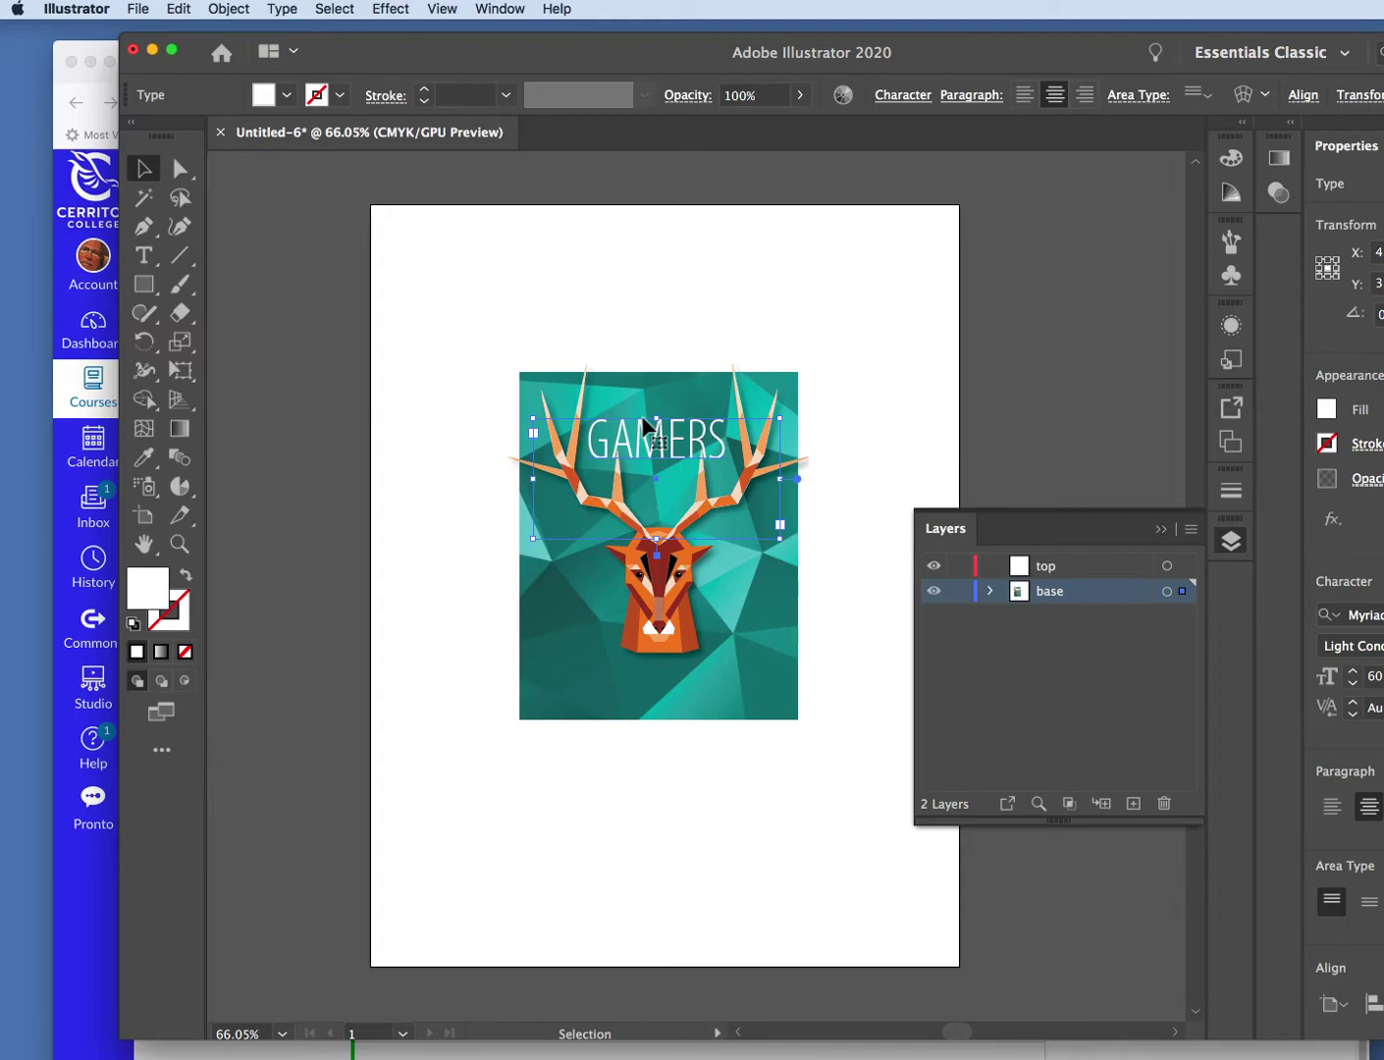
key("Right")
key("Right")
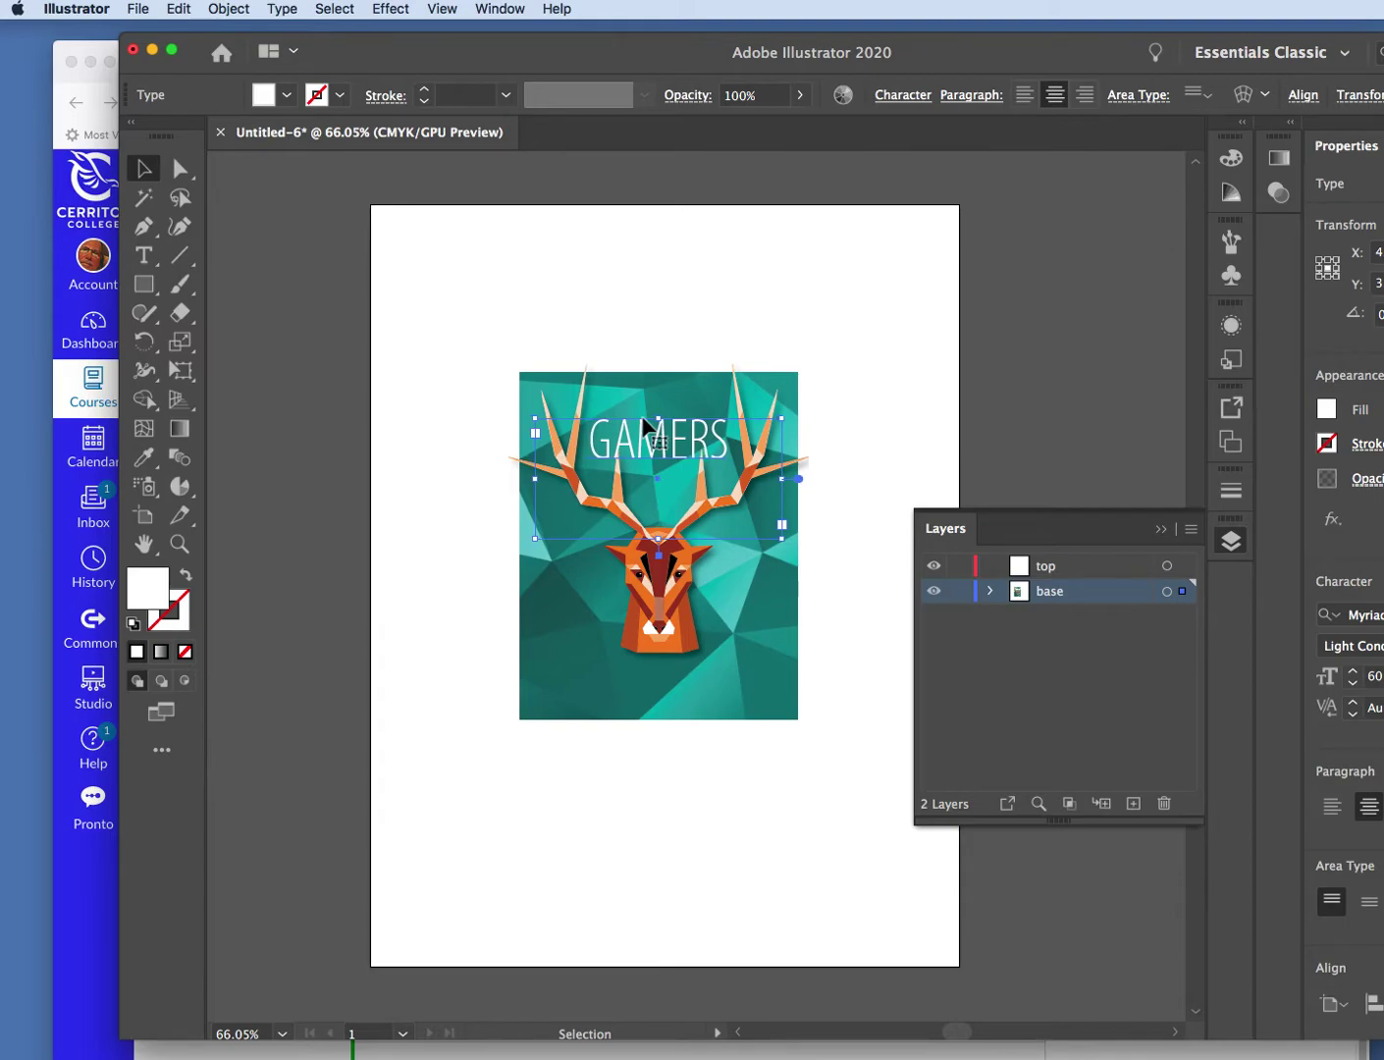
left_click(777, 291)
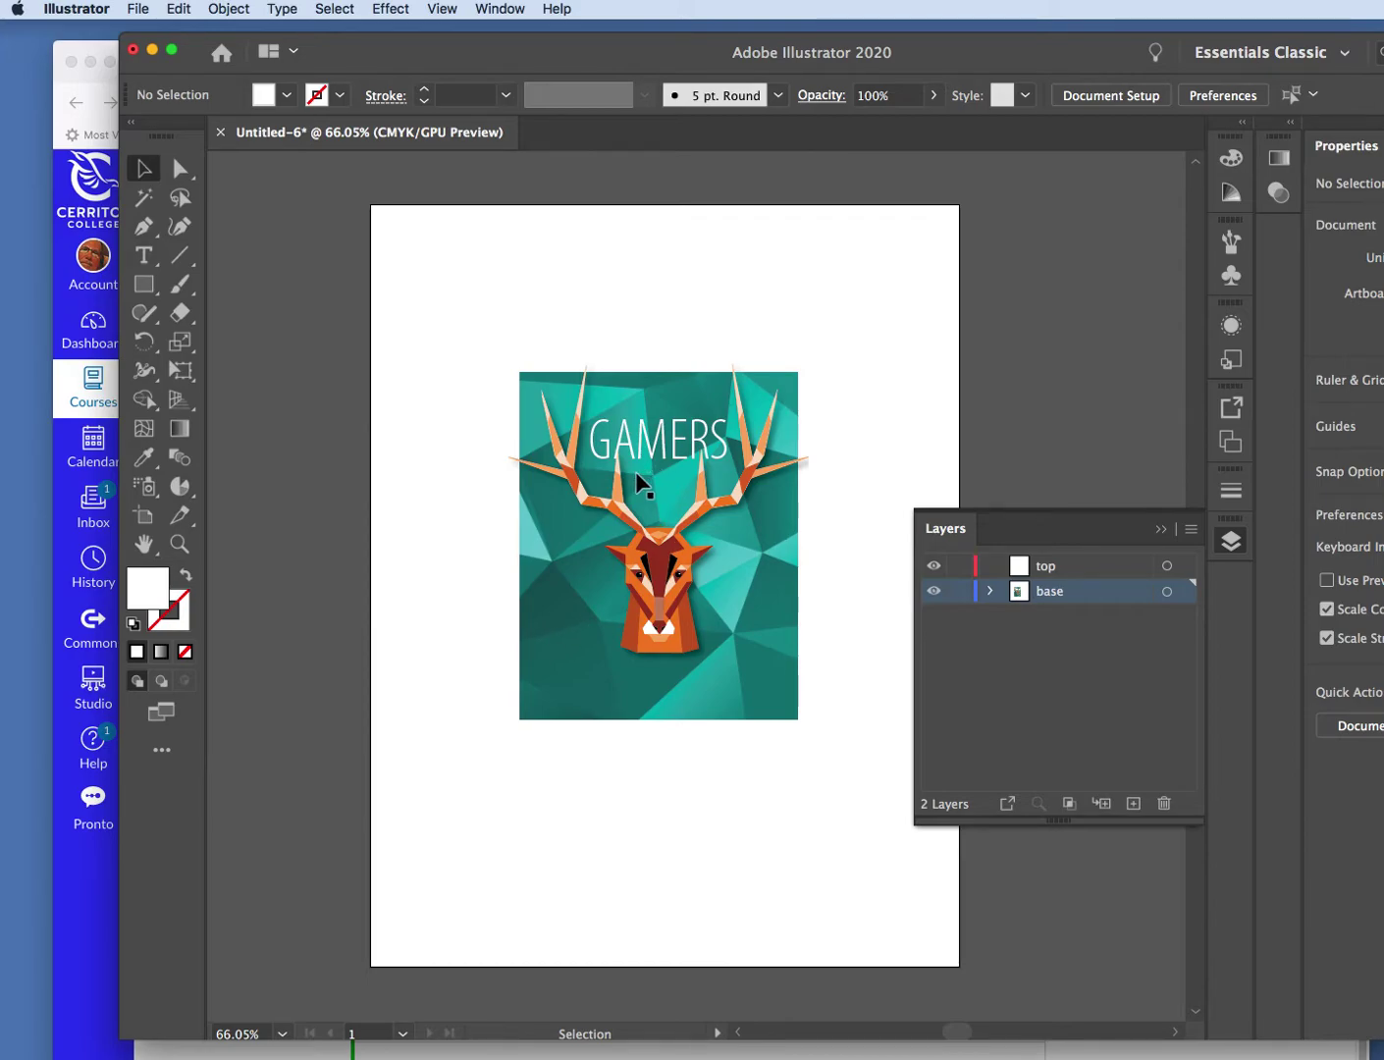
- Create an area type box below the turquoise label and replace its placeholder text with PINOT NOIR
left_click(145, 255)
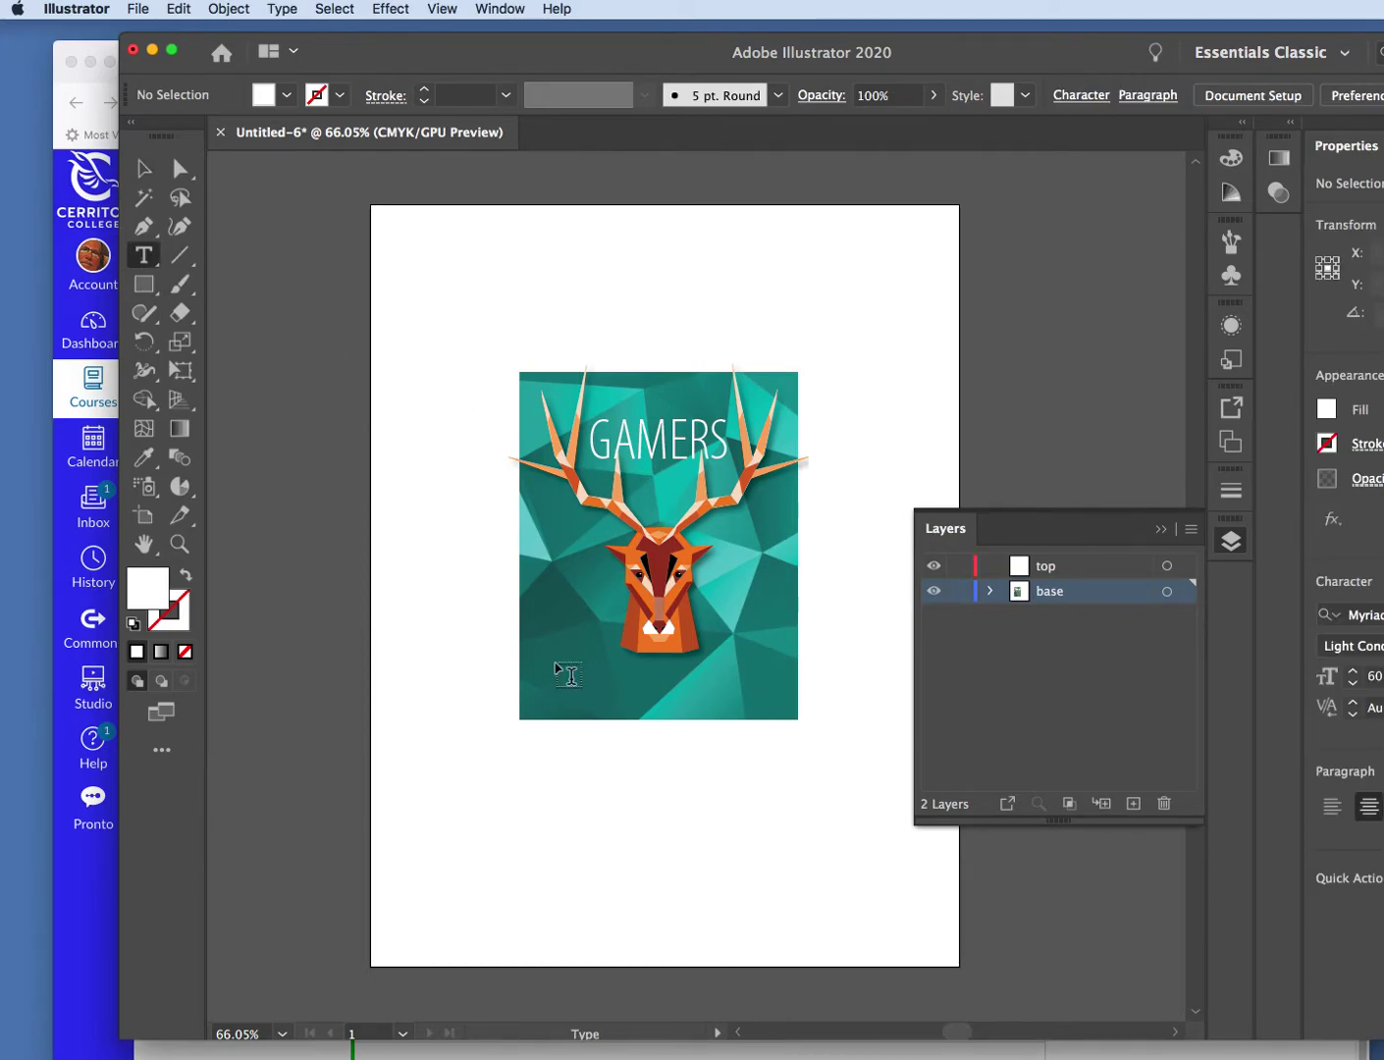
left_click_drag(562, 734, 809, 813)
left_click(700, 765)
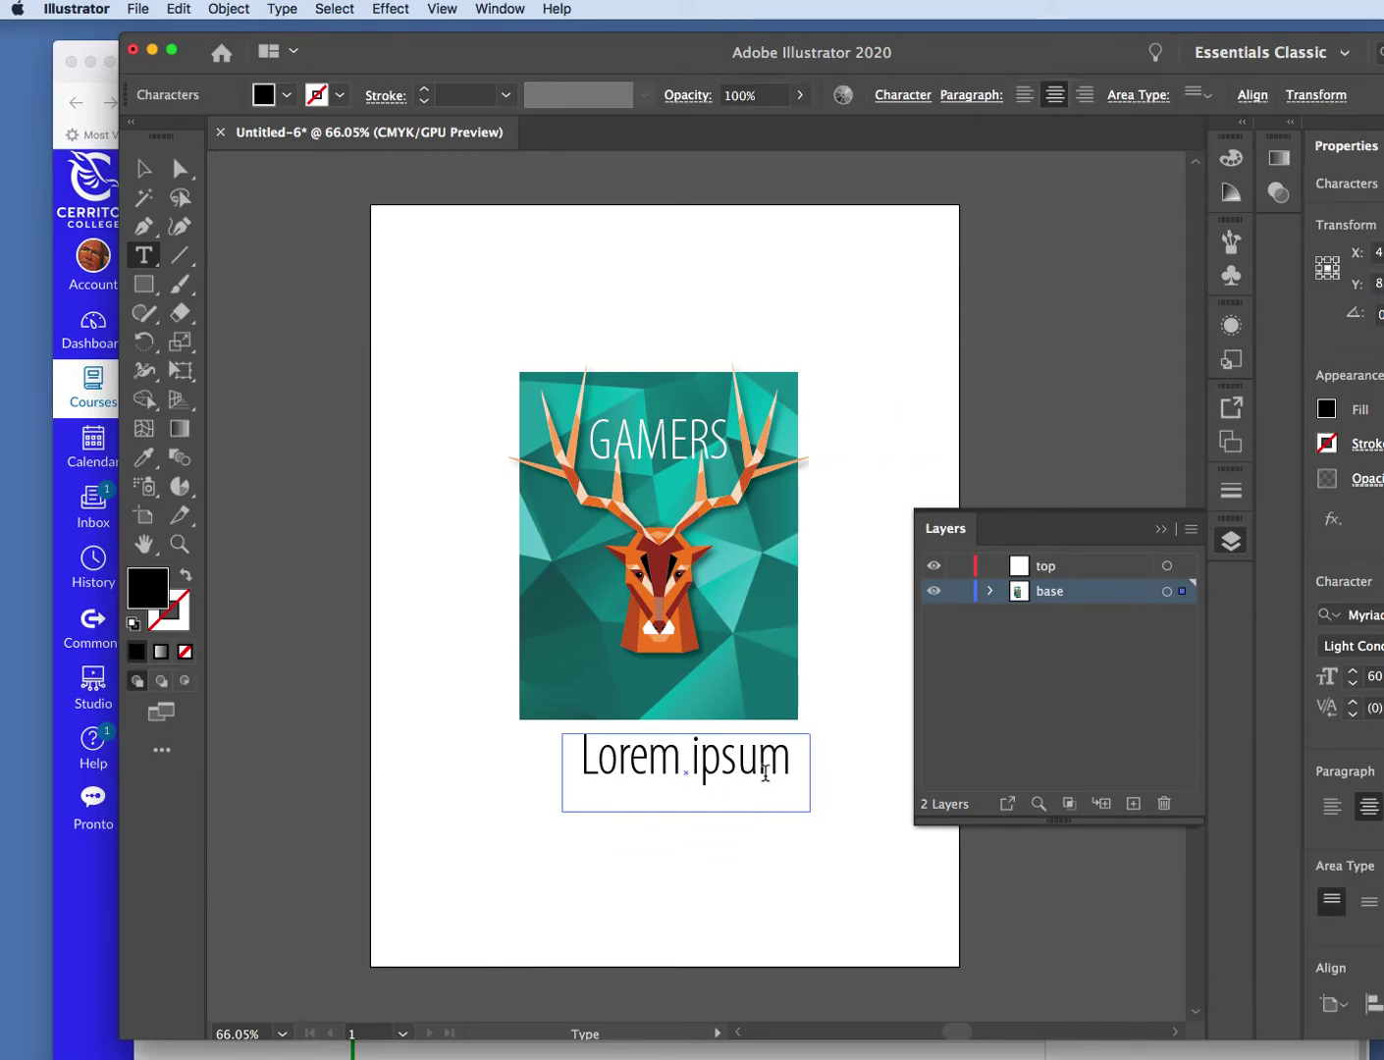
left_click_drag(794, 764, 559, 763)
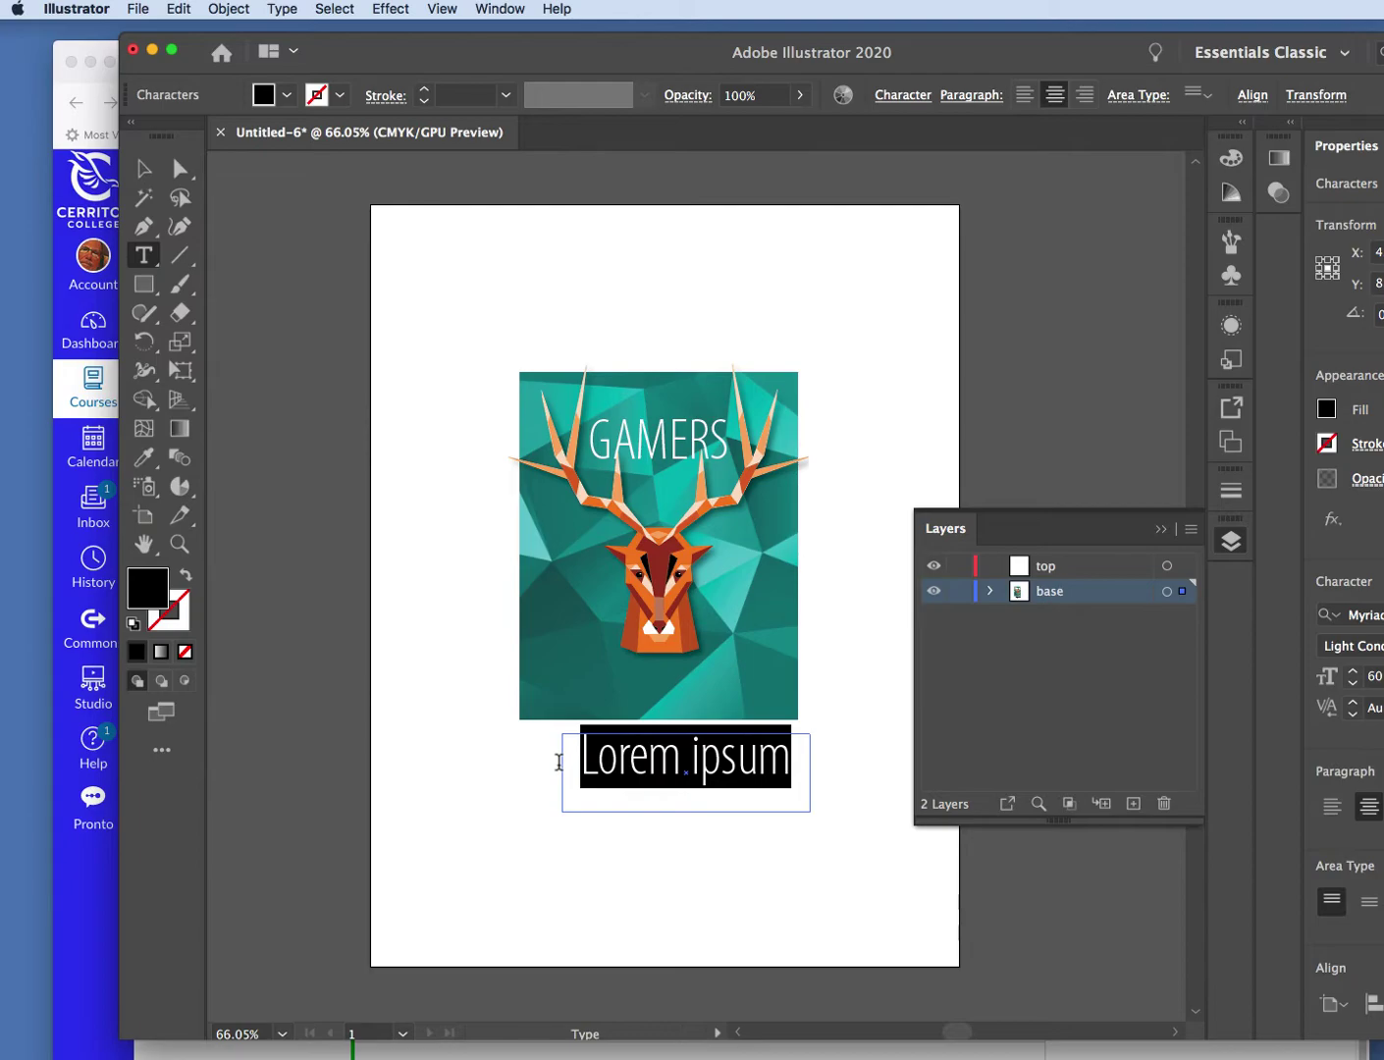
type("P")
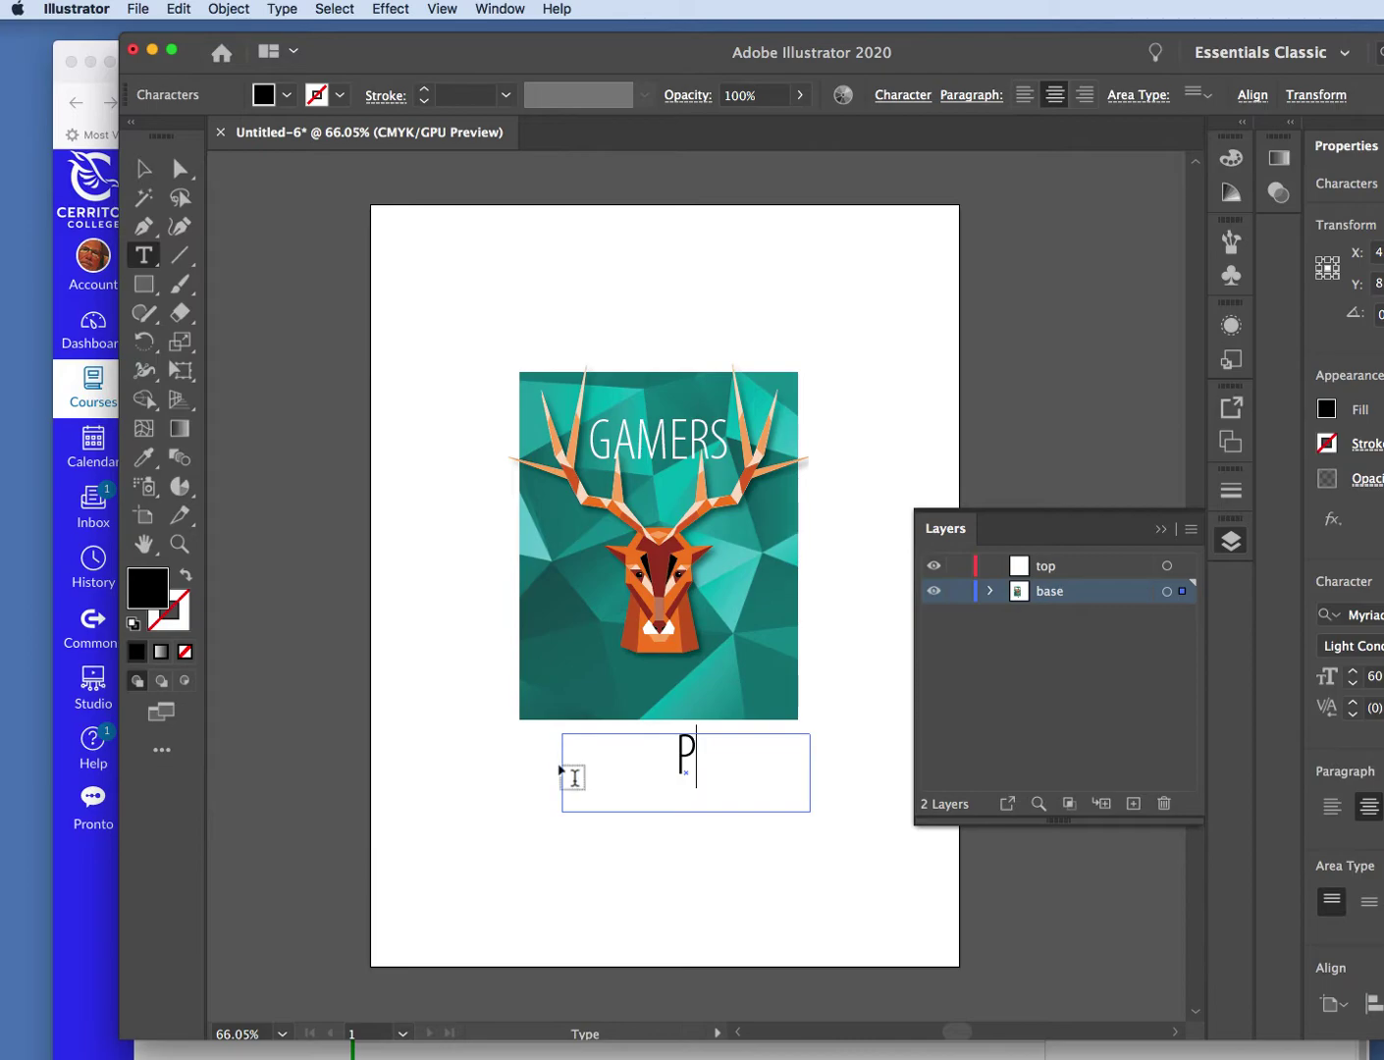
type("IONT")
key("BackSpace")
key("BackSpace")
key("BackSpace")
type("NOT ")
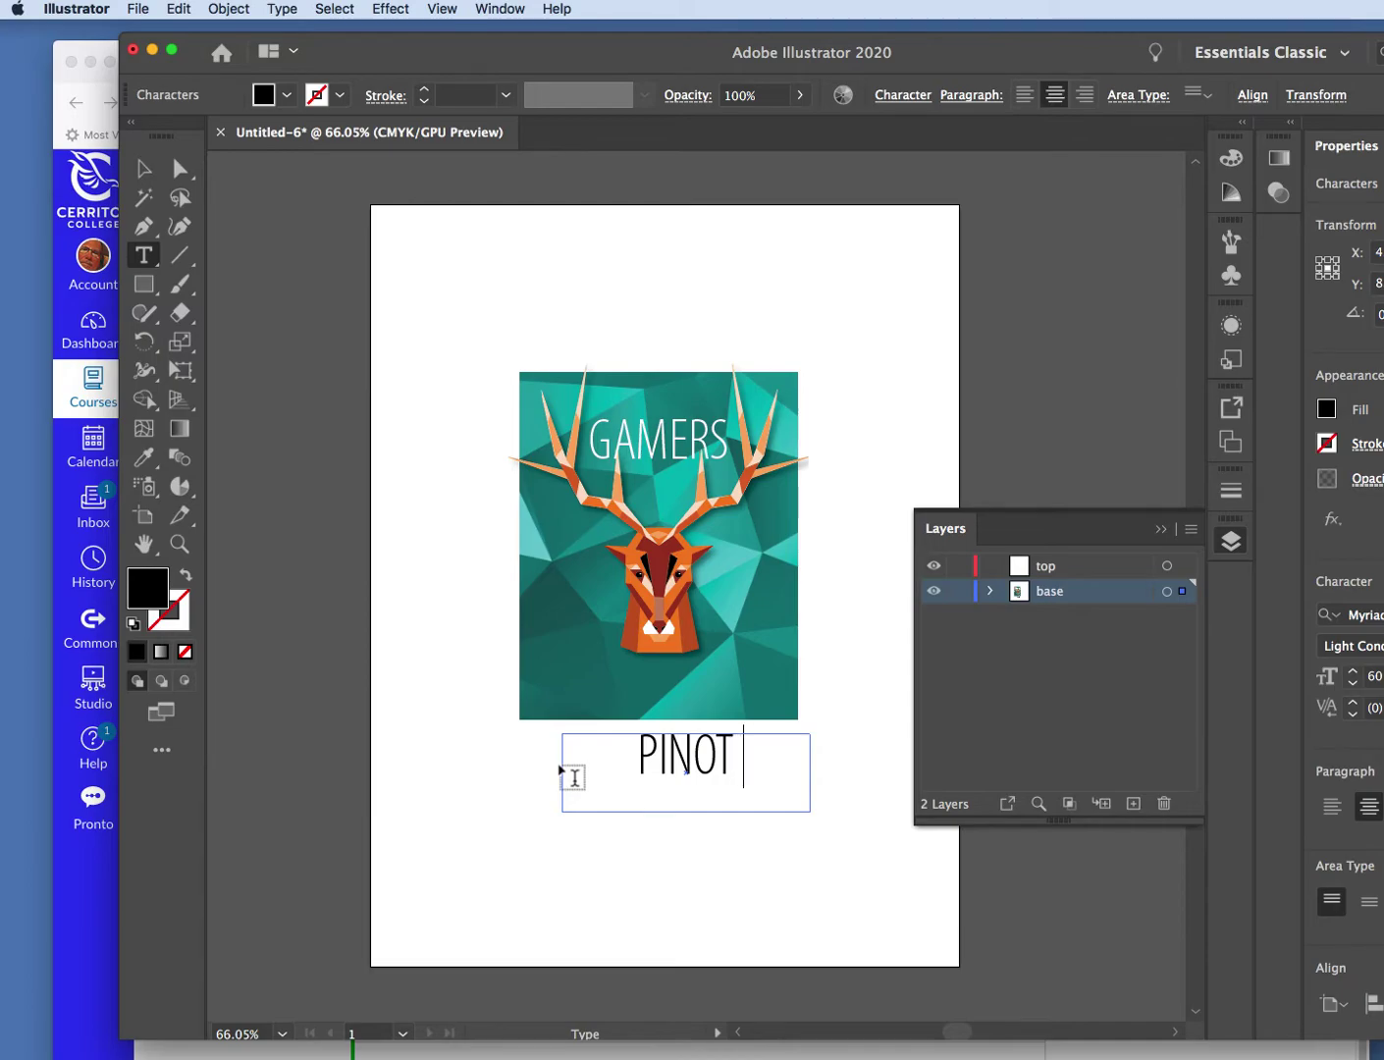
type("NOIR")
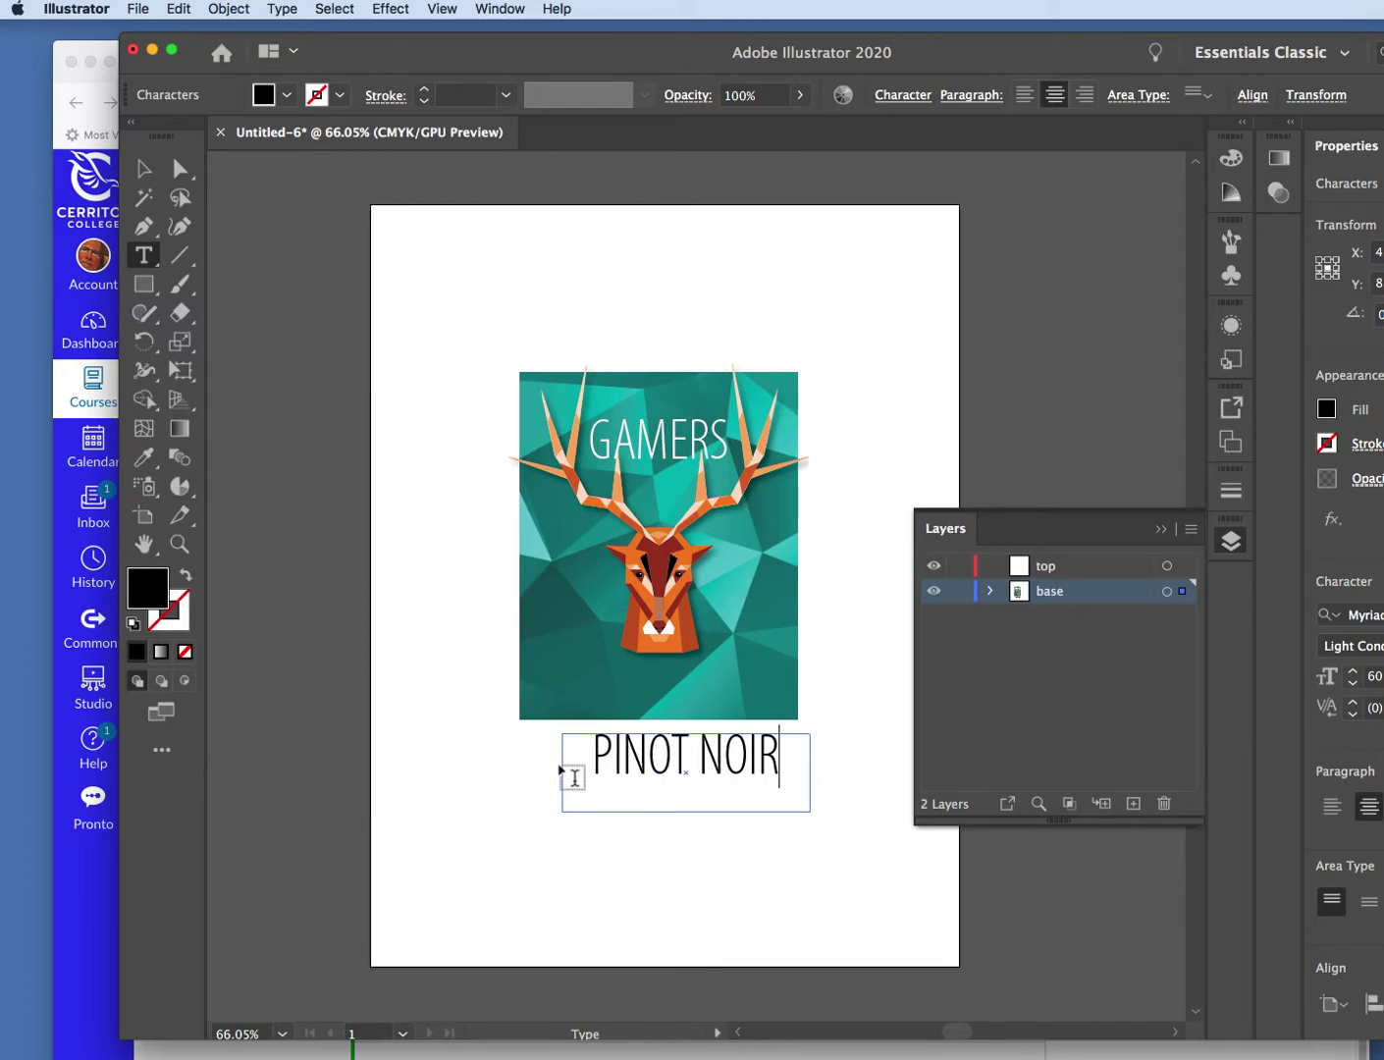
- Set the PINOT NOIR text to 32 pt and move it up onto the label, centred beneath the stag's head
left_click_drag(794, 741, 570, 746)
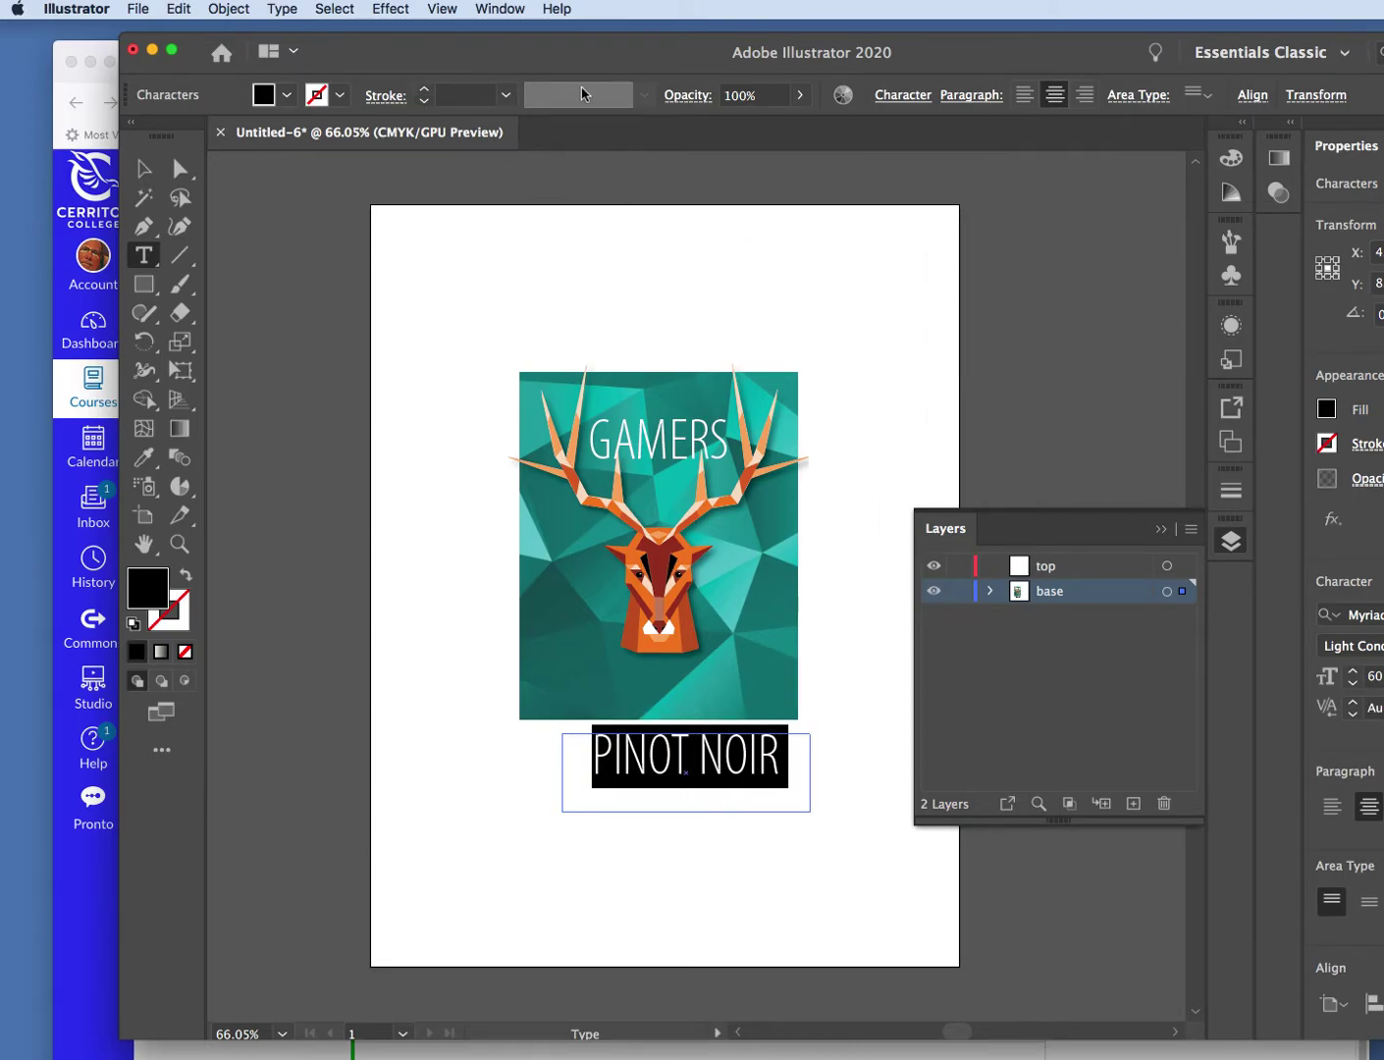
left_click(895, 98)
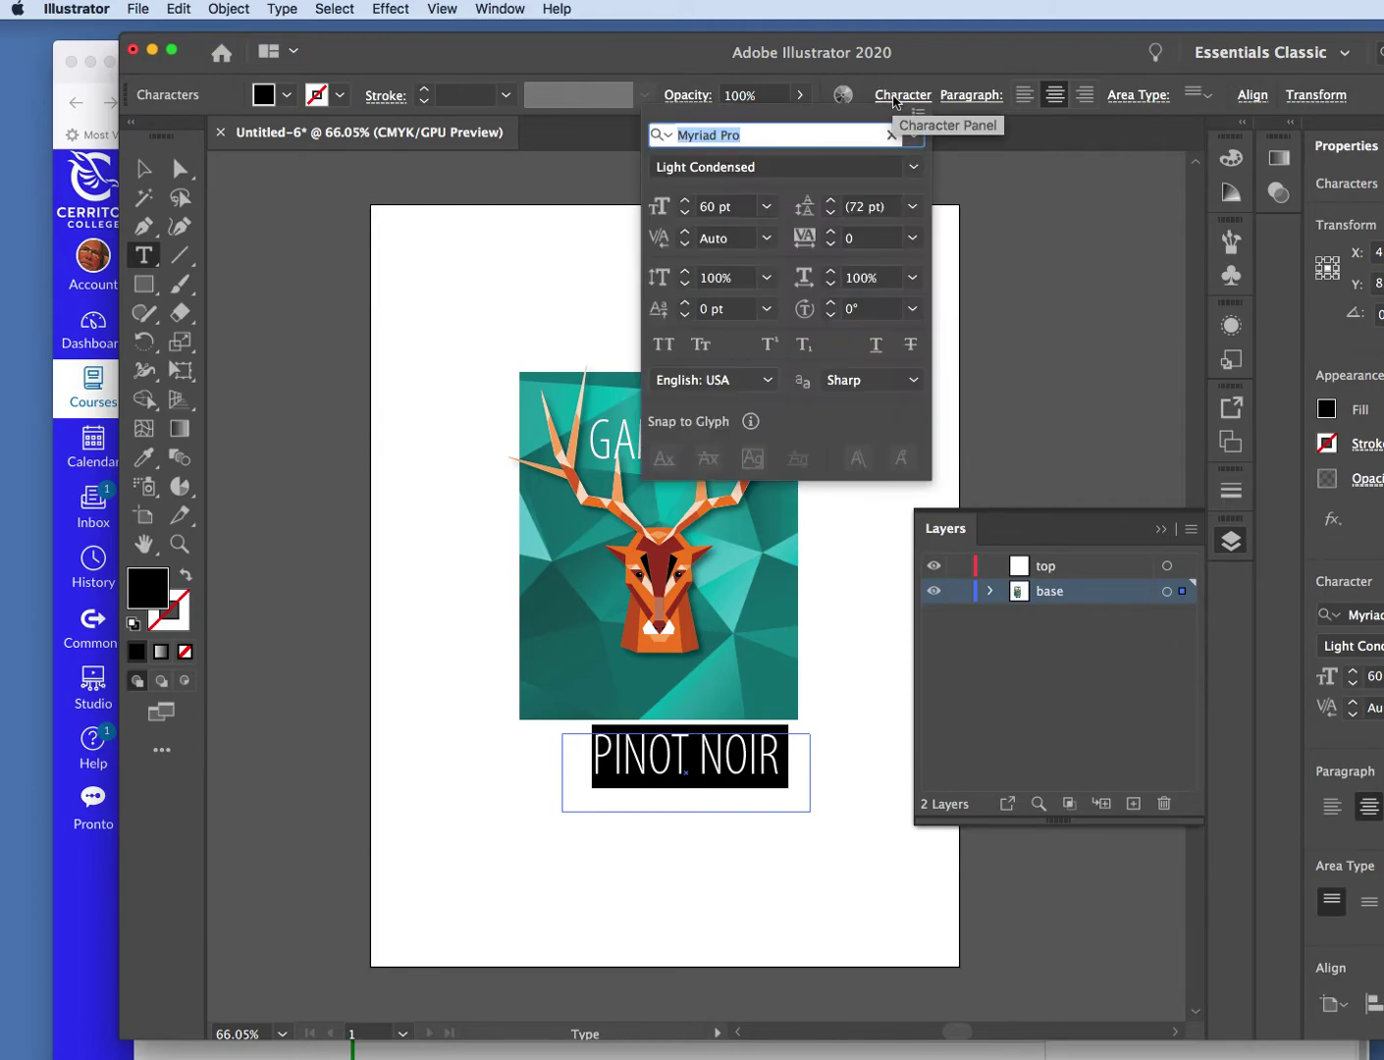
left_click(686, 201)
left_click(685, 213)
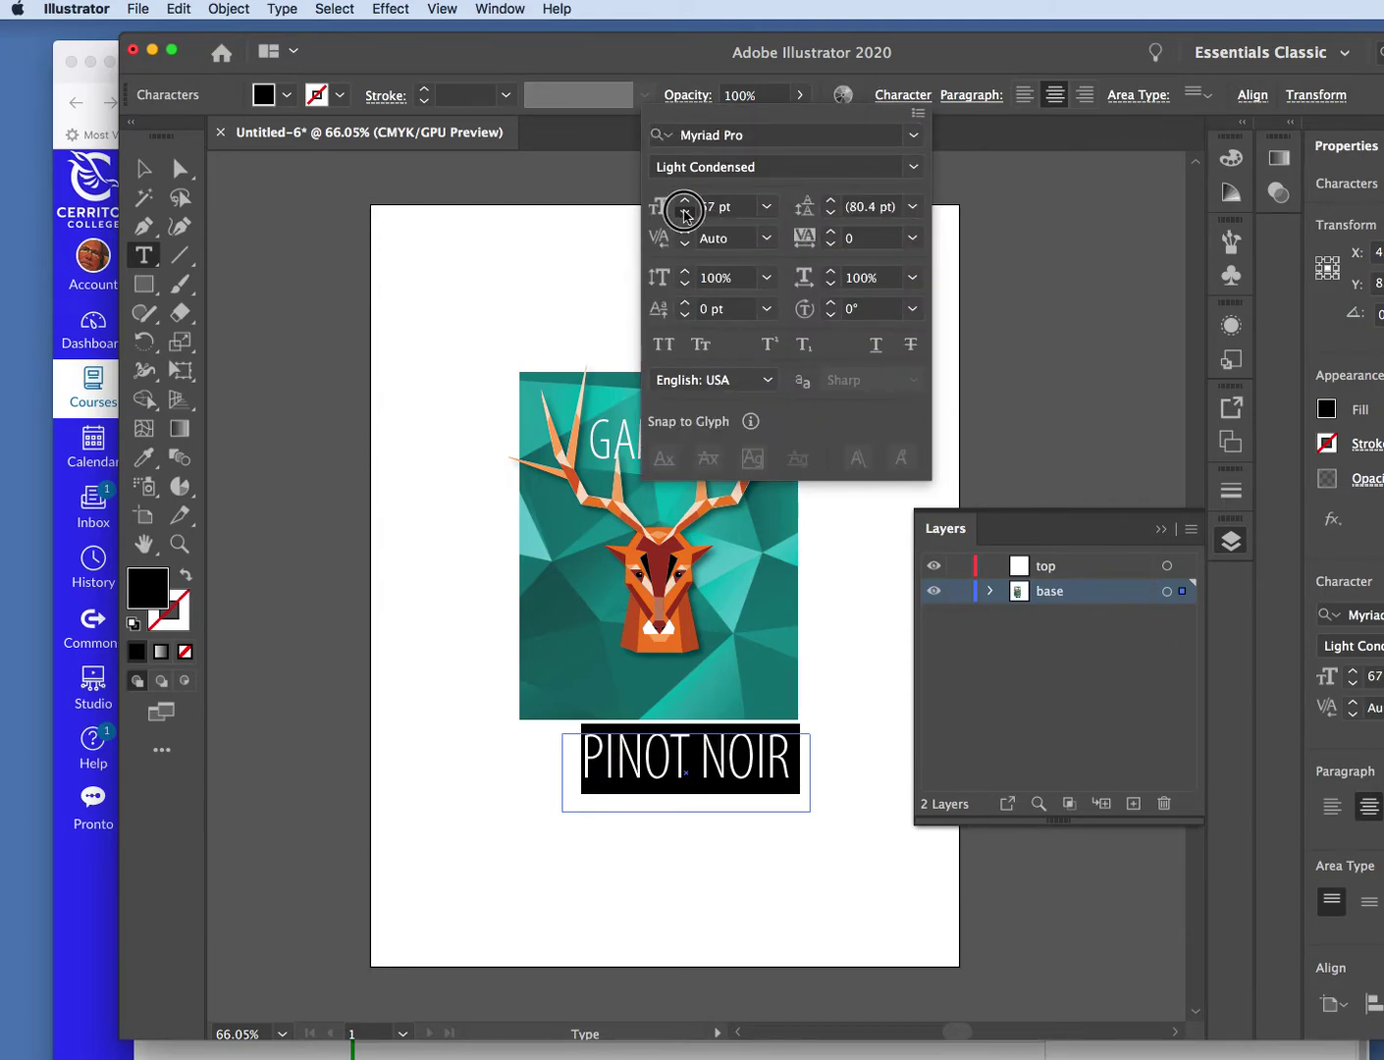
left_click(685, 213)
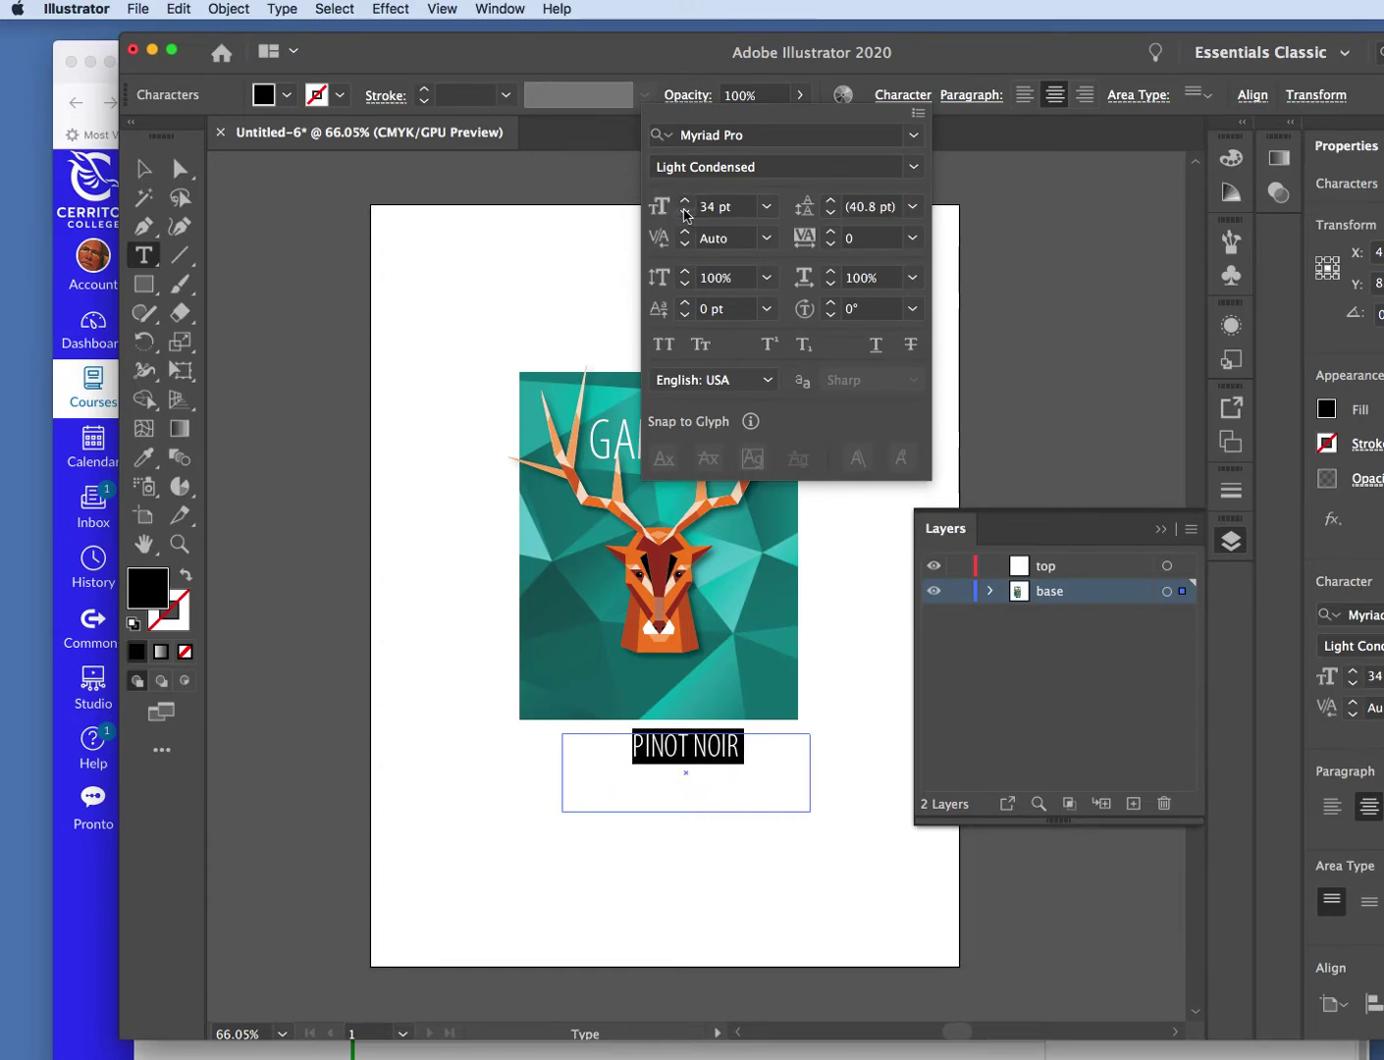
left_click(686, 213)
left_click(686, 213)
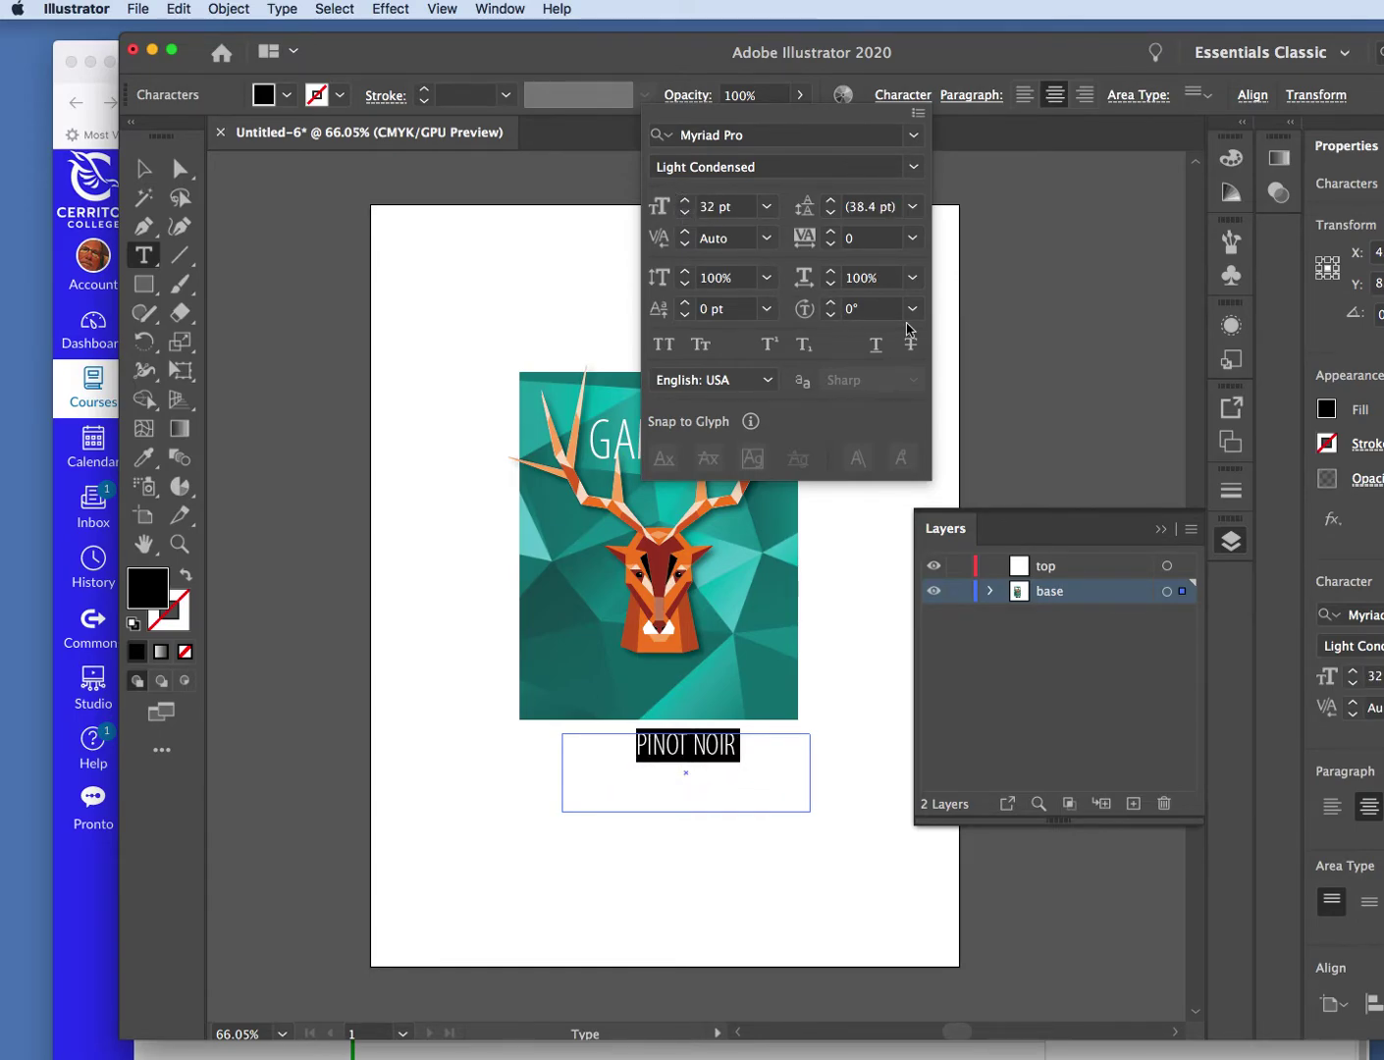
left_click(439, 475, "super")
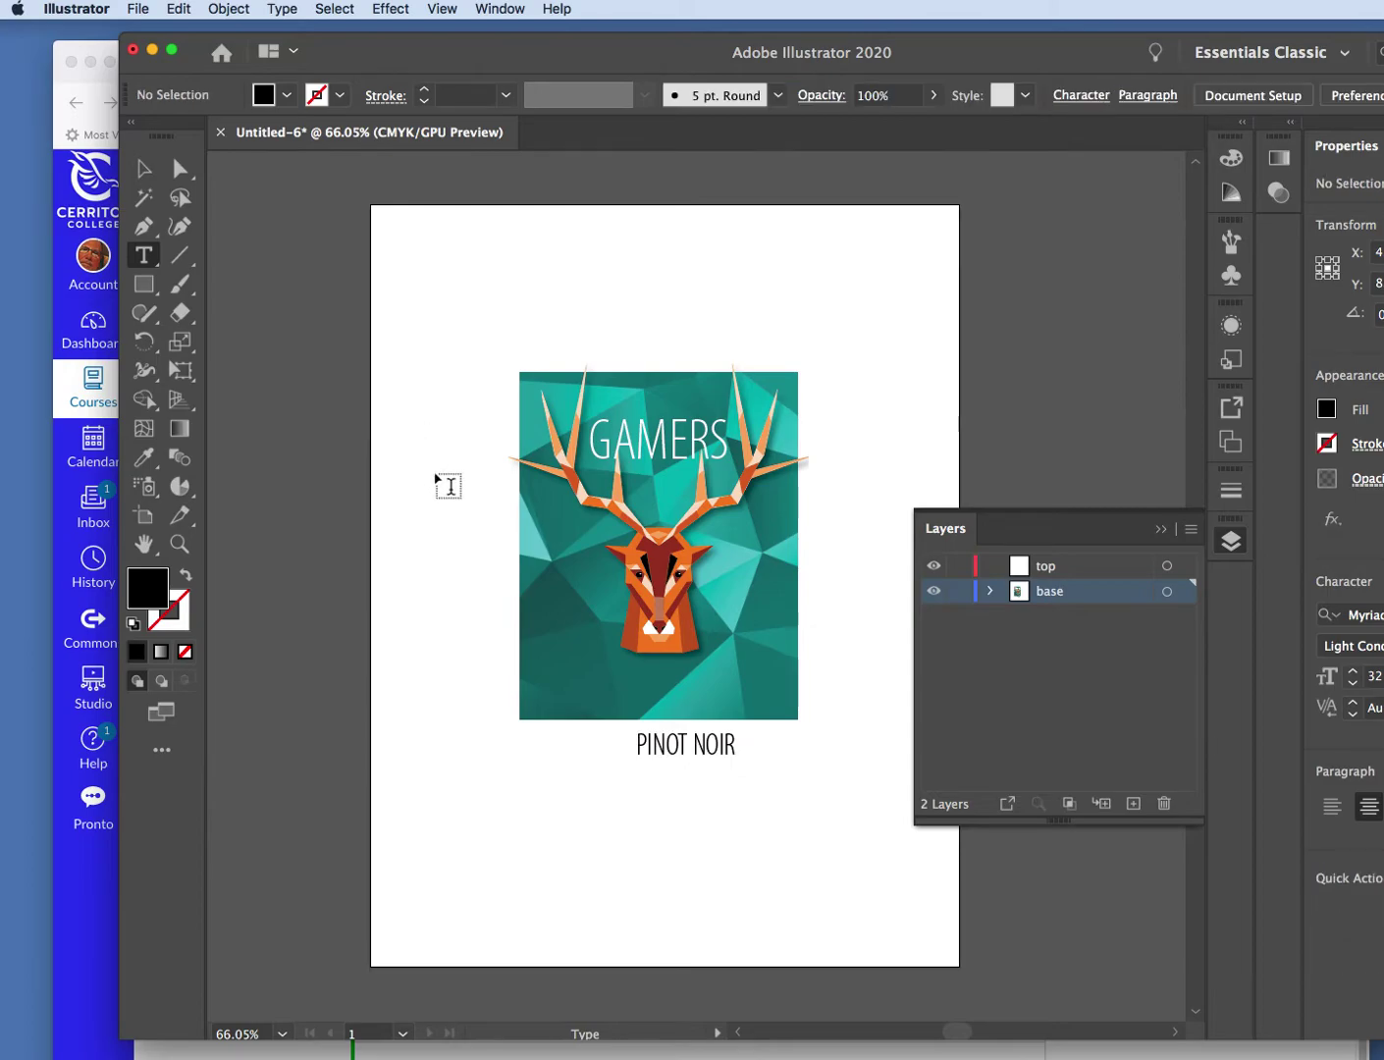
left_click(144, 173)
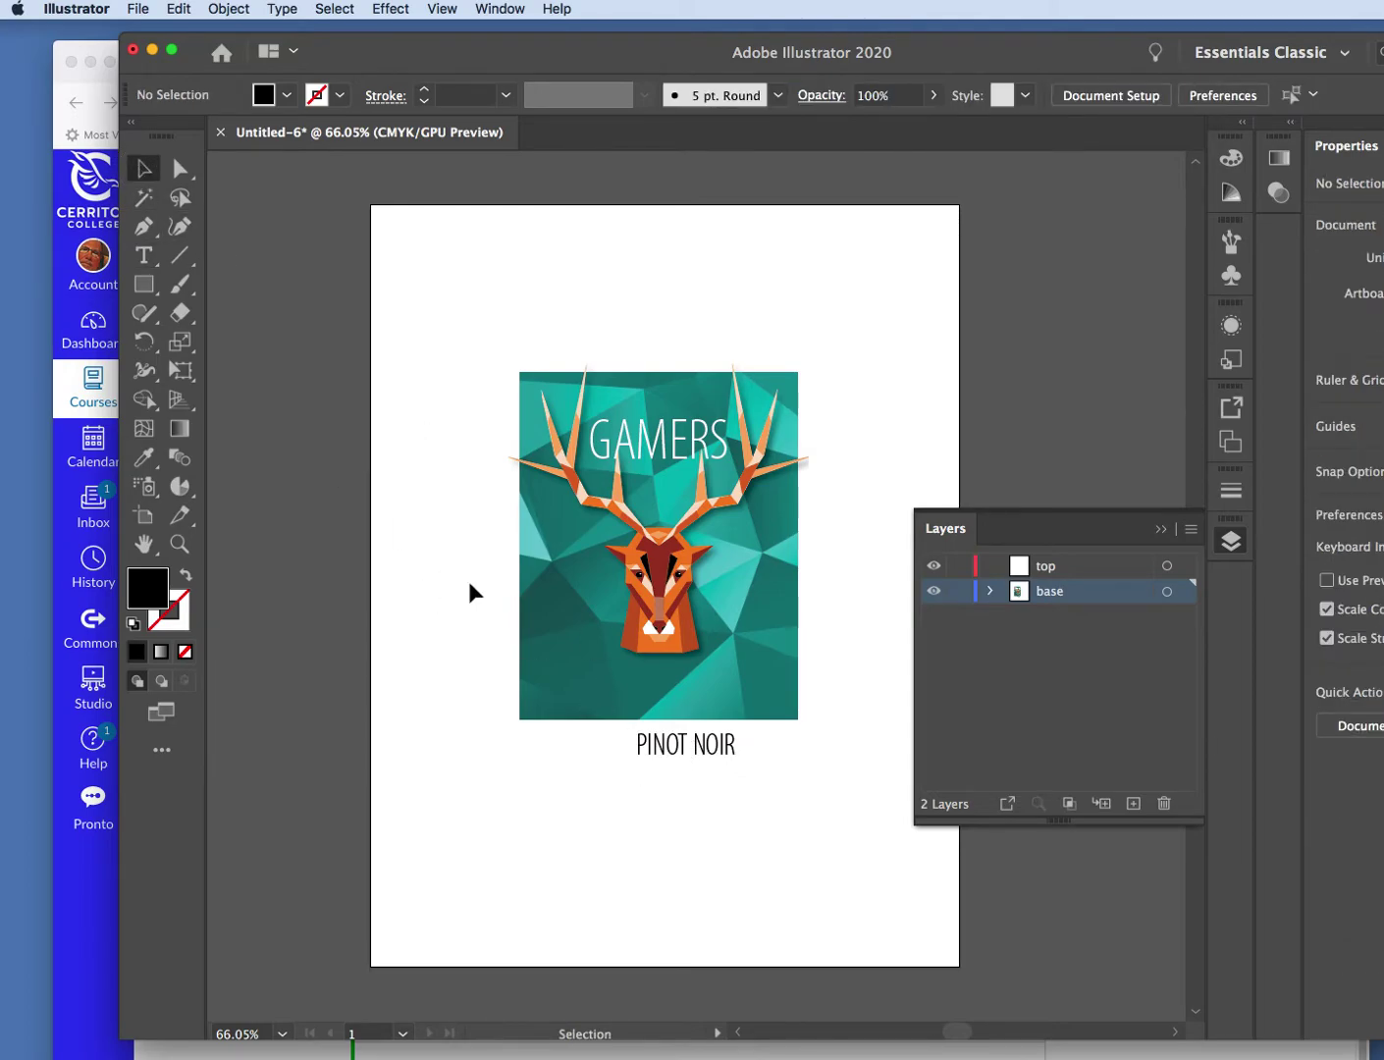
left_click_drag(672, 743, 643, 667)
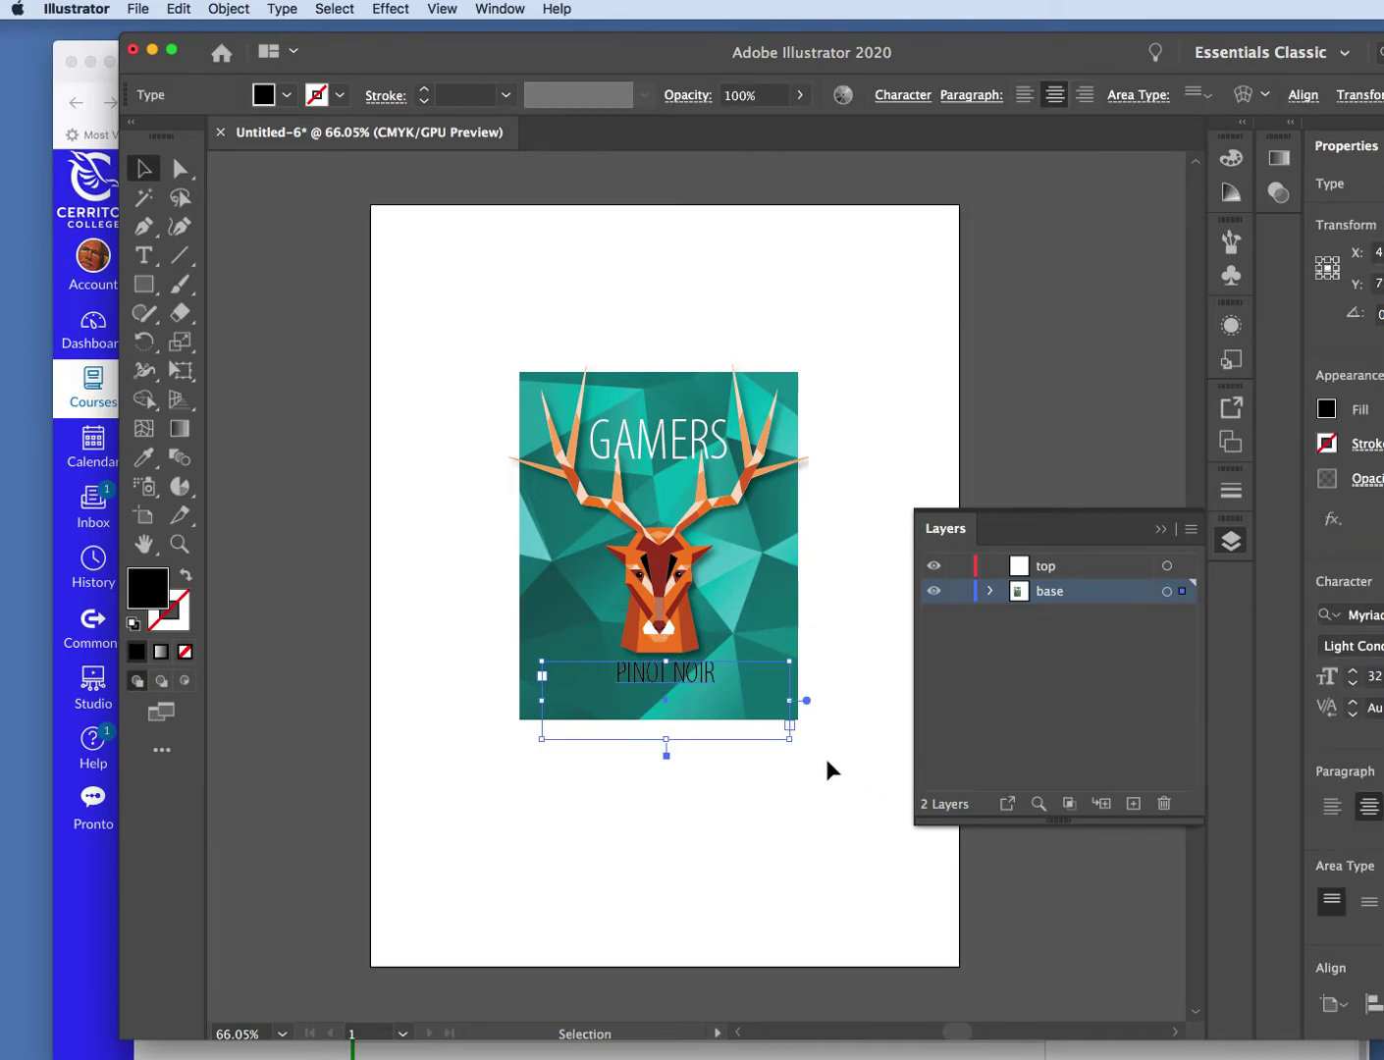
- Change the PINOT NOIR text's font style to Bold SemiExtended
left_click(144, 255)
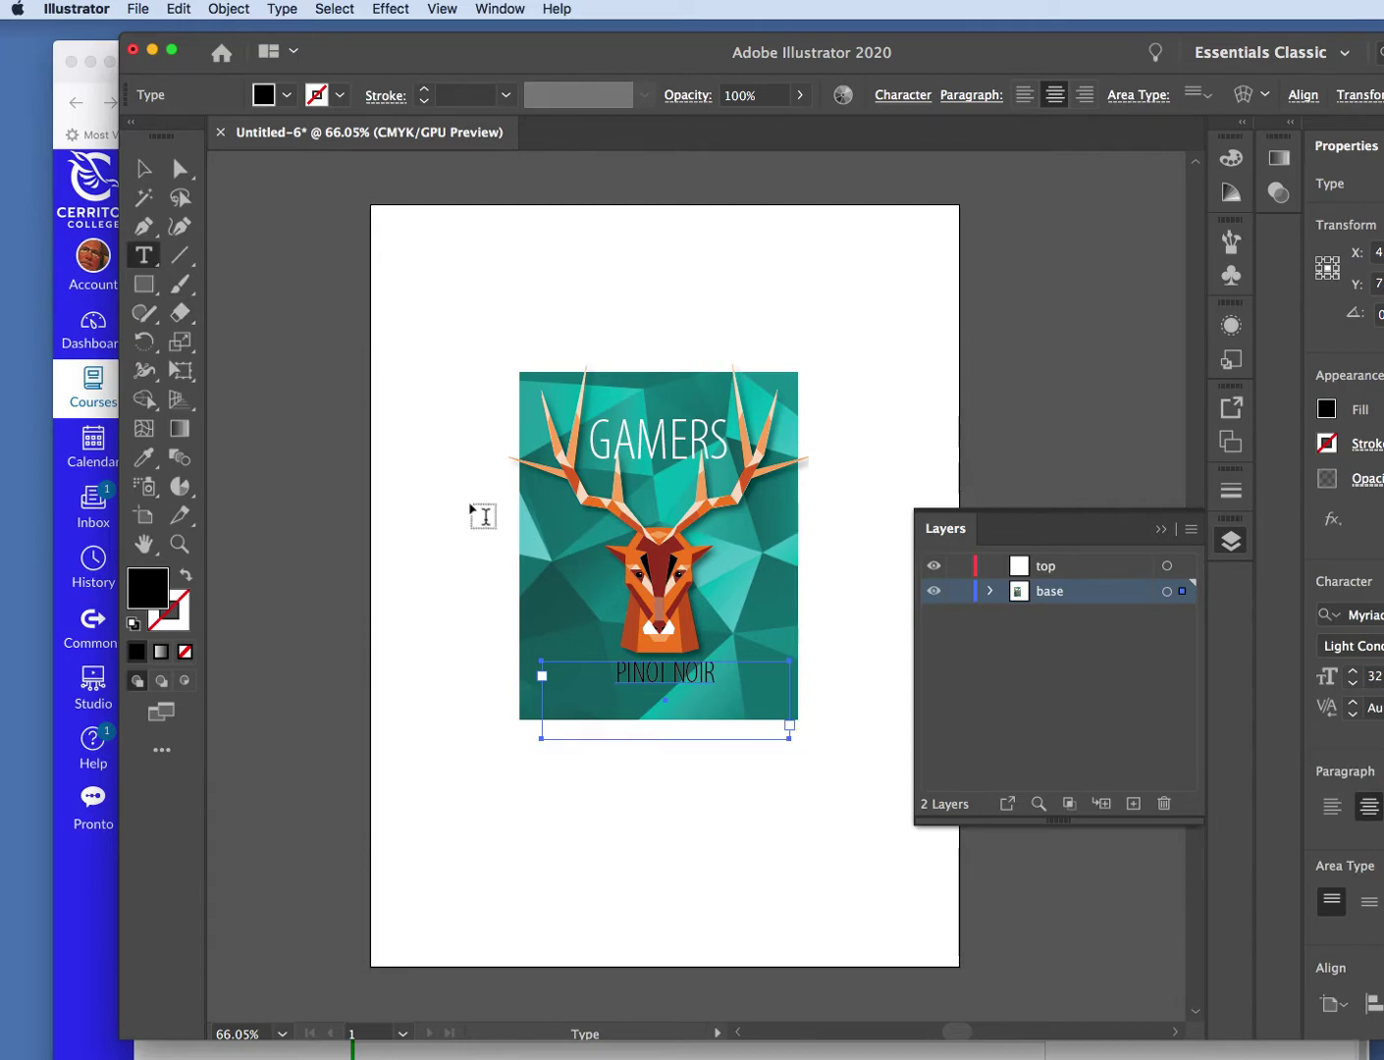
left_click_drag(713, 673, 614, 677)
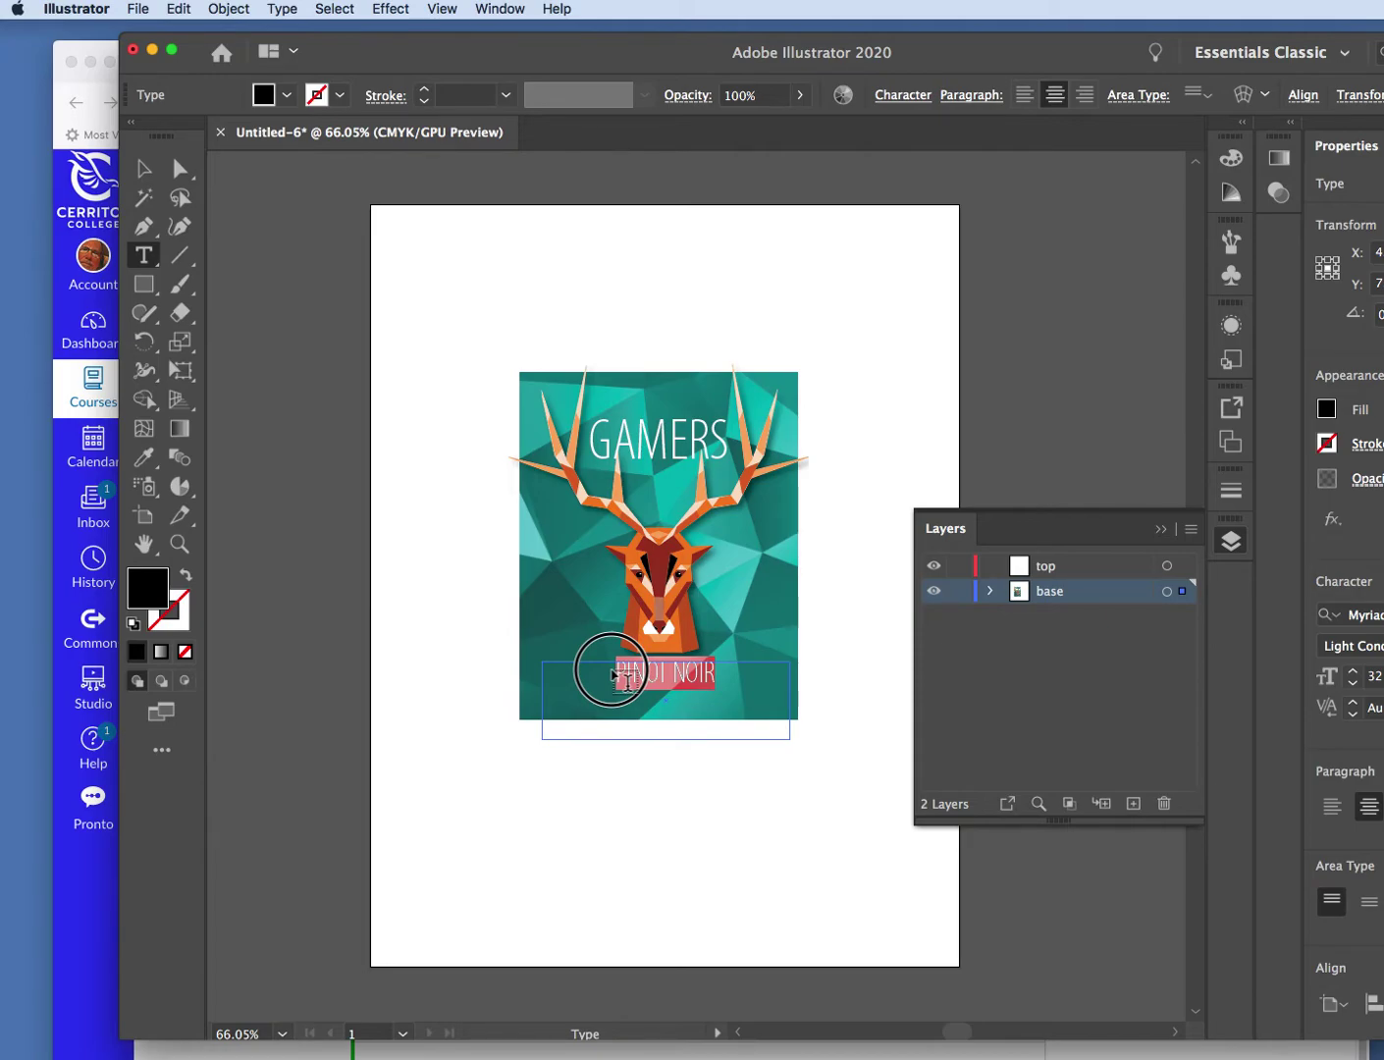
left_click_drag(612, 675, 612, 675)
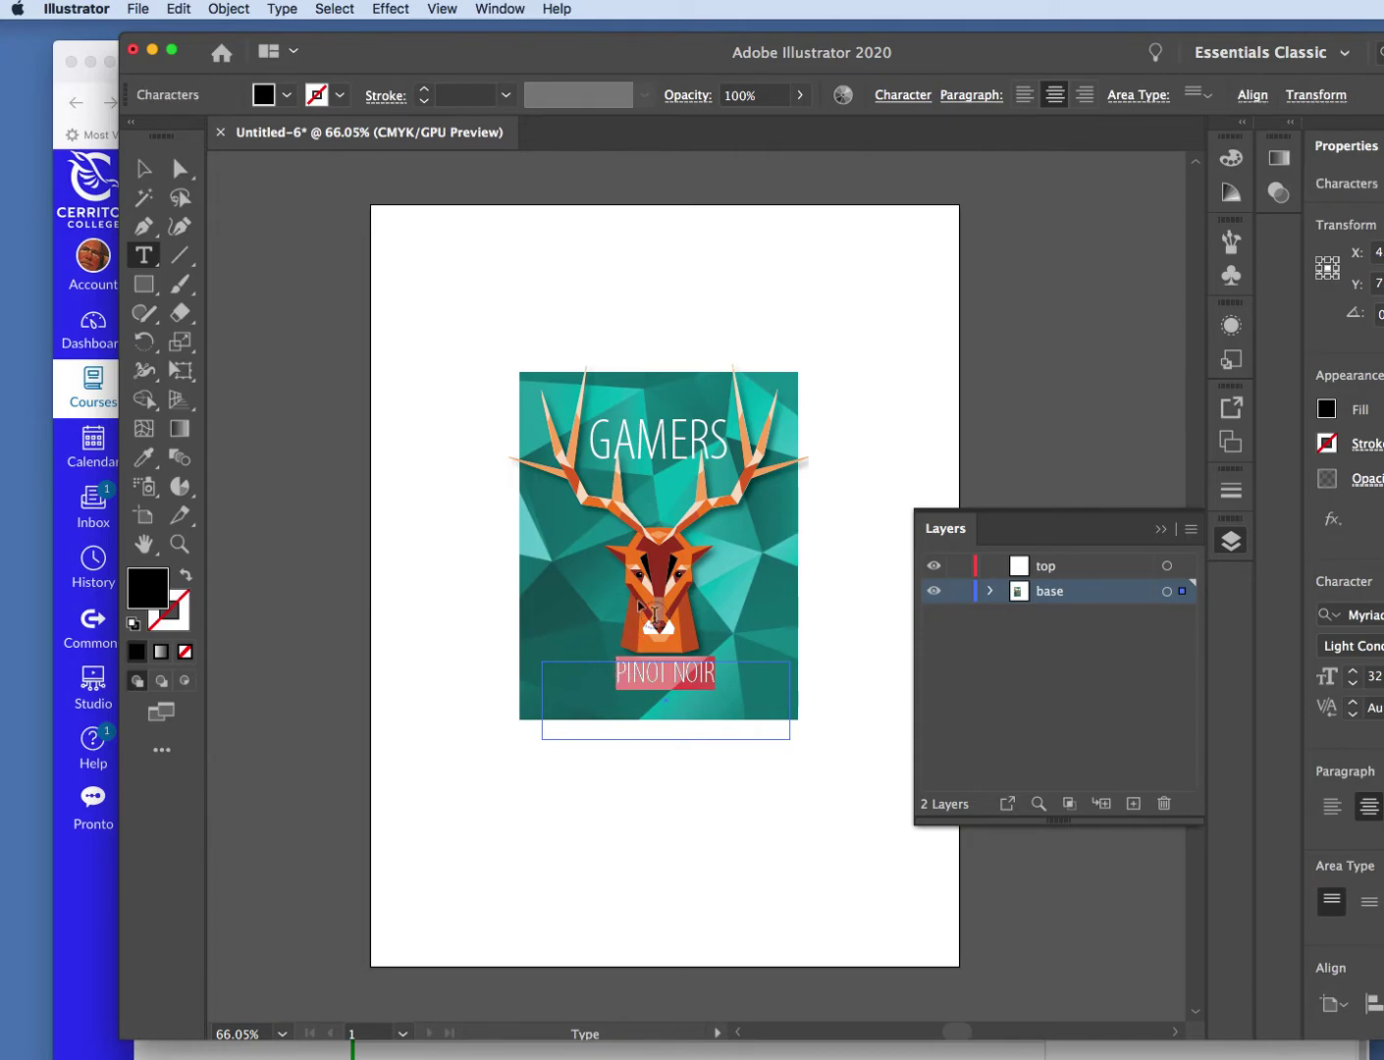
left_click(900, 96)
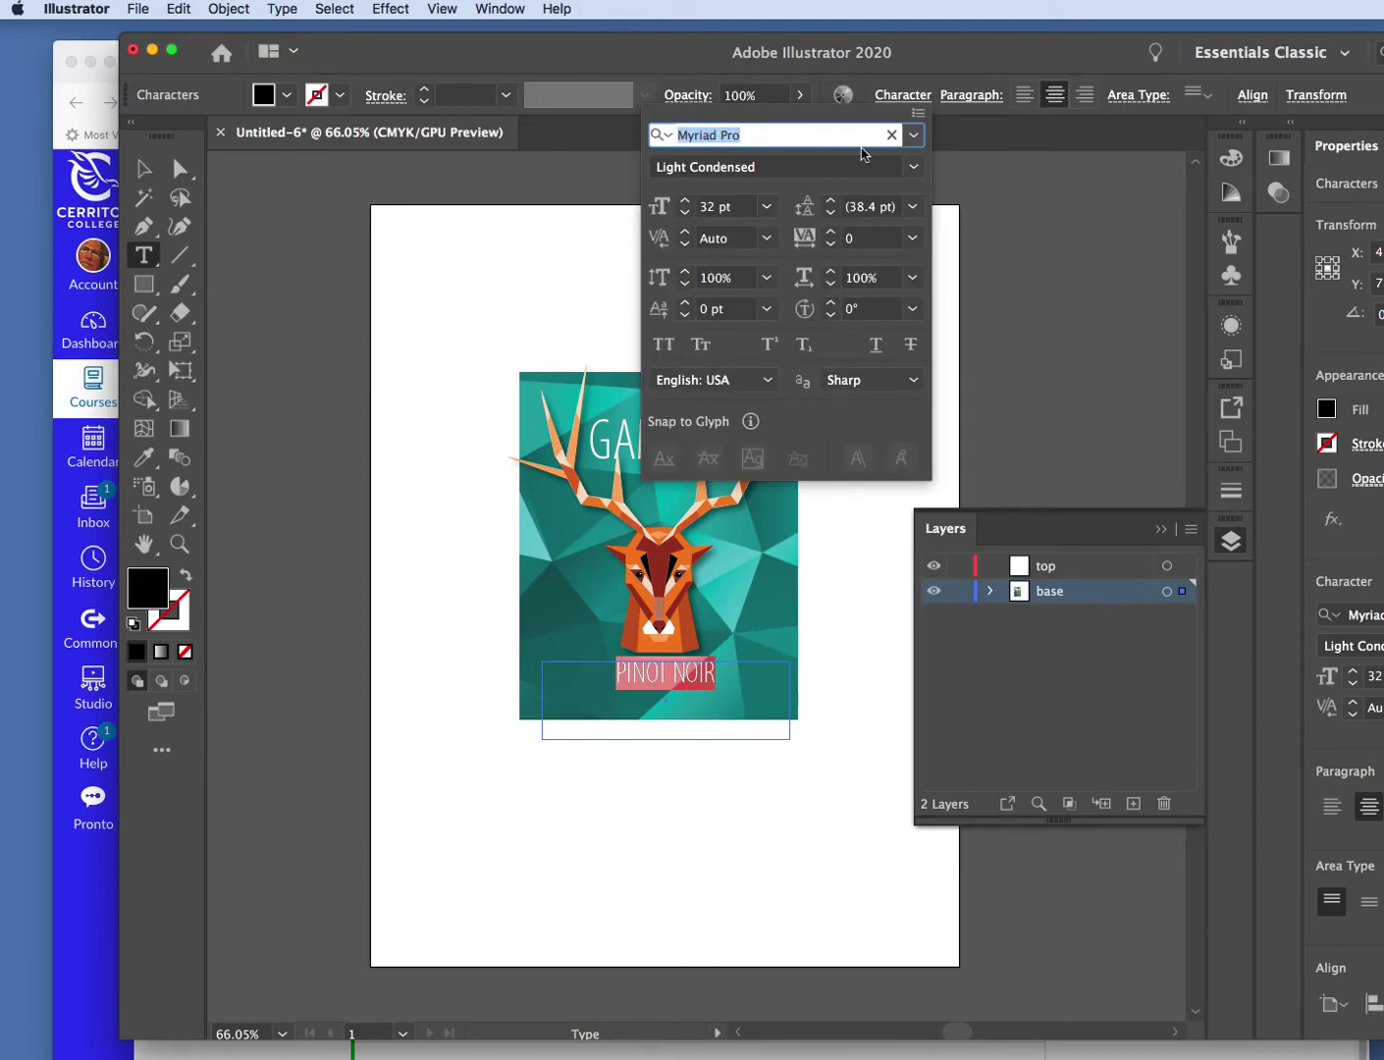
left_click(913, 167)
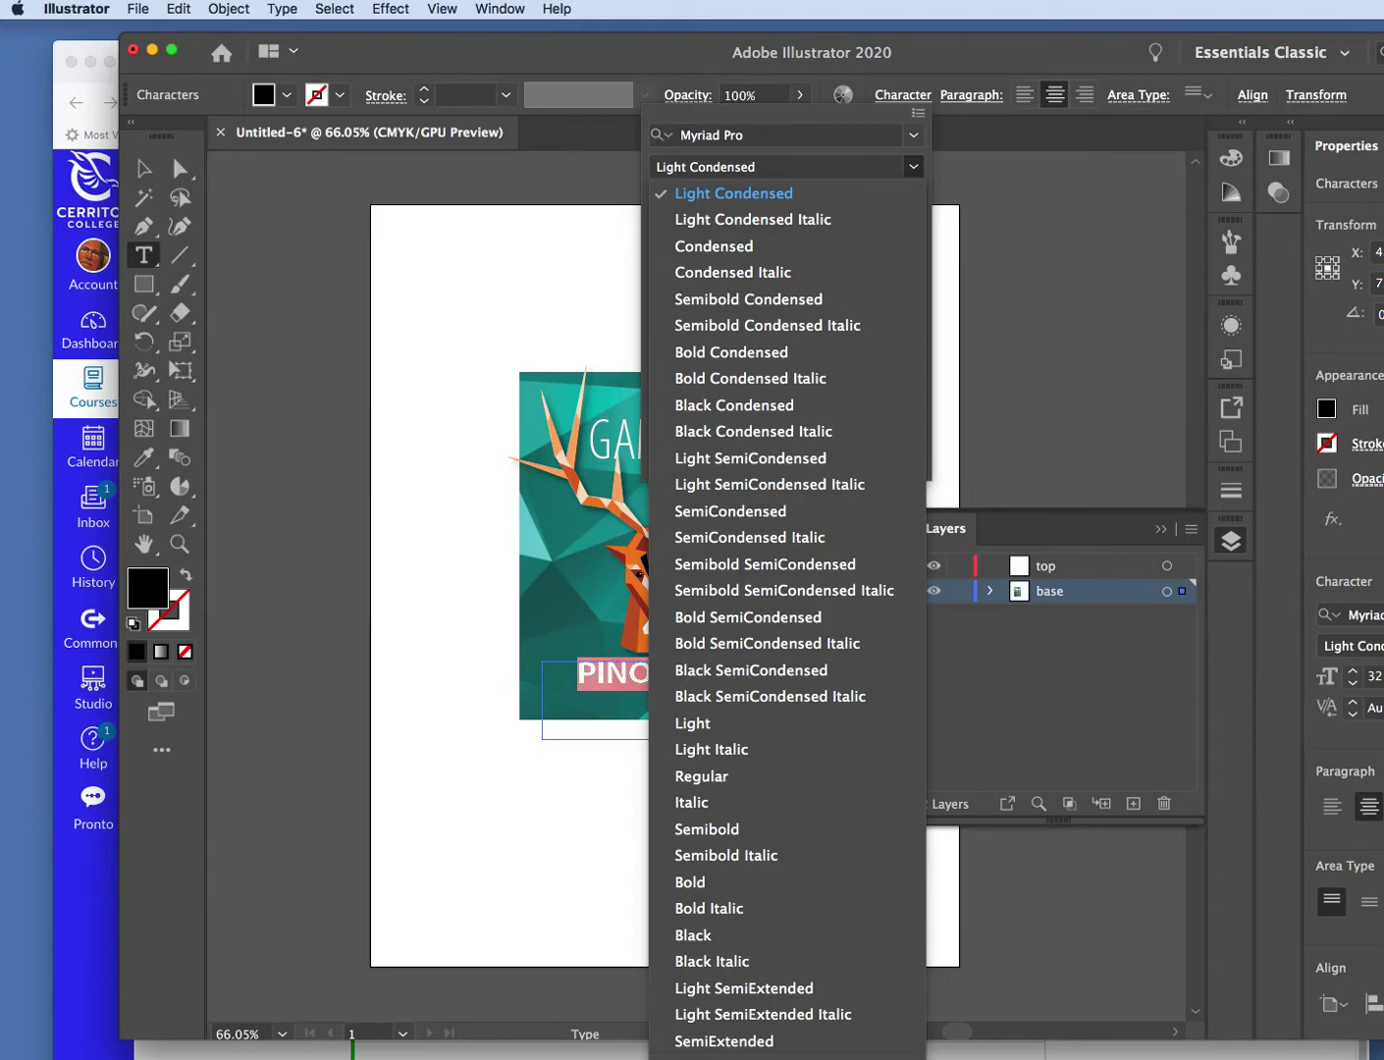
key("Return")
left_click(735, 839)
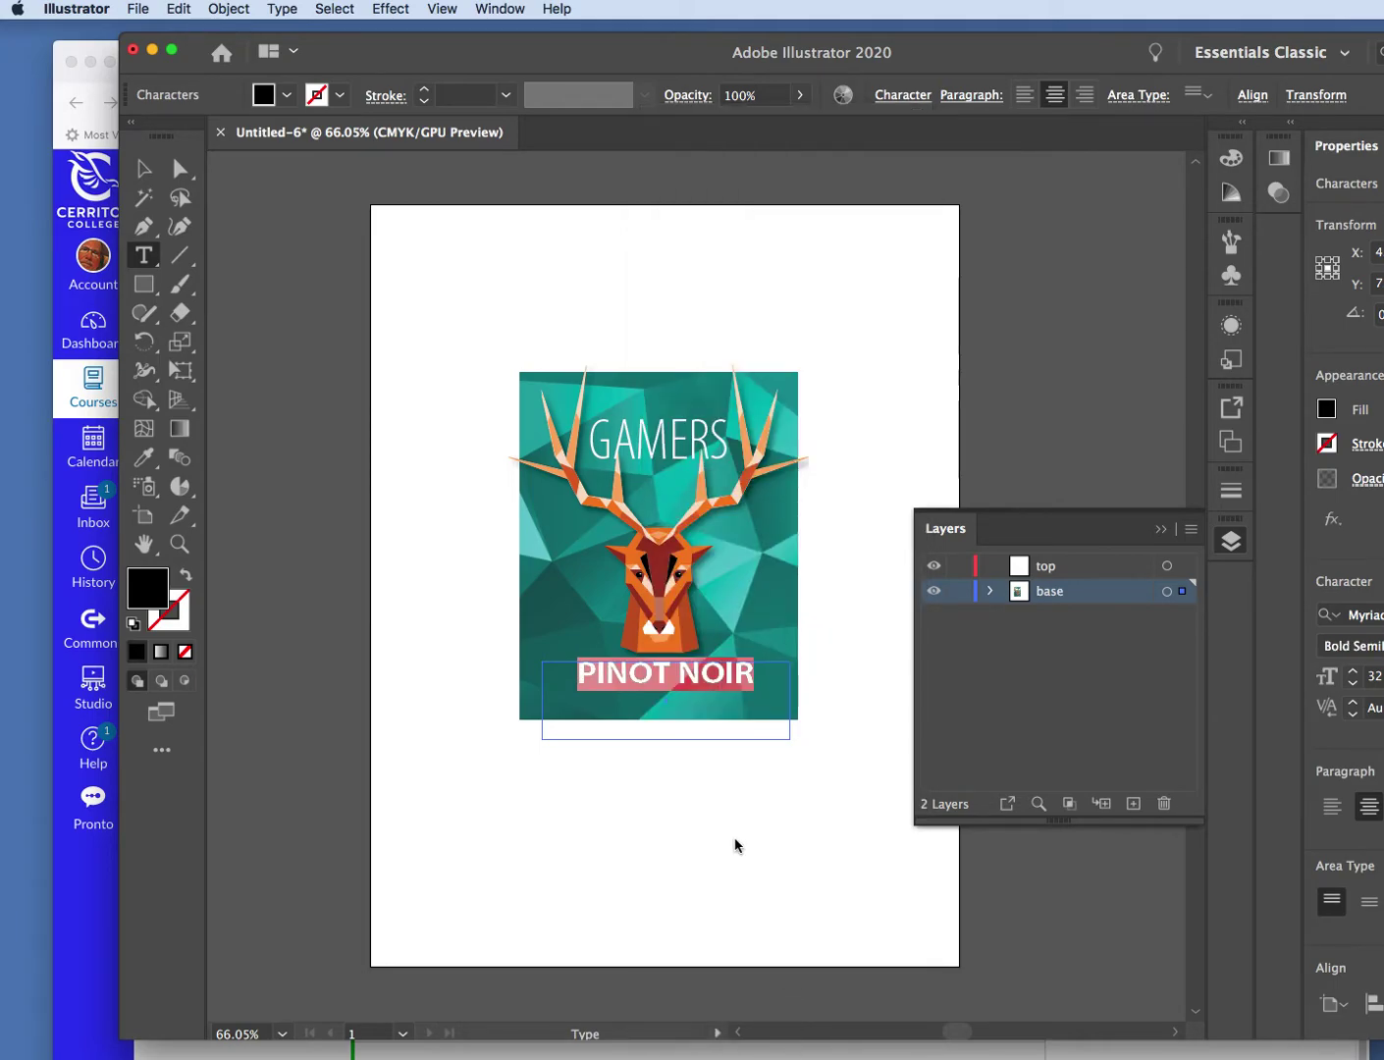
- Reduce the PINOT NOIR text to 22 pt
left_click(680, 676)
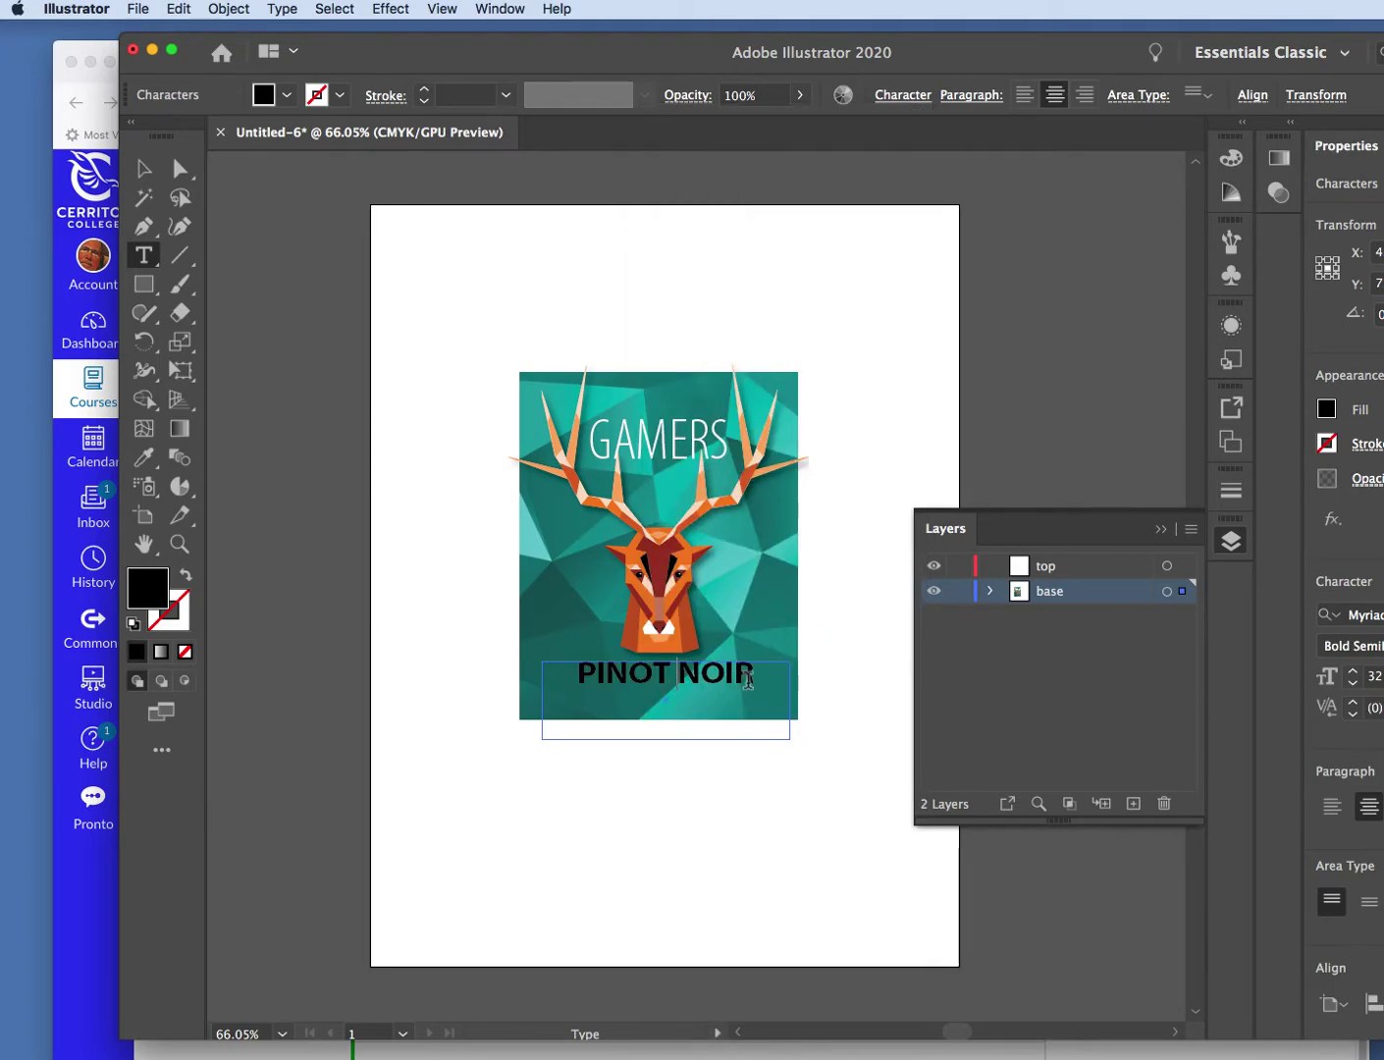
left_click_drag(753, 677, 554, 672)
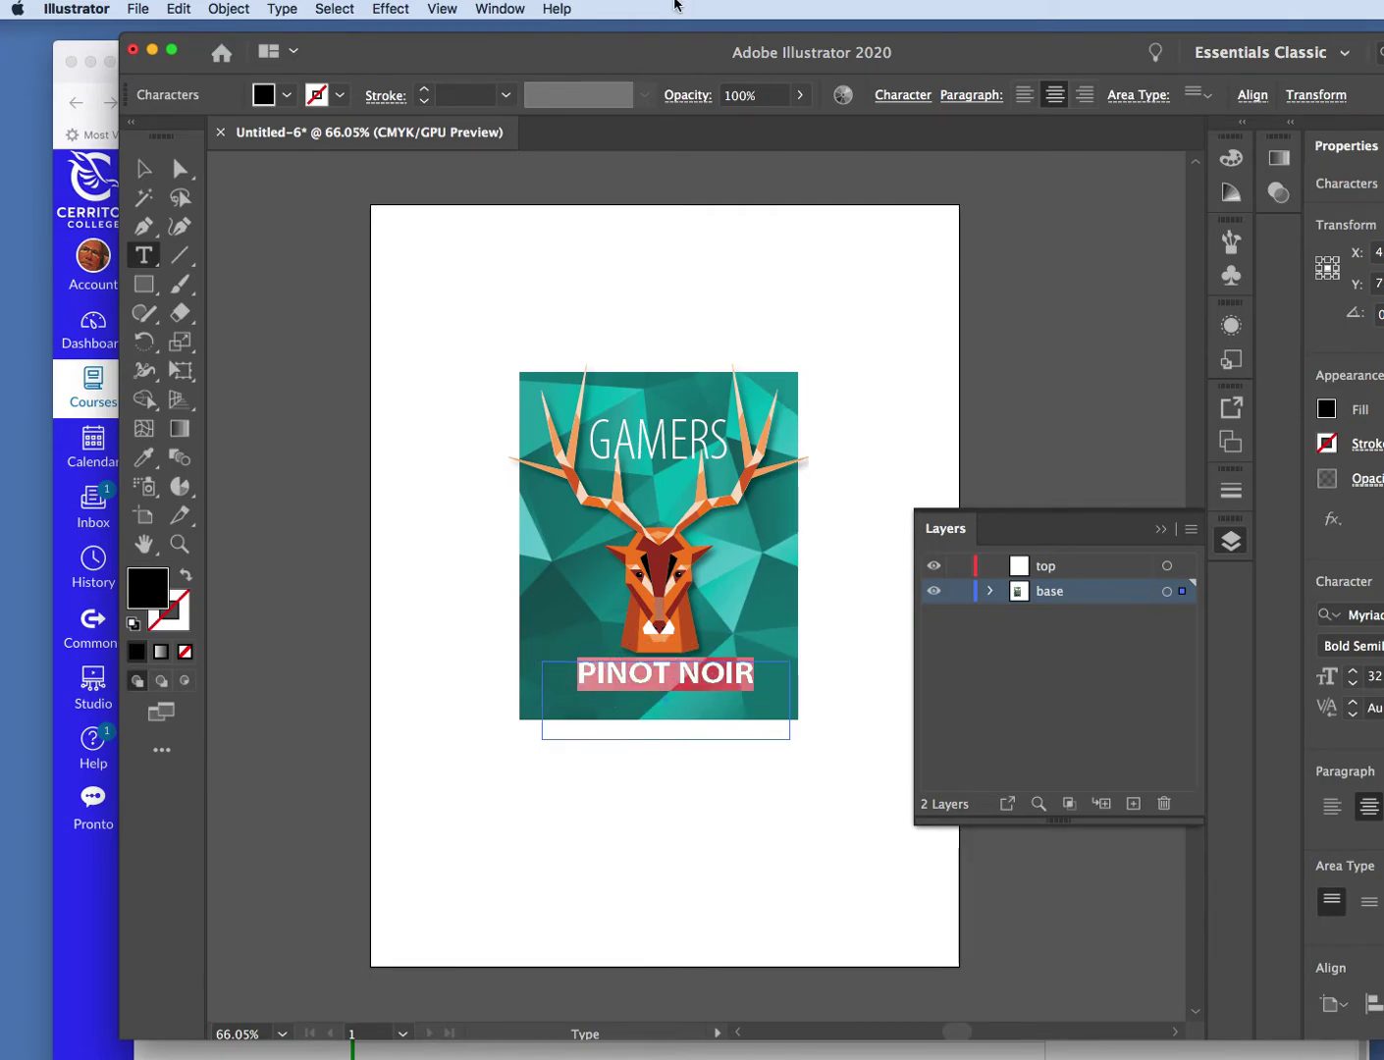
left_click(909, 97)
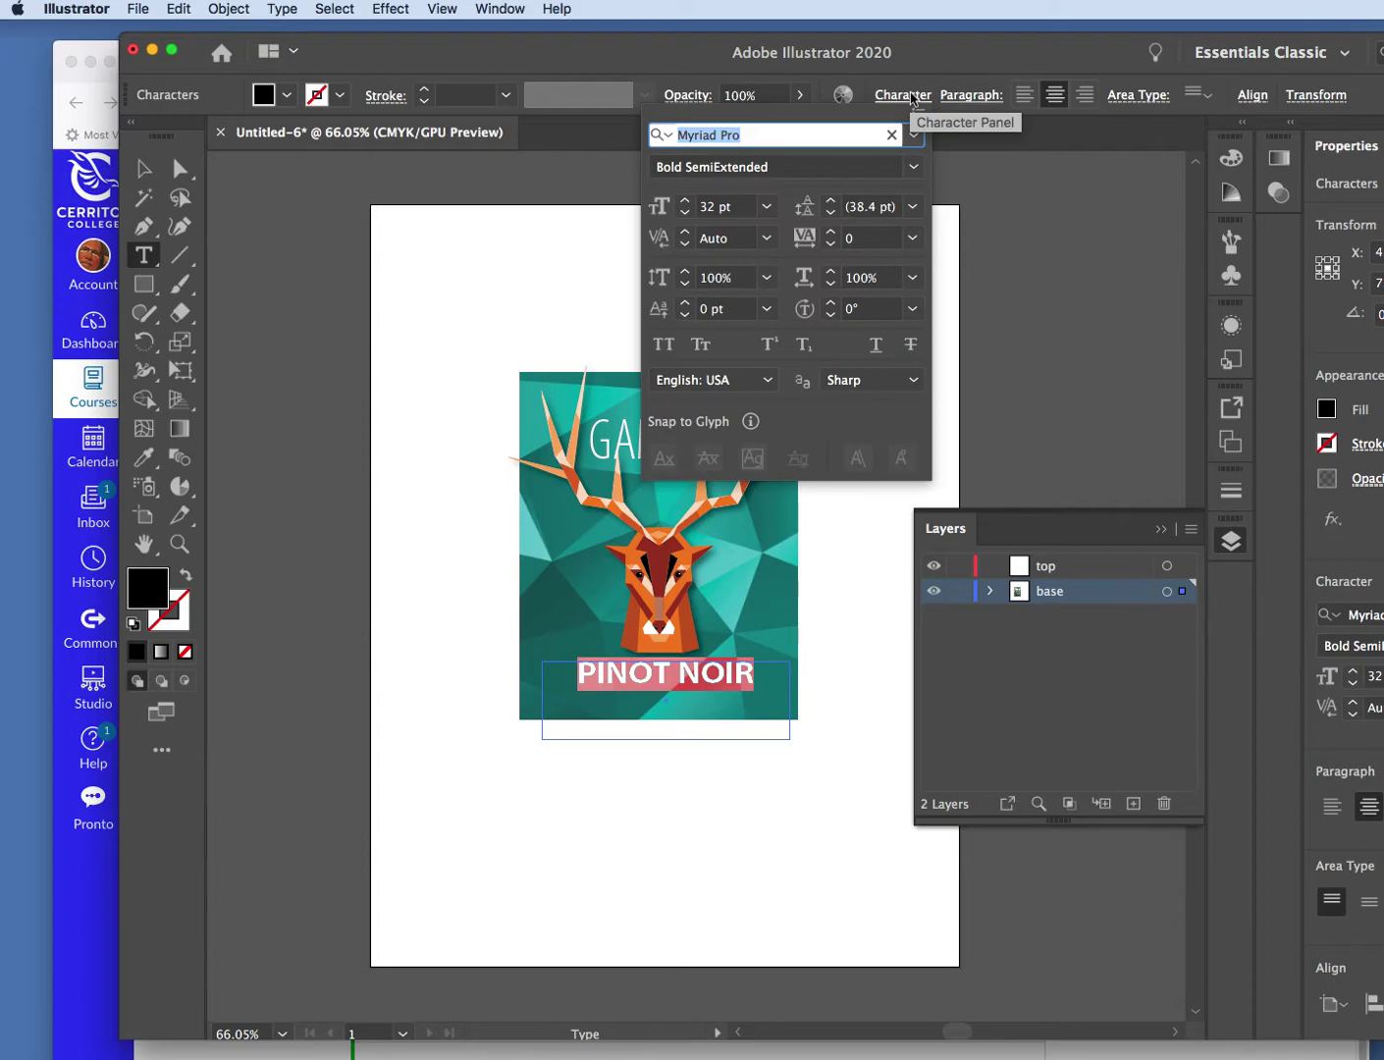
left_click(684, 201)
left_click(684, 201)
left_click(685, 201)
left_click(685, 214)
left_click(685, 214)
left_click(684, 214)
left_click(686, 215)
left_click(686, 215)
left_click(685, 216)
left_click(687, 215)
left_click(687, 215)
left_click(685, 216)
left_click(686, 215)
left_click(685, 215)
left_click(686, 216)
left_click(685, 215)
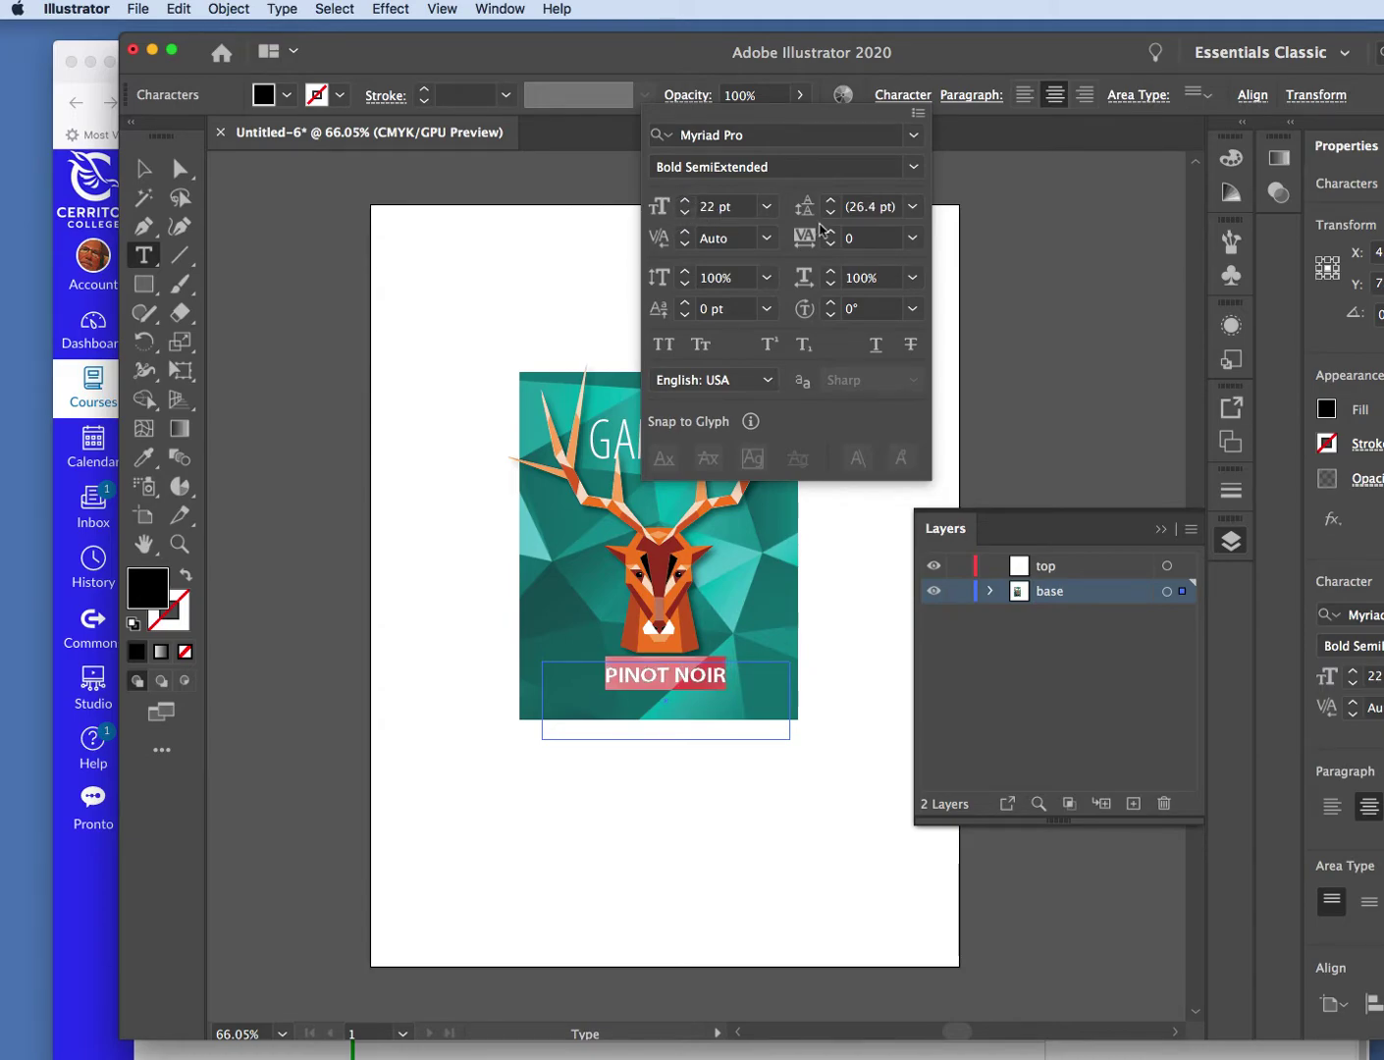
left_click(1027, 264)
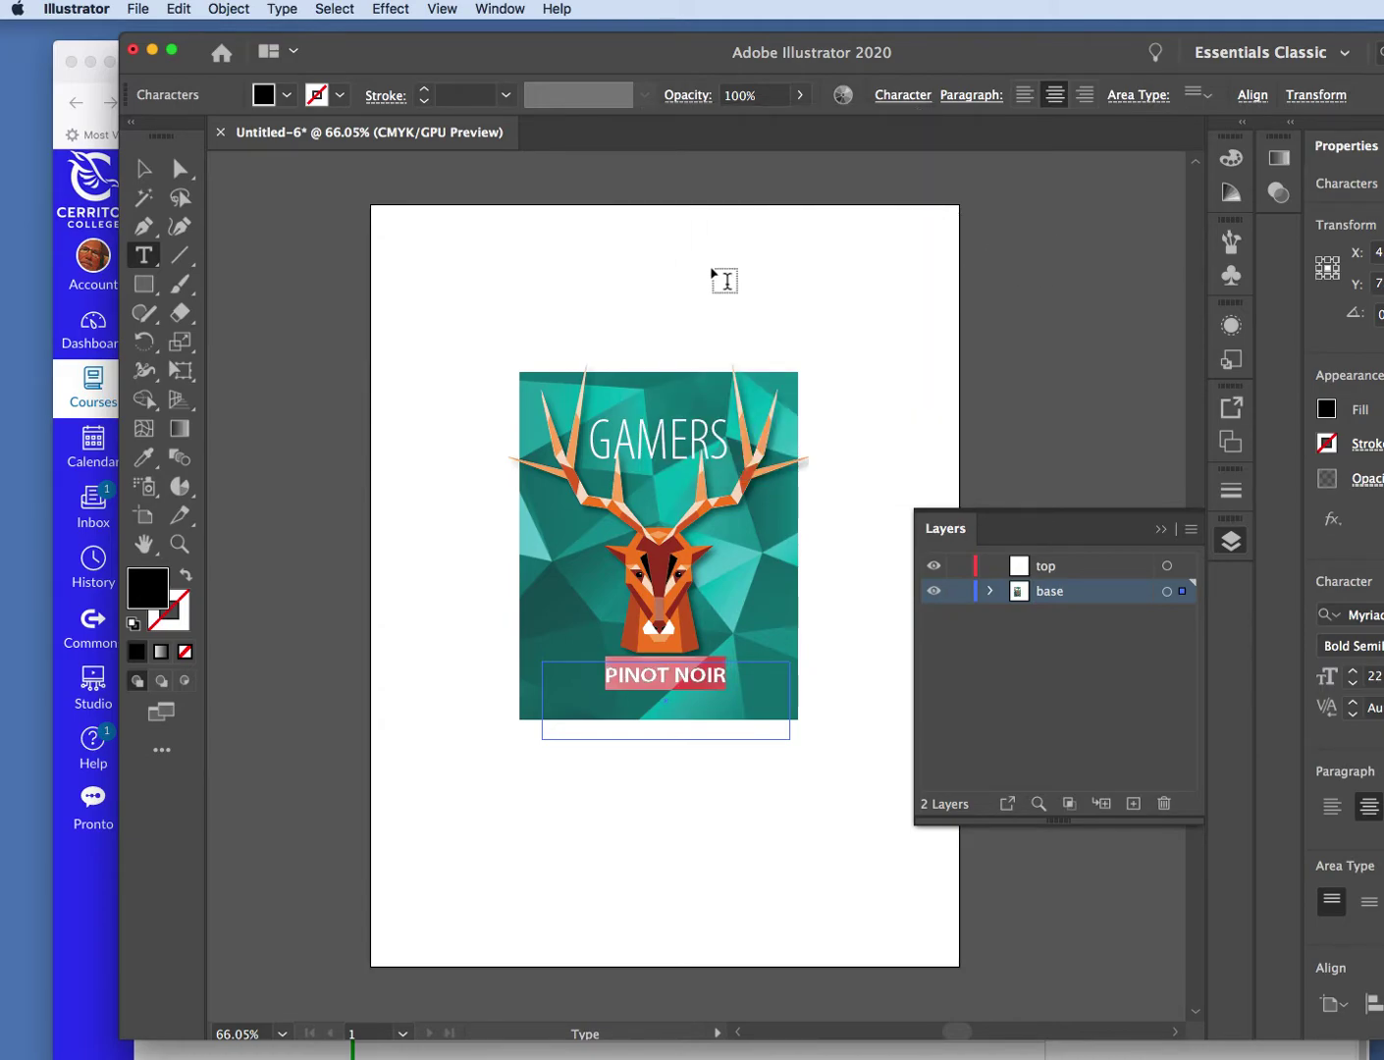
- Shift the PINOT NOIR text slightly so it sits centred just beneath the stag's head, and deselect it
left_click(144, 168)
left_click(462, 256)
left_click_drag(722, 678, 713, 677)
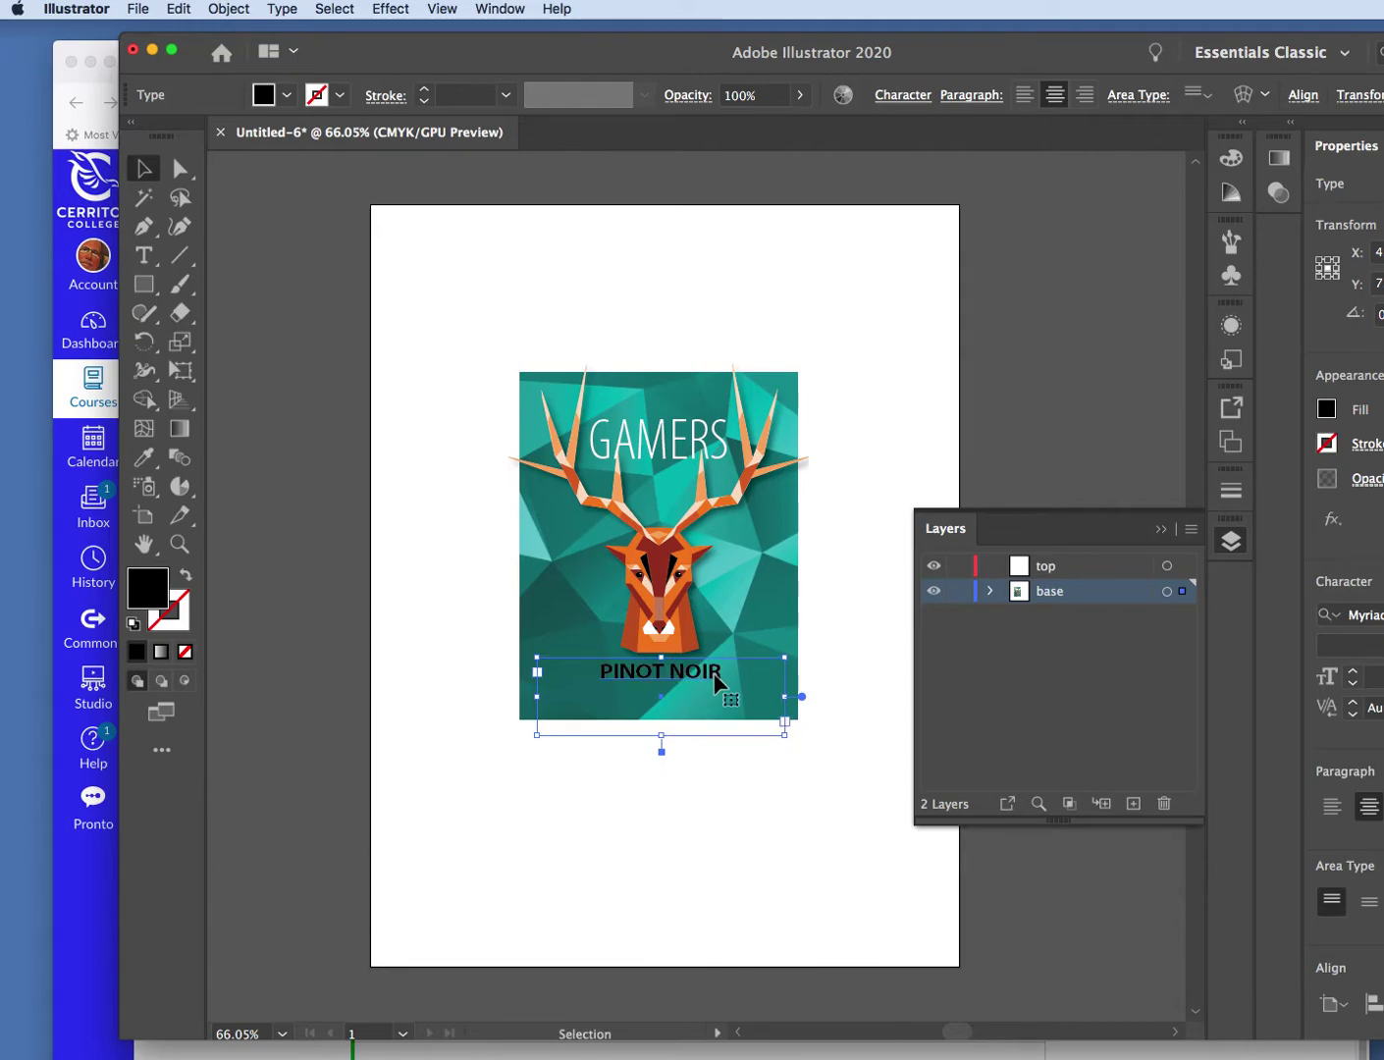
left_click(784, 804)
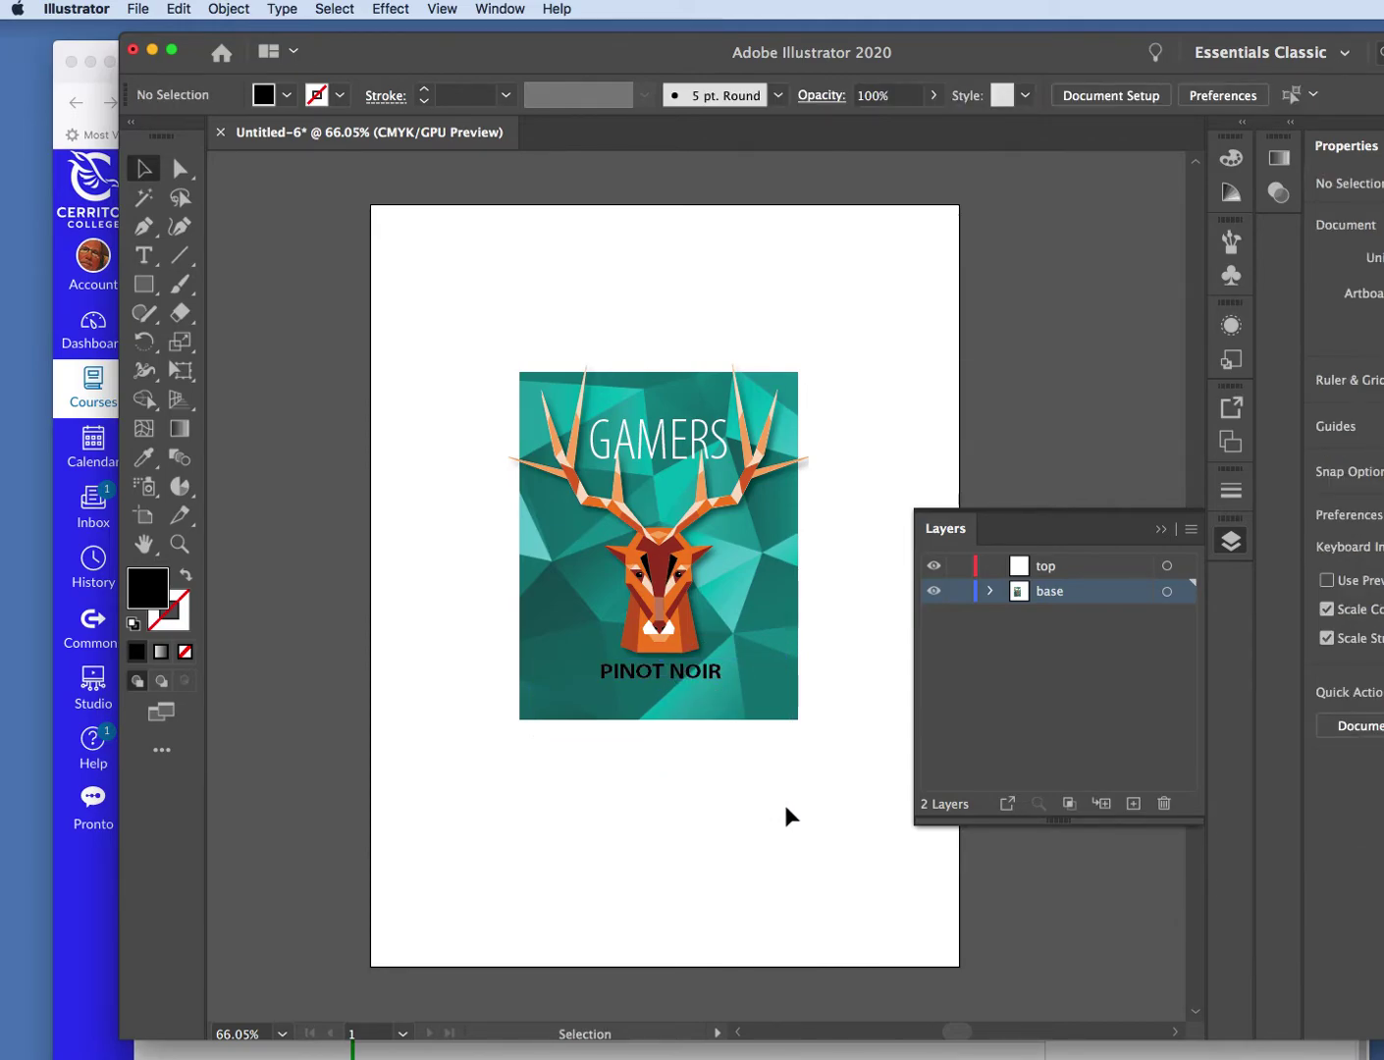
- Try colours for the PINOT NOIR text with the Eyedropper, sampling orange from the stag's head and white from its muzzle
left_click(691, 672)
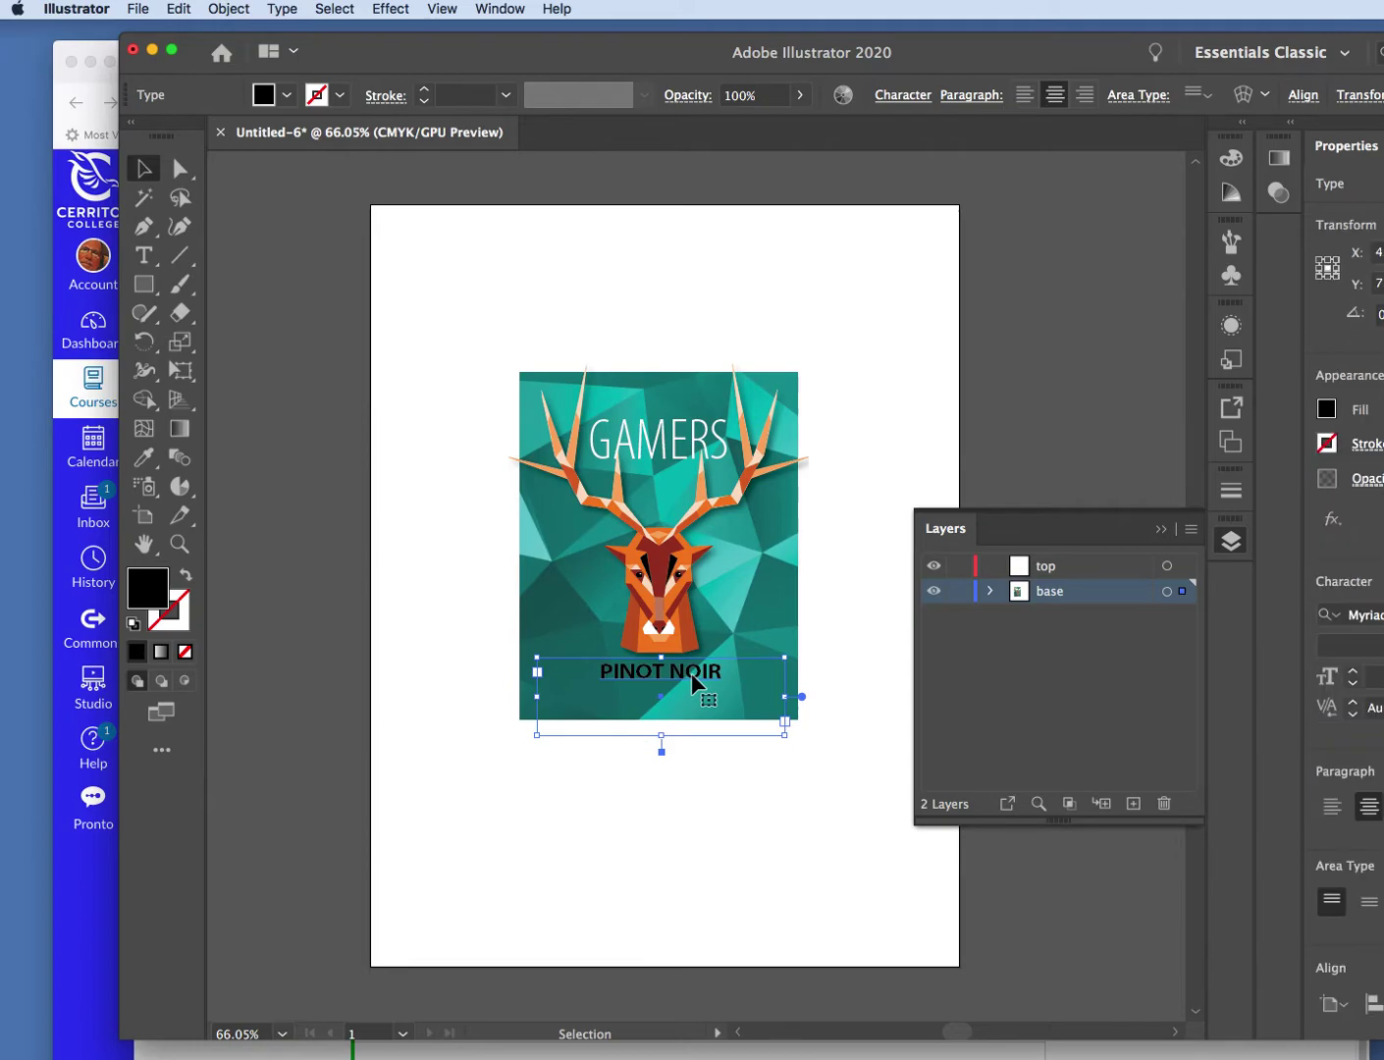
left_click(145, 459)
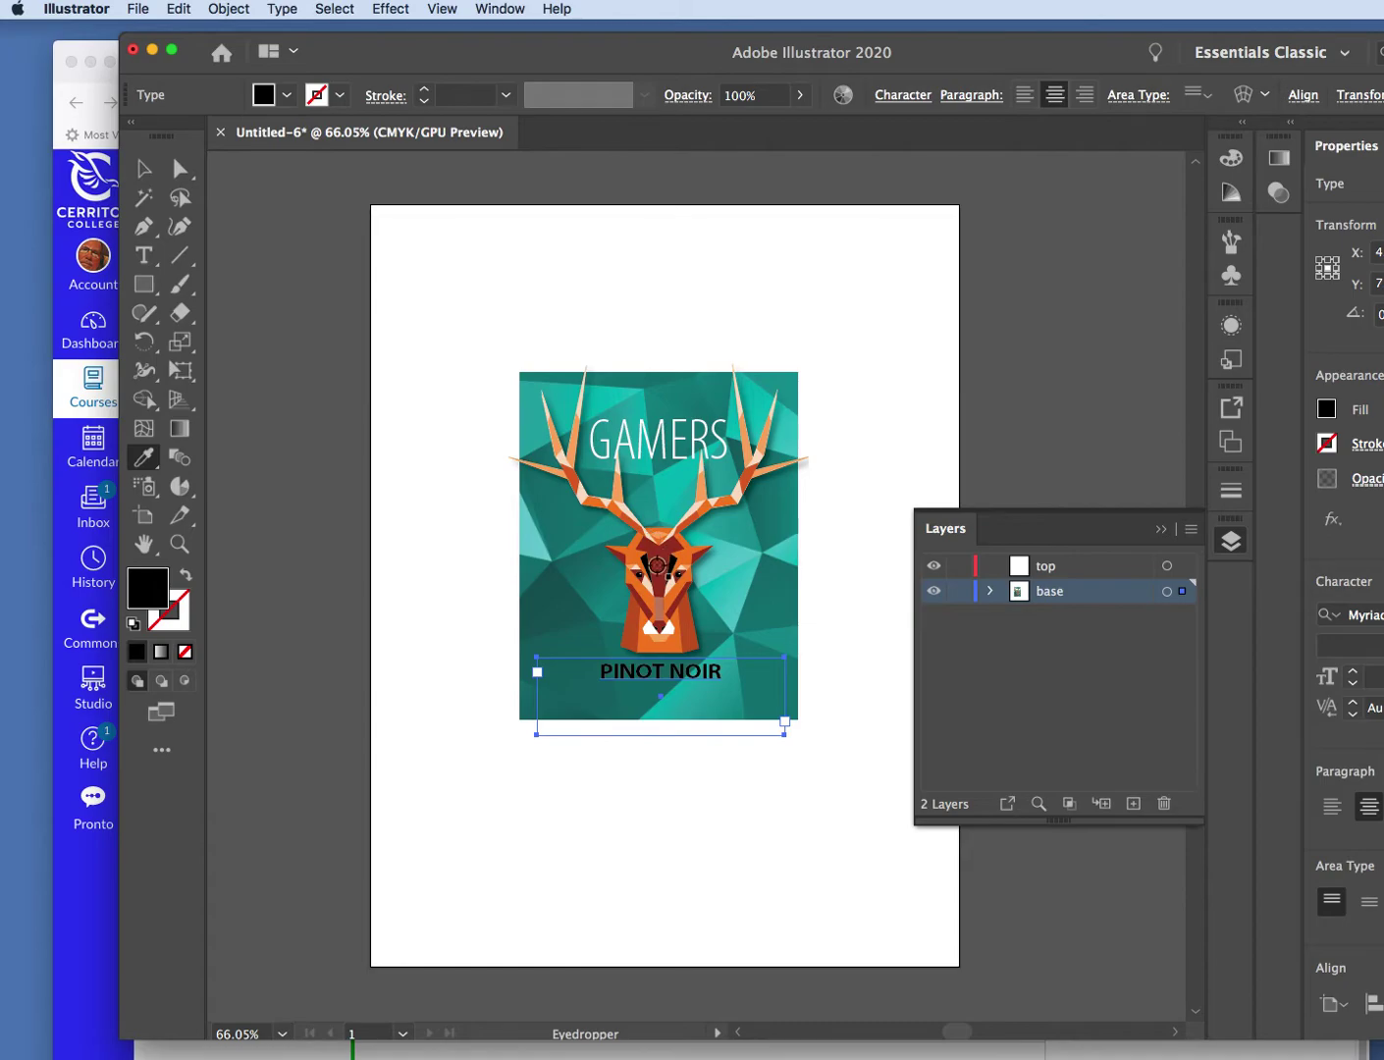
left_click(638, 556)
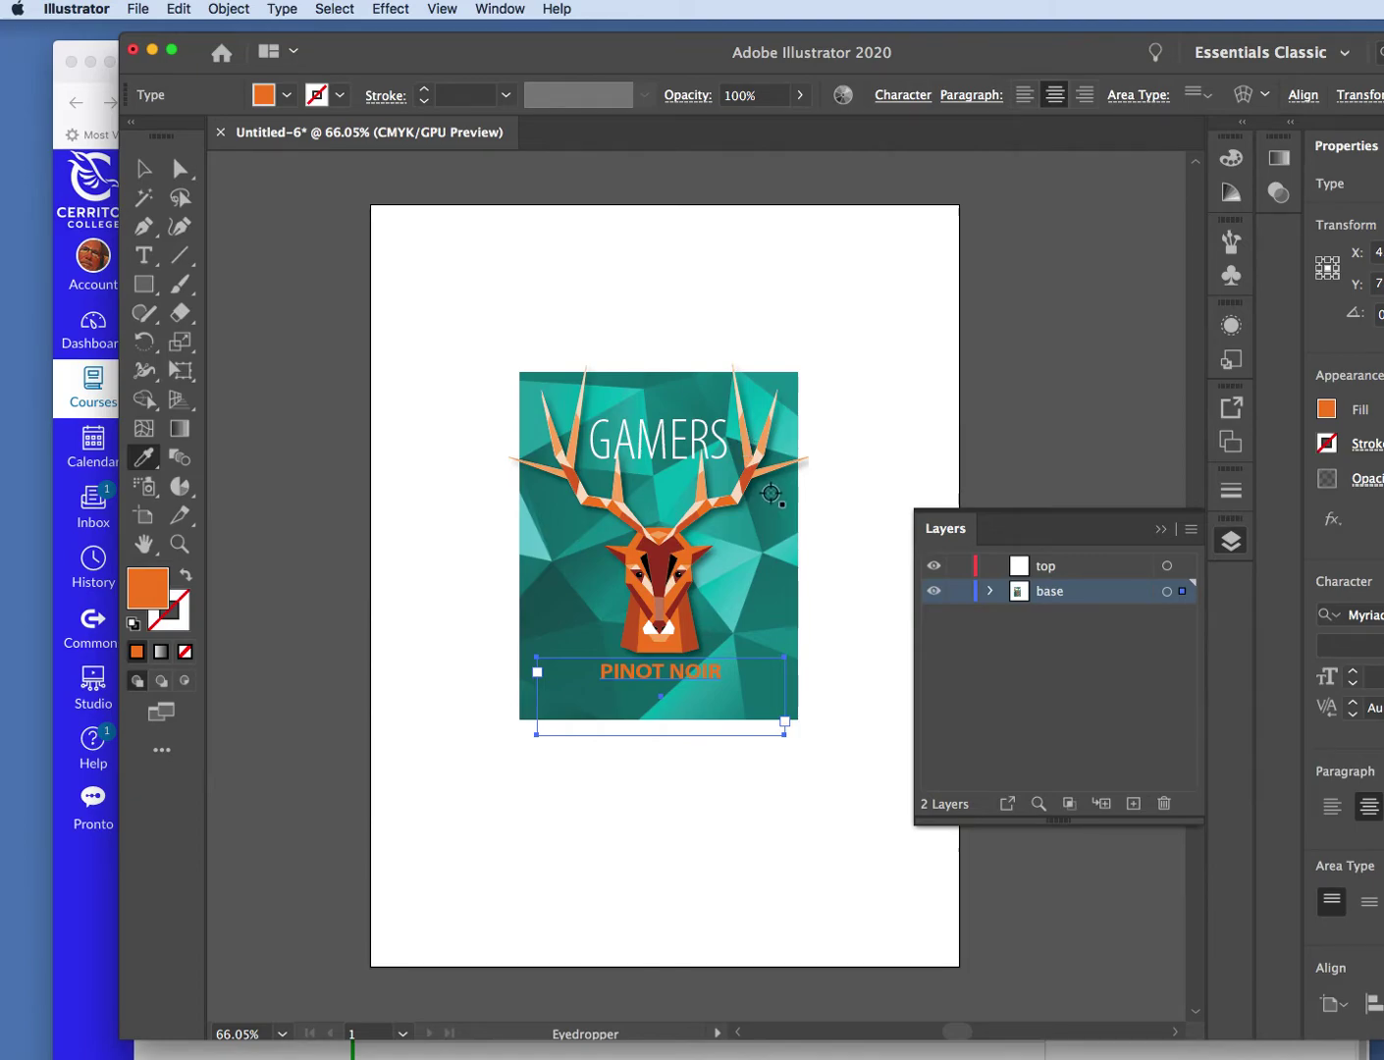
left_click(759, 458)
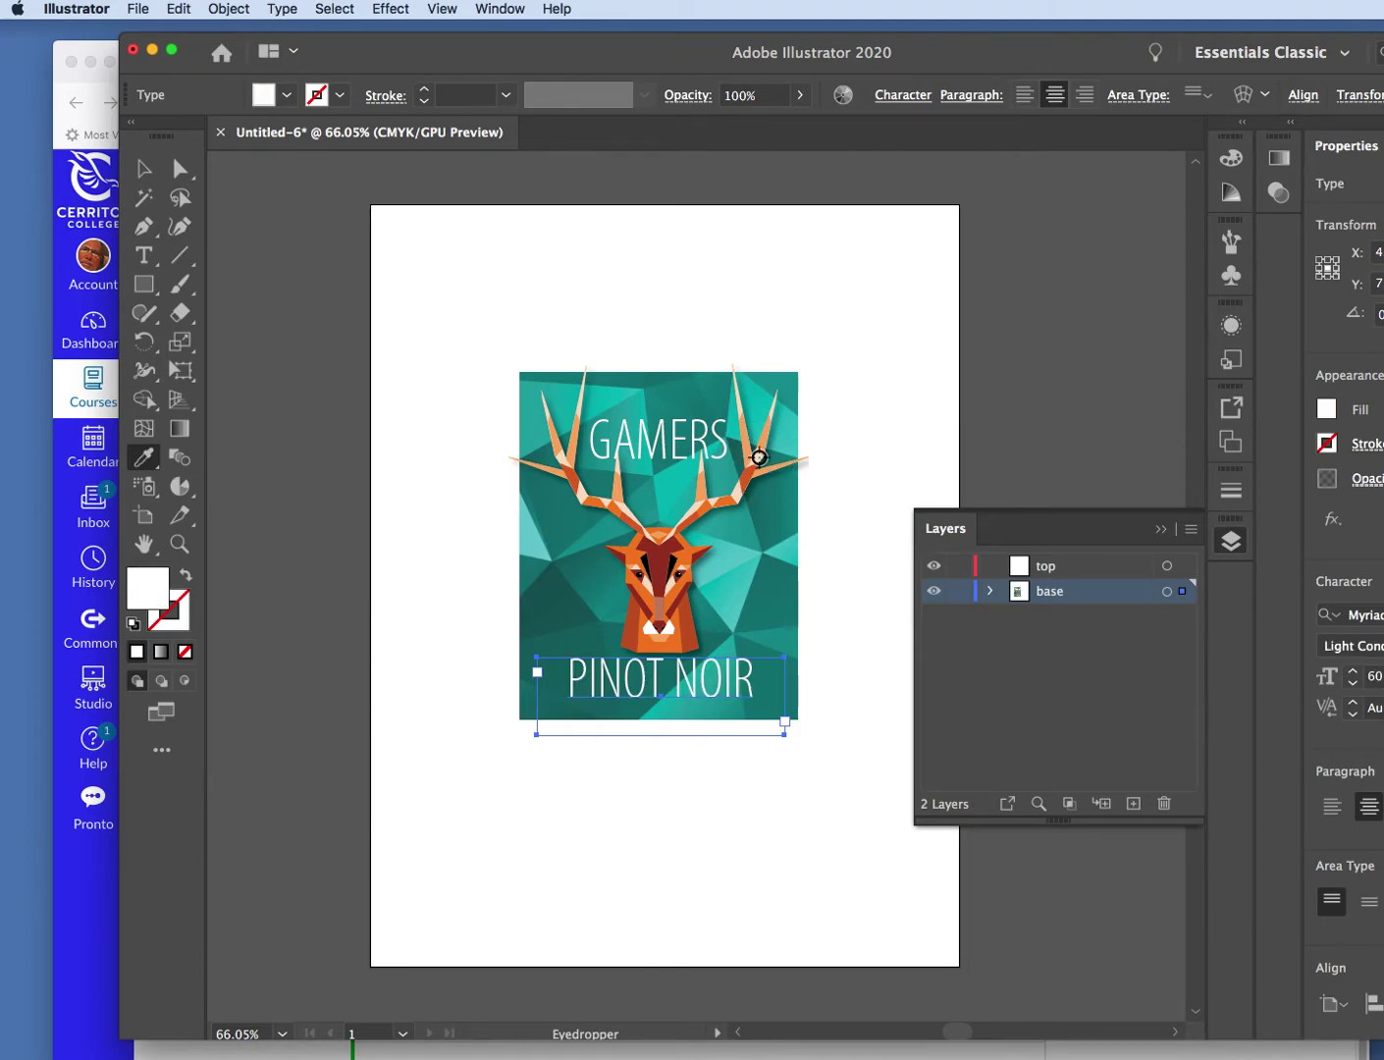
left_click(759, 481)
left_click(561, 457)
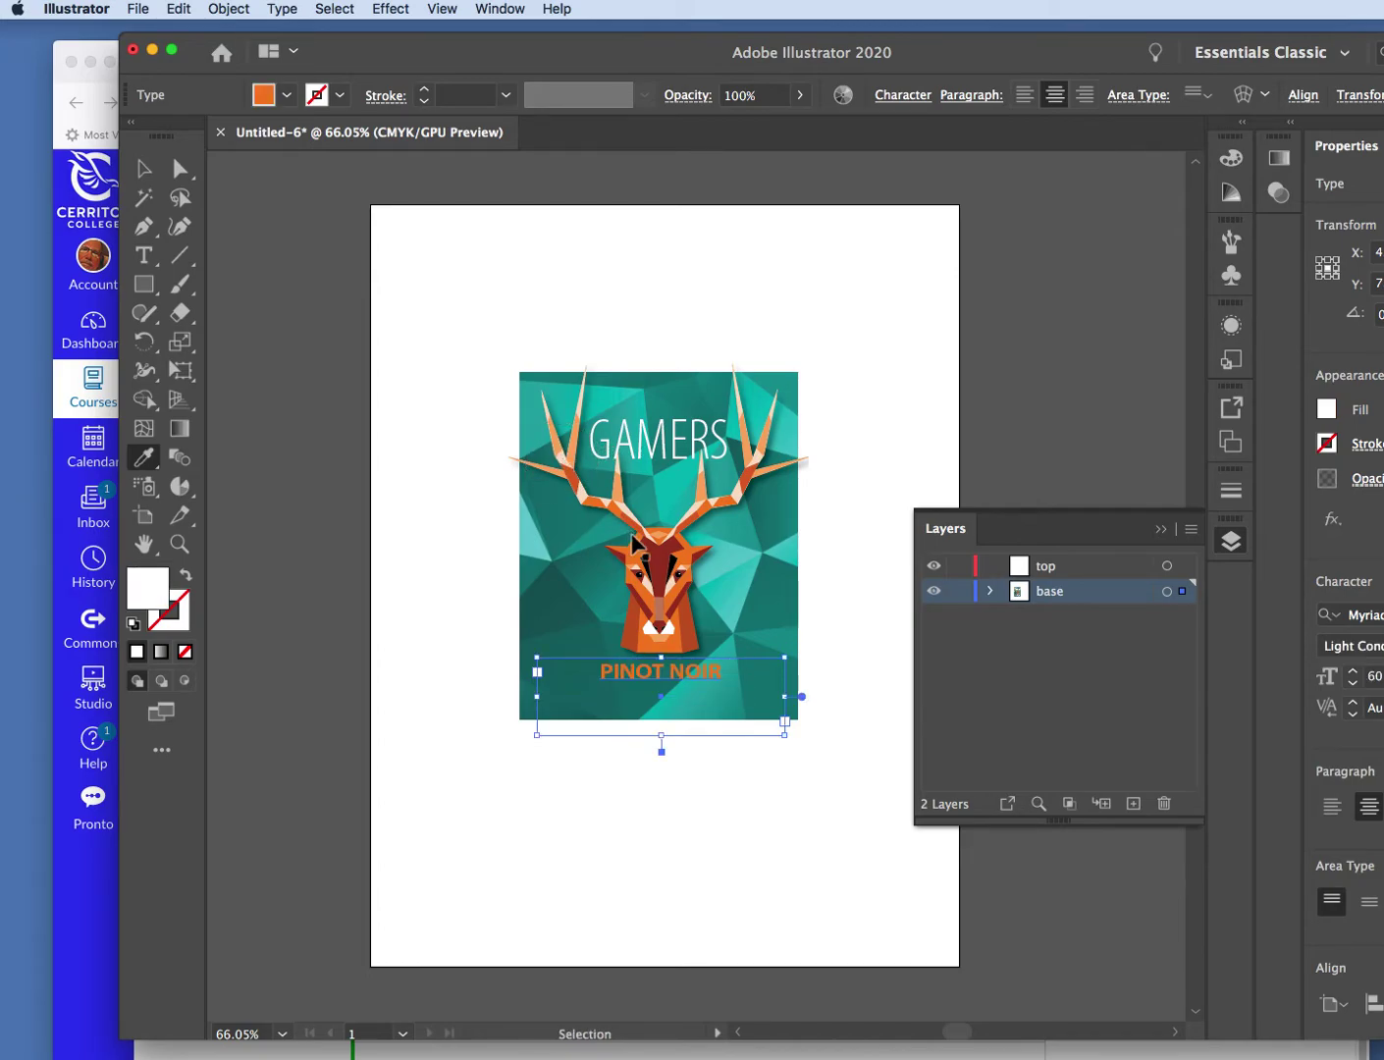
left_click(671, 629)
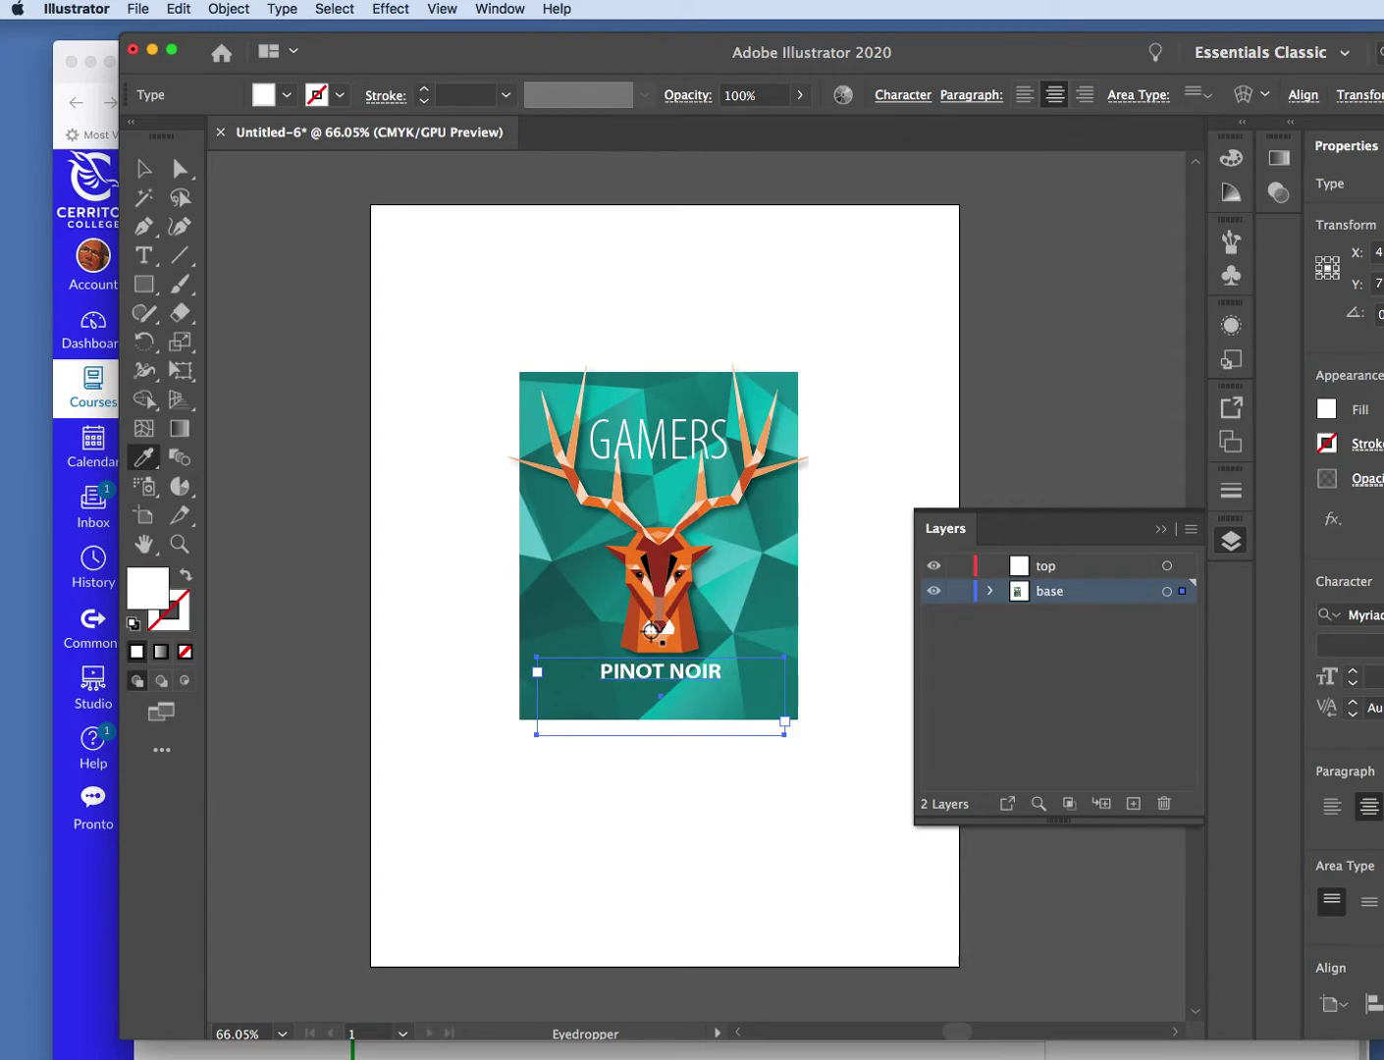
- Recolour the PINOT NOIR text with pale peach sampled from the stag's antler, and deselect it
left_click(632, 506)
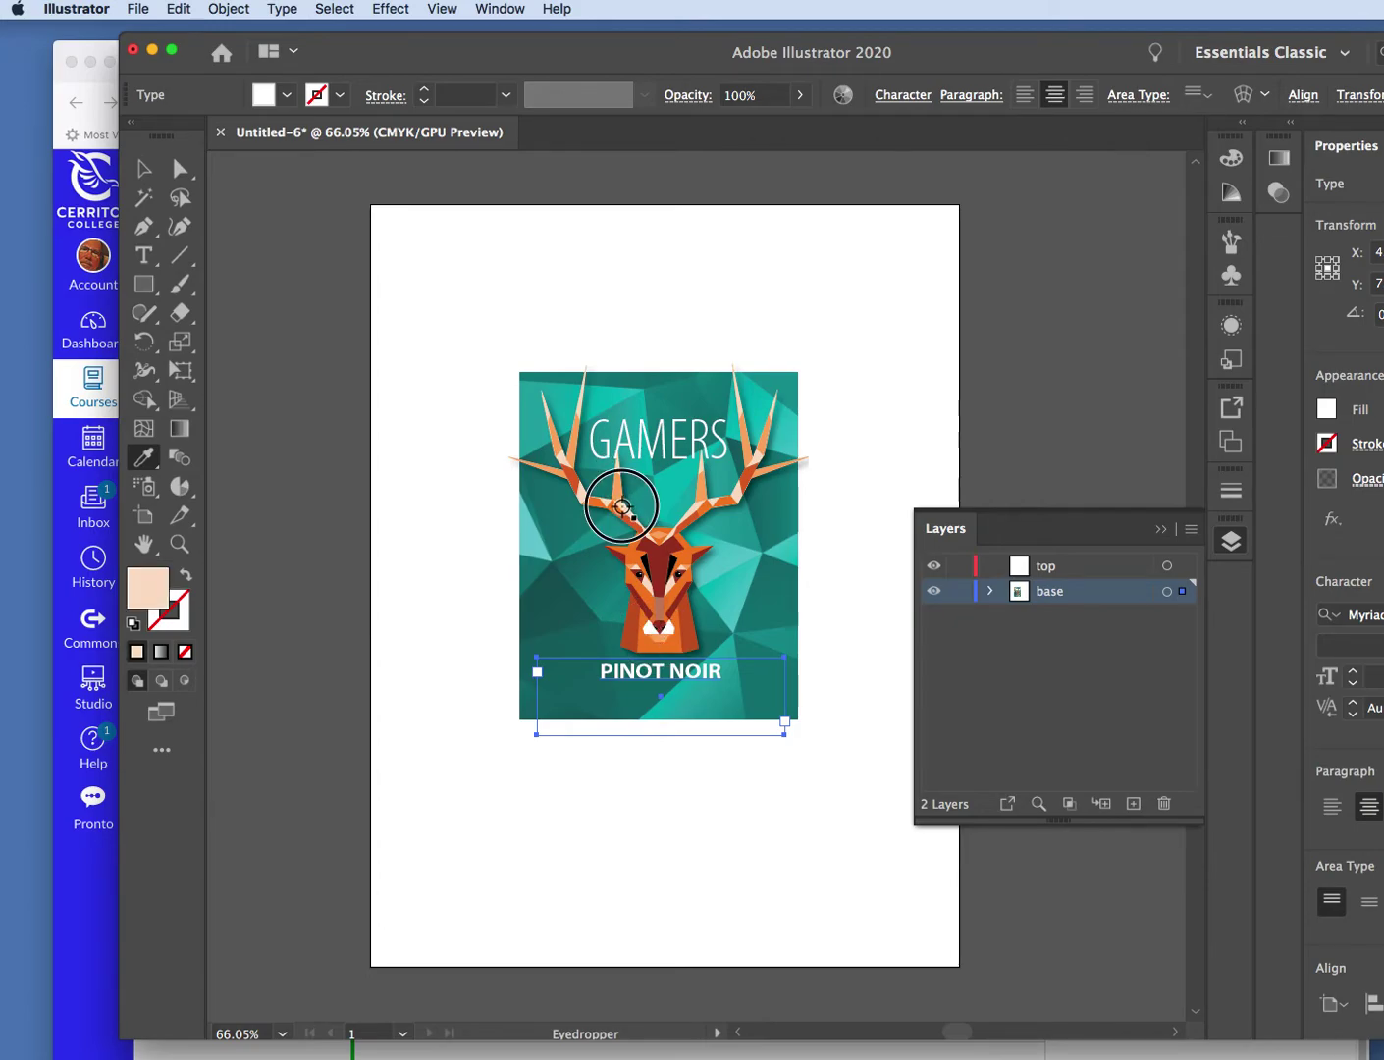
left_click(145, 163)
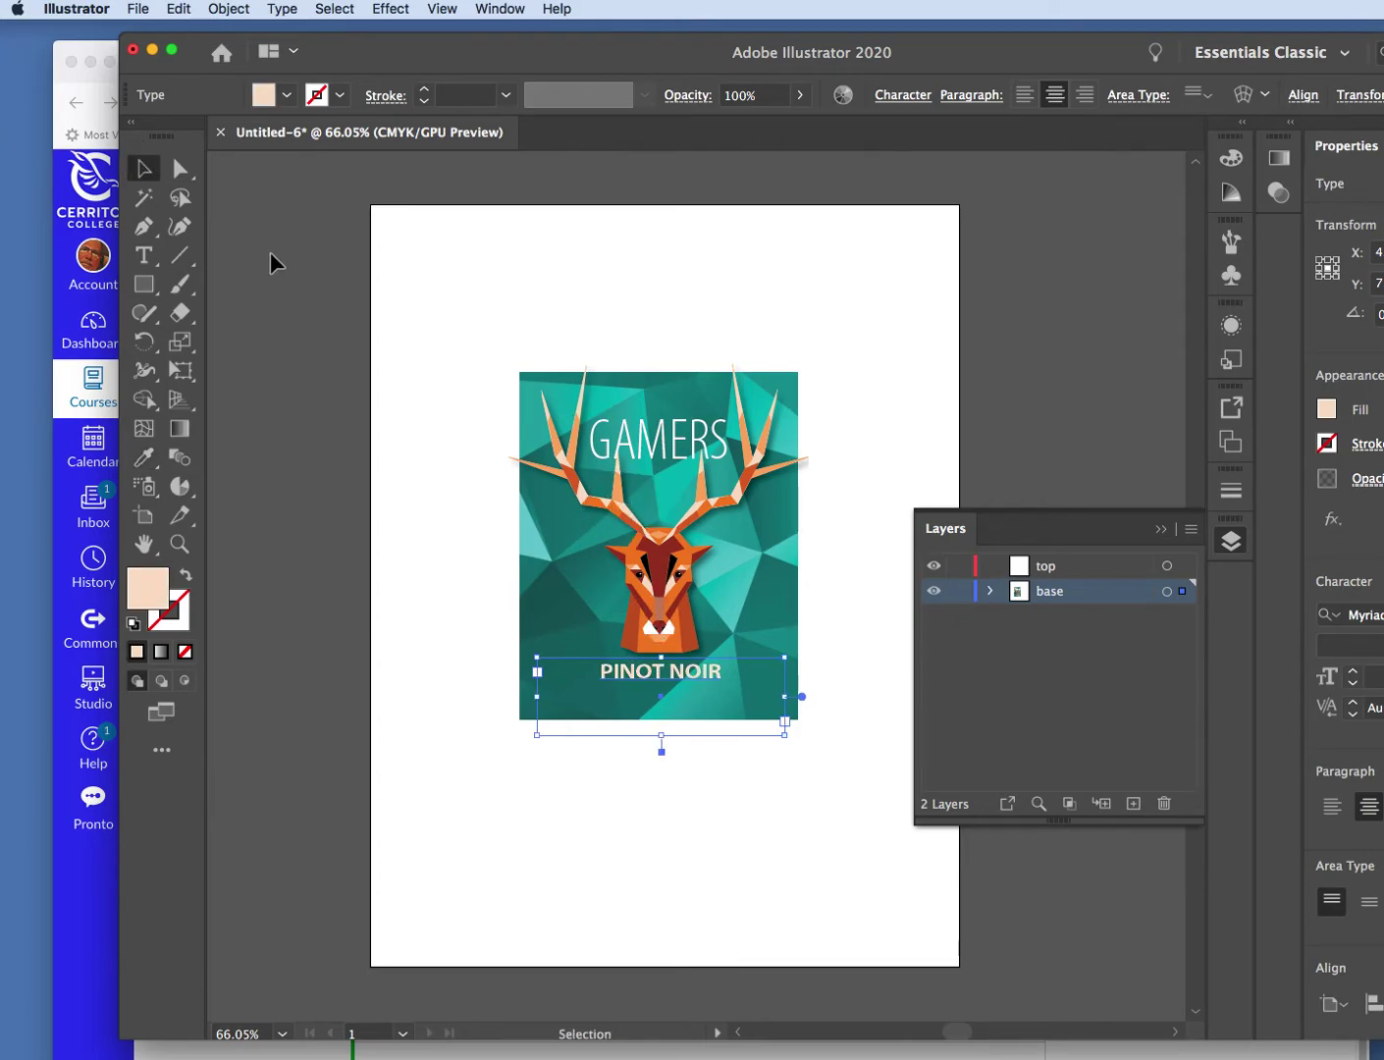
left_click(410, 385)
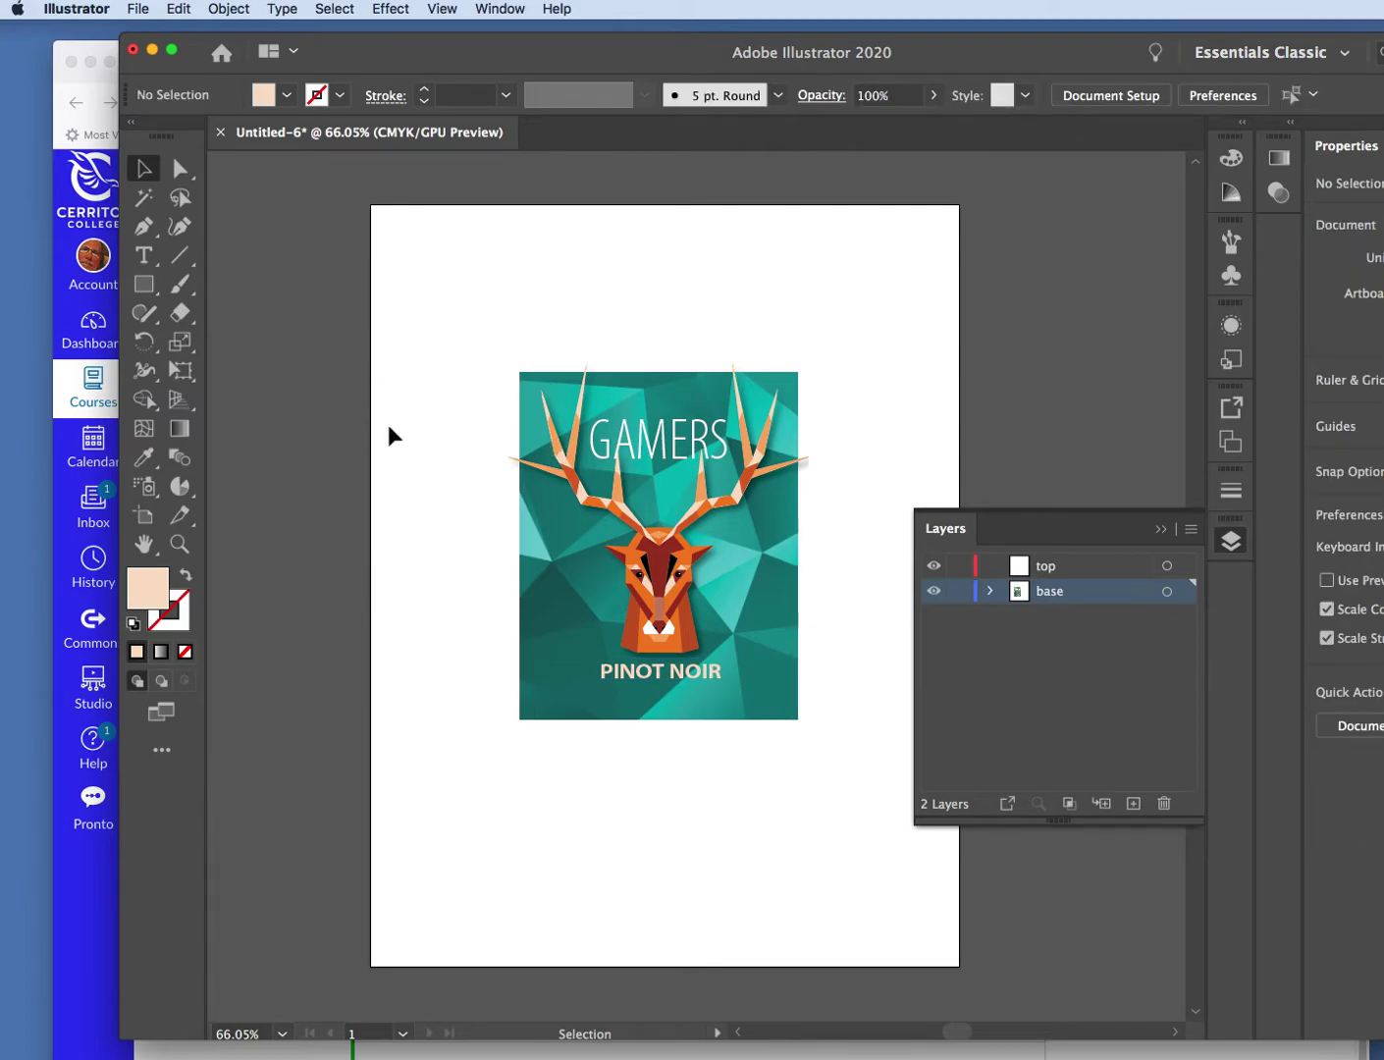
- Create a new area type box below the turquoise label, separate from the PINOT NOIR text
left_click(141, 257)
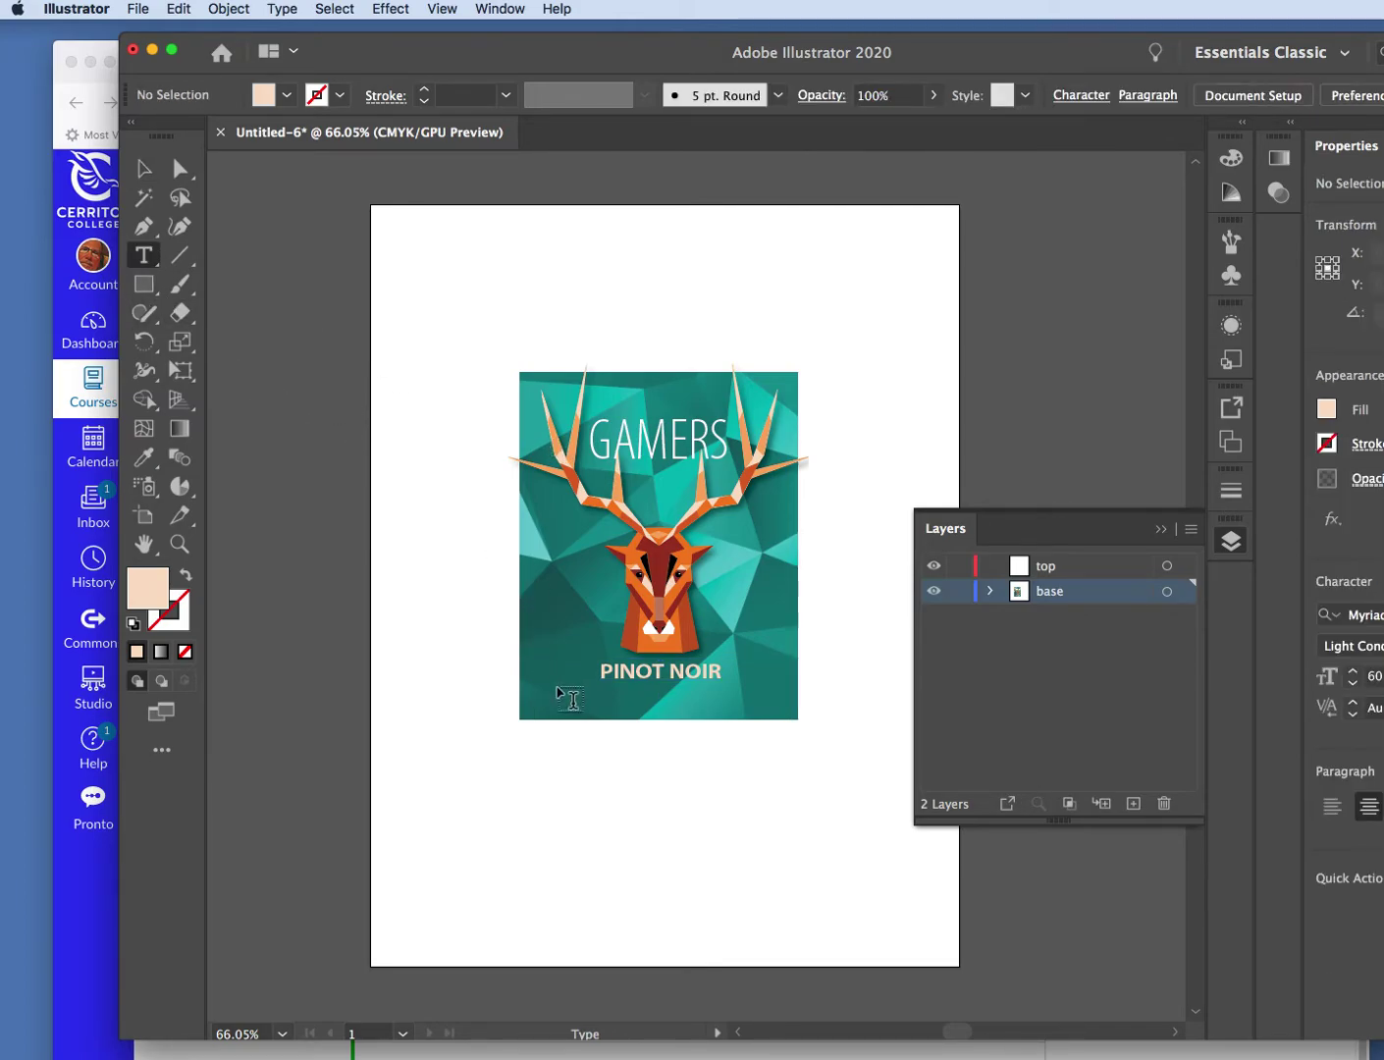
left_click(550, 746)
left_click_drag(548, 746, 744, 784)
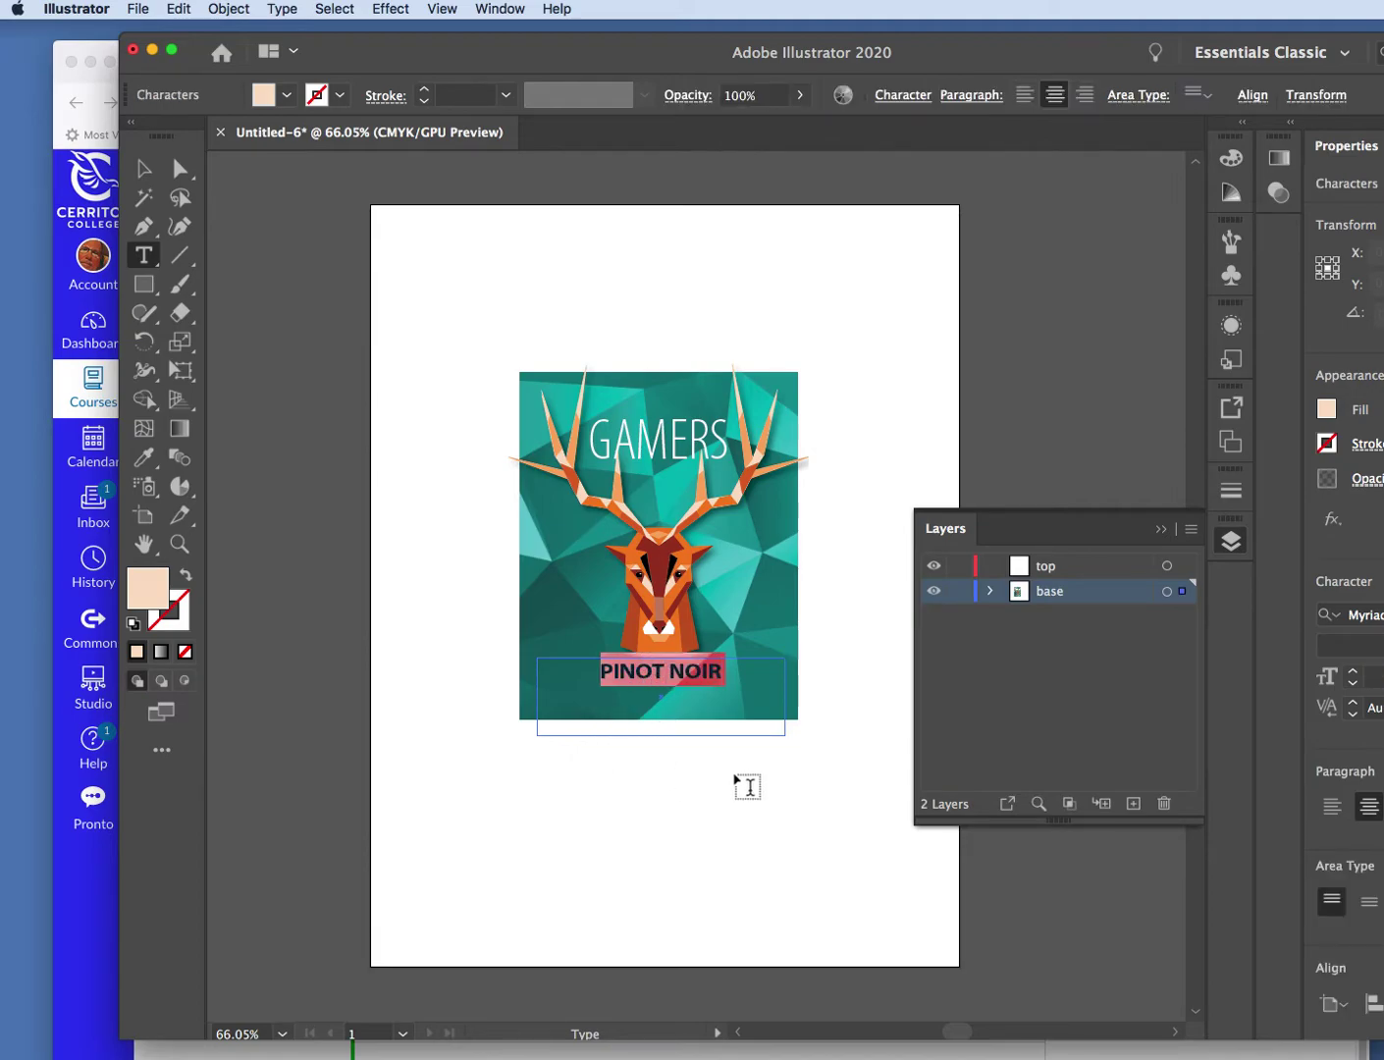
key("super+shift+a")
left_click_drag(554, 775, 792, 814)
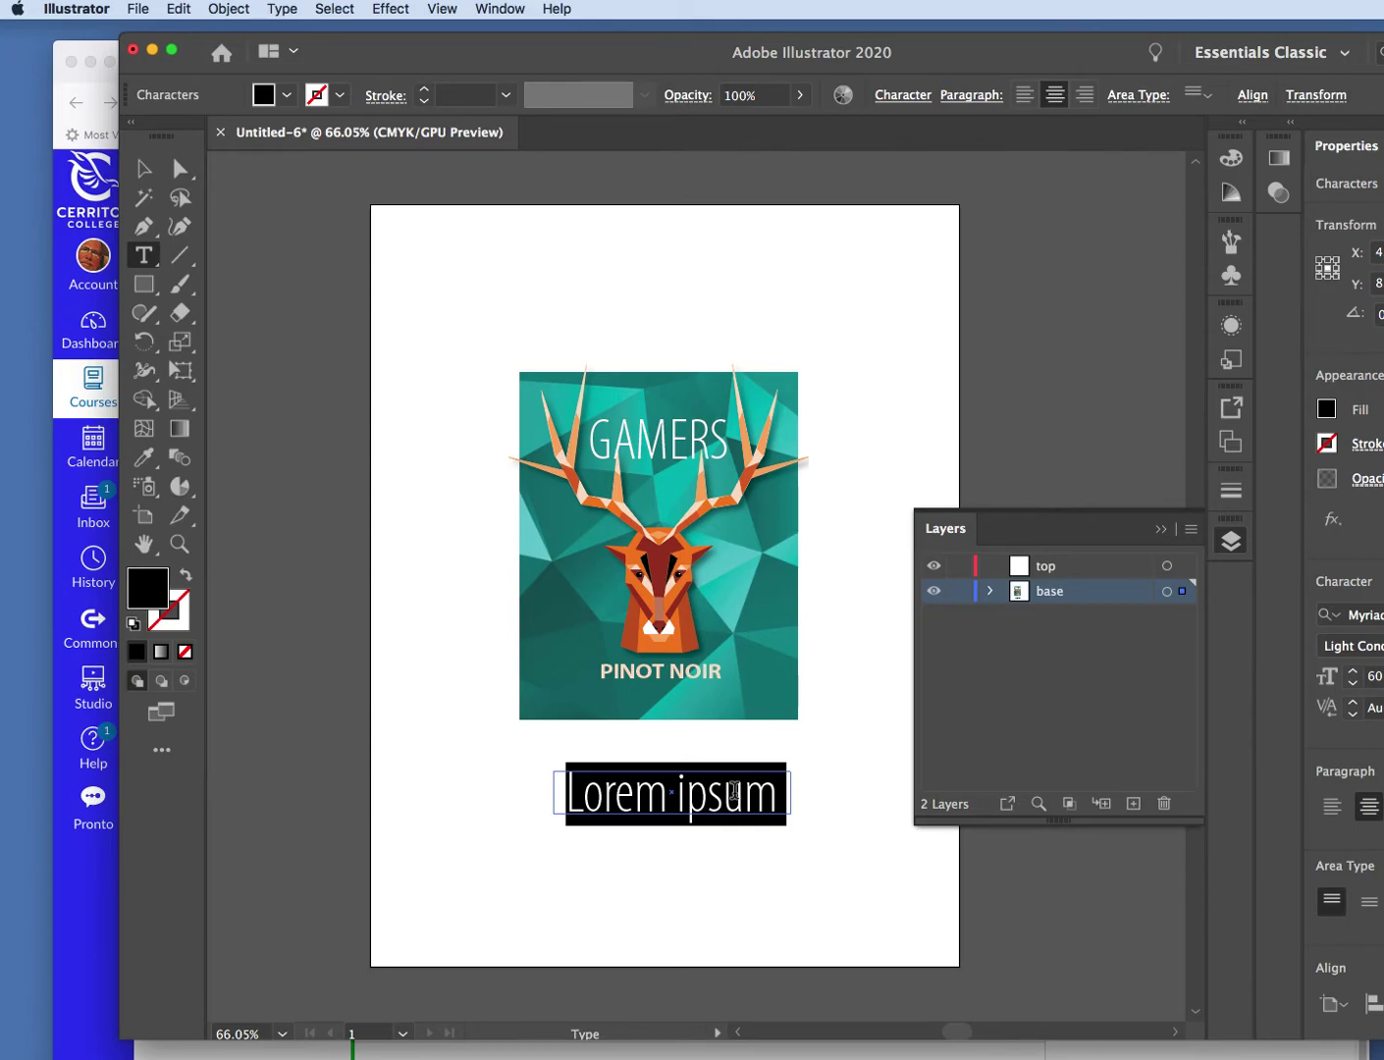
- Set the new box's placeholder text to Myriad Pro SemiExtended at 12 pt
left_click(909, 95)
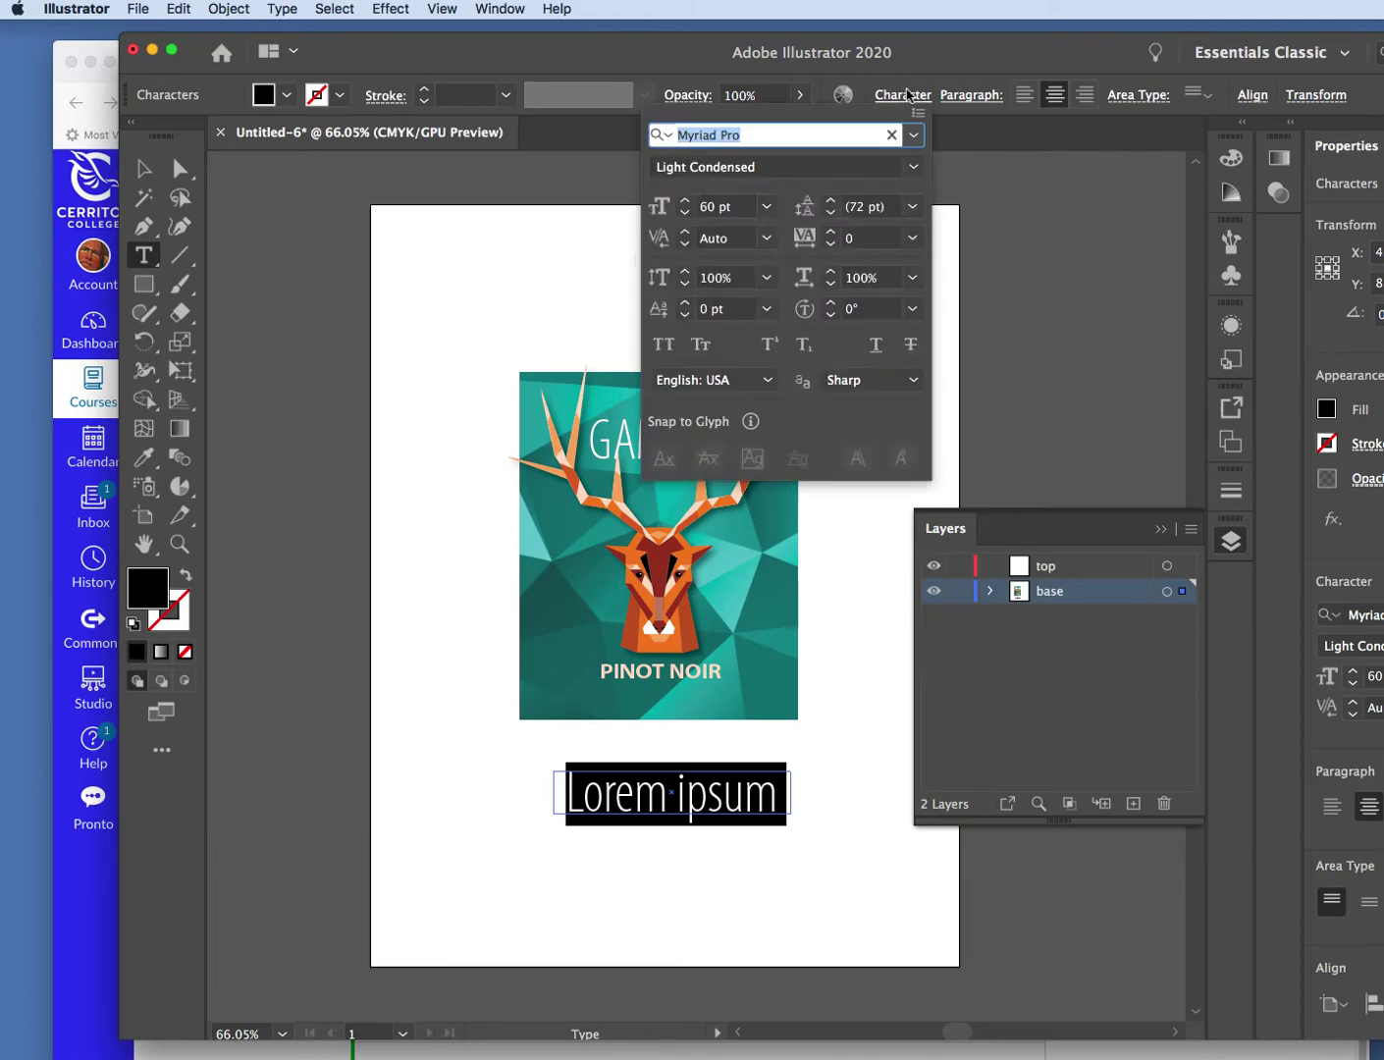
left_click(912, 165)
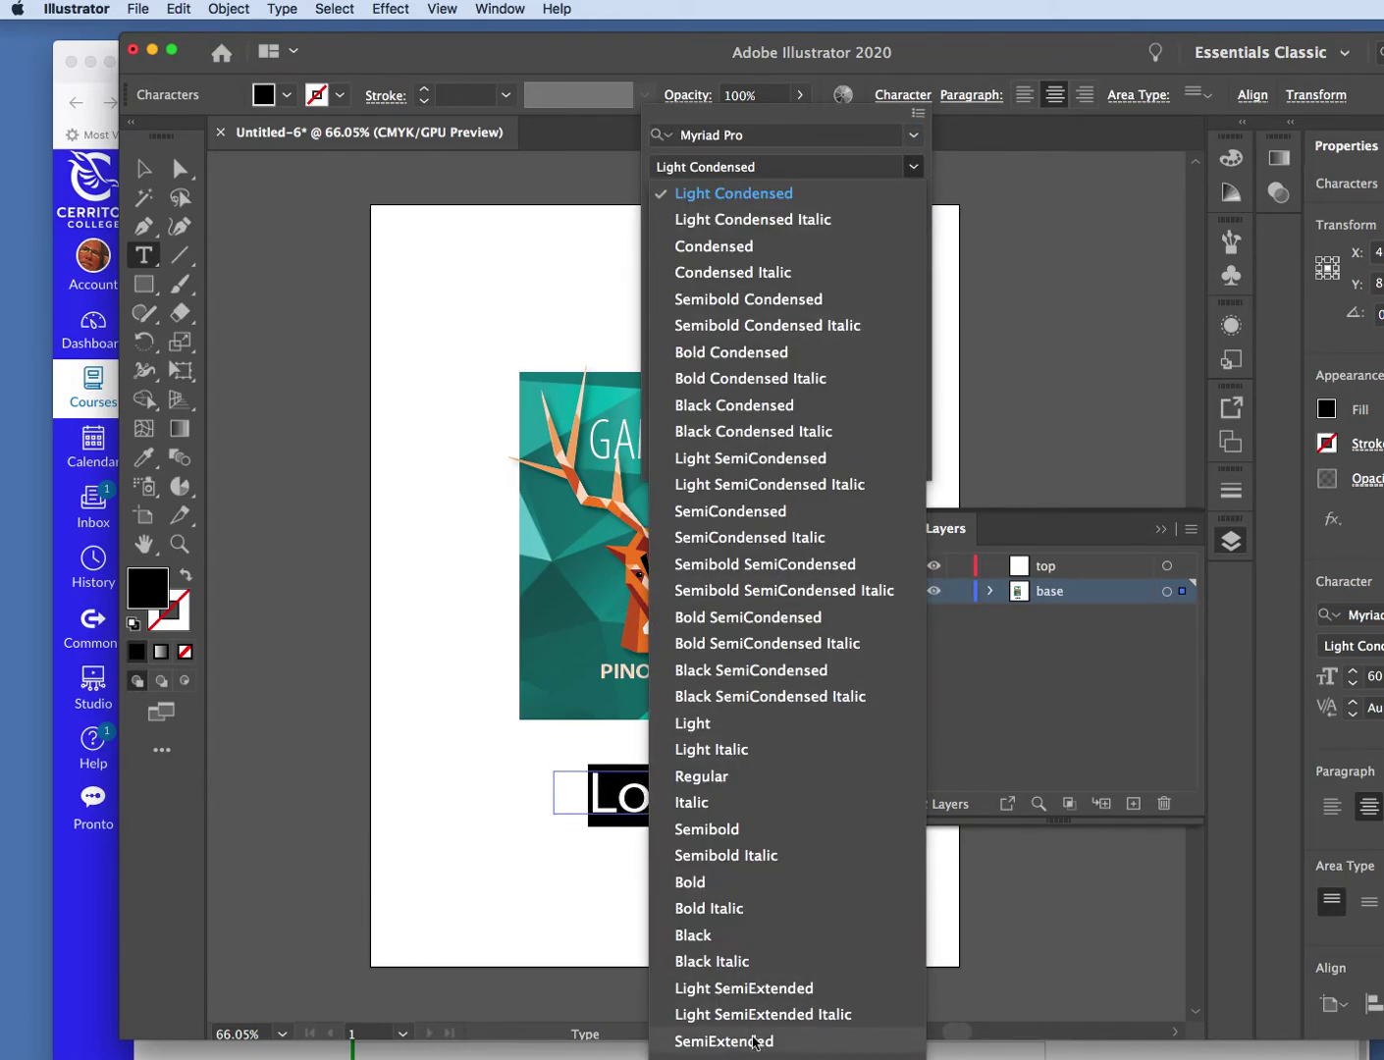
left_click(776, 1040)
double_click(722, 785)
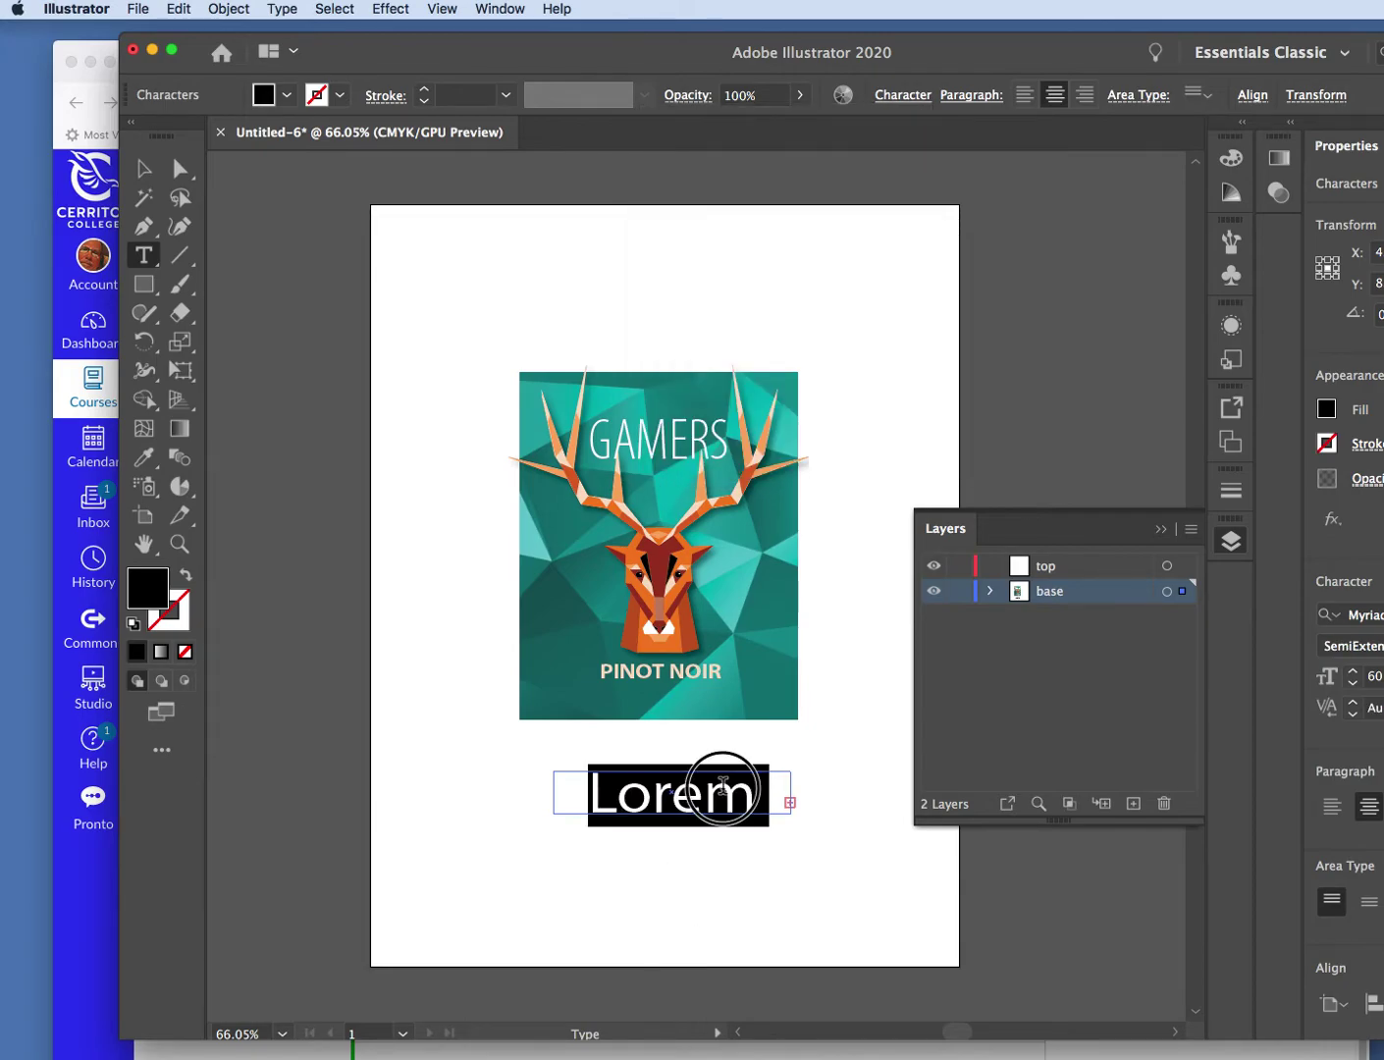
left_click(905, 98)
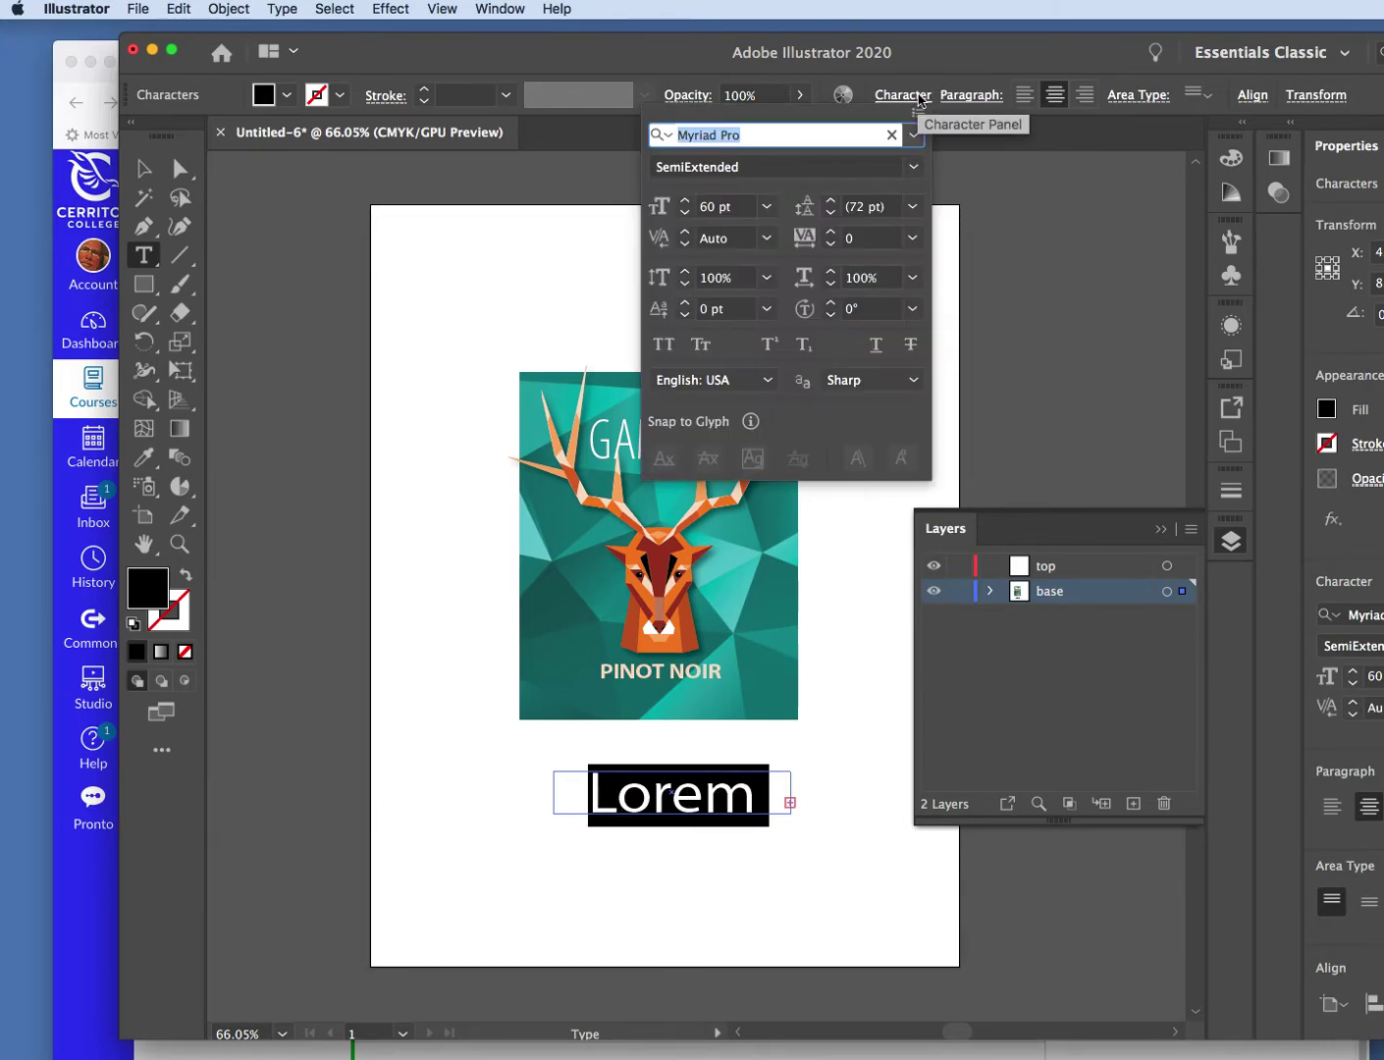
left_click(764, 208)
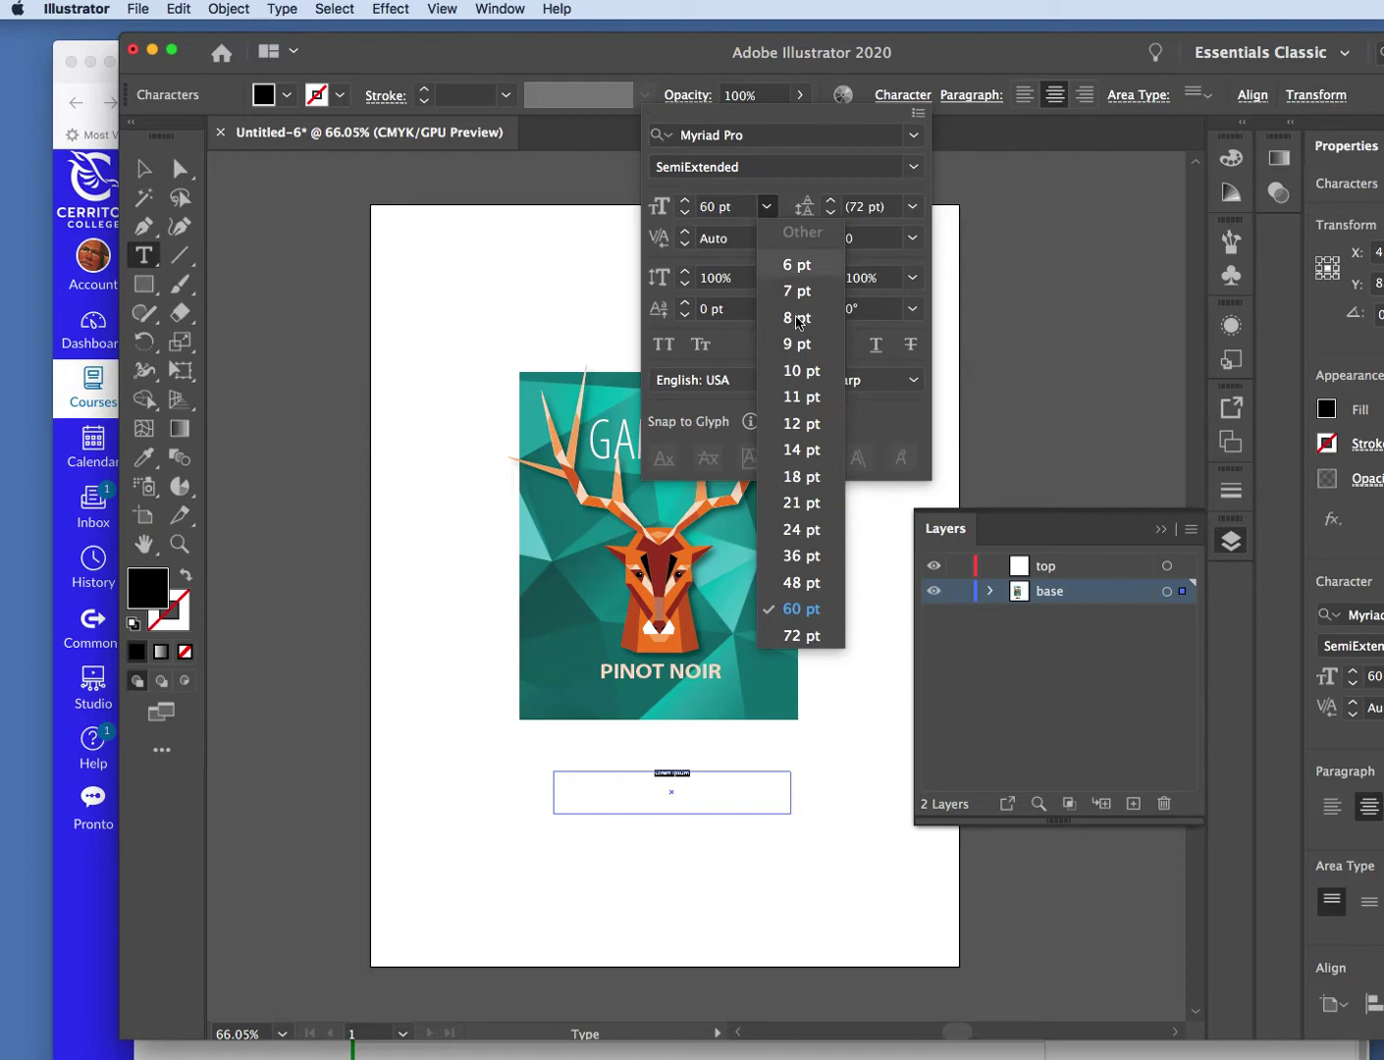
left_click(809, 403)
left_click(696, 782)
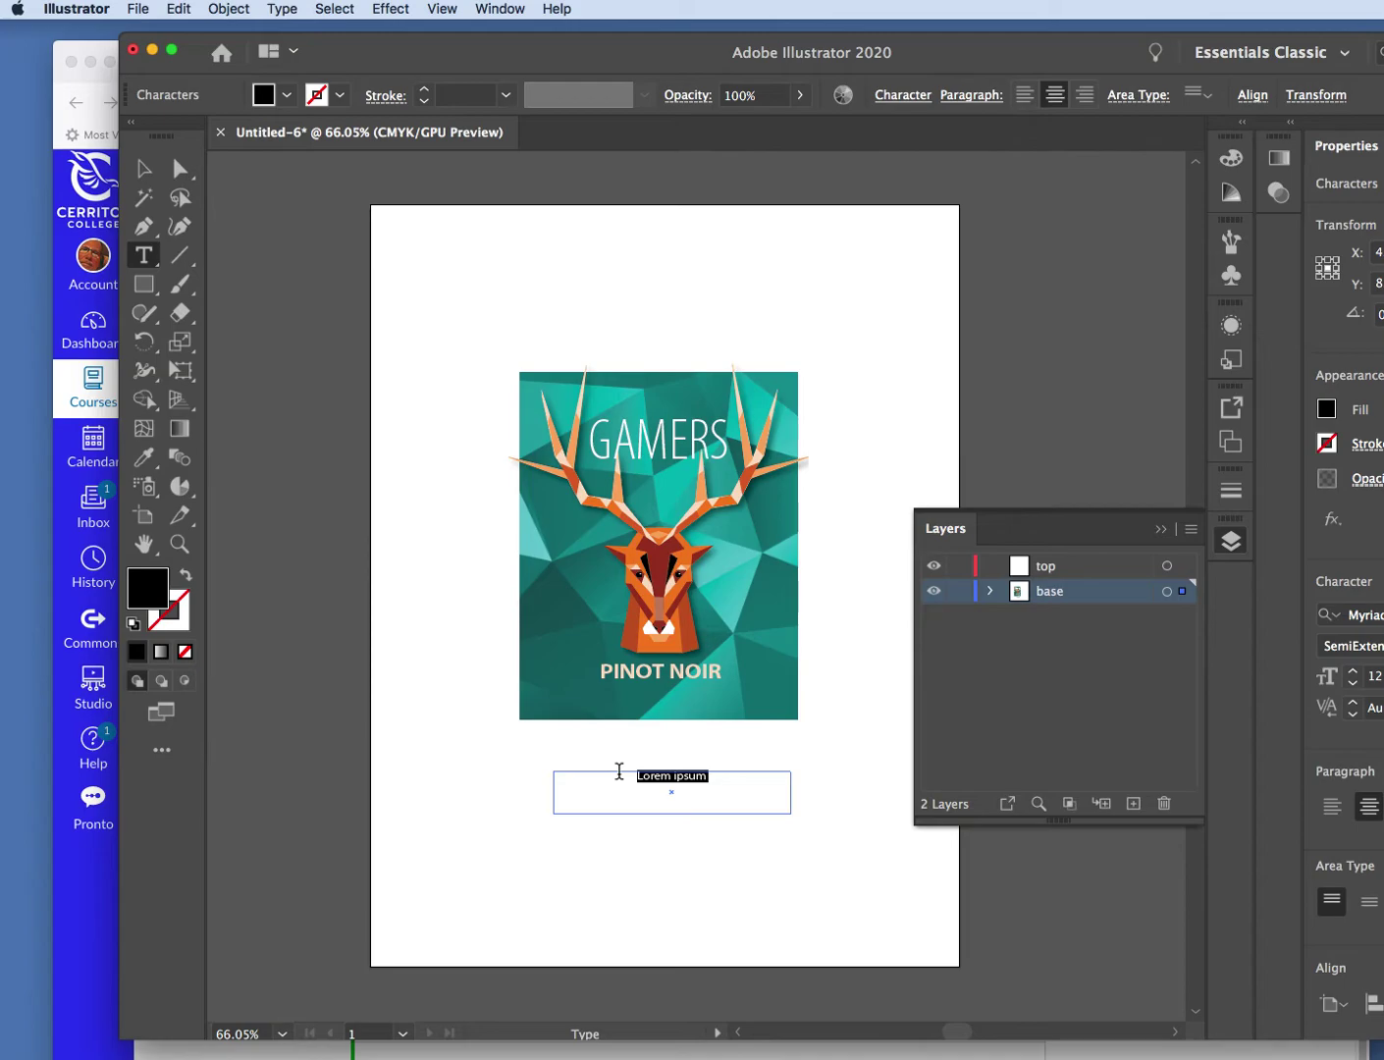
- Replace the placeholder text with CLIFF MAY RANCHOS ESTATES and 2020 on a second line
type("a")
type("LIFF")
type(" MAT")
key("BackSpace")
key("BackSpace")
type("YRAN")
key("BackSpace")
key("BackSpace")
key("BackSpace")
type("RANCHOS ESTATESTETES")
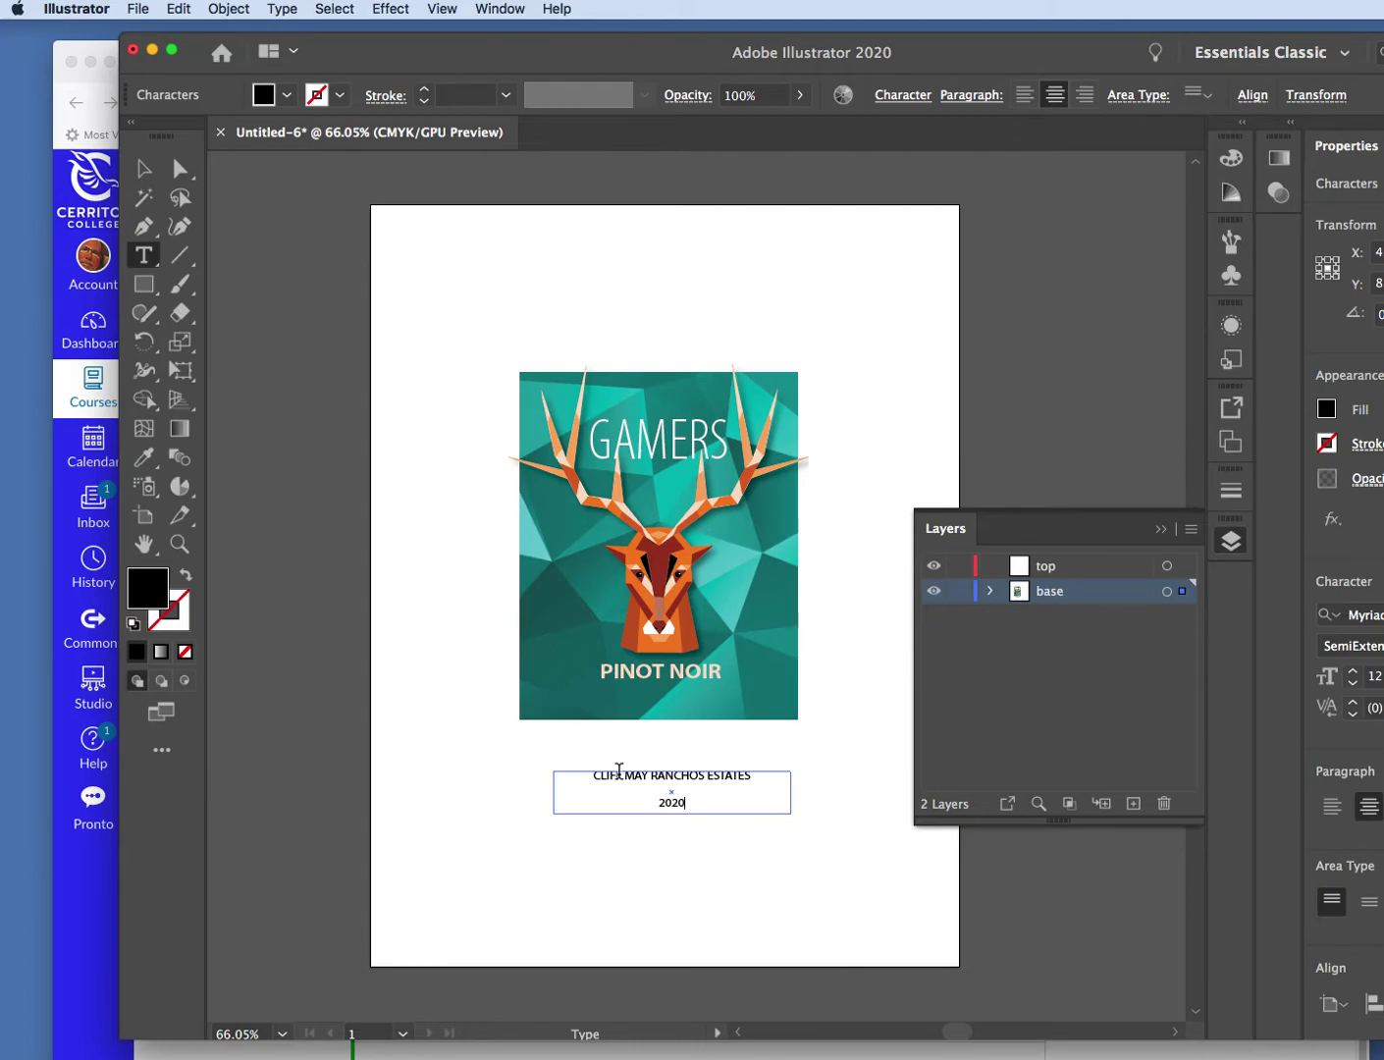
- Set the 2020 line in the estate text box to 20 pt
left_click_drag(689, 807, 614, 798)
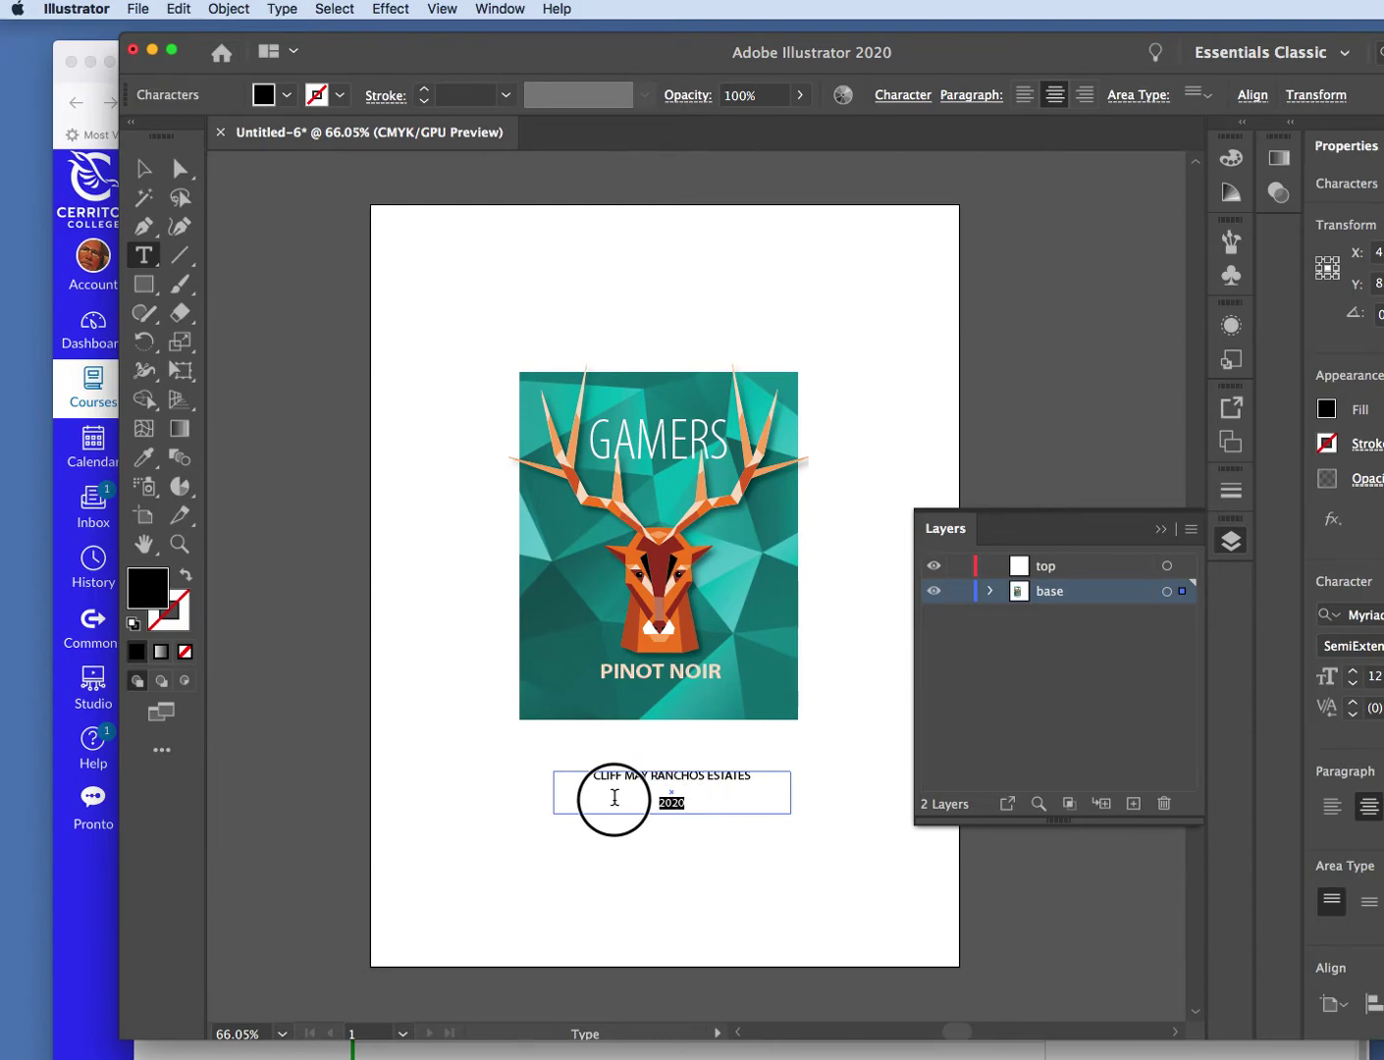
left_click(802, 95)
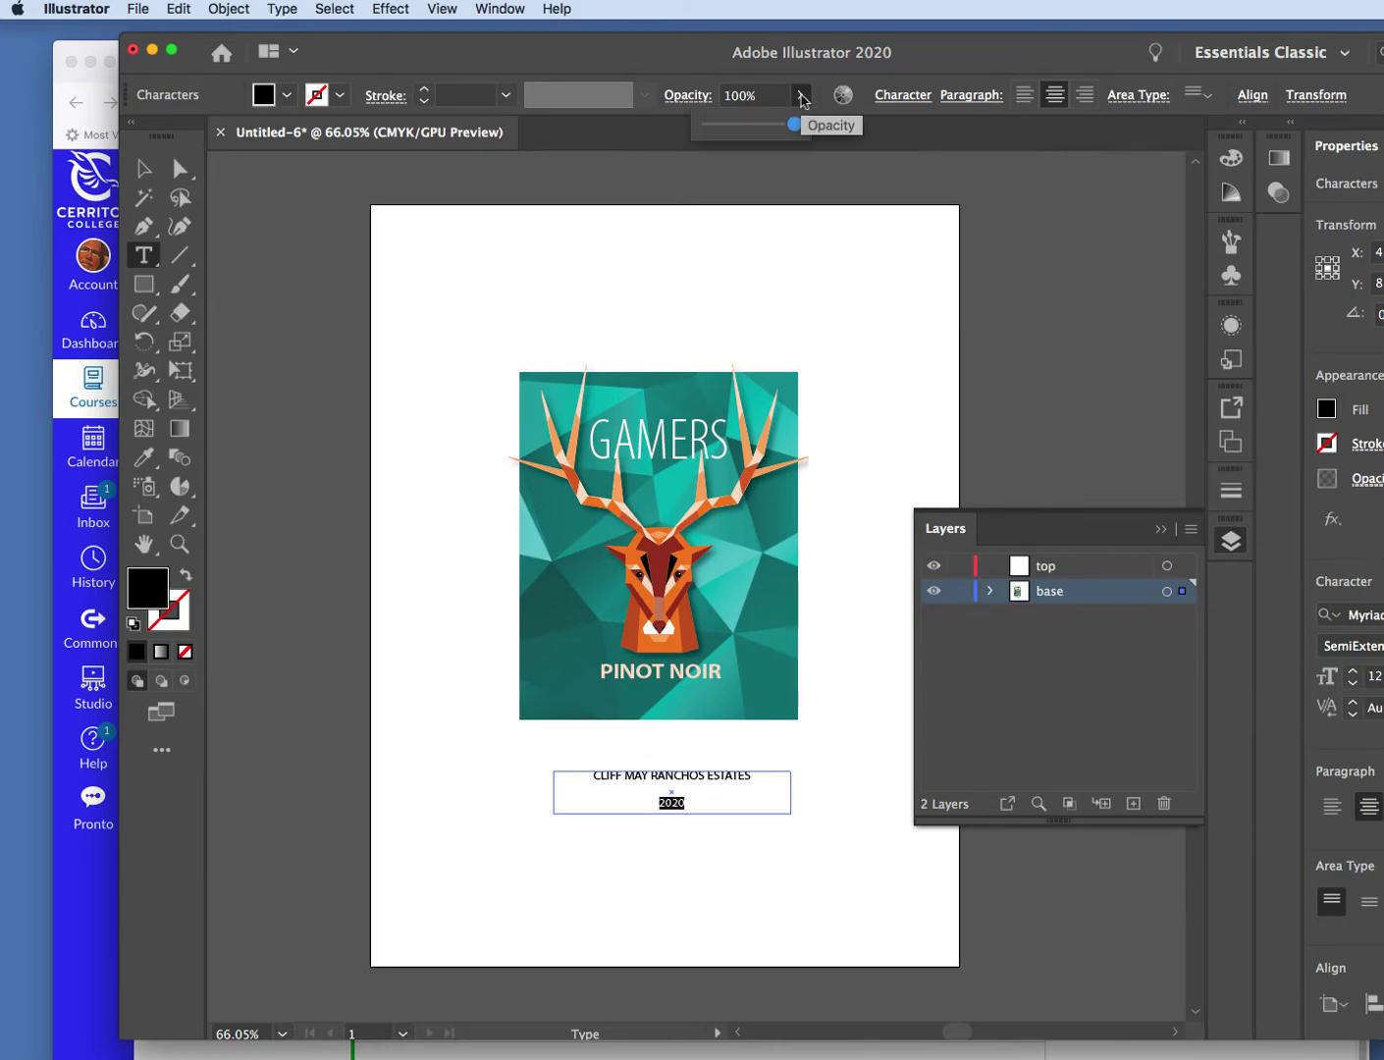
left_click(900, 95)
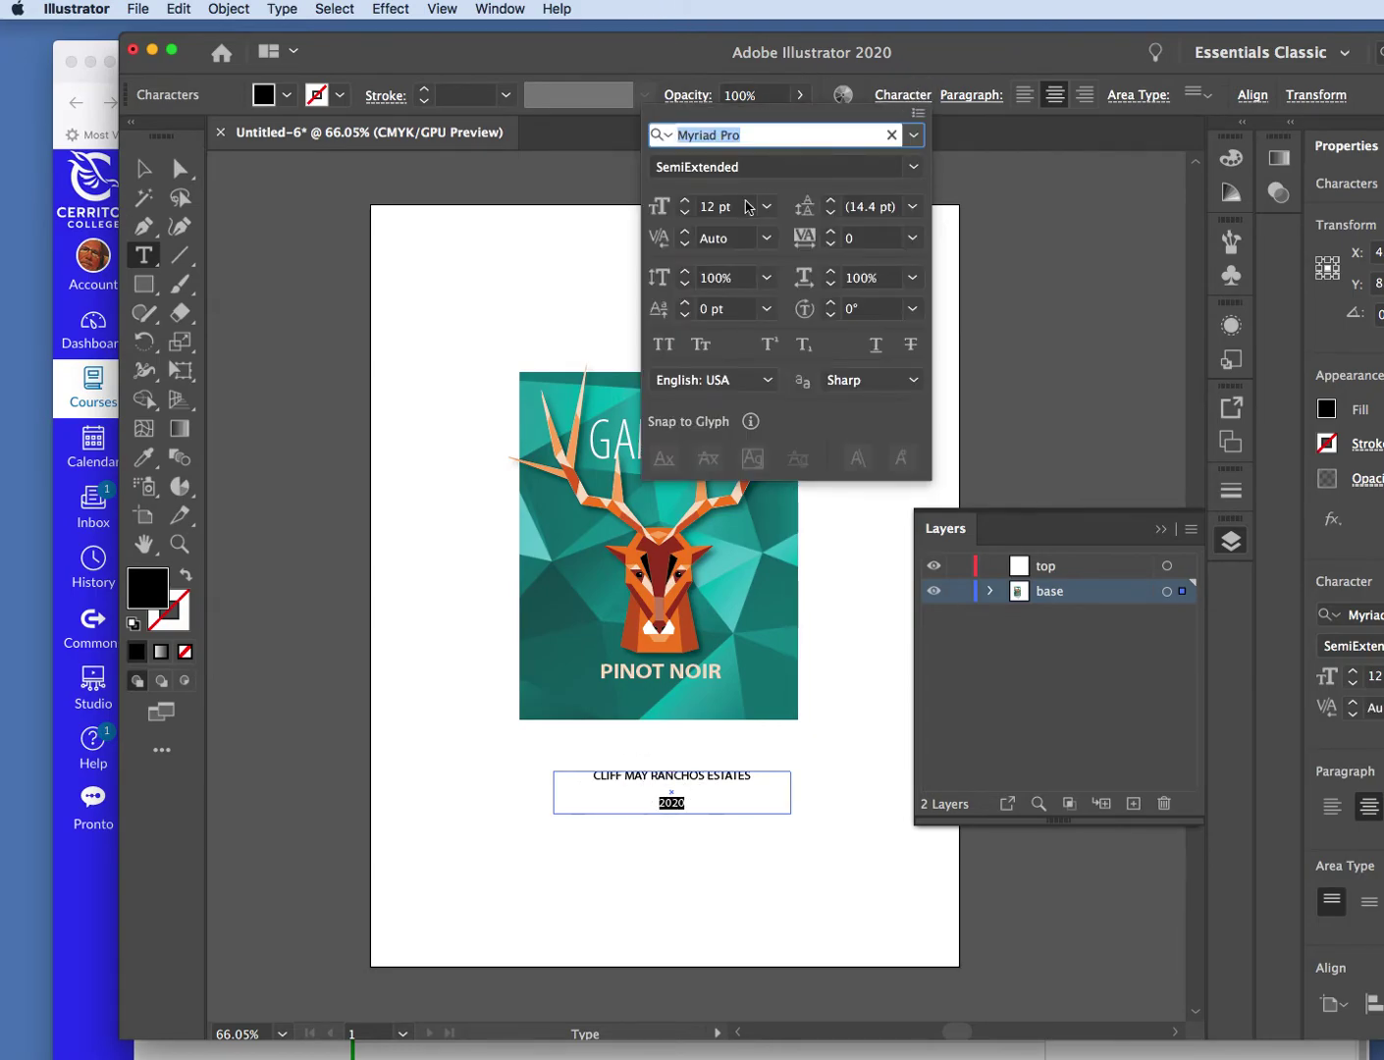
left_click(687, 200)
left_click(687, 200)
left_click(685, 200)
left_click(686, 200)
left_click(686, 200)
left_click(687, 201)
left_click(687, 201)
left_click(686, 201)
left_click(146, 166)
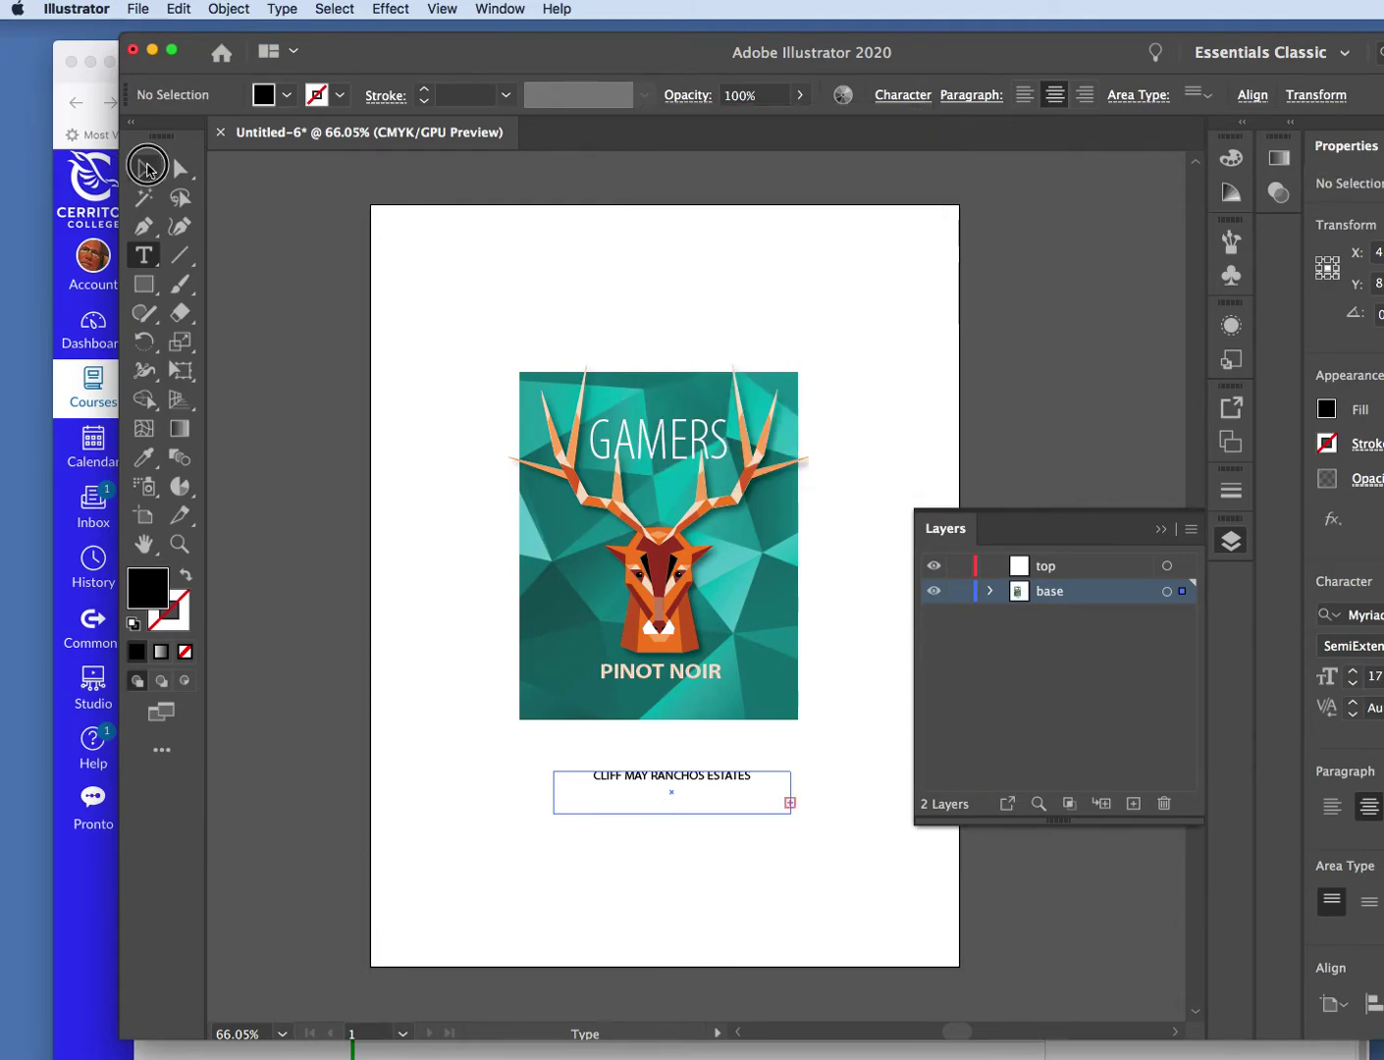
- Shift the estate text box slightly and extend its lower edge to fit the enlarged 2020 line
left_click(179, 169)
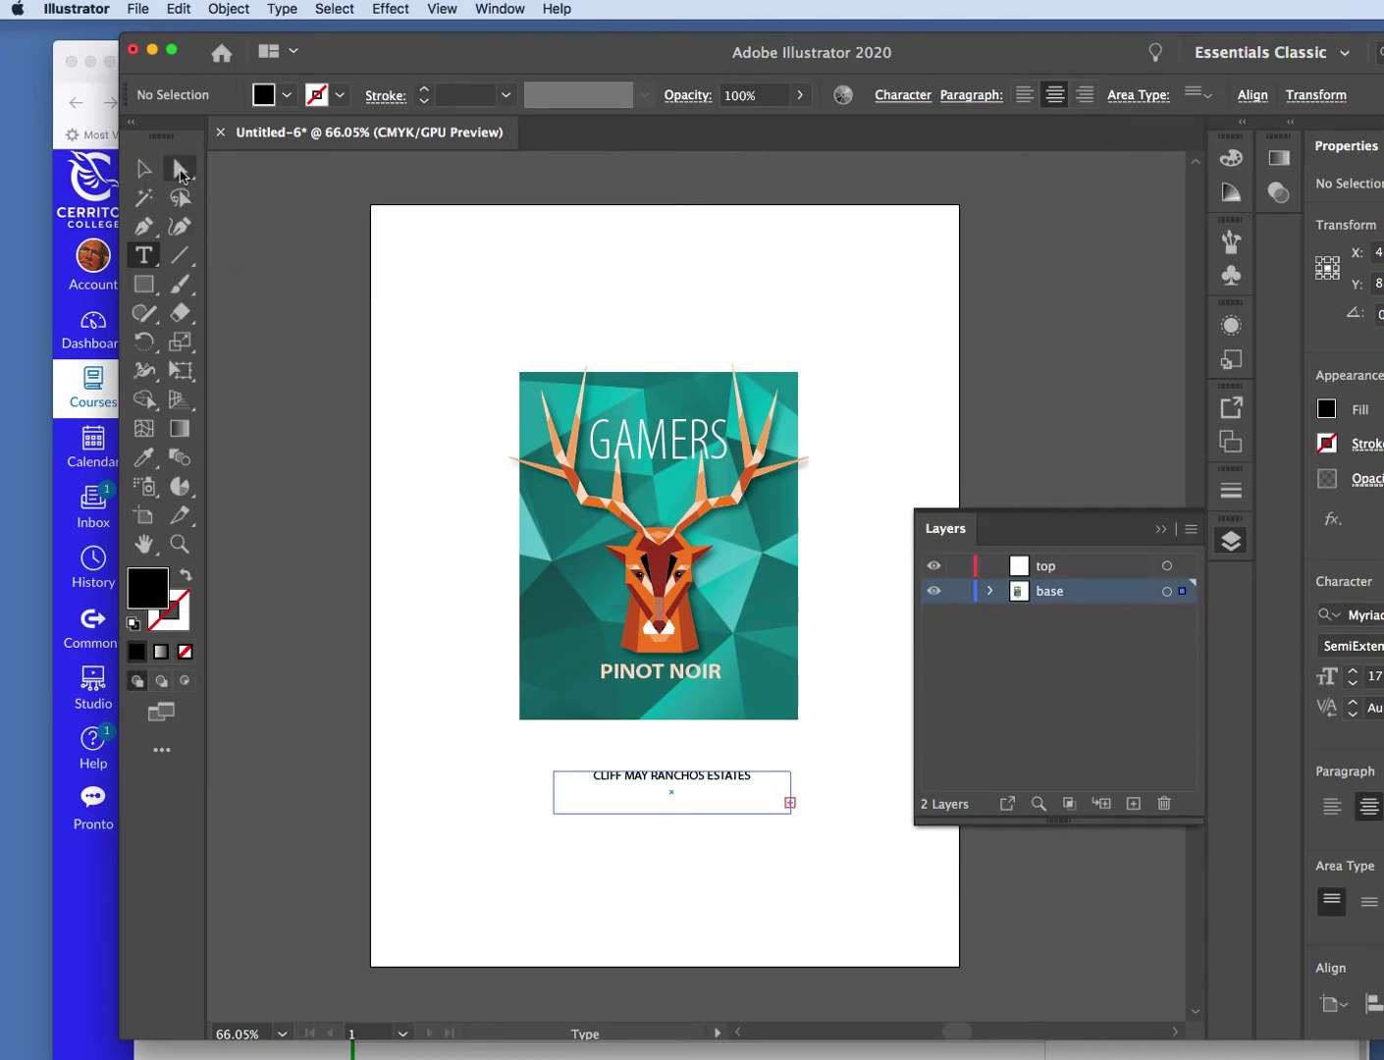
left_click_drag(791, 819, 796, 830)
left_click(665, 855)
left_click(144, 170)
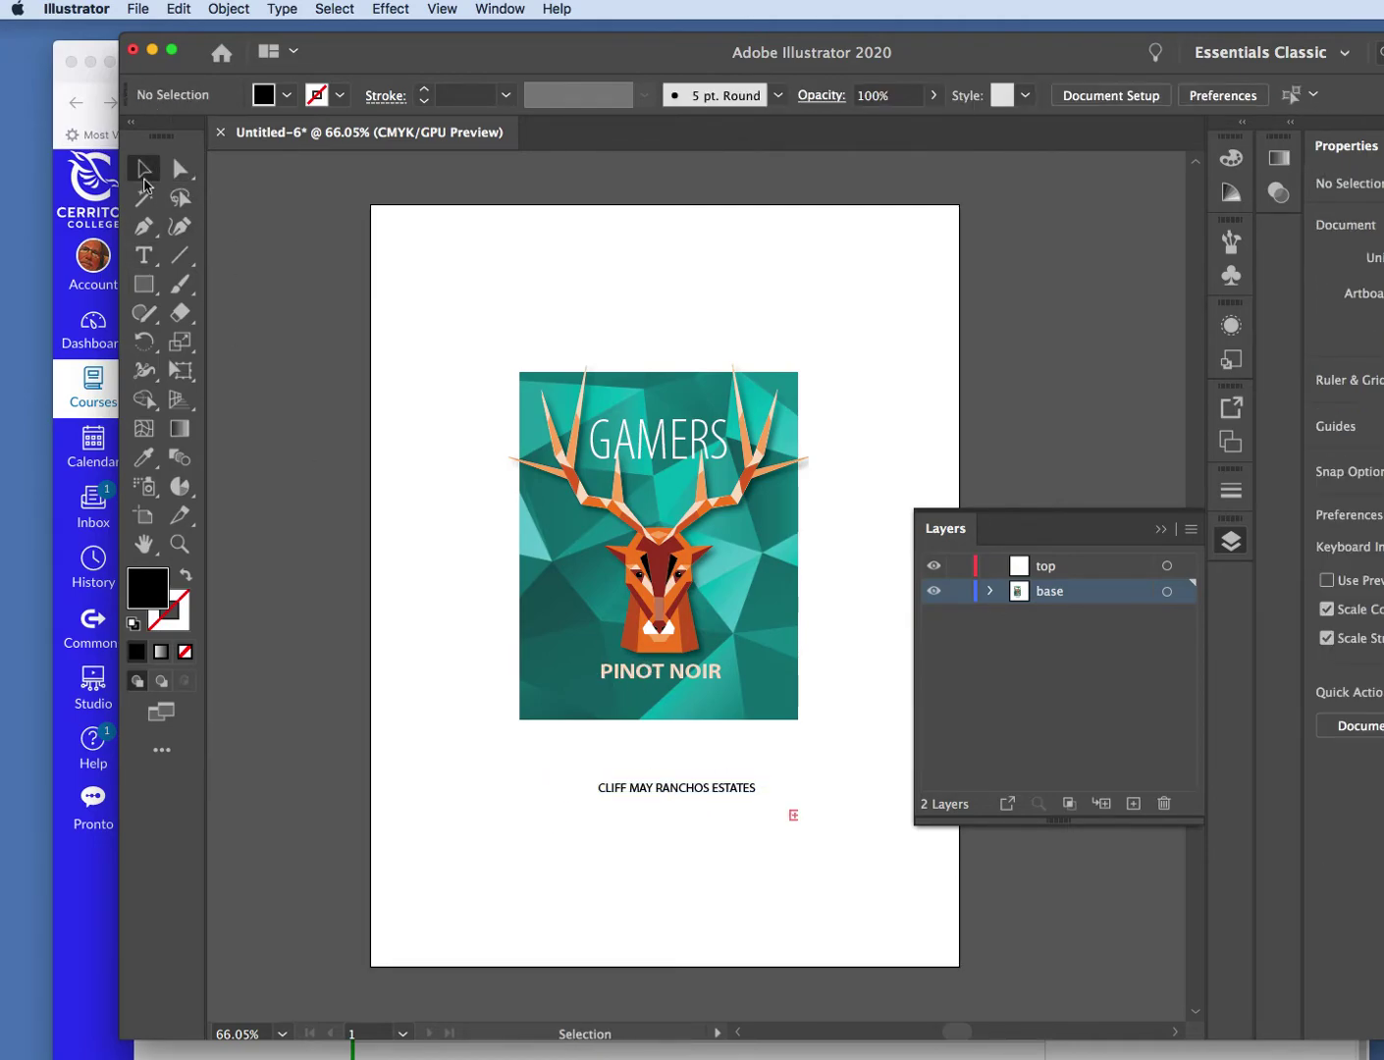
left_click(666, 801)
left_click_drag(679, 829, 675, 845)
left_click(743, 861)
- Set the leading of both the CLIFF MAY RANCHOS ESTATES and 2020 lines to 12 pt, and deselect the text
left_click(143, 255)
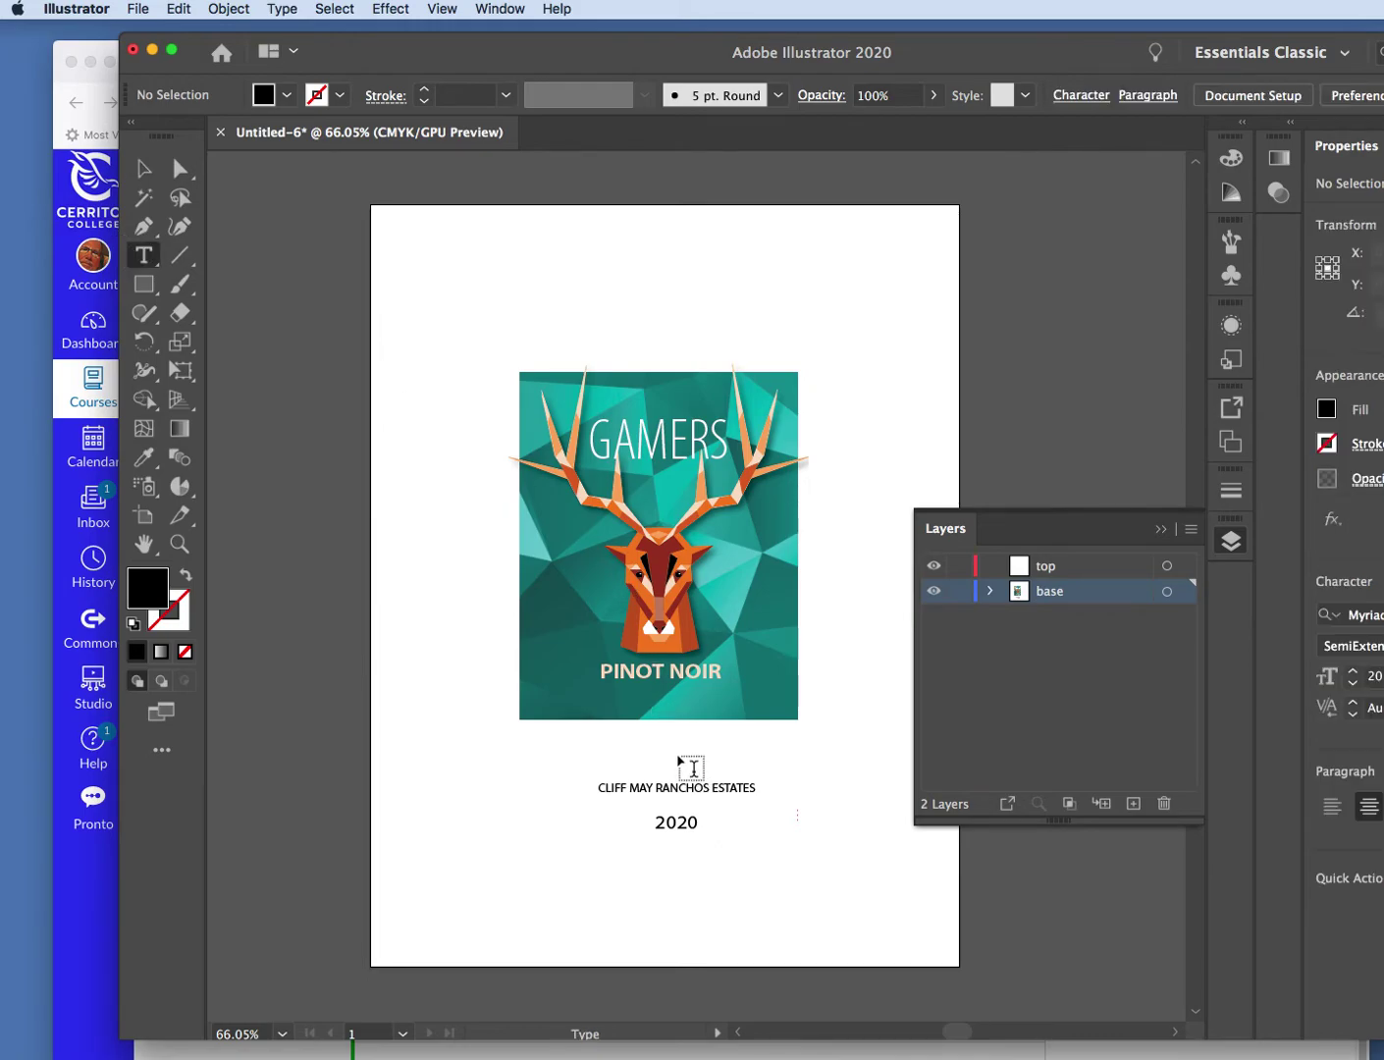
left_click_drag(594, 791, 721, 838)
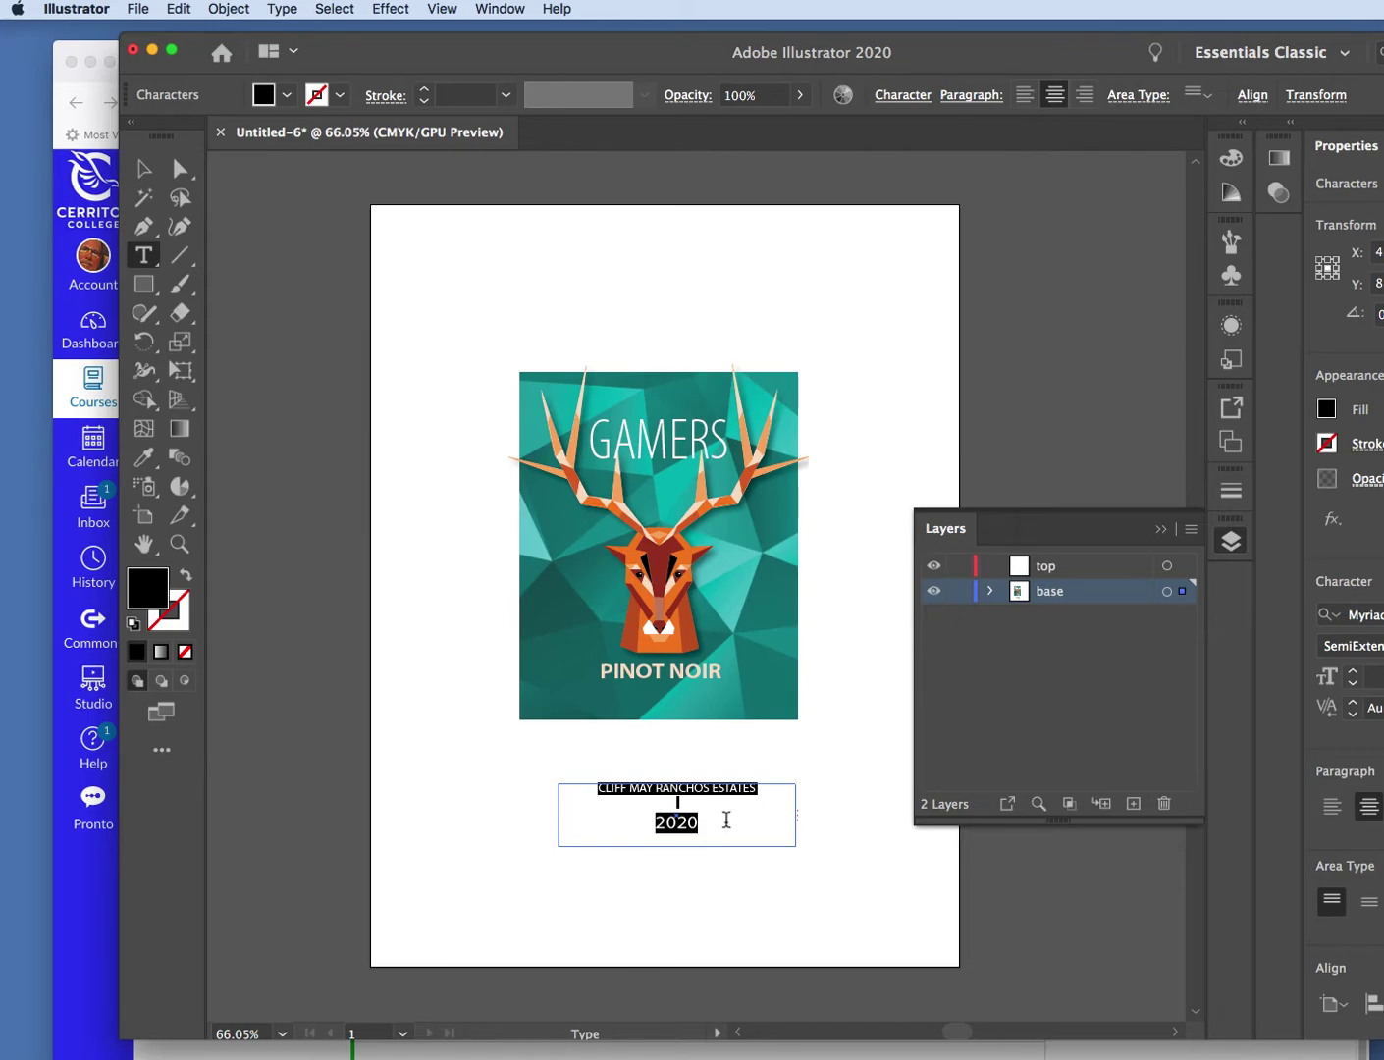
left_click(902, 96)
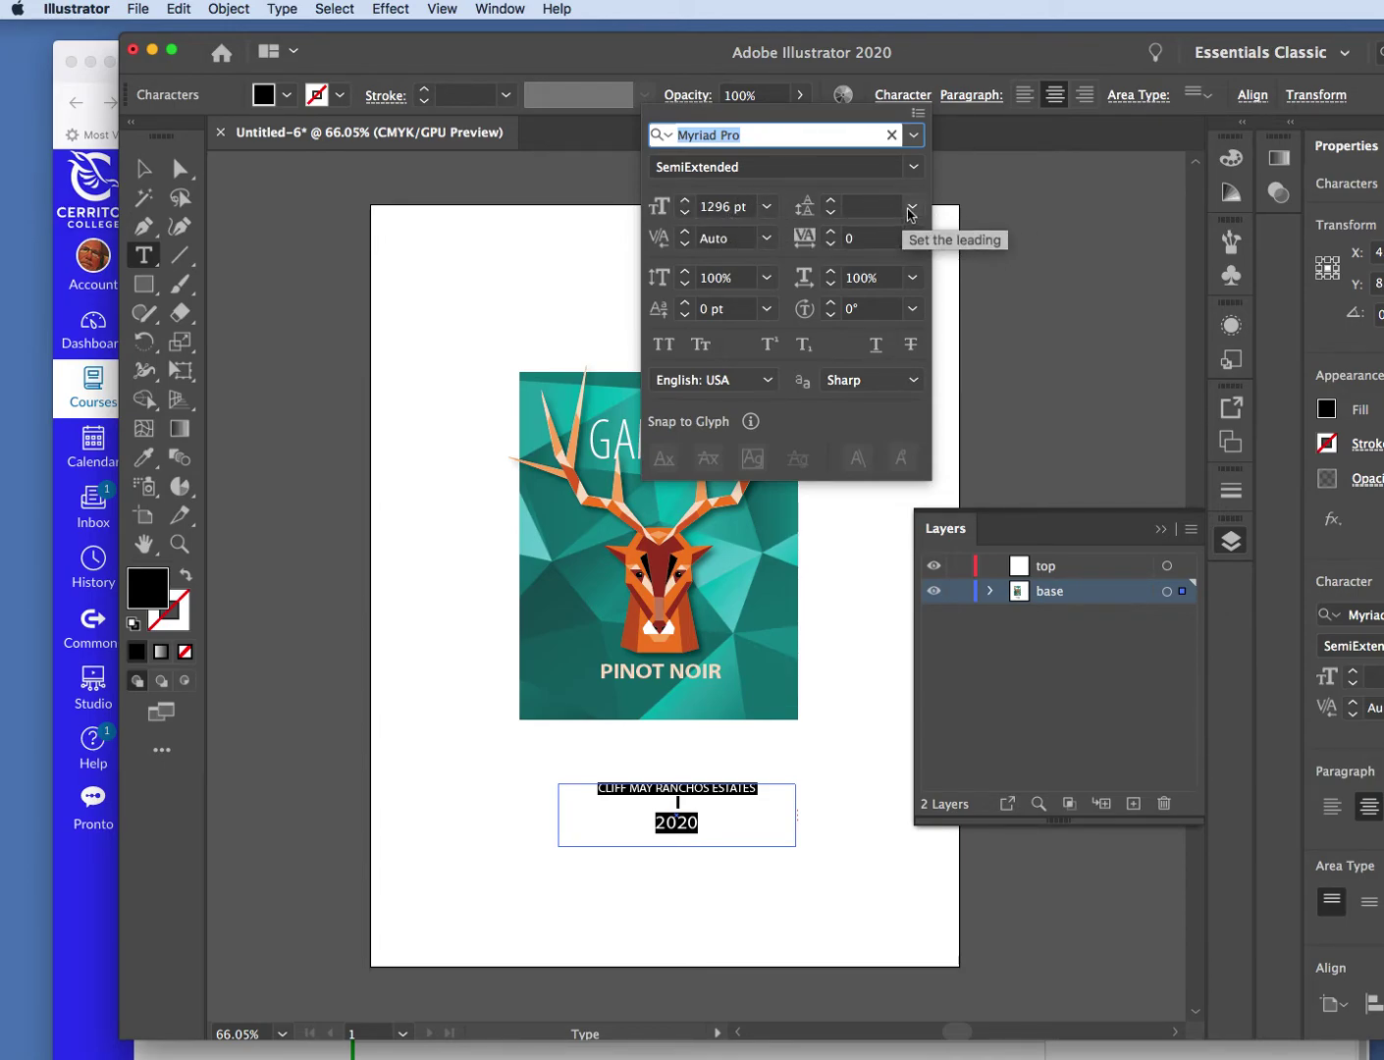
left_click(832, 212)
left_click(831, 204)
left_click(832, 203)
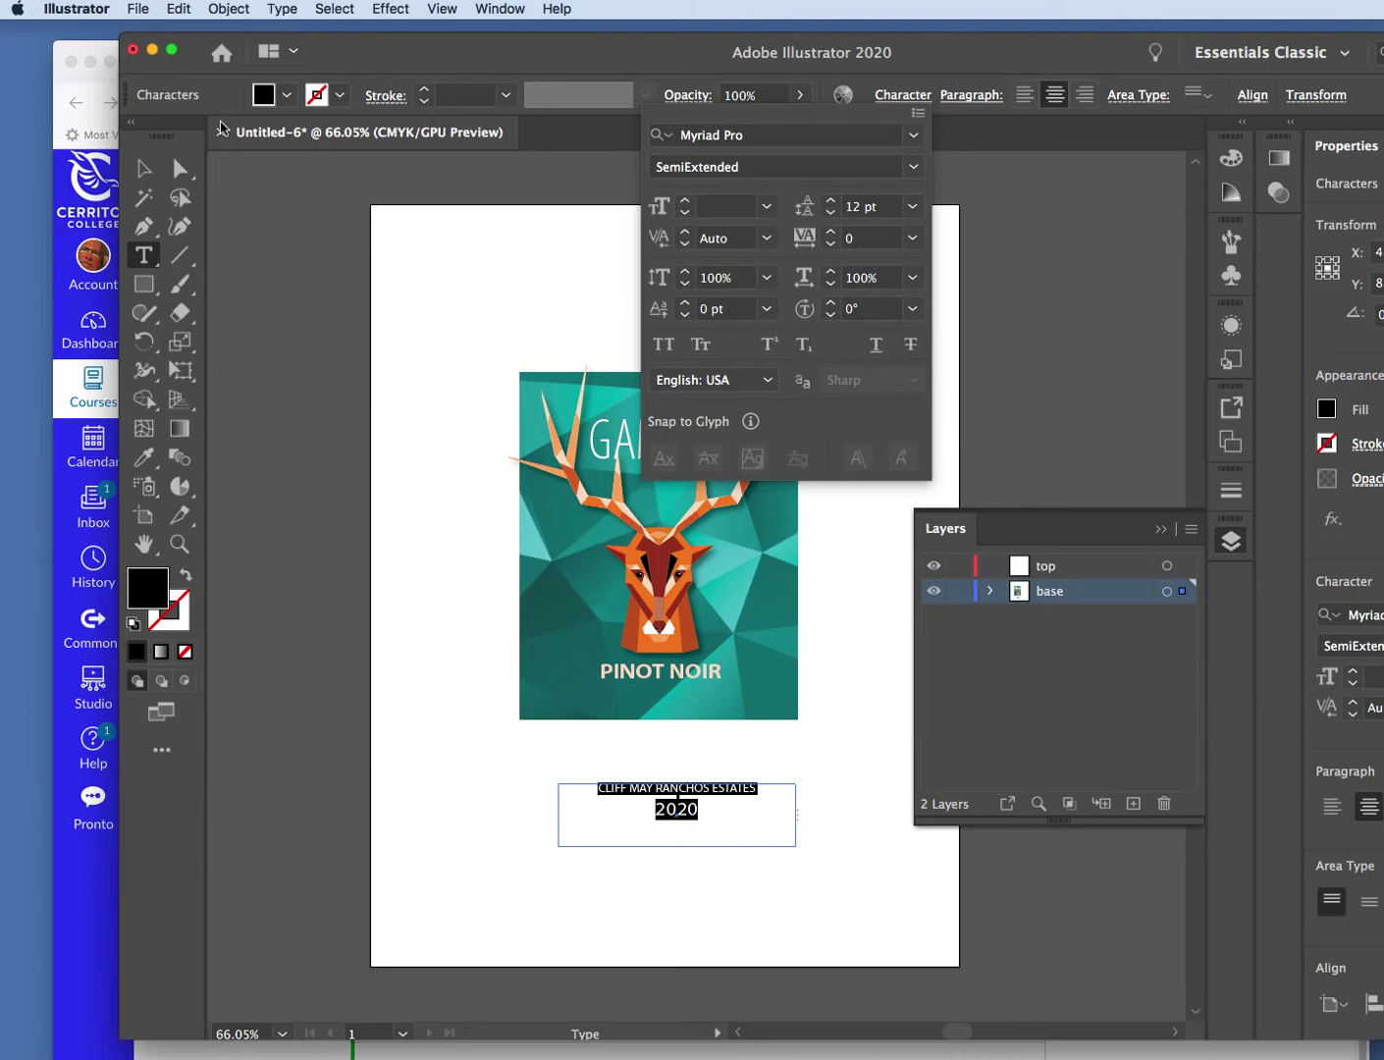
left_click(342, 242, "super")
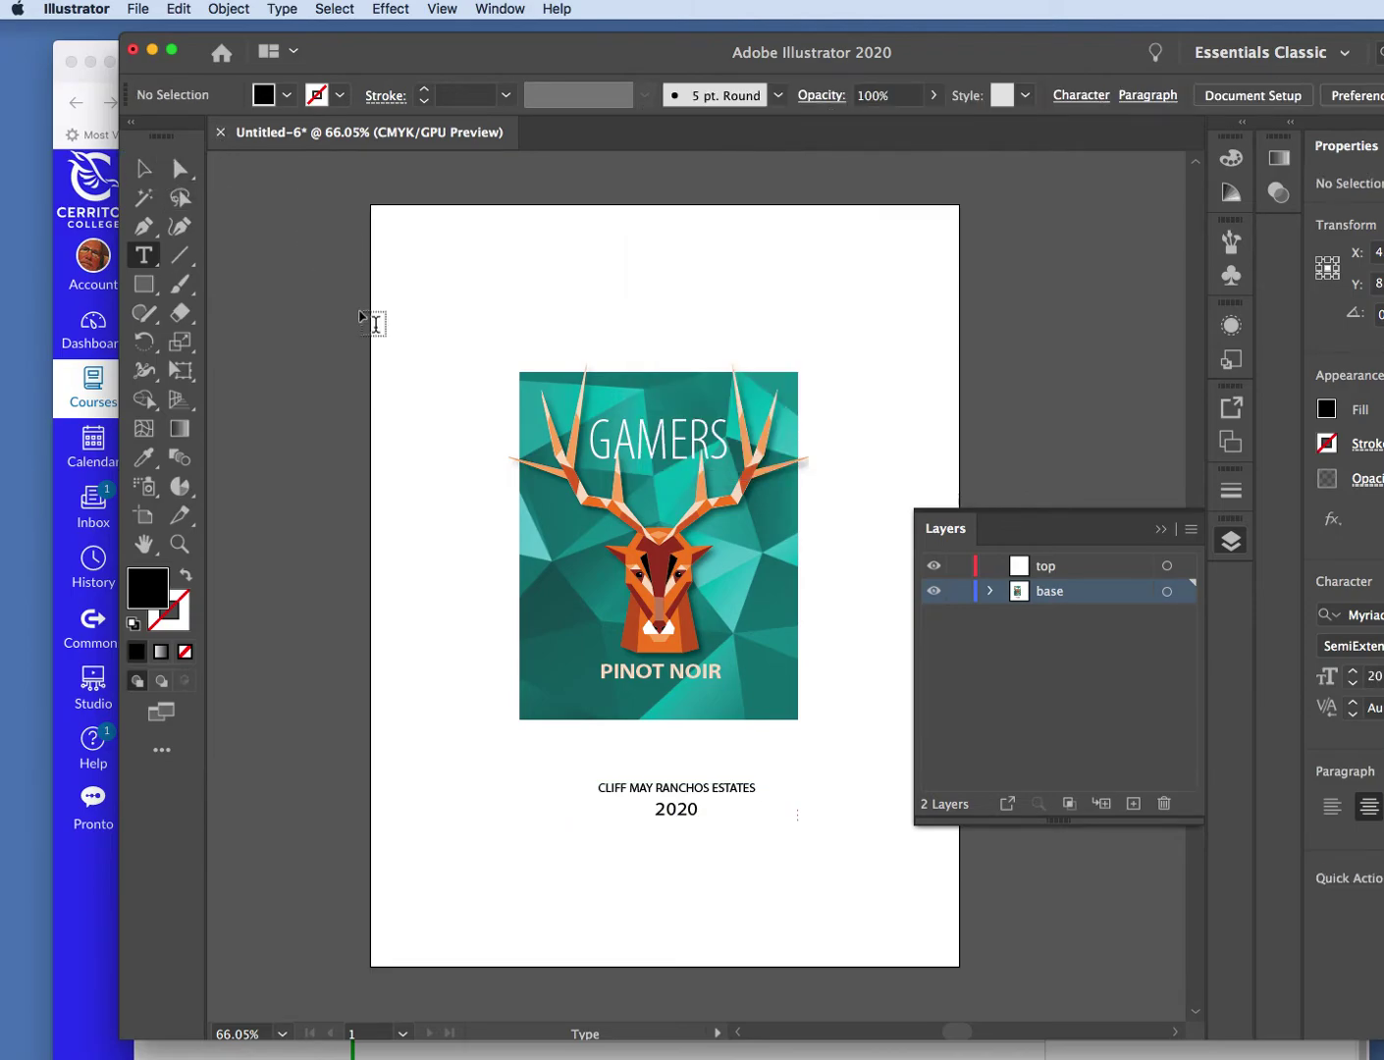
- Change the 2020 text to Myriad Pro Bold, and deselect it
double_click(675, 811)
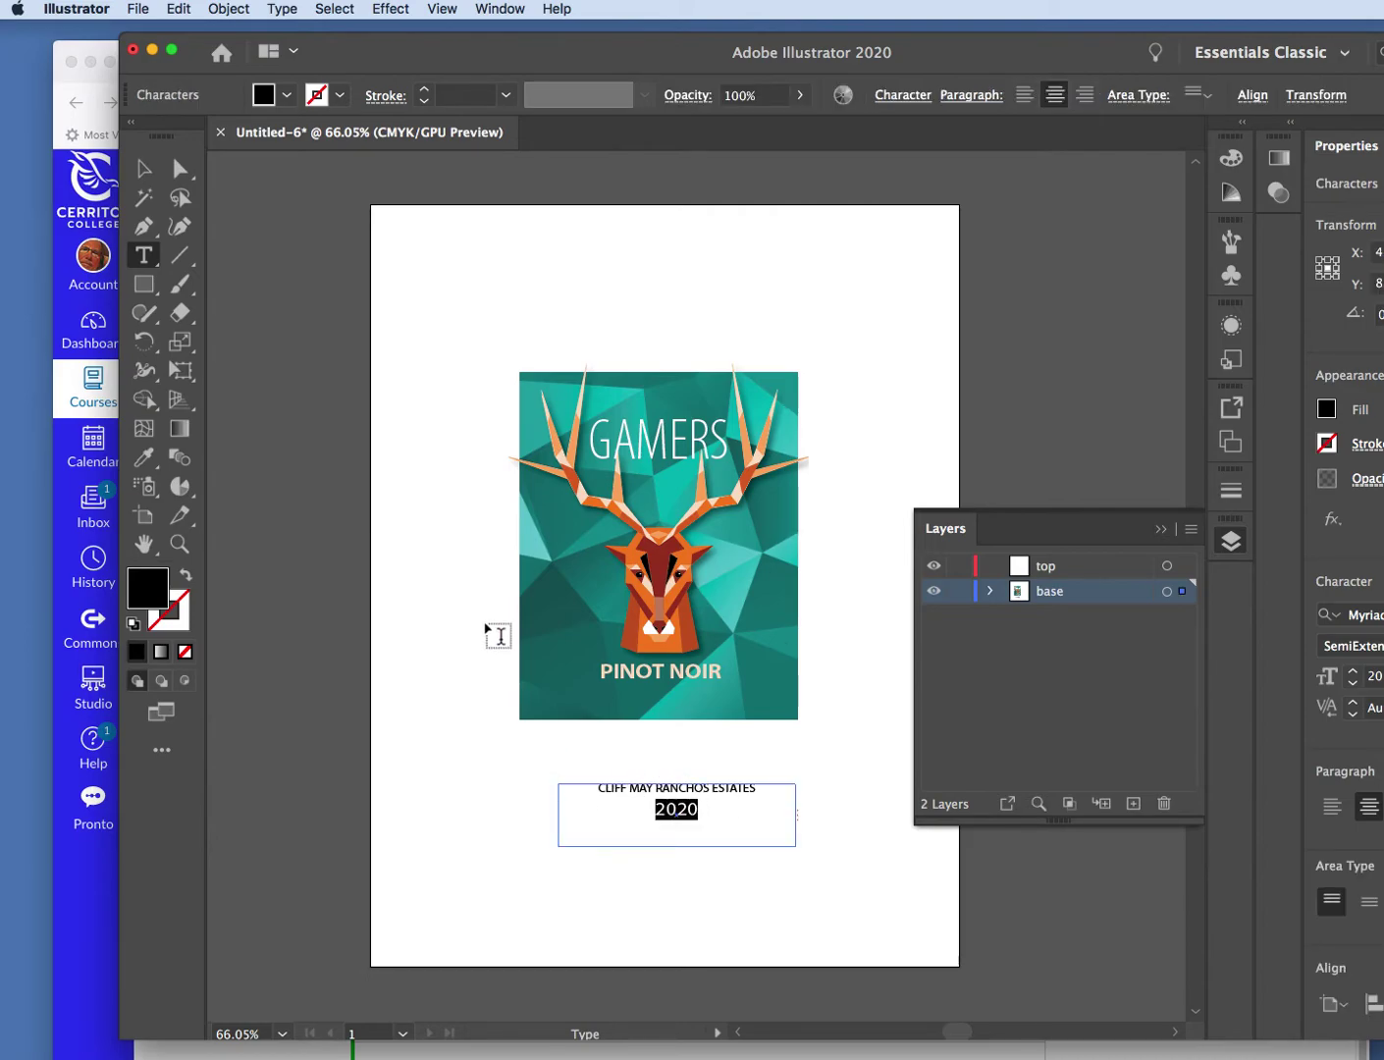
left_click(881, 102)
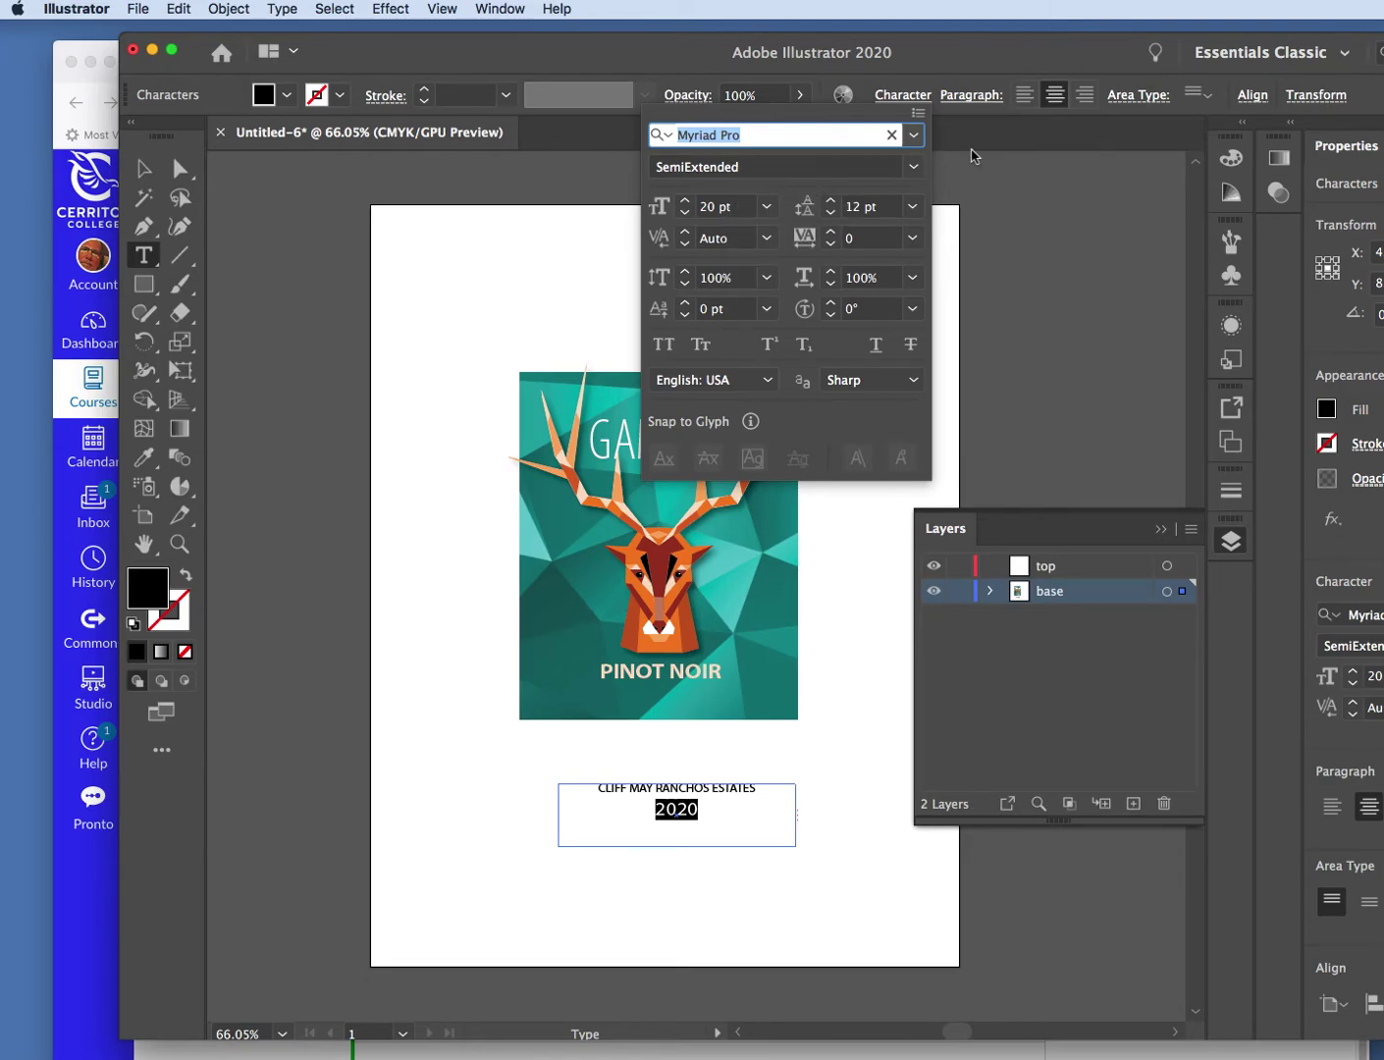
left_click(915, 136)
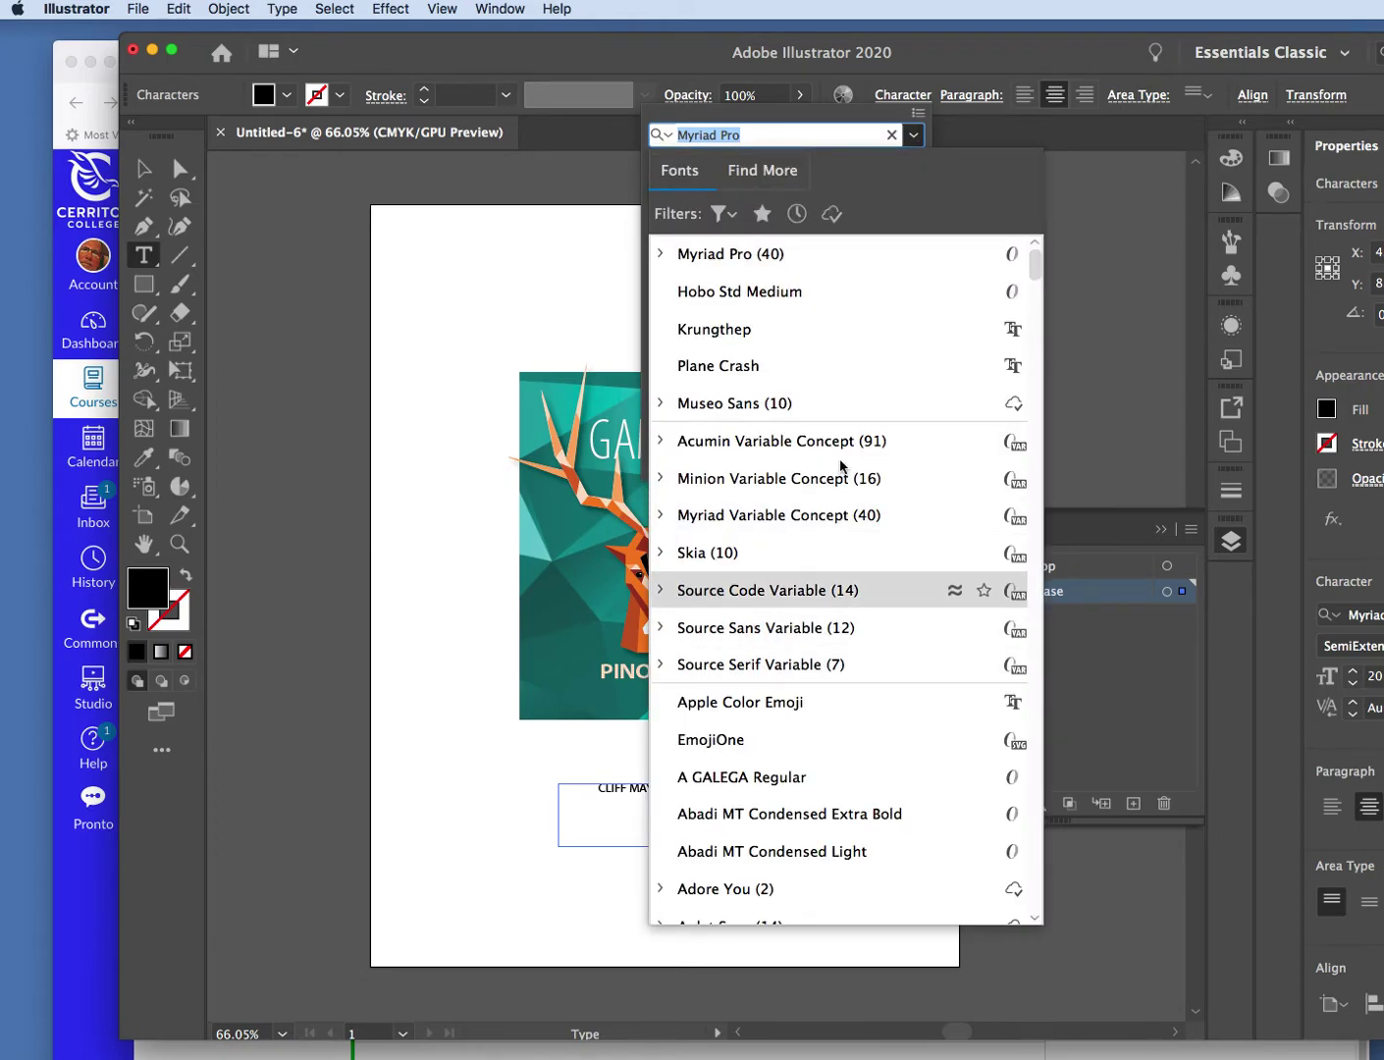
left_click(730, 257)
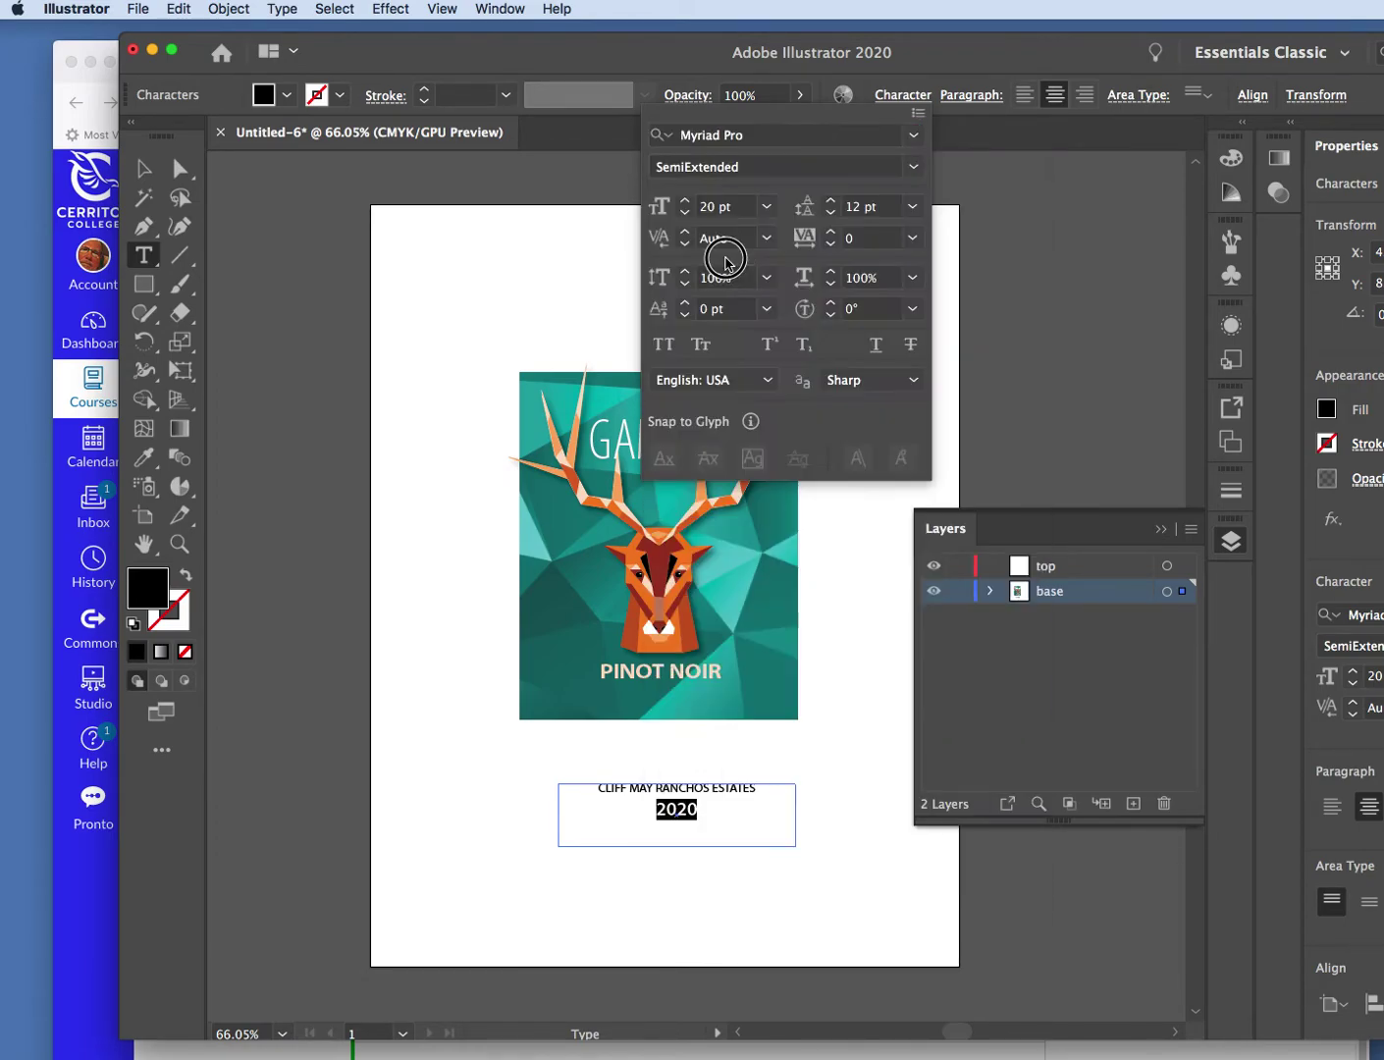
left_click(912, 166)
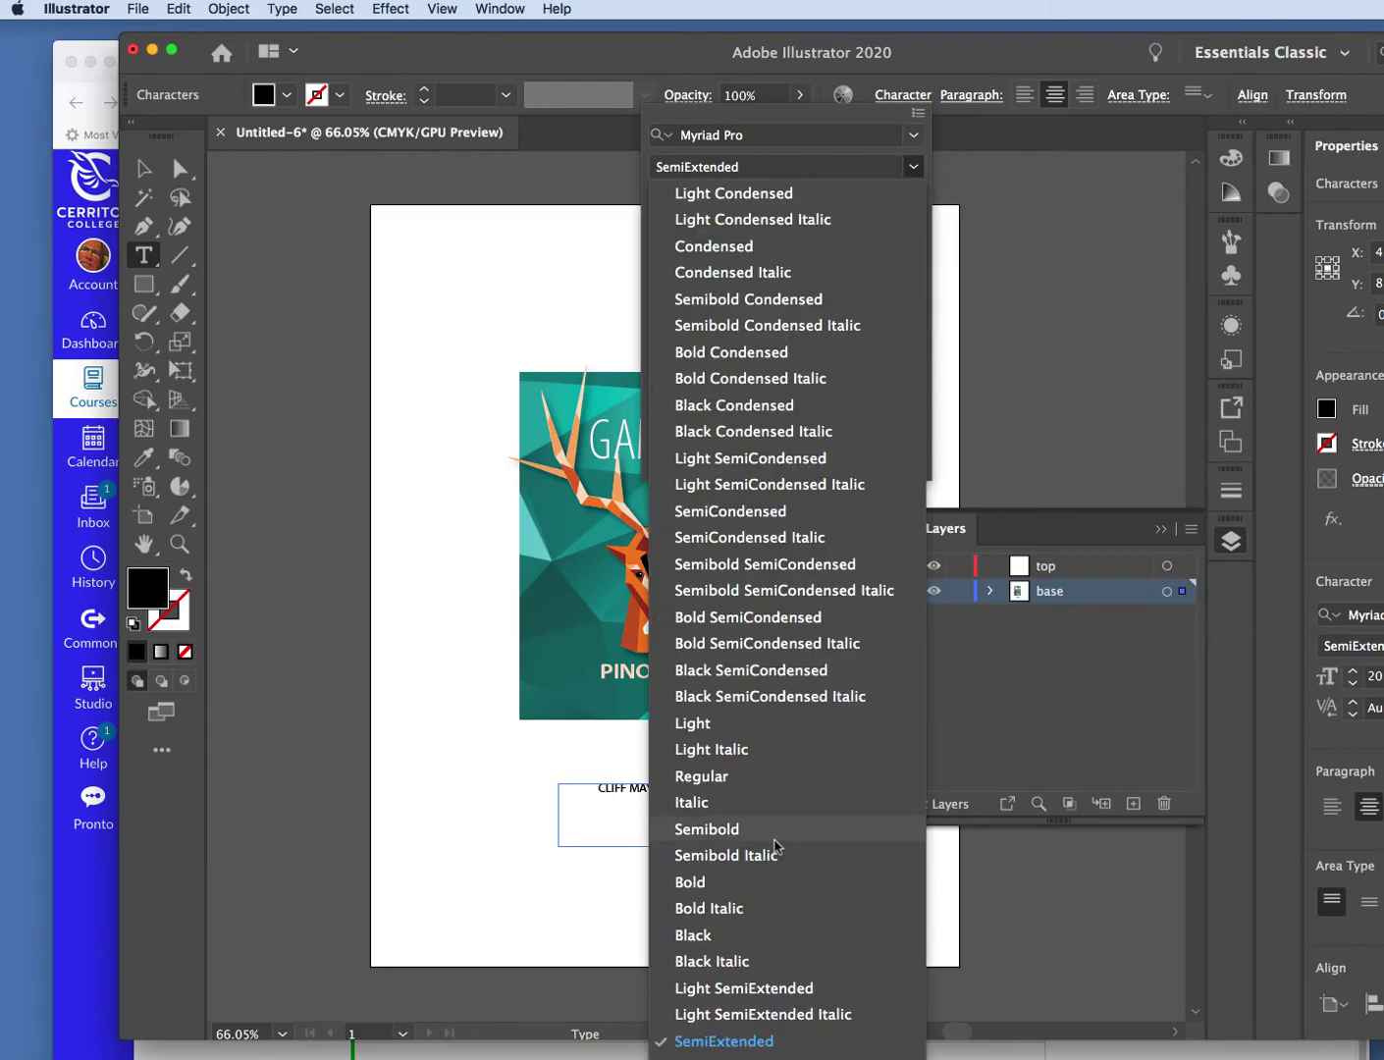
left_click(694, 888)
left_click(695, 890)
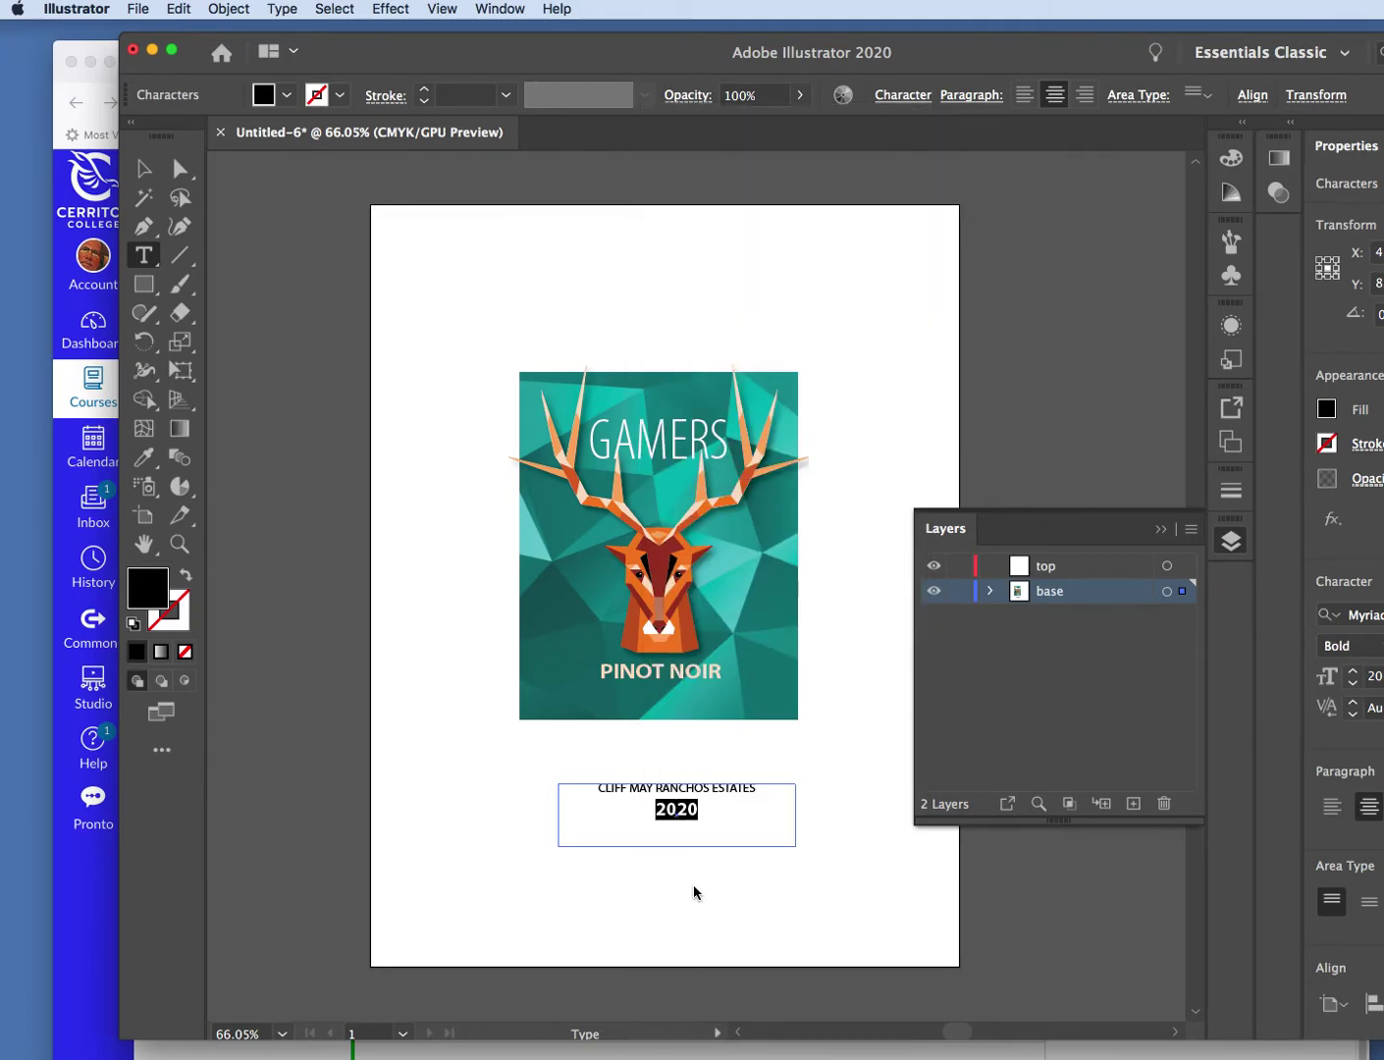
left_click(694, 889)
- Move the estate text box onto the label just below PINOT NOIR and widen it to match the label's side edges
left_click(144, 167)
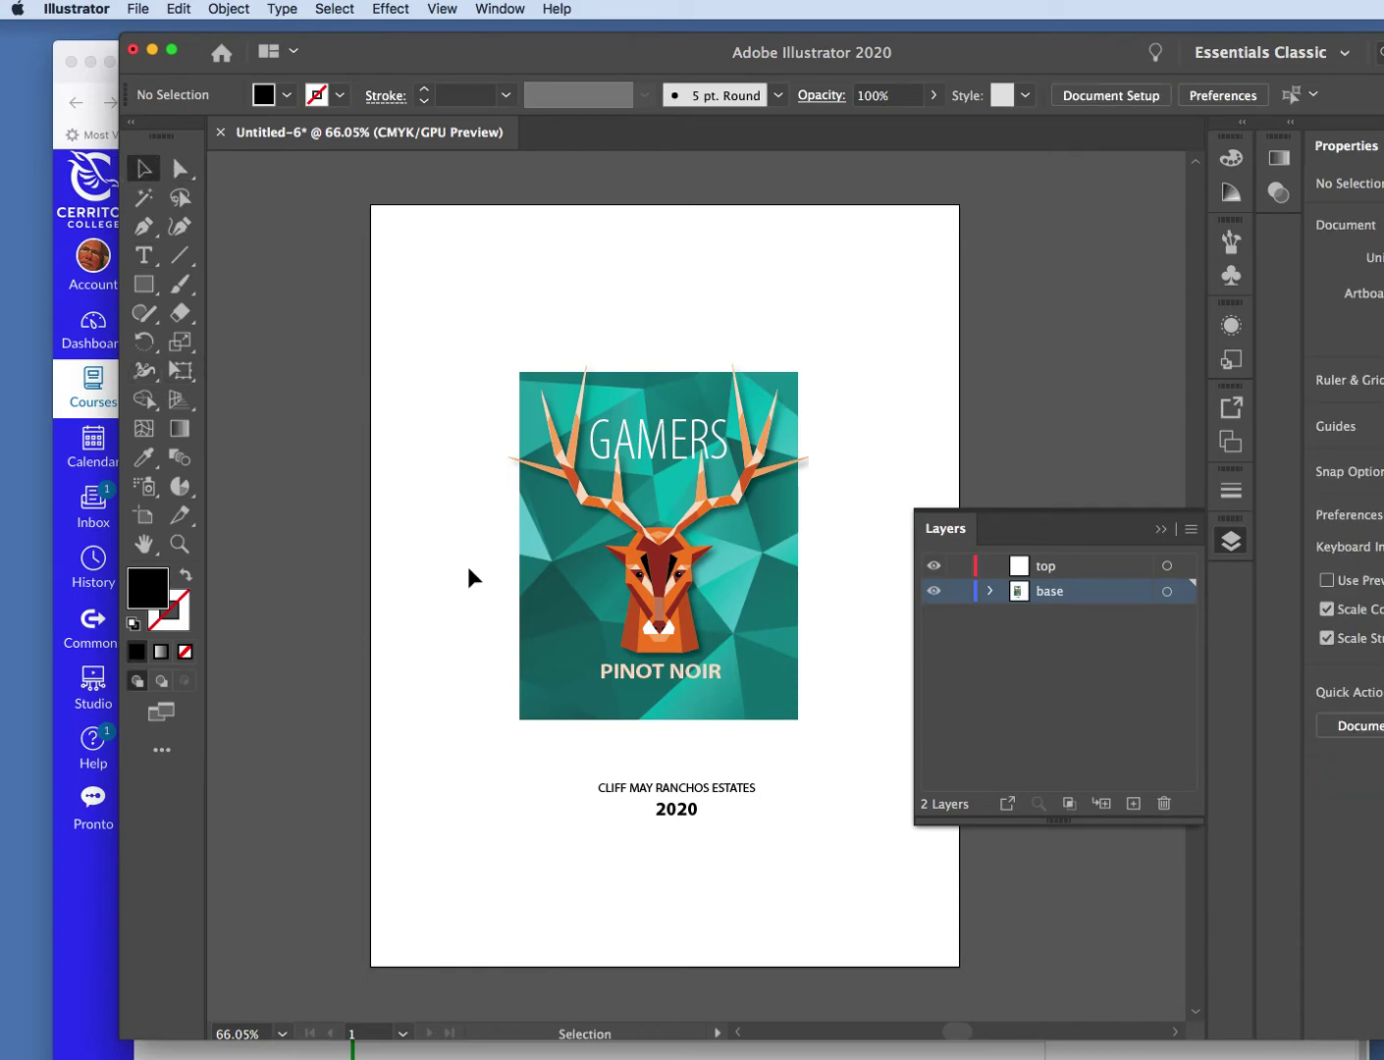
left_click(698, 821)
left_click_drag(695, 820, 683, 719)
left_click_drag(548, 724, 521, 727)
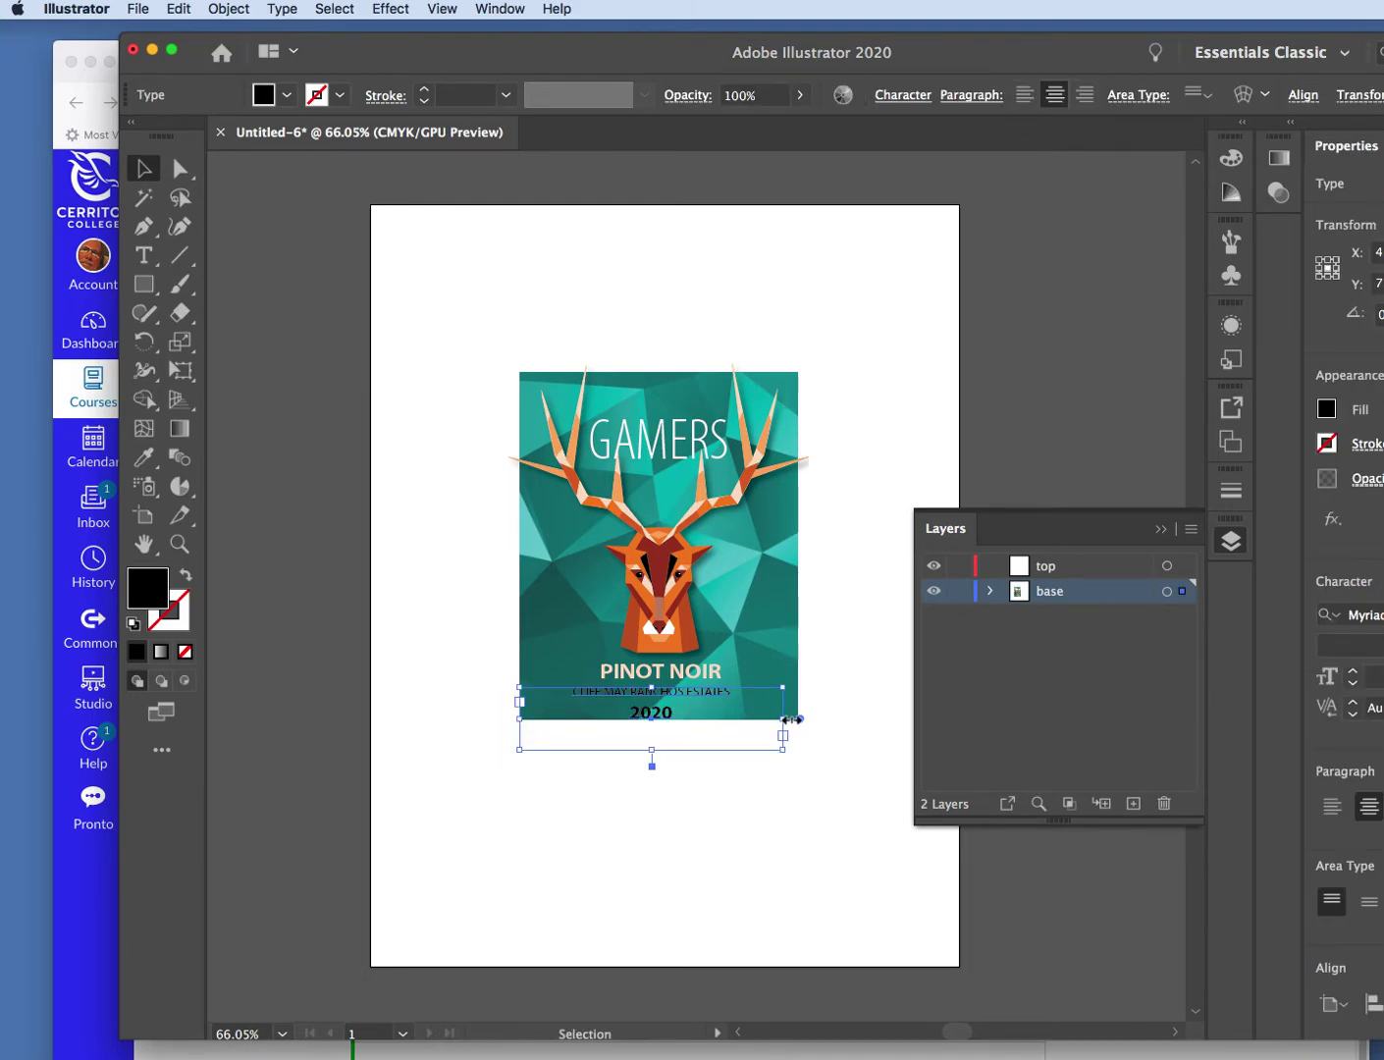
left_click_drag(785, 721, 797, 719)
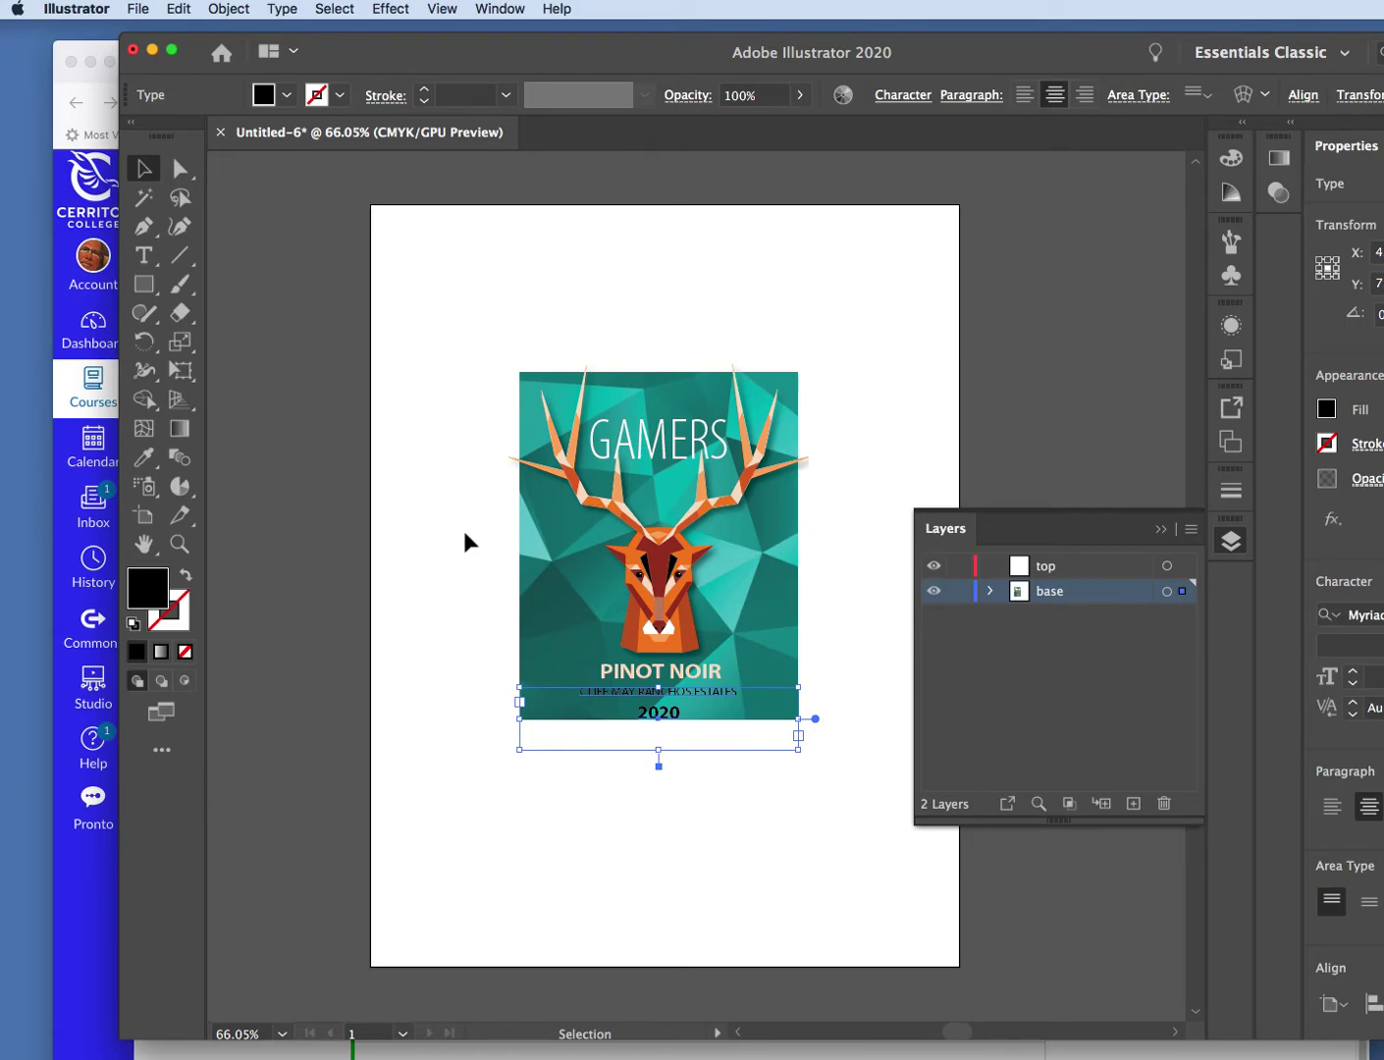
left_click(254, 291)
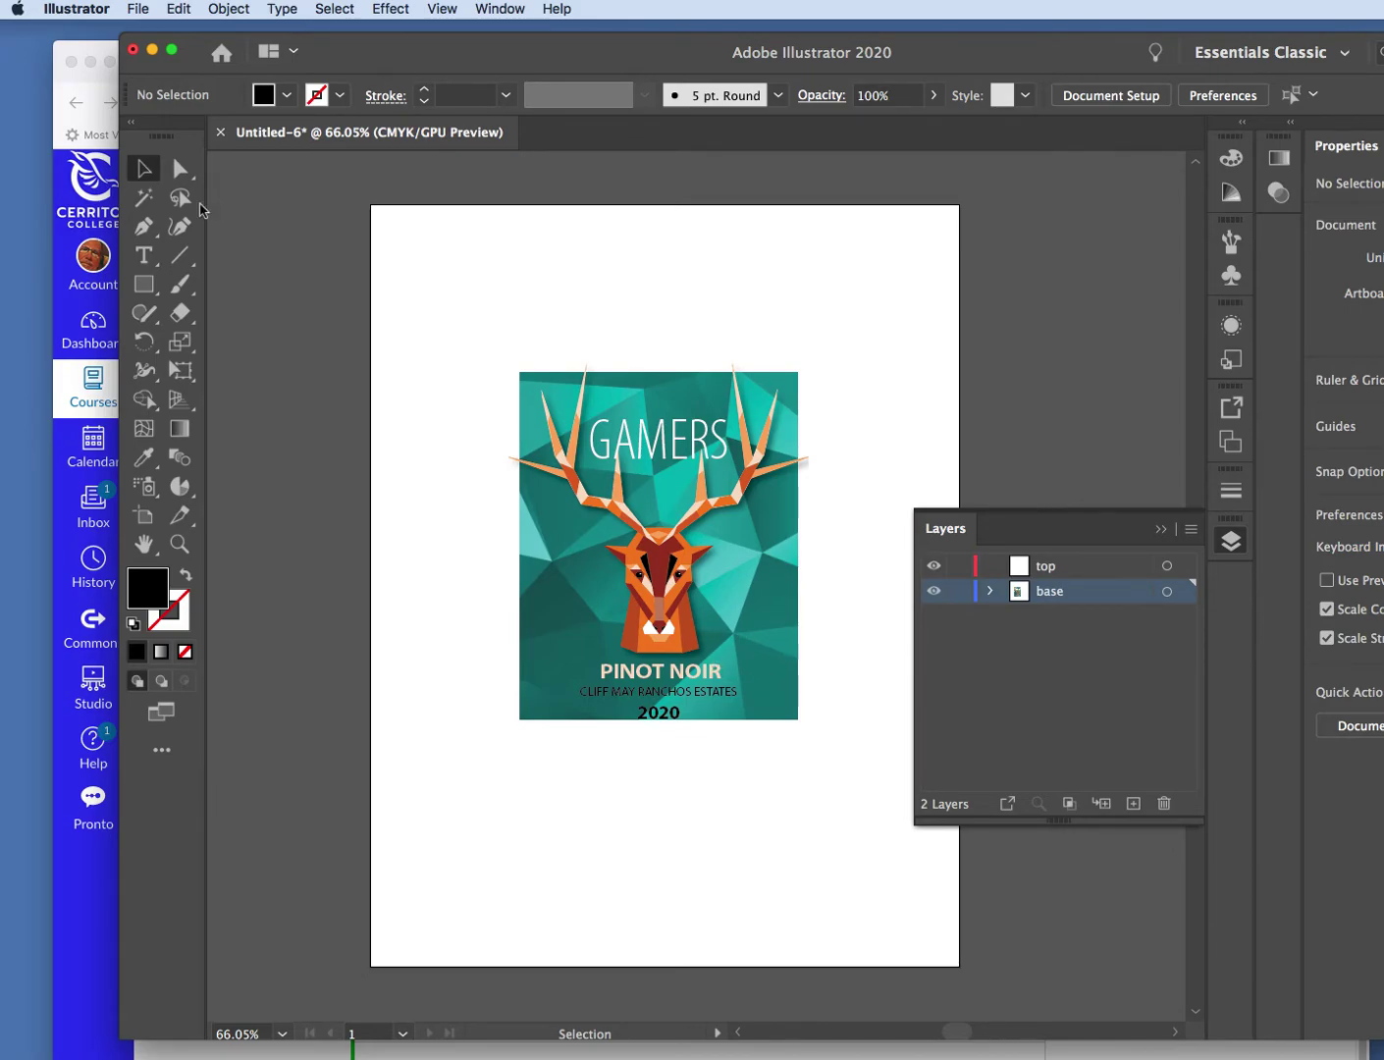
- Recolour the CLIFF MAY RANCHOS ESTATES line white, and deselect it
left_click(145, 255)
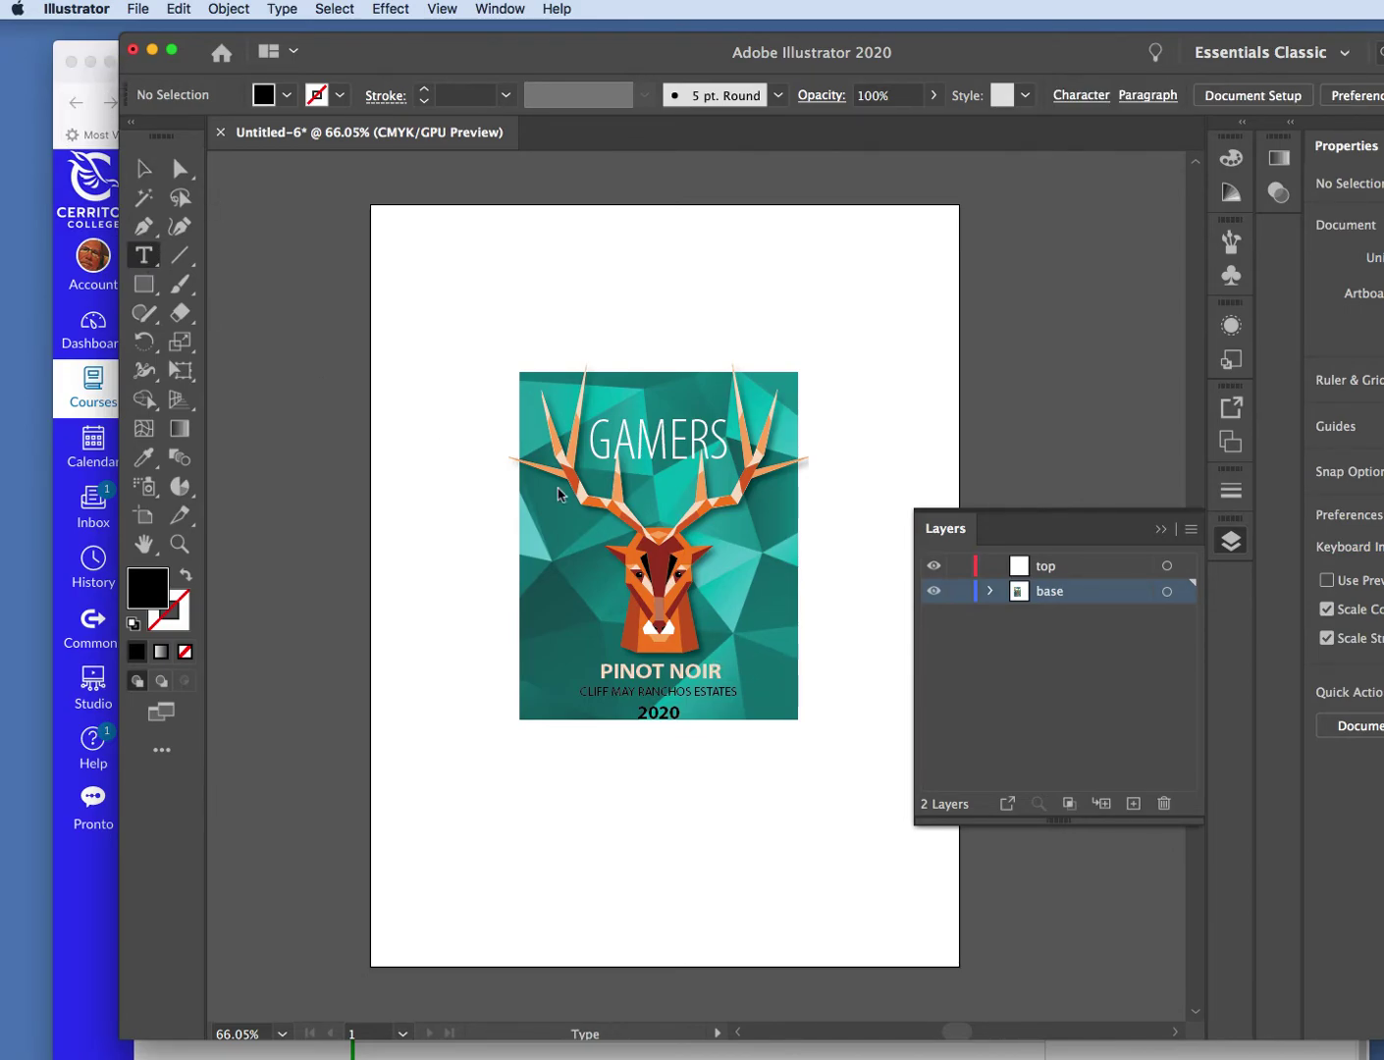
left_click_drag(773, 706, 584, 696)
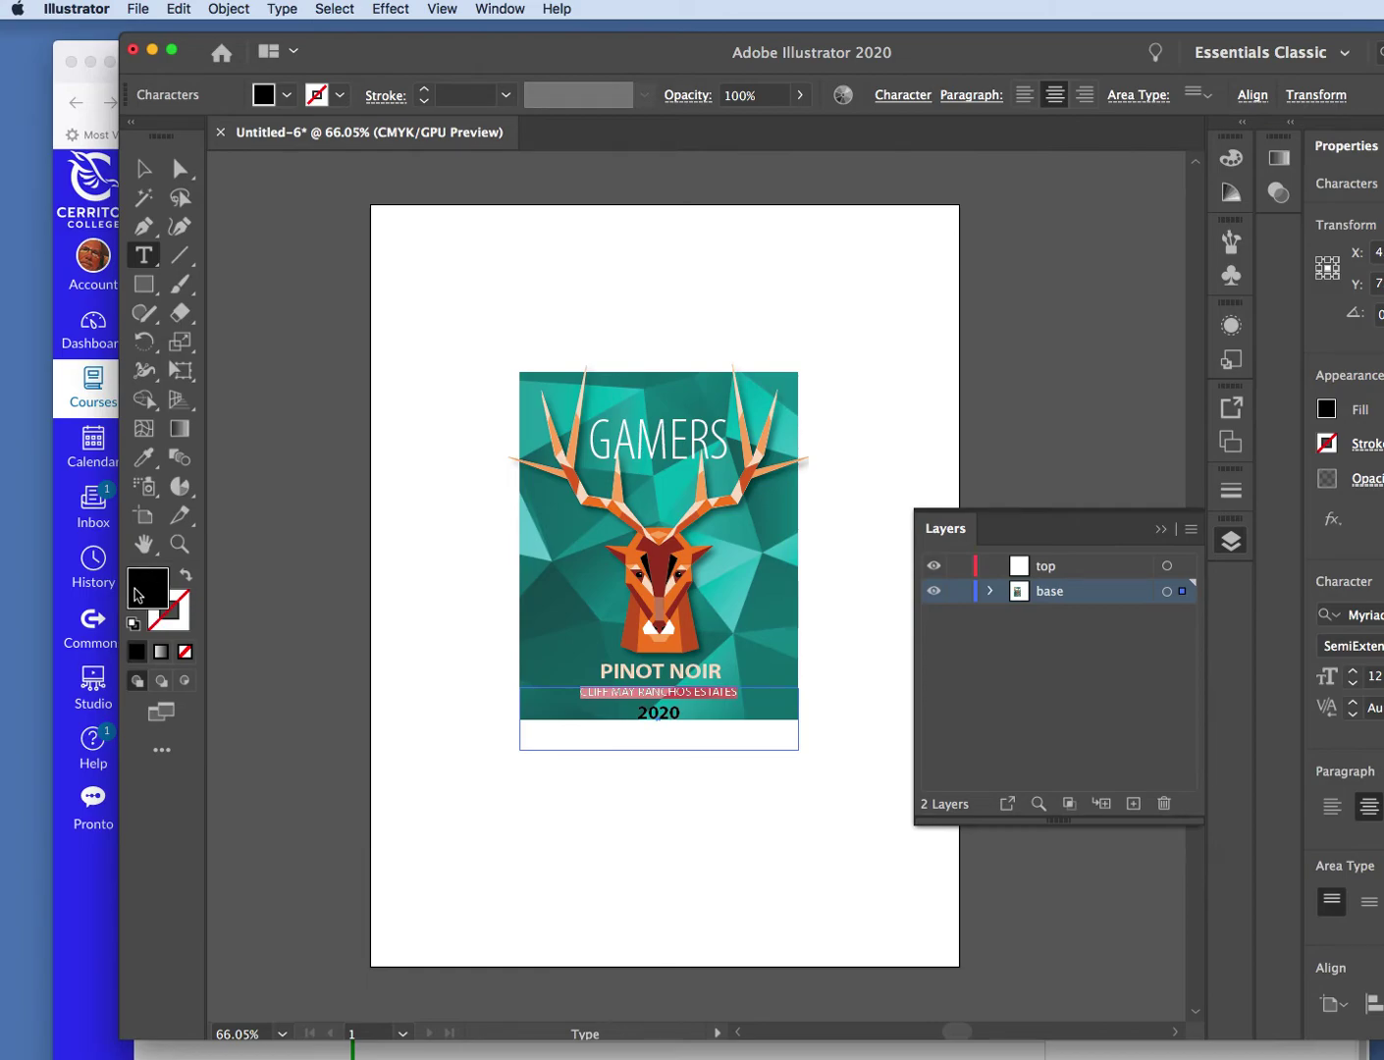
double_click(144, 590)
left_click(579, 201)
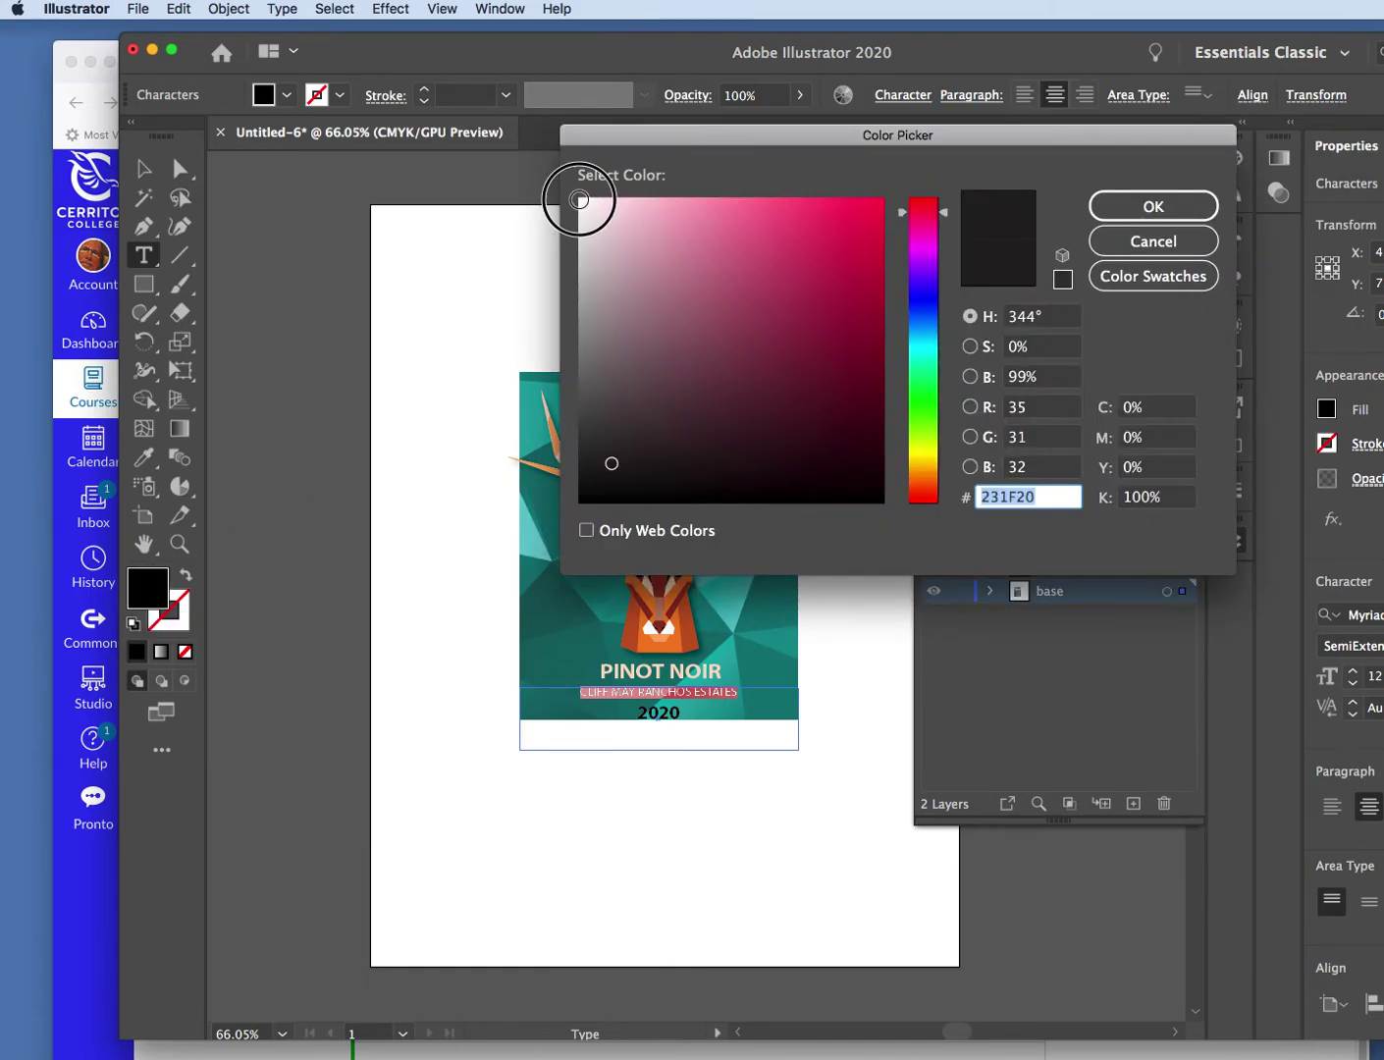
left_click(1143, 207)
key("super+shift+a")
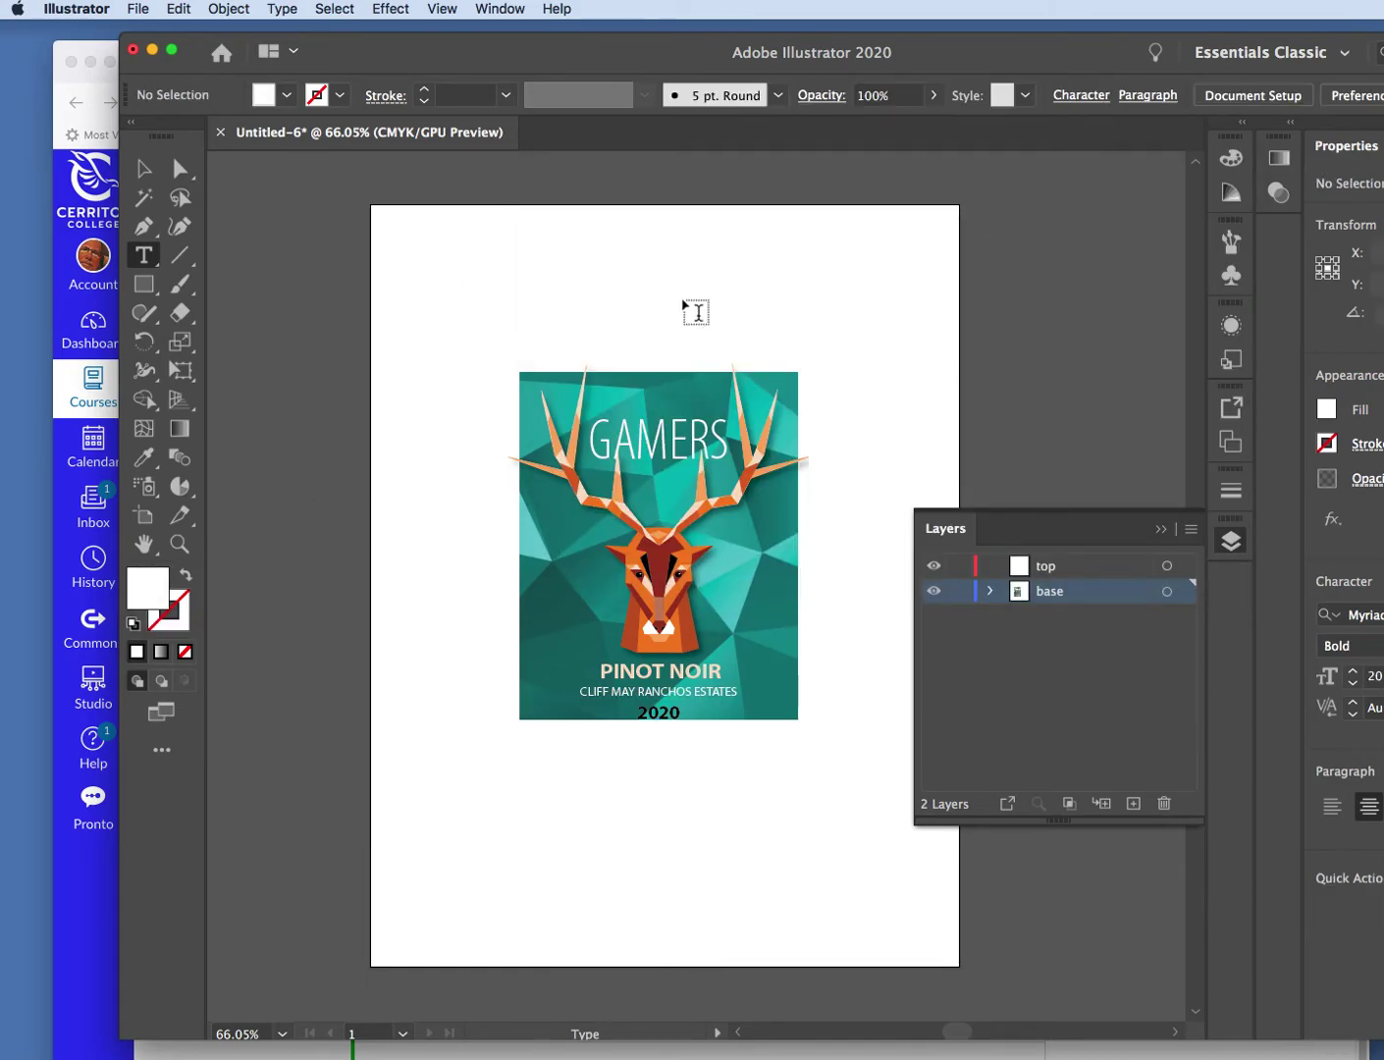
- Enlarge the GAMERS title to 70 pt
left_click(144, 169)
left_click(634, 432)
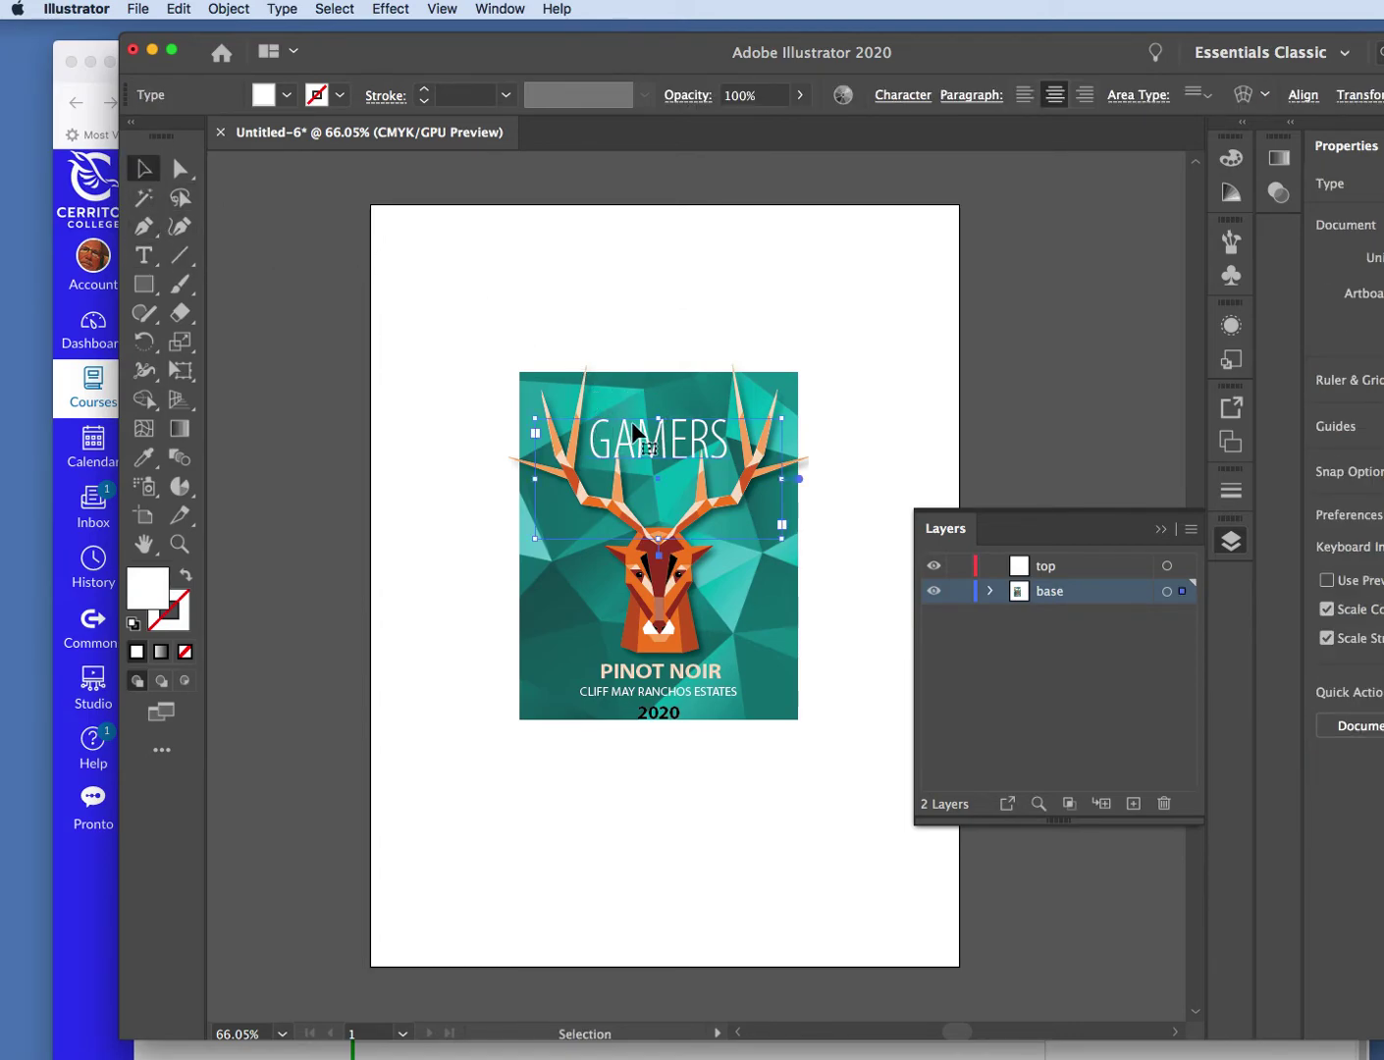
left_click(143, 255)
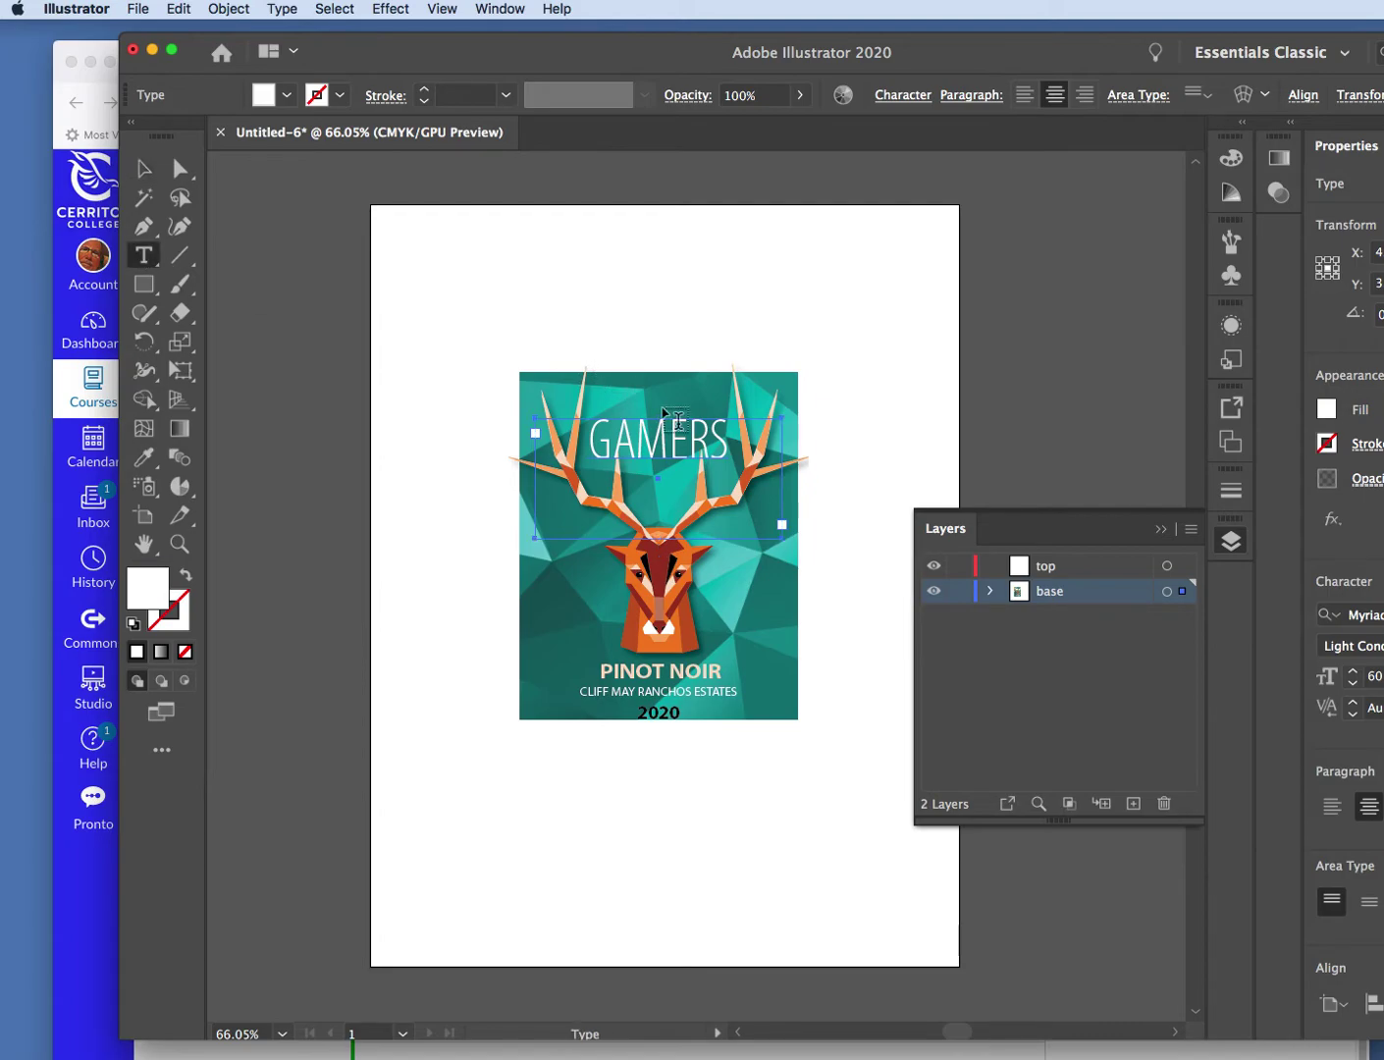
left_click(727, 440)
double_click(727, 439)
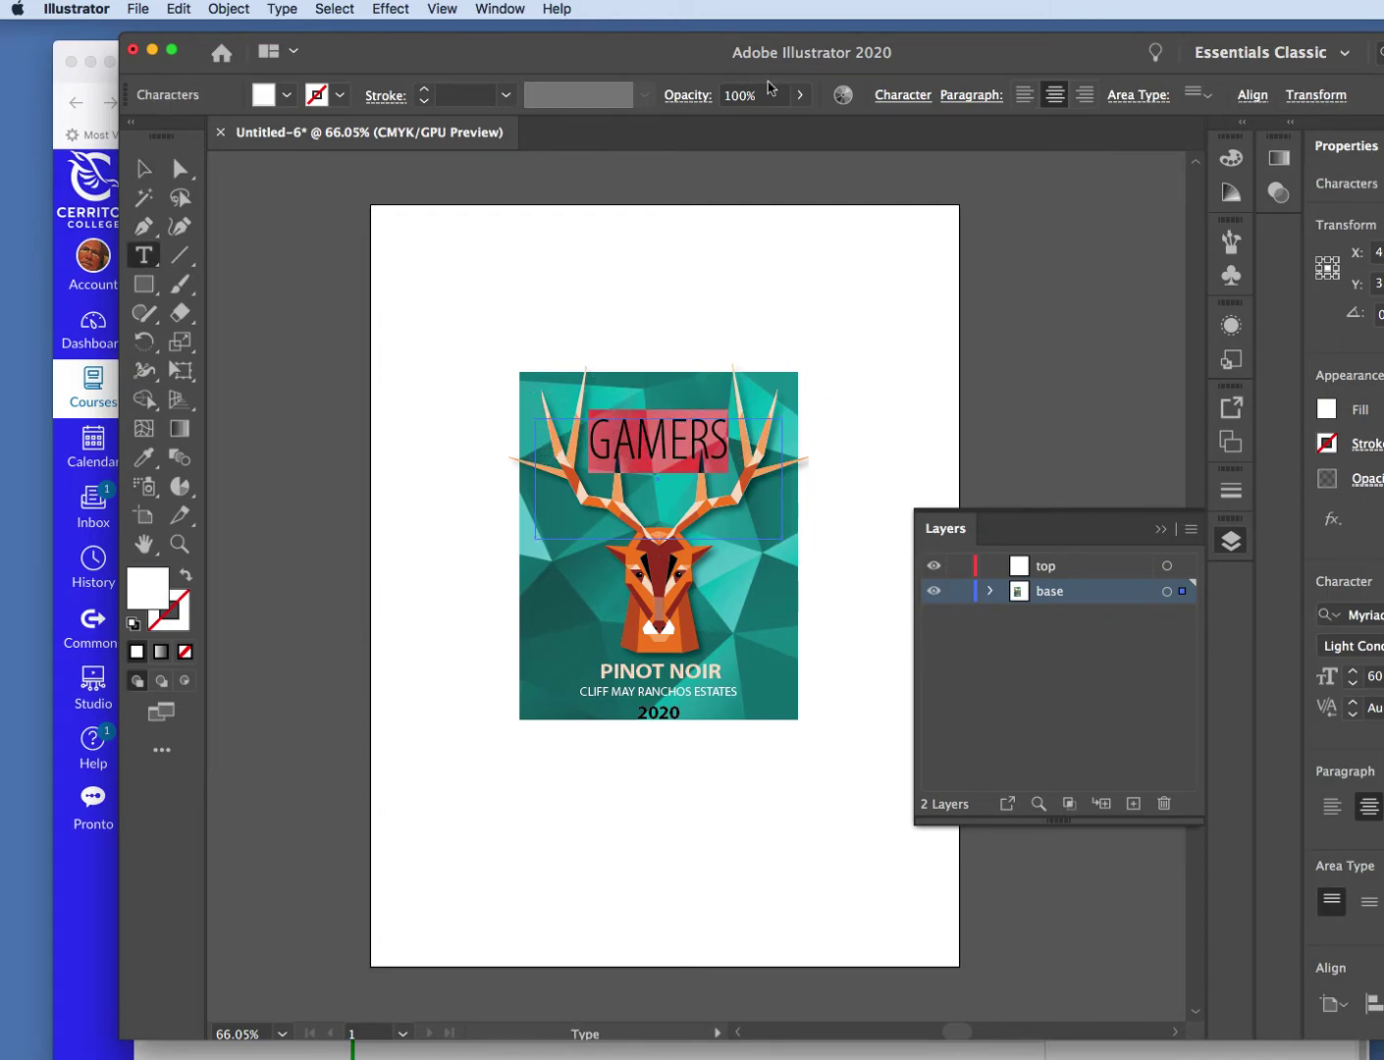
left_click(912, 96)
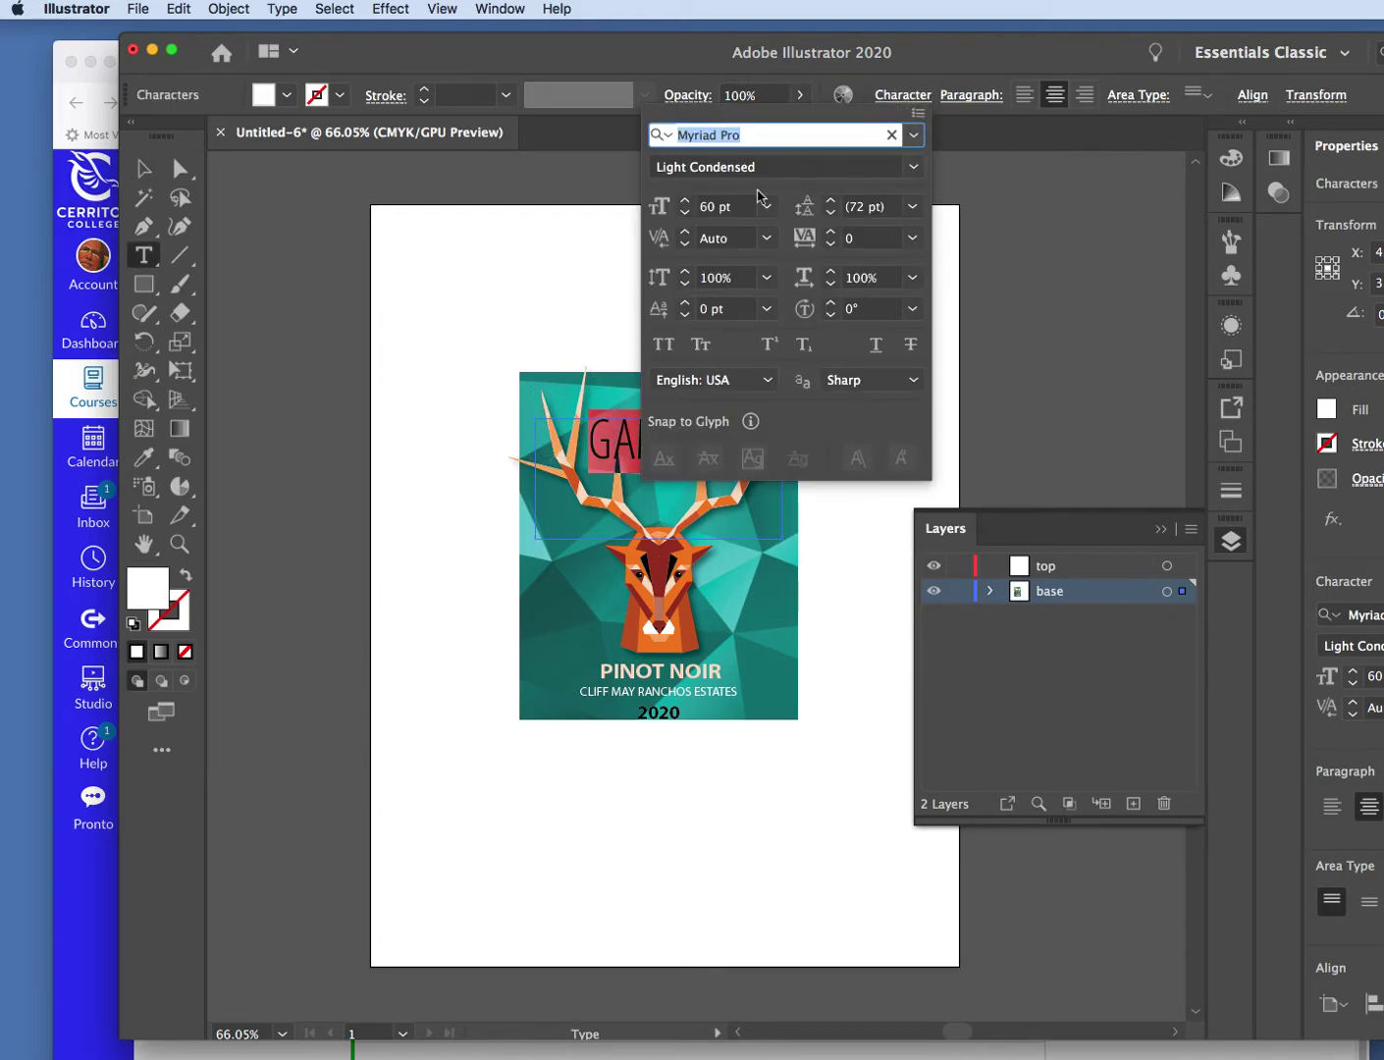
left_click(686, 201)
left_click(685, 202)
left_click(686, 201)
left_click(687, 202)
left_click(685, 201)
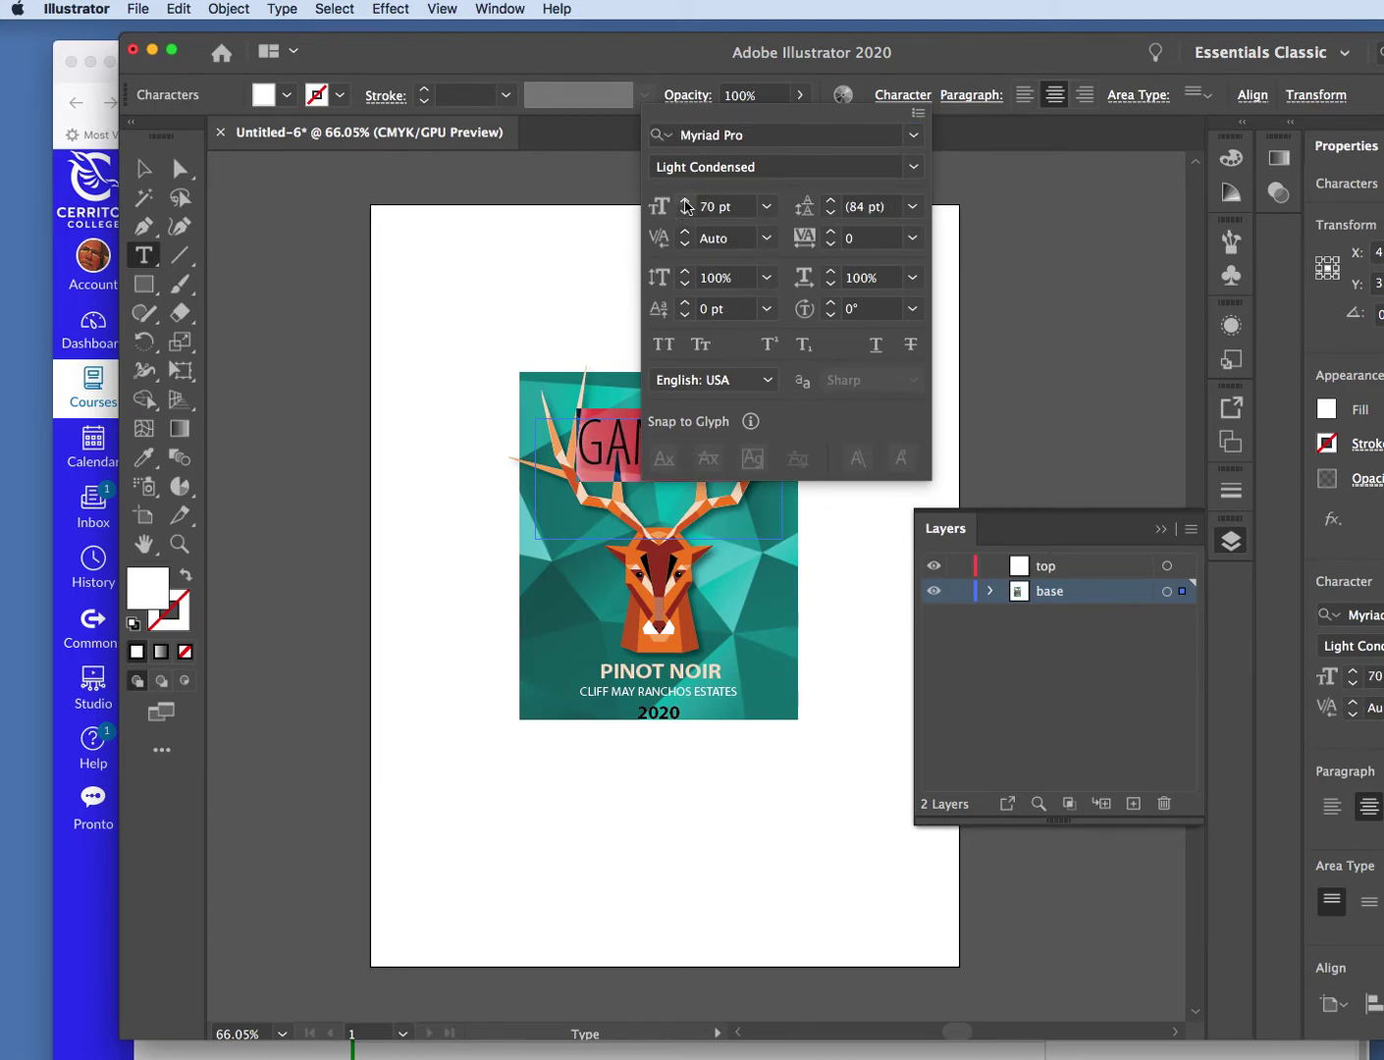
left_click(1007, 231)
- Move the GAMERS title slightly down between the antlers and nudge it left to keep it centred on the label
left_click(147, 170)
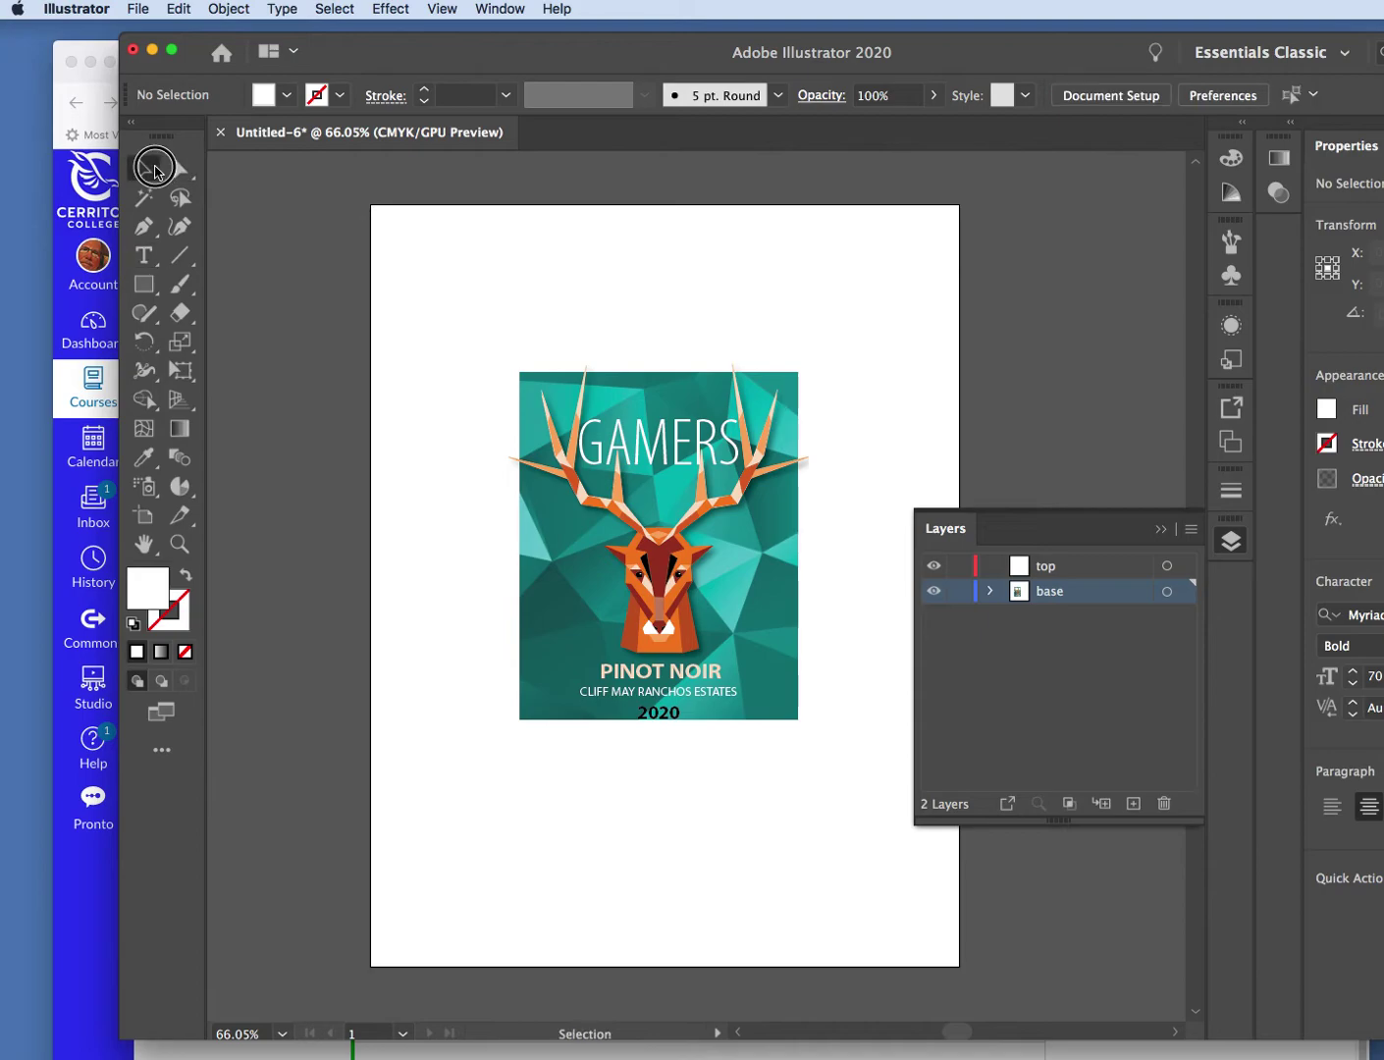
left_click_drag(638, 442, 639, 448)
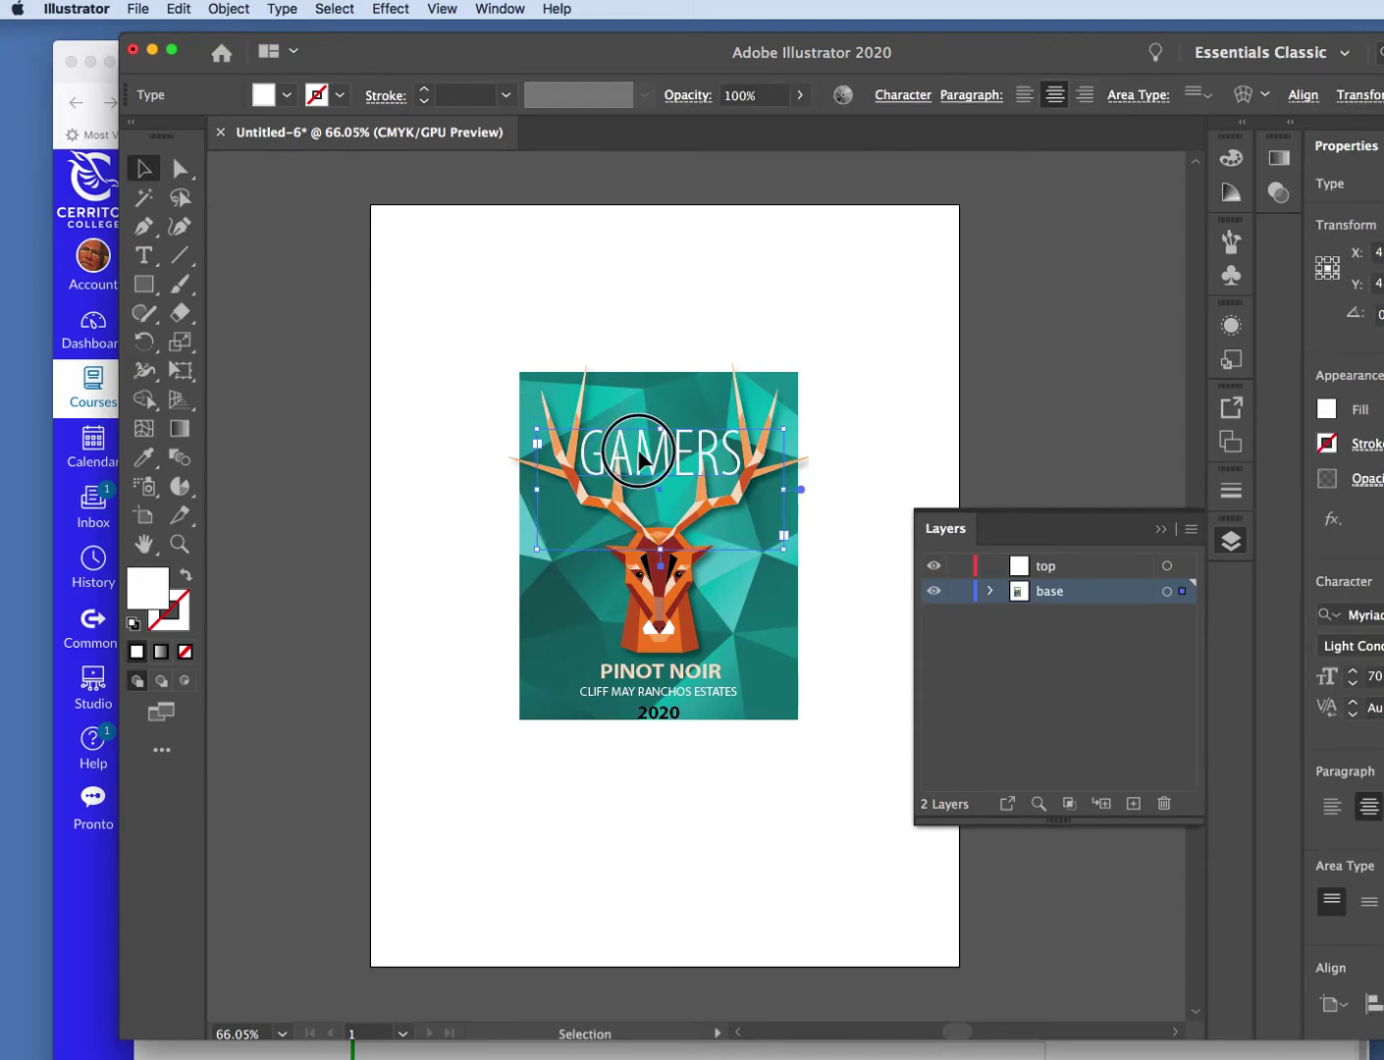
key("Left")
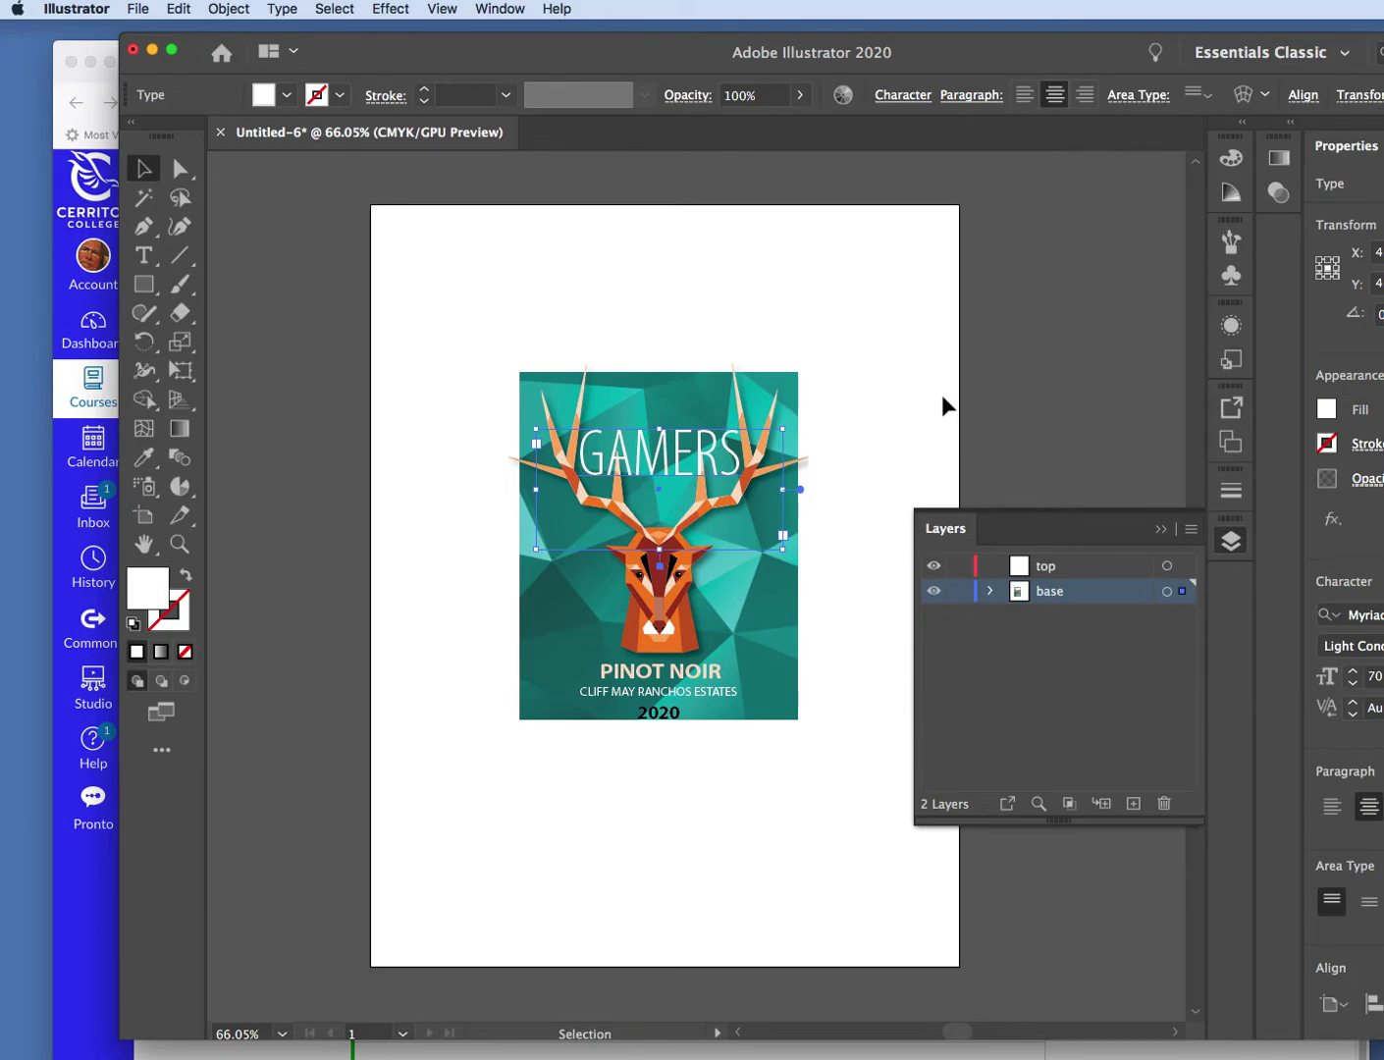
left_click(943, 397)
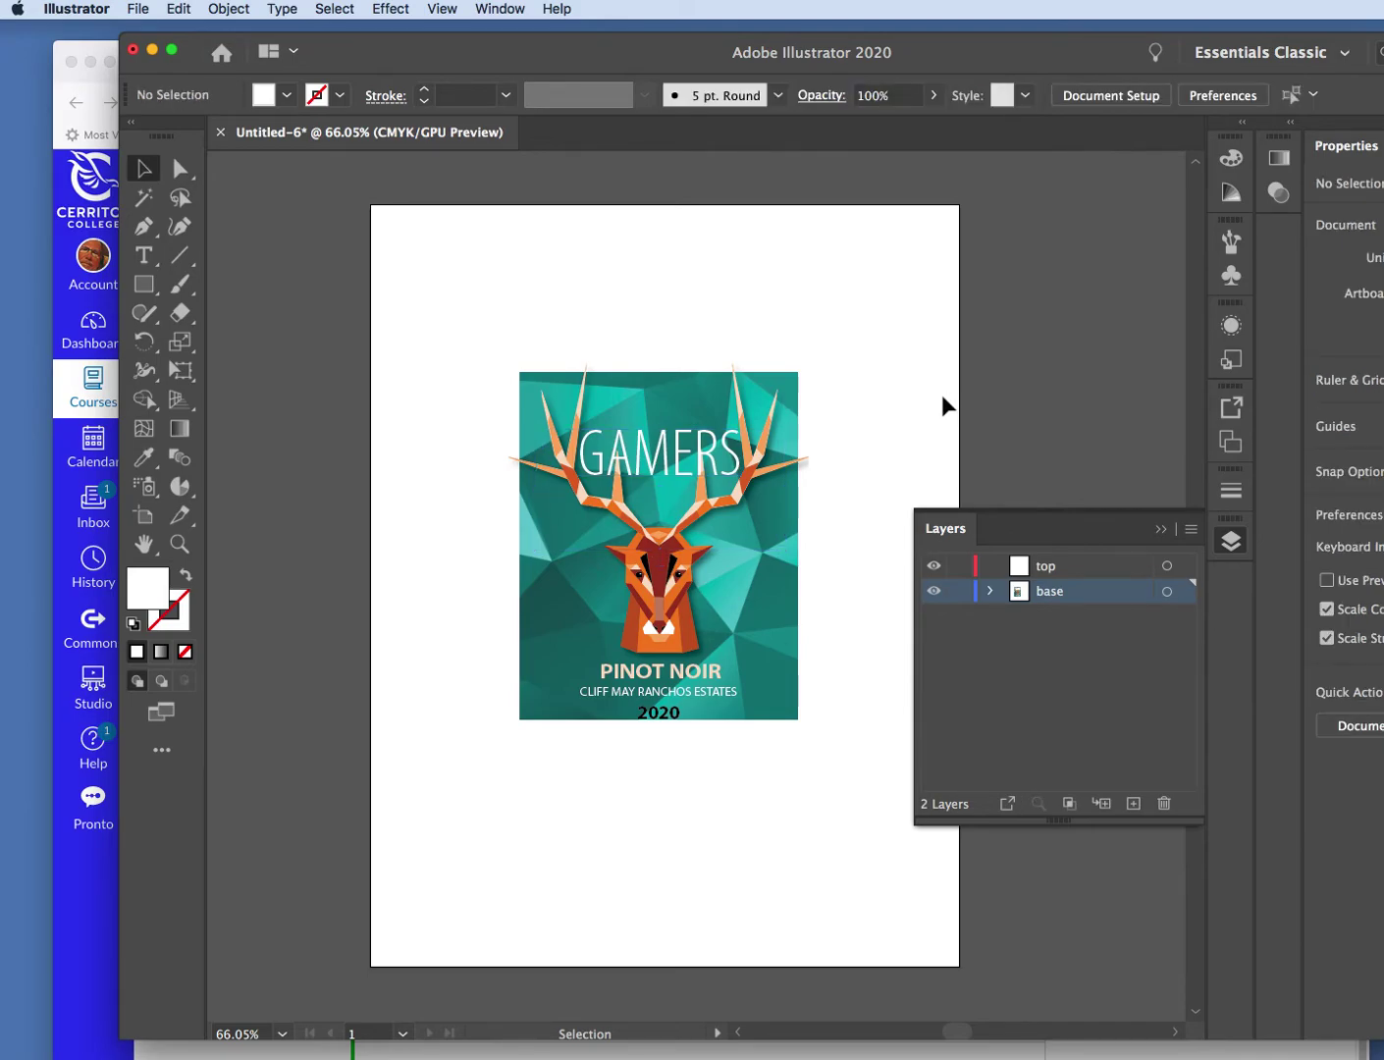
left_click(677, 453)
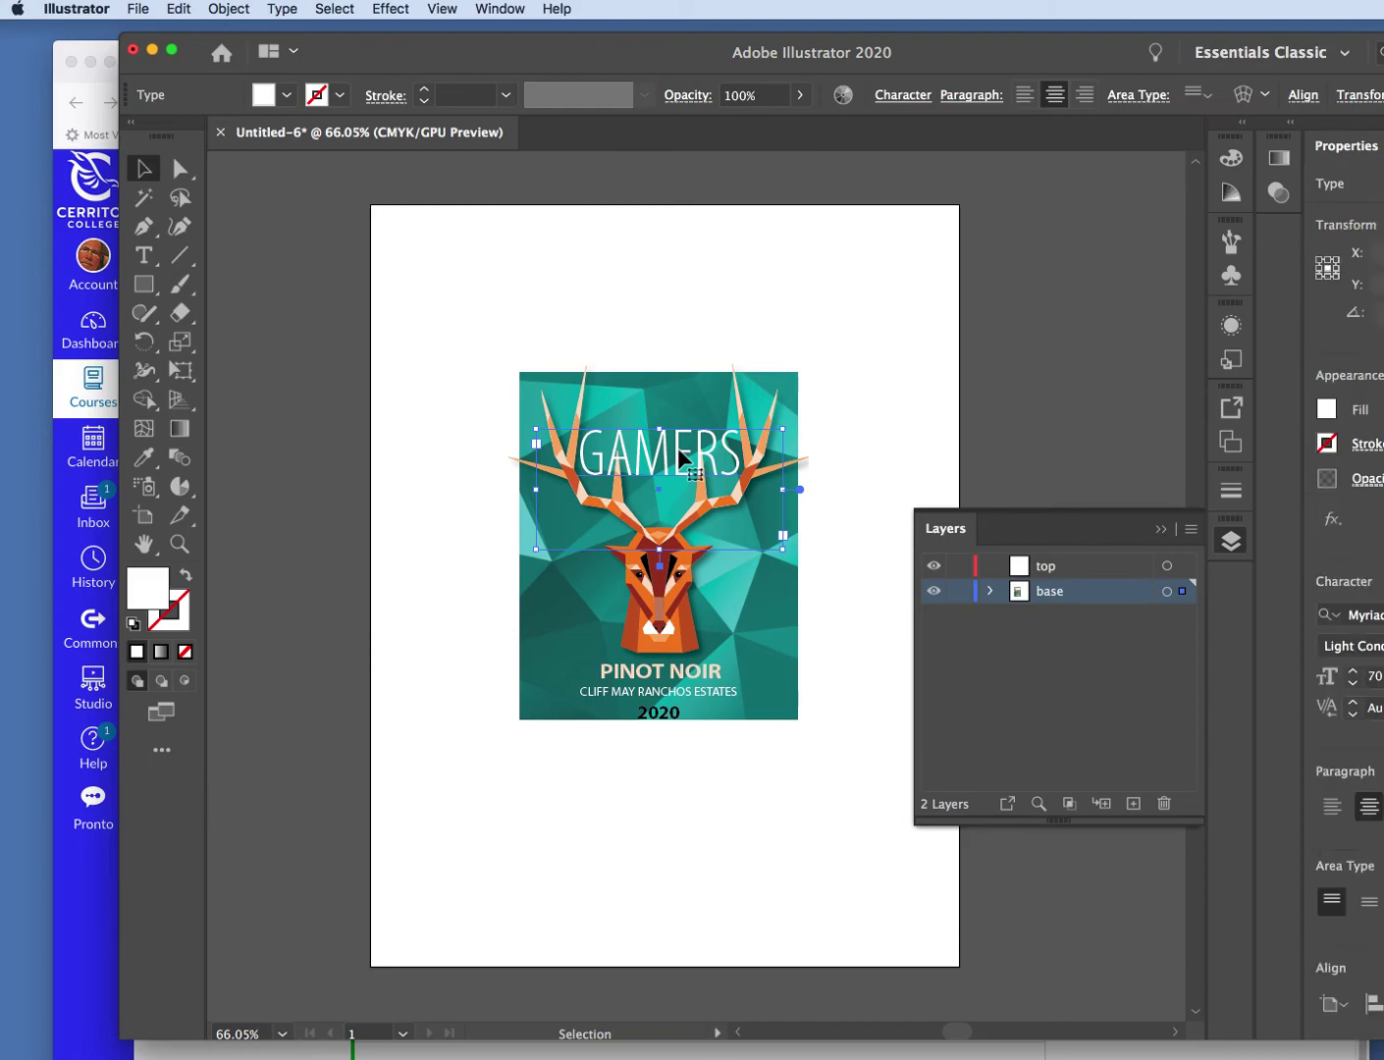
- Nudge the GAMERS title slightly upward between the antlers, and deselect it
key("Up")
key("Up")
key("Up")
key("Up")
key("Up")
key("Up")
key("Up")
key("Up")
key("Up")
key("Up")
key("Up")
key("Up")
key("Up")
key("Up")
key("Up")
key("Up")
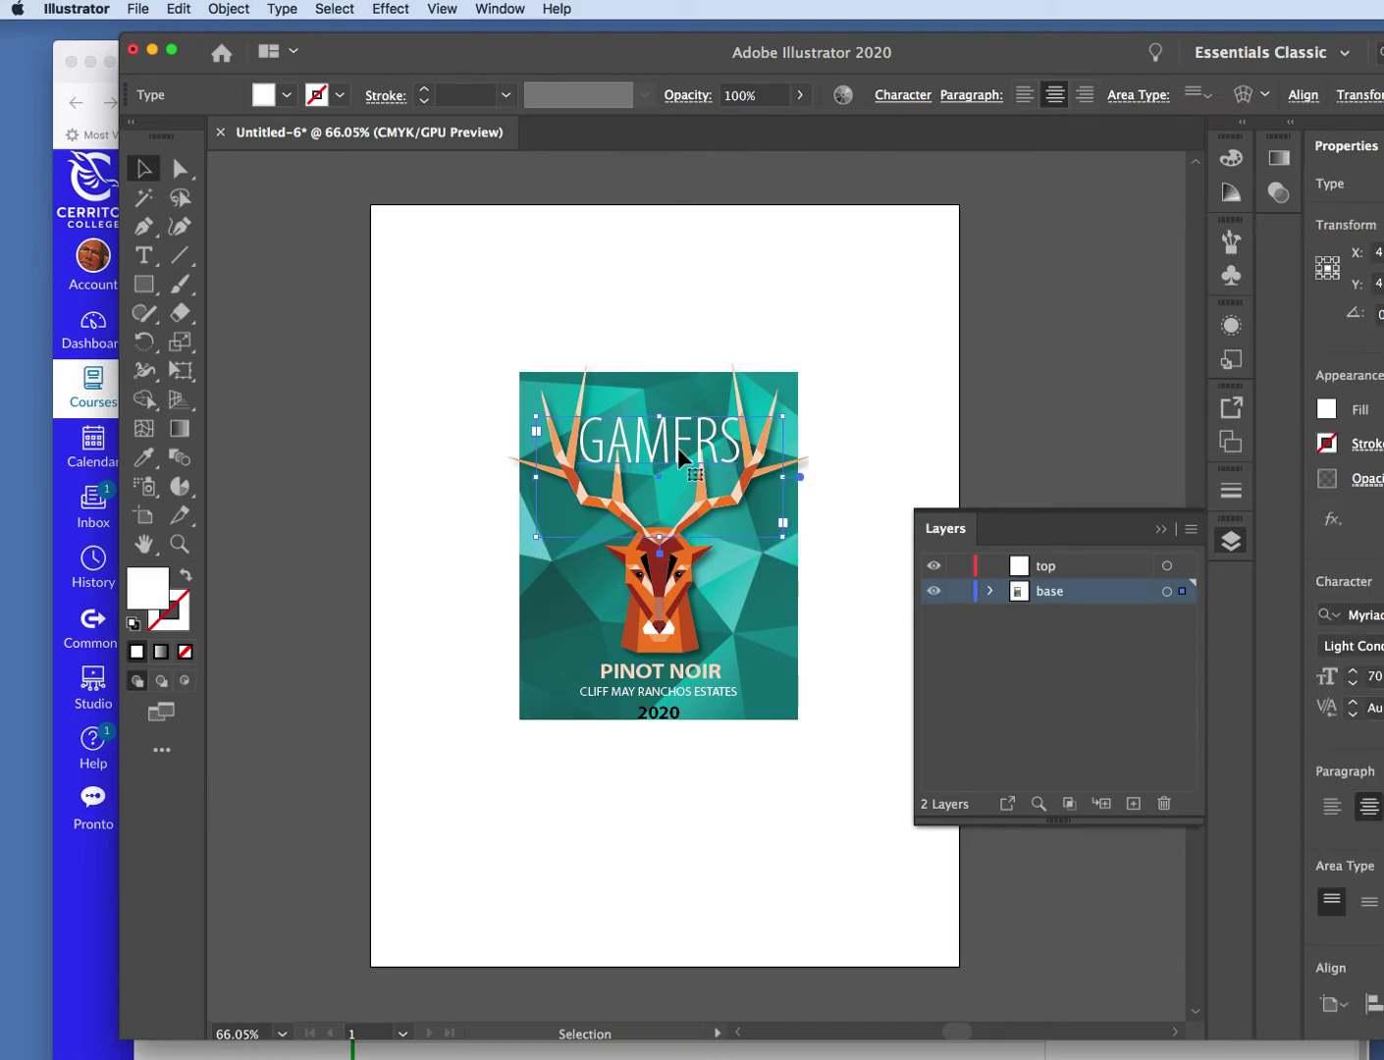
left_click(883, 367)
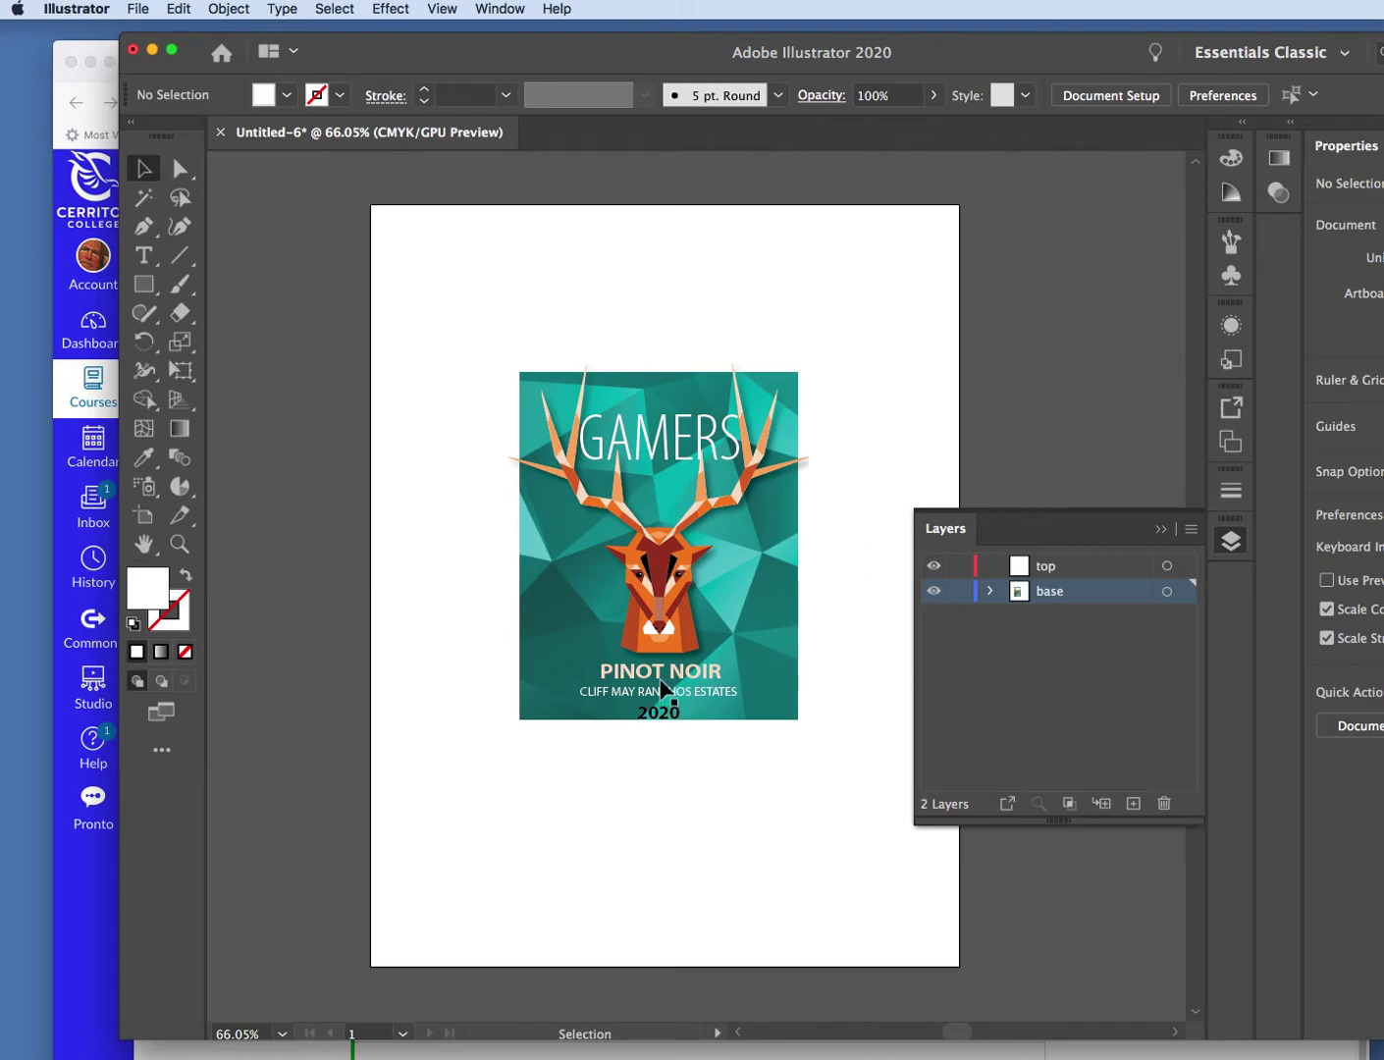
- Nudge the stag artwork slightly upward so its antler tips extend farther above the label's top edge
left_click(662, 681)
left_click(648, 594)
key("Up")
key("Up")
key("Up")
key("Up")
key("Up")
key("Up")
key("Up")
key("Up")
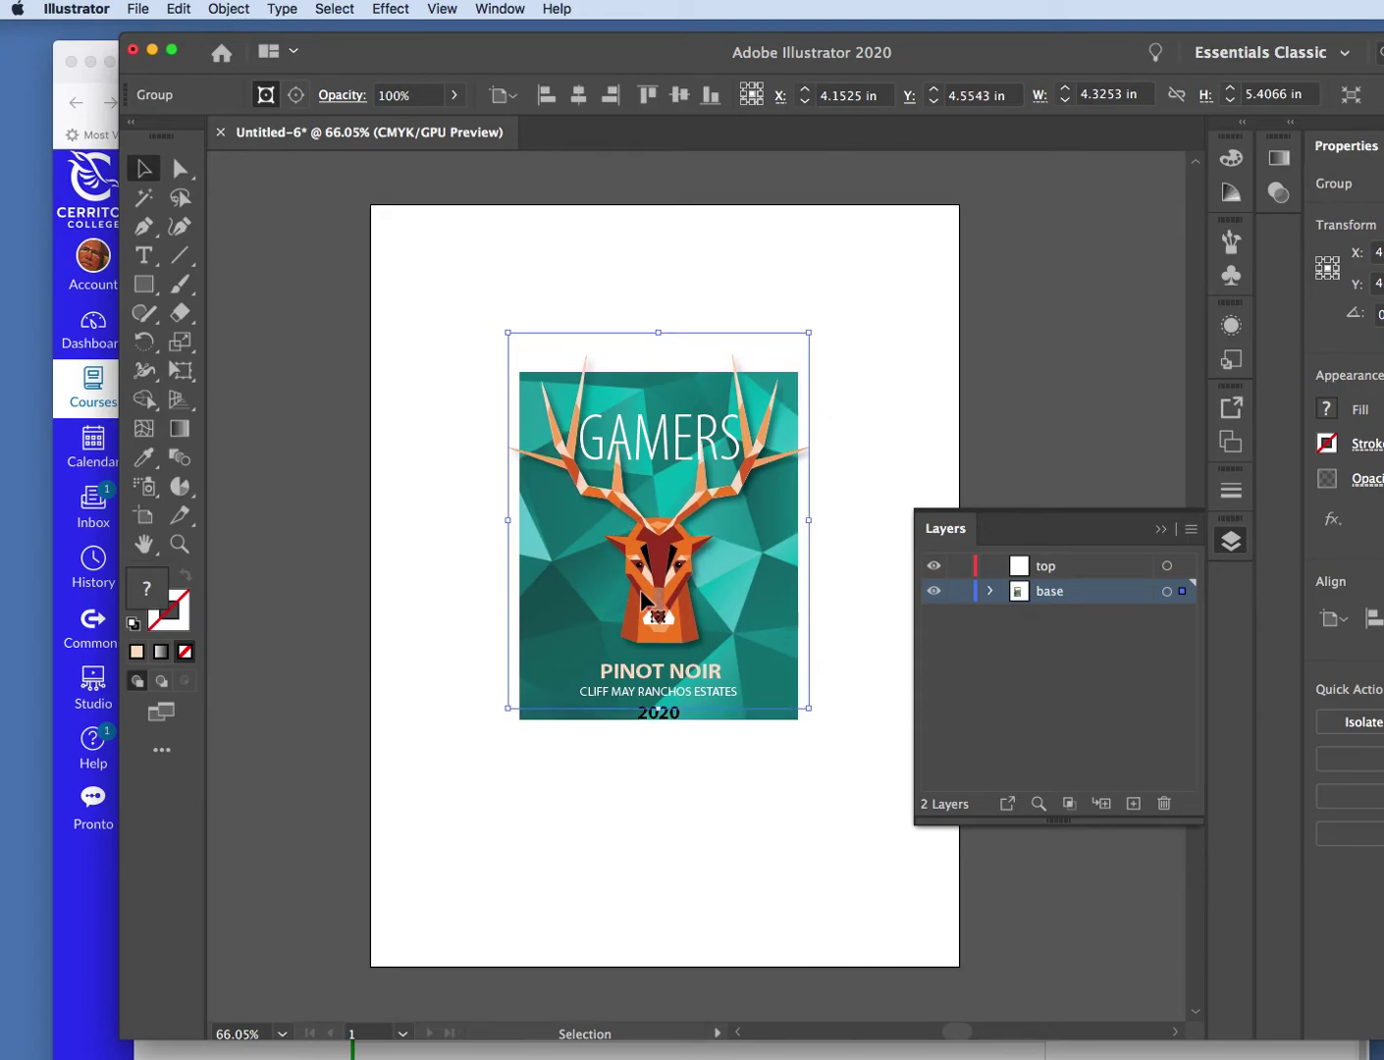
- Nudge PINOT NOIR and the estate and 2020 text together slightly upward beneath the stag, and deselect them
left_click(659, 701)
left_click(658, 672, "shift")
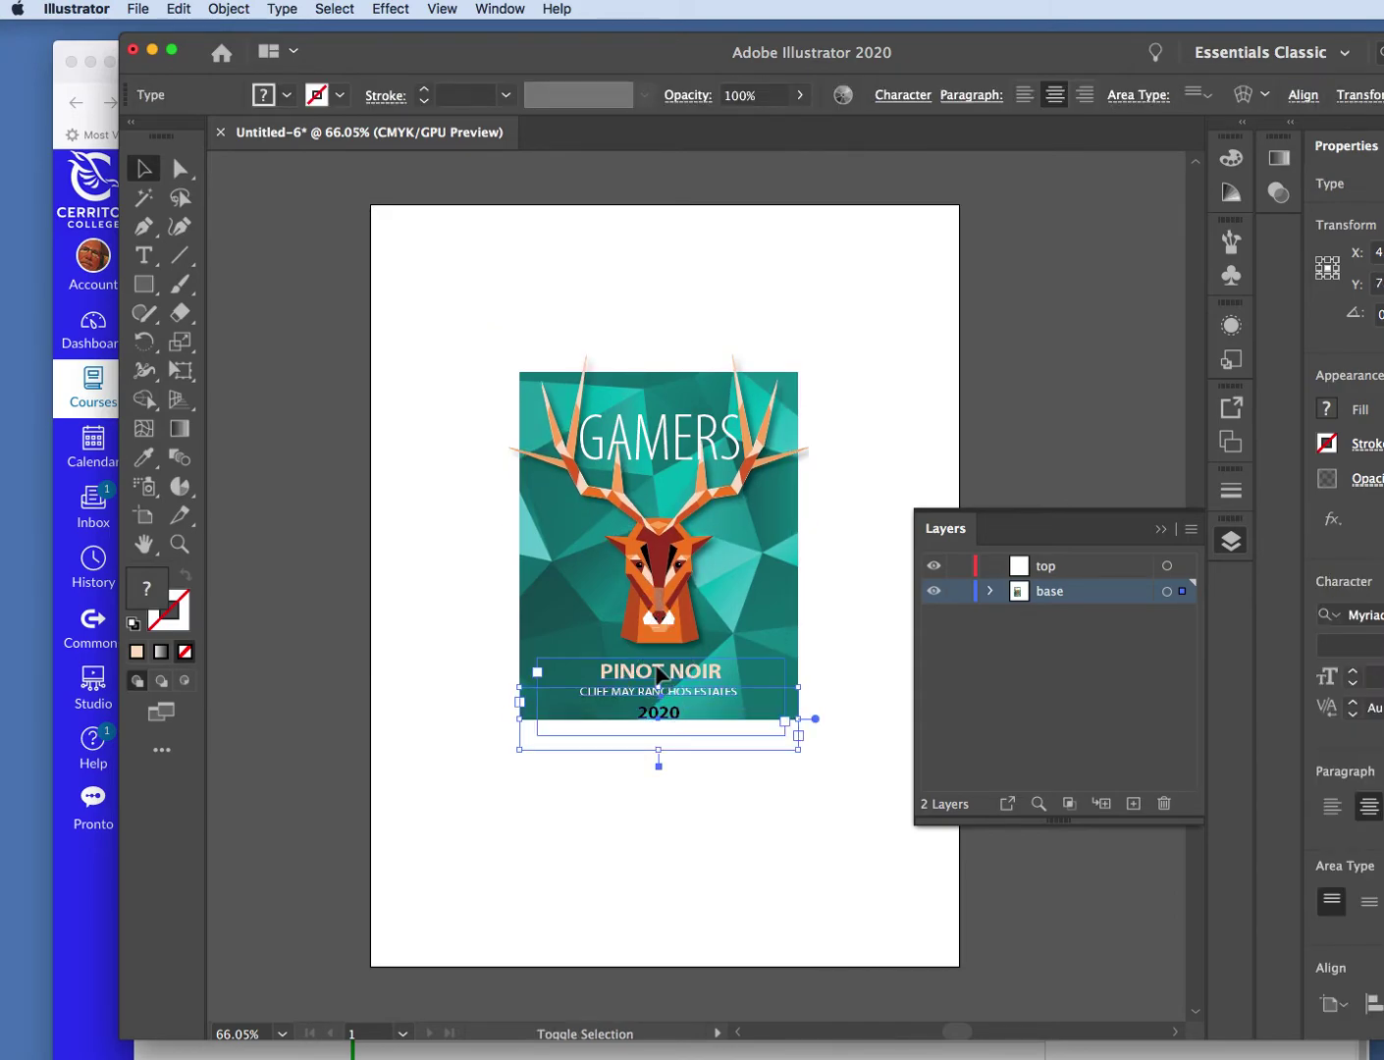
key("Up")
key("Up")
key("Up")
key("Up")
key("Up")
key("Up")
key("Up")
key("Up")
key("Up")
key("Up")
key("Up")
key("Up")
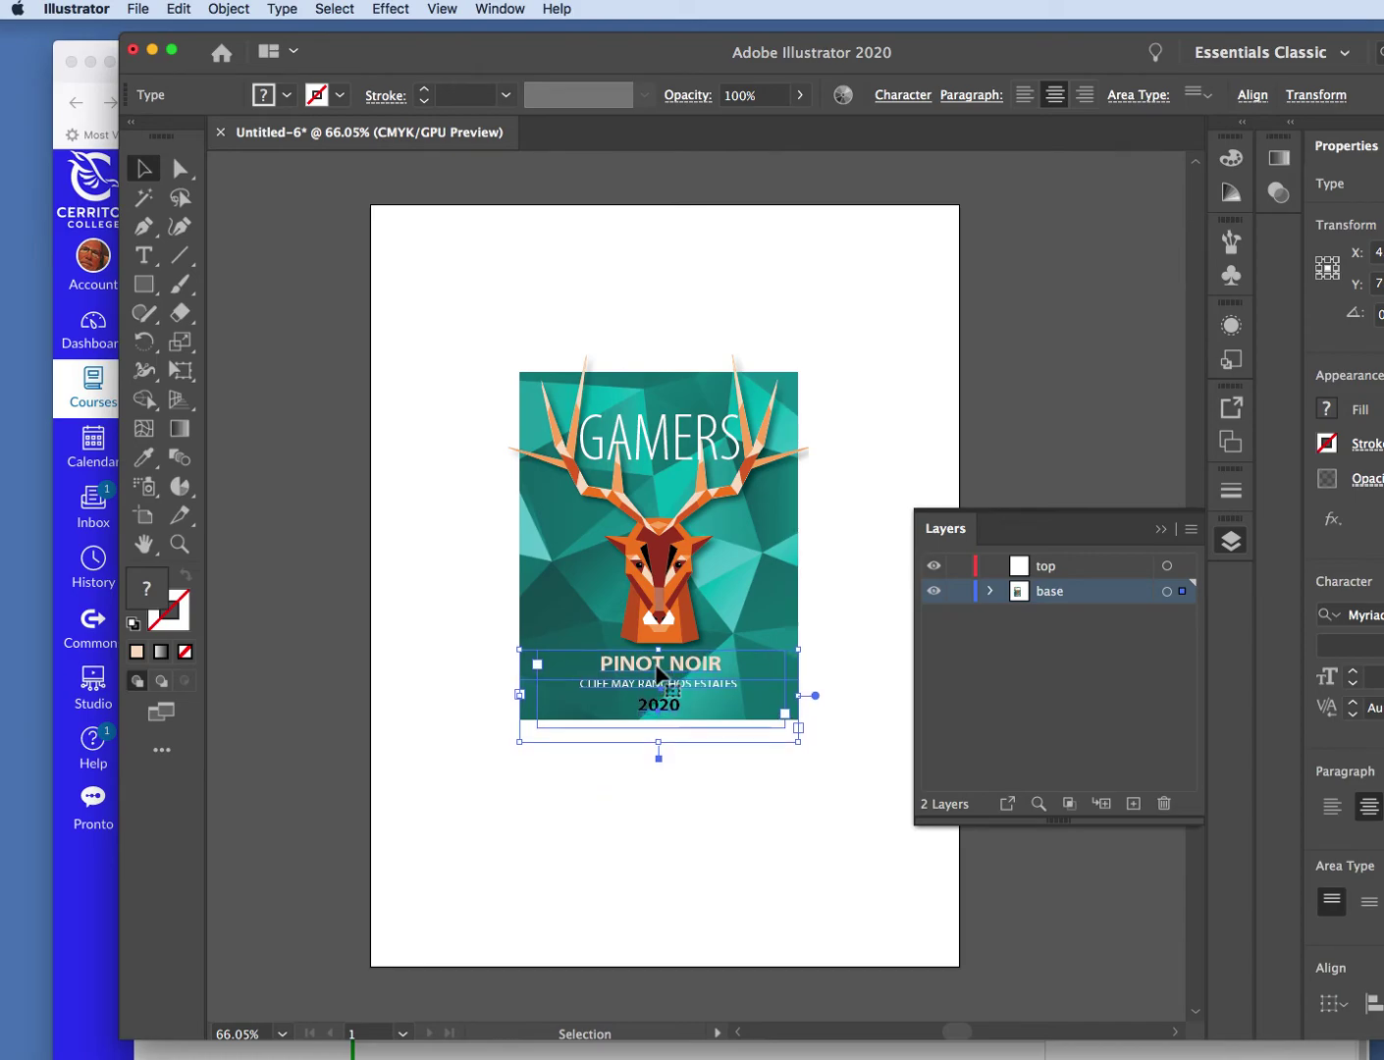
left_click(756, 846)
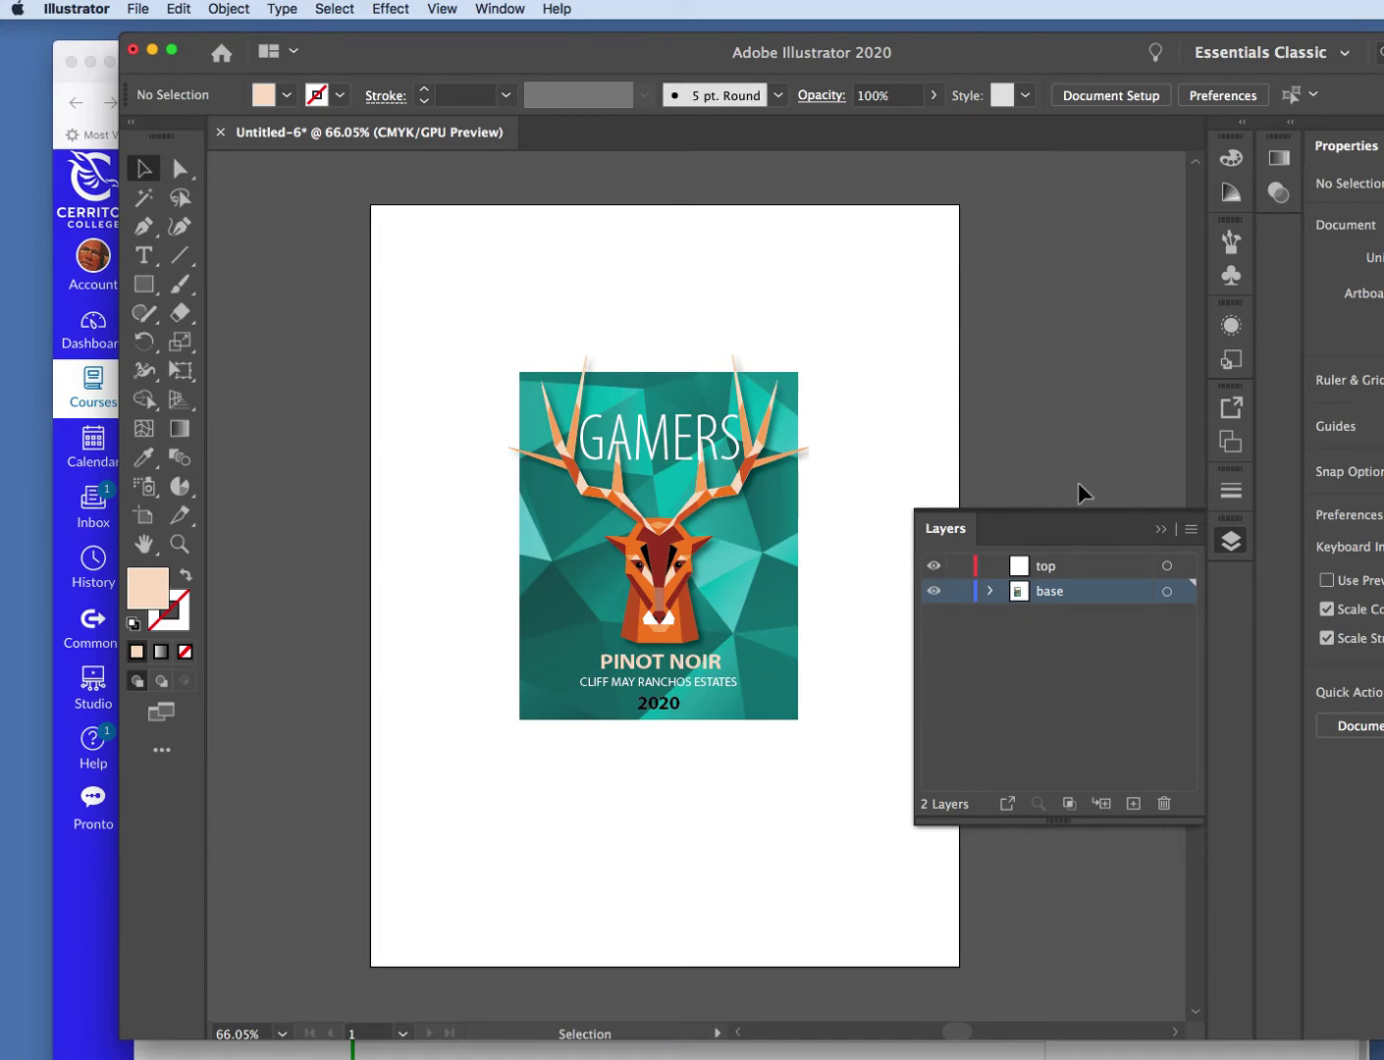
- Save the label as SEPT 21 DEMO.ai in the wine label demo folder, keeping the default Illustrator 2020 options
left_click(1161, 528)
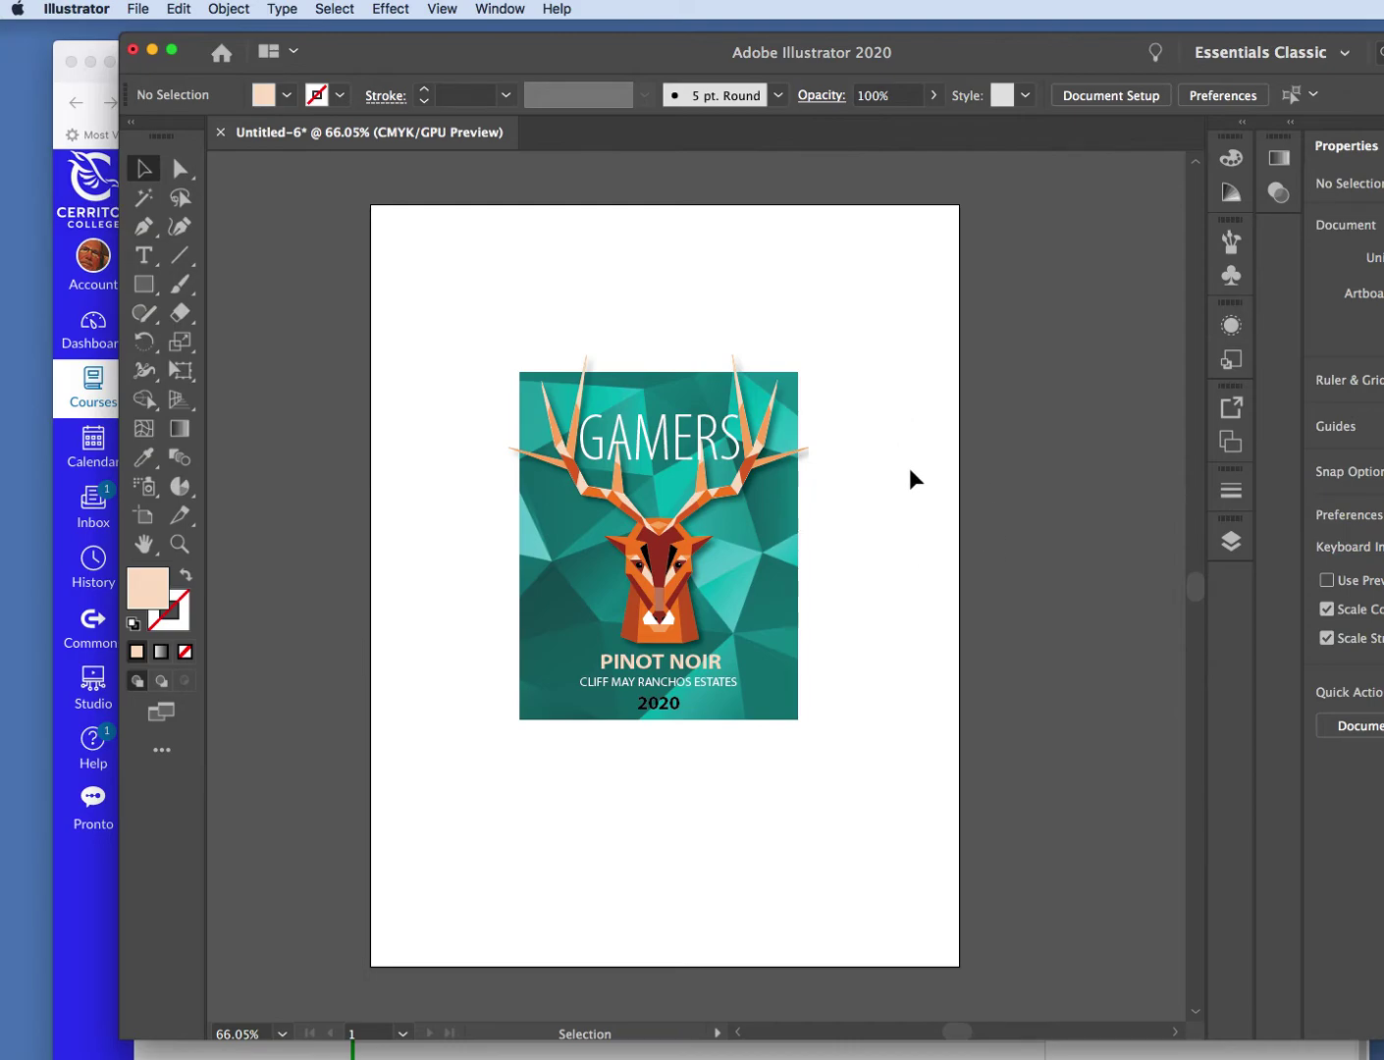
key("super+shift+s")
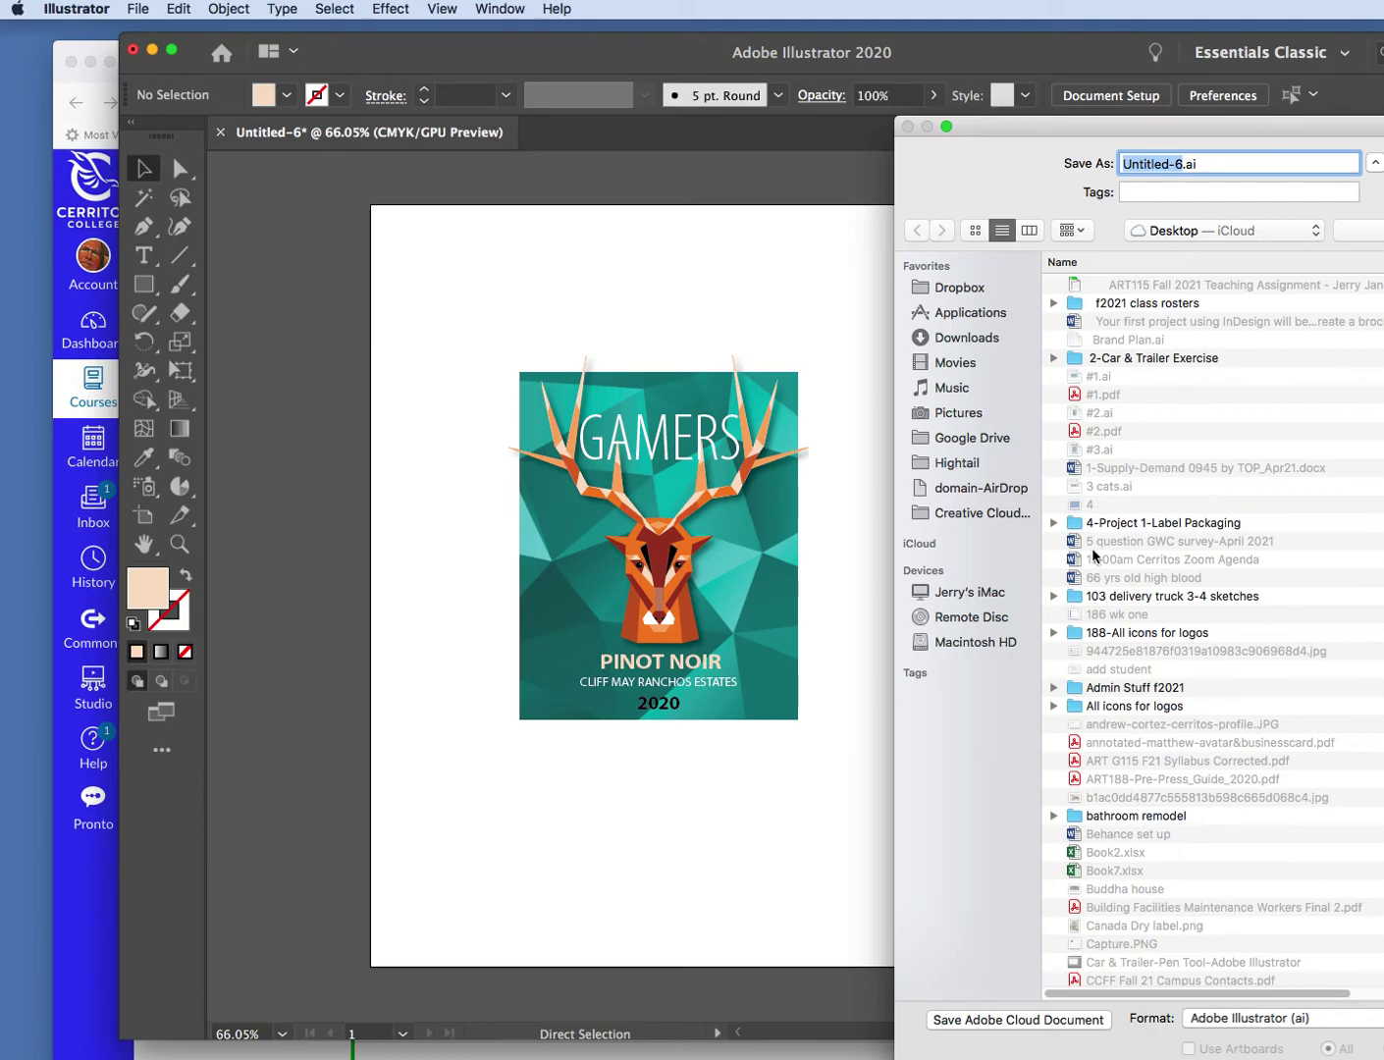
scroll(1090, 556, "down", 10)
scroll(1089, 556, "down", 15)
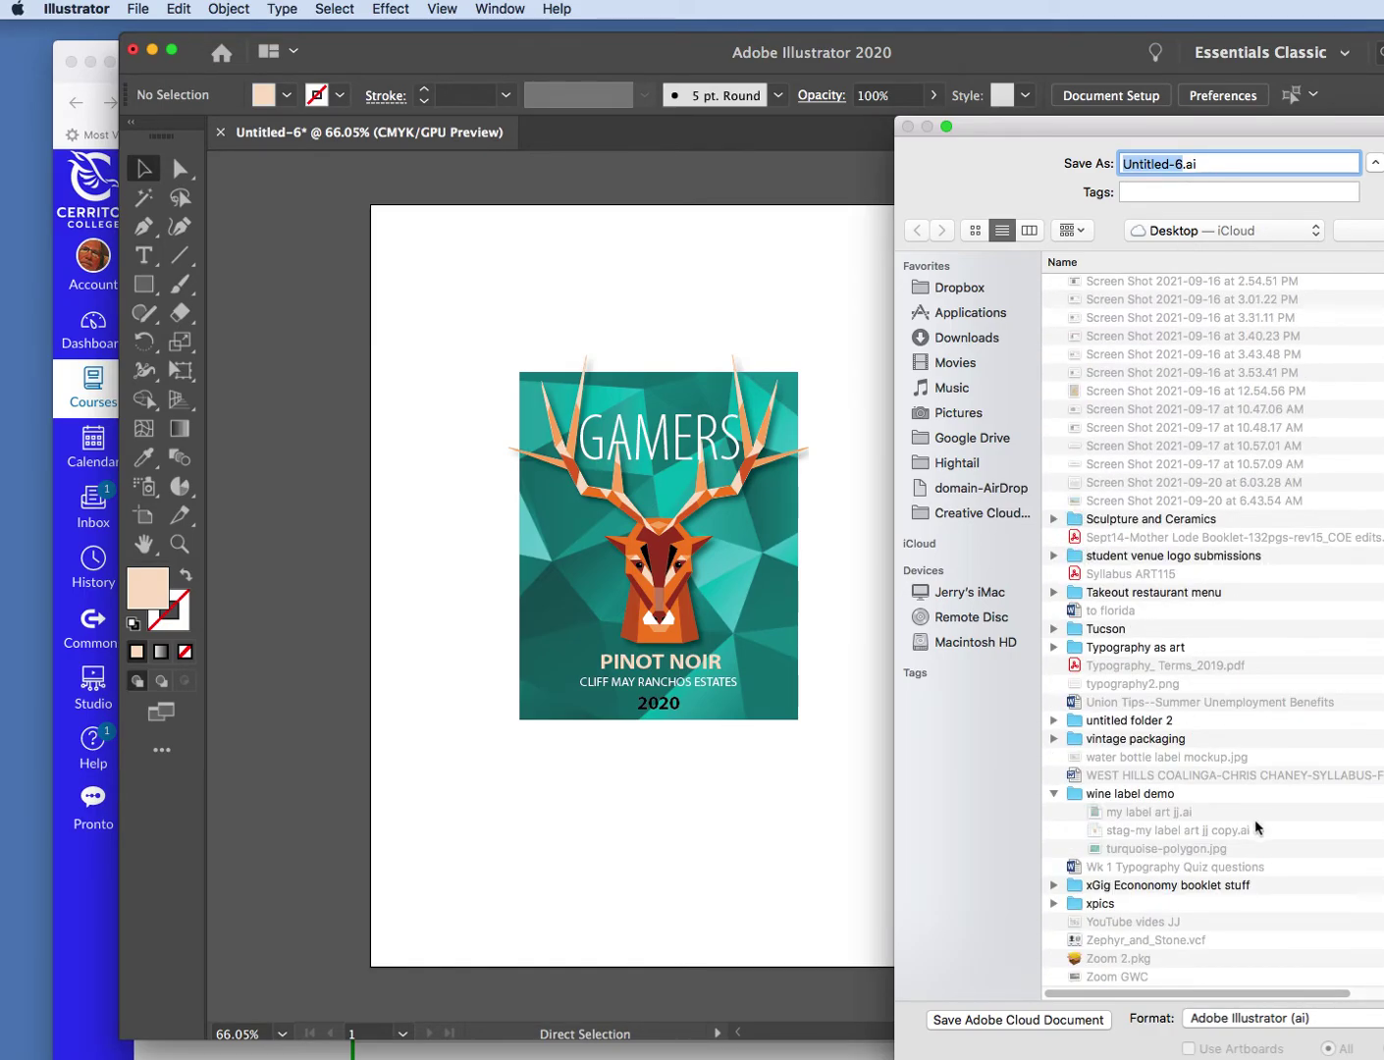
left_click(1158, 793)
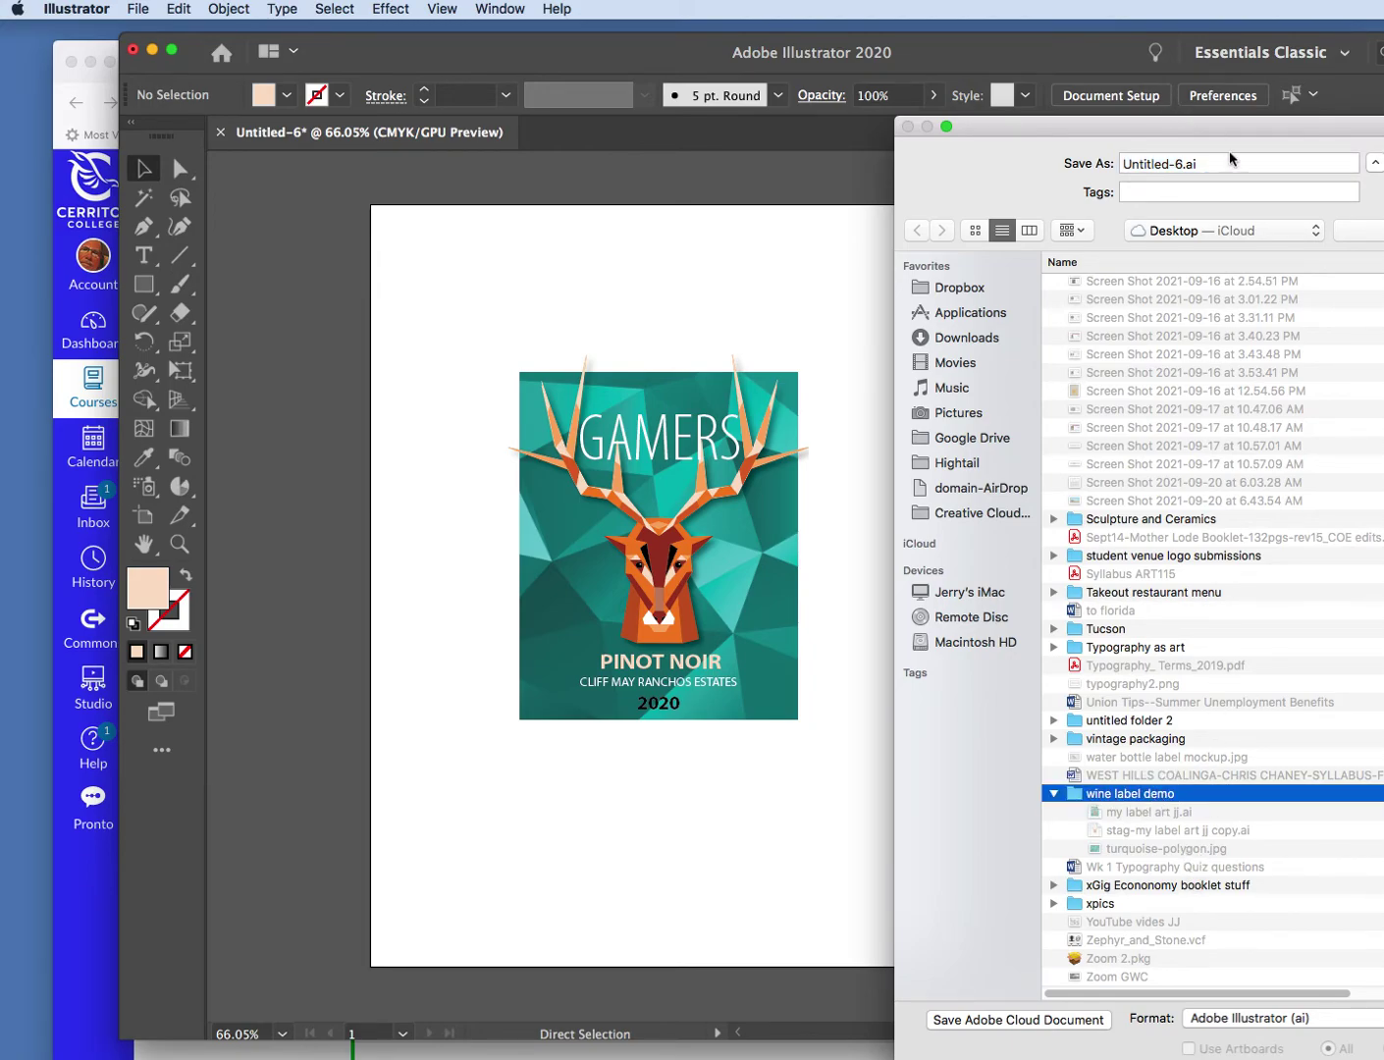
left_click(1180, 164)
left_click_drag(1180, 164, 1039, 162)
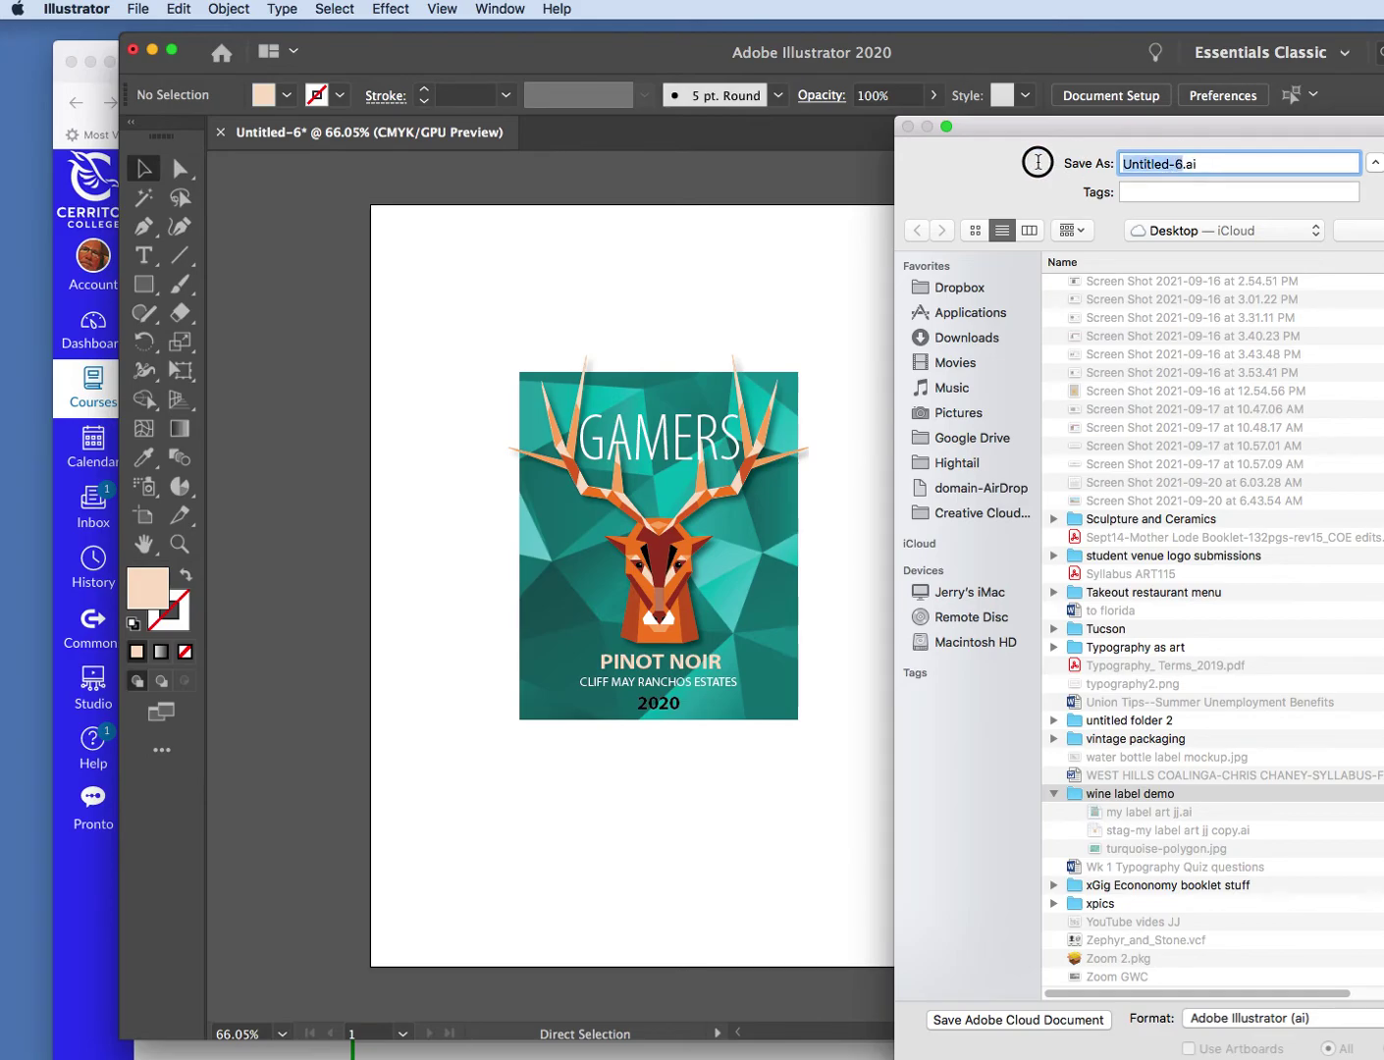
key("F4")
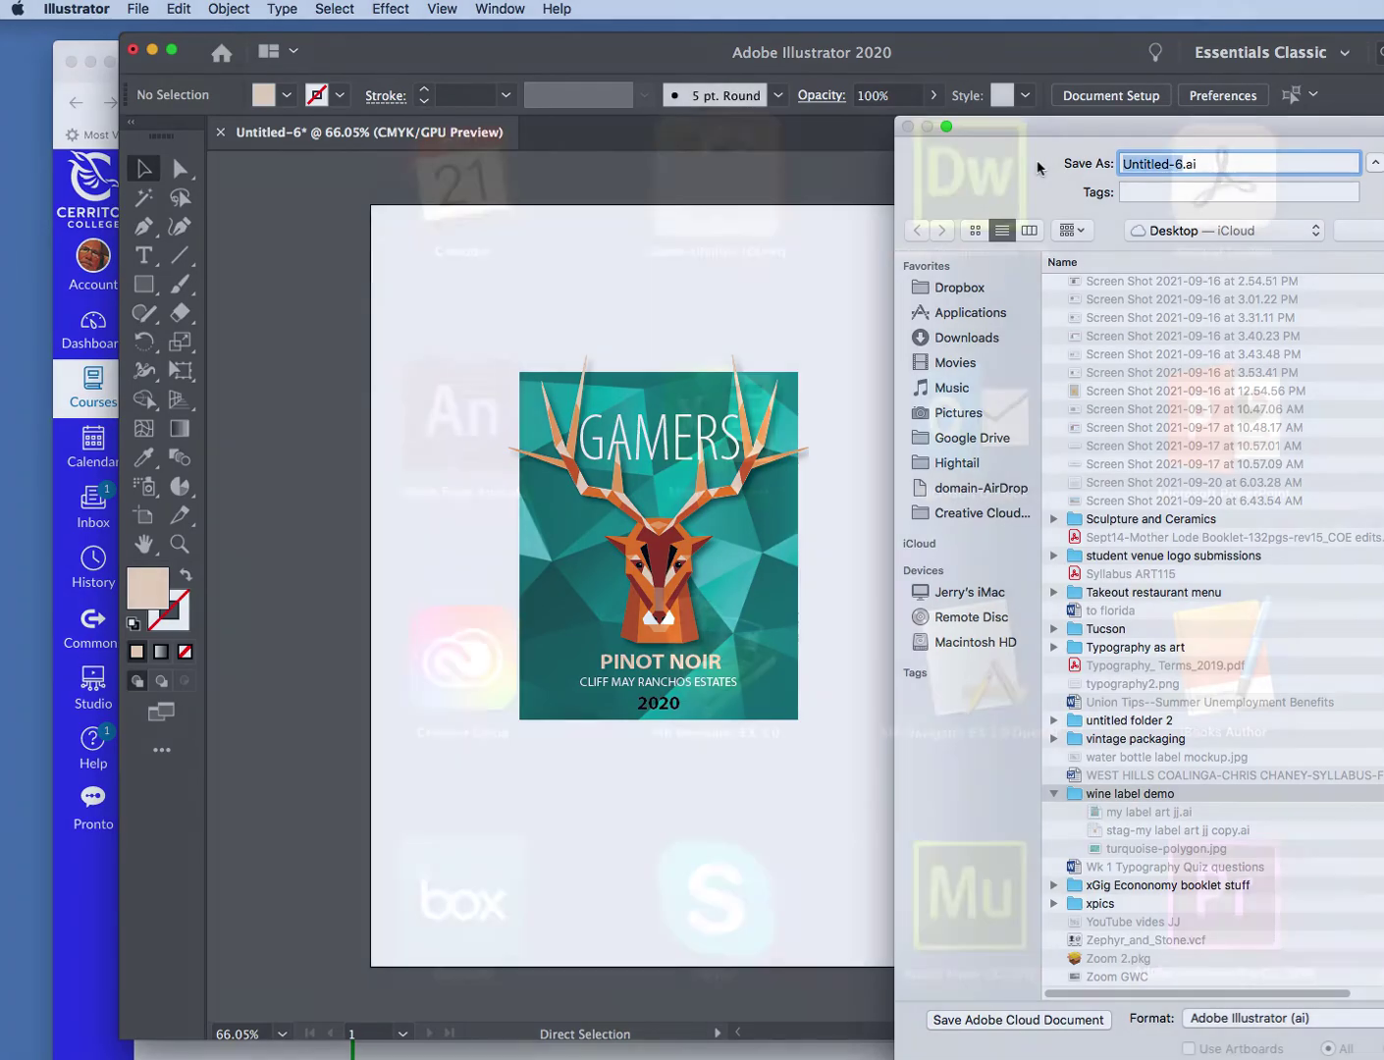
key("Escape")
type("SERT")
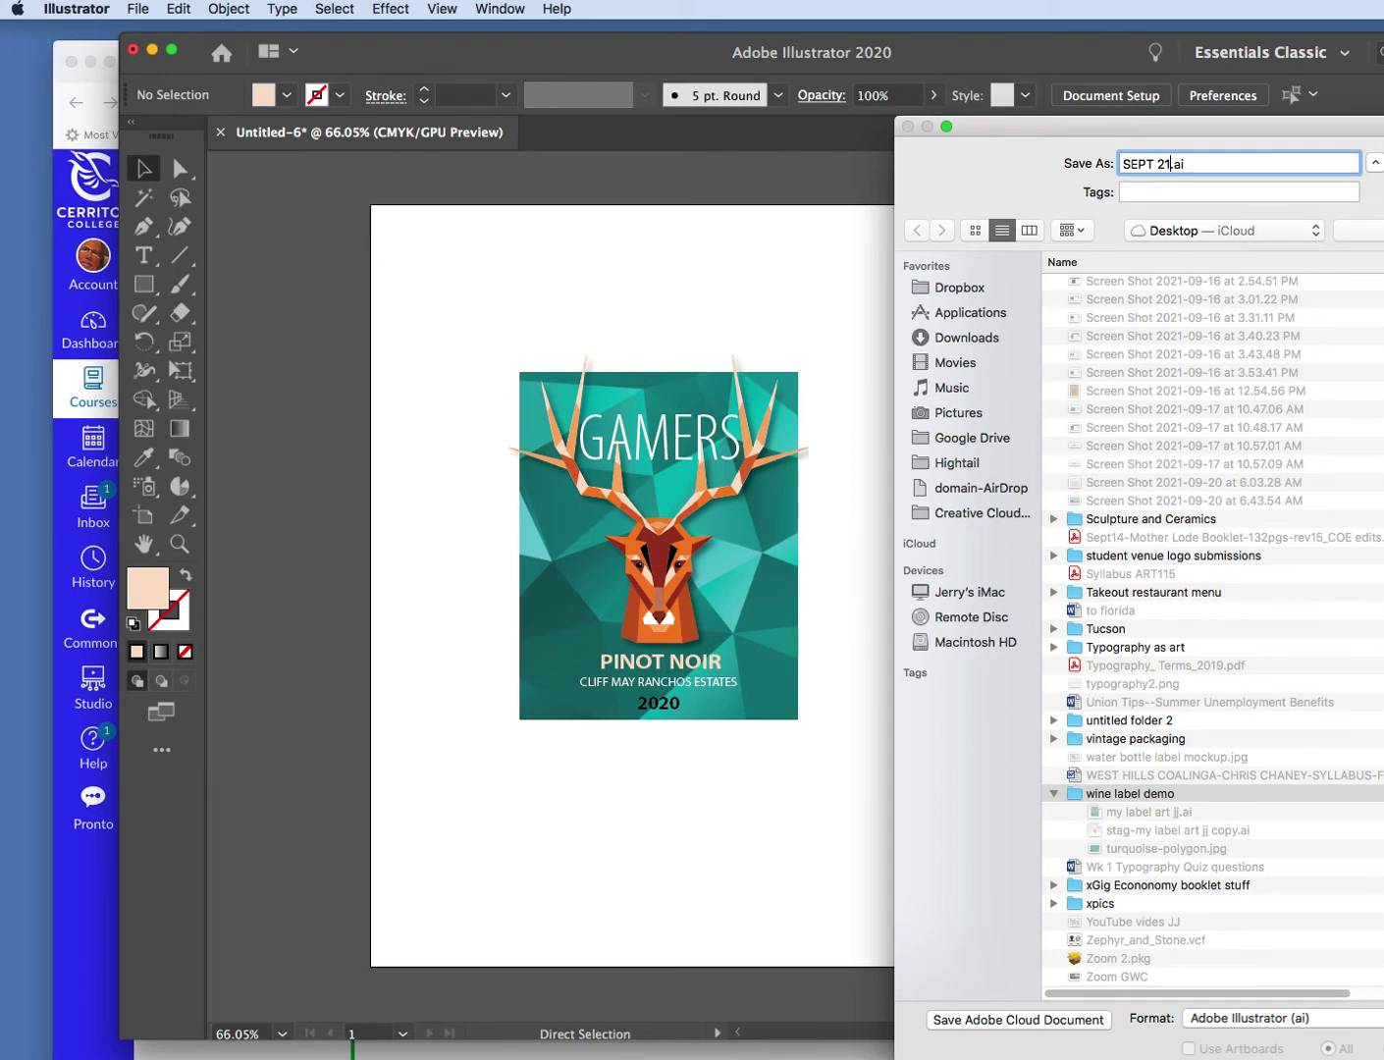
type("21 DEMO")
double_click(1129, 794)
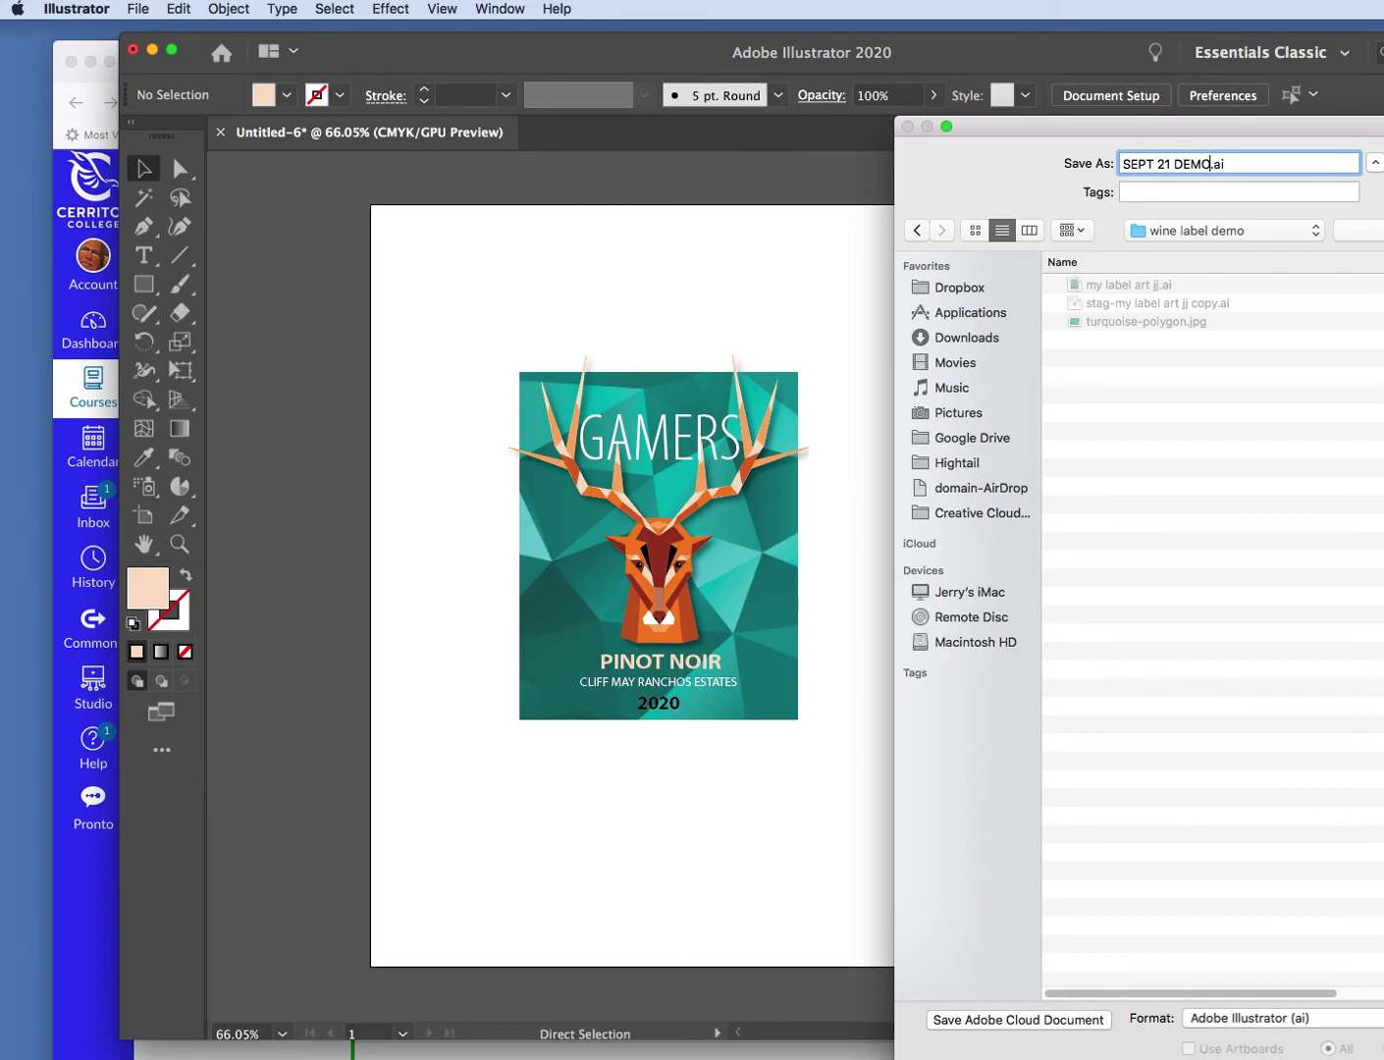
key("Return")
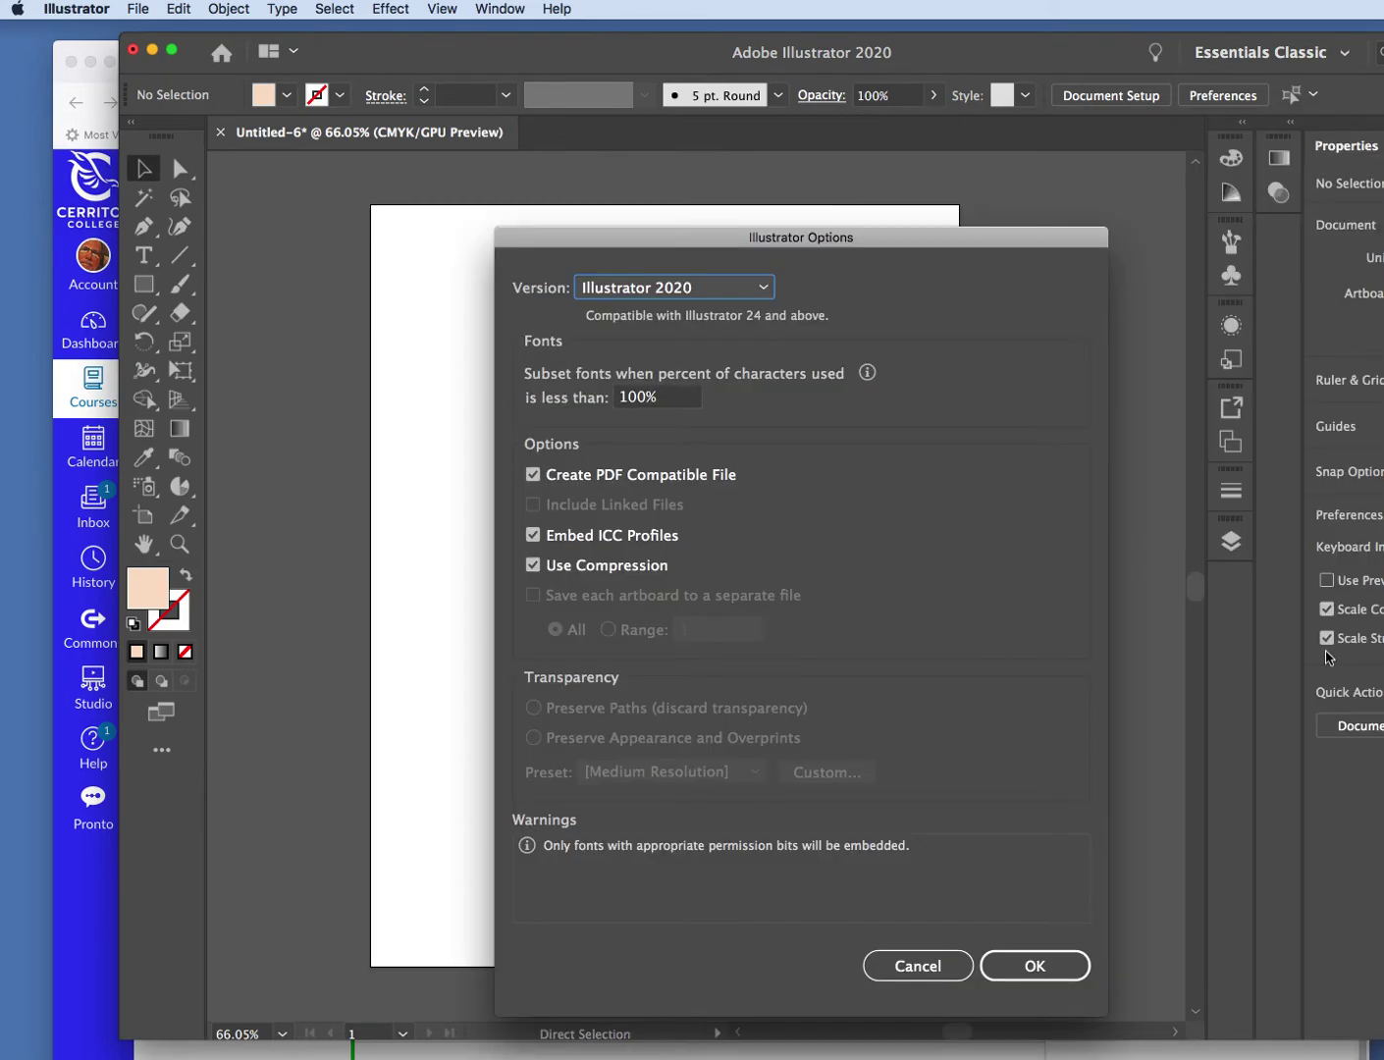
left_click(1043, 964)
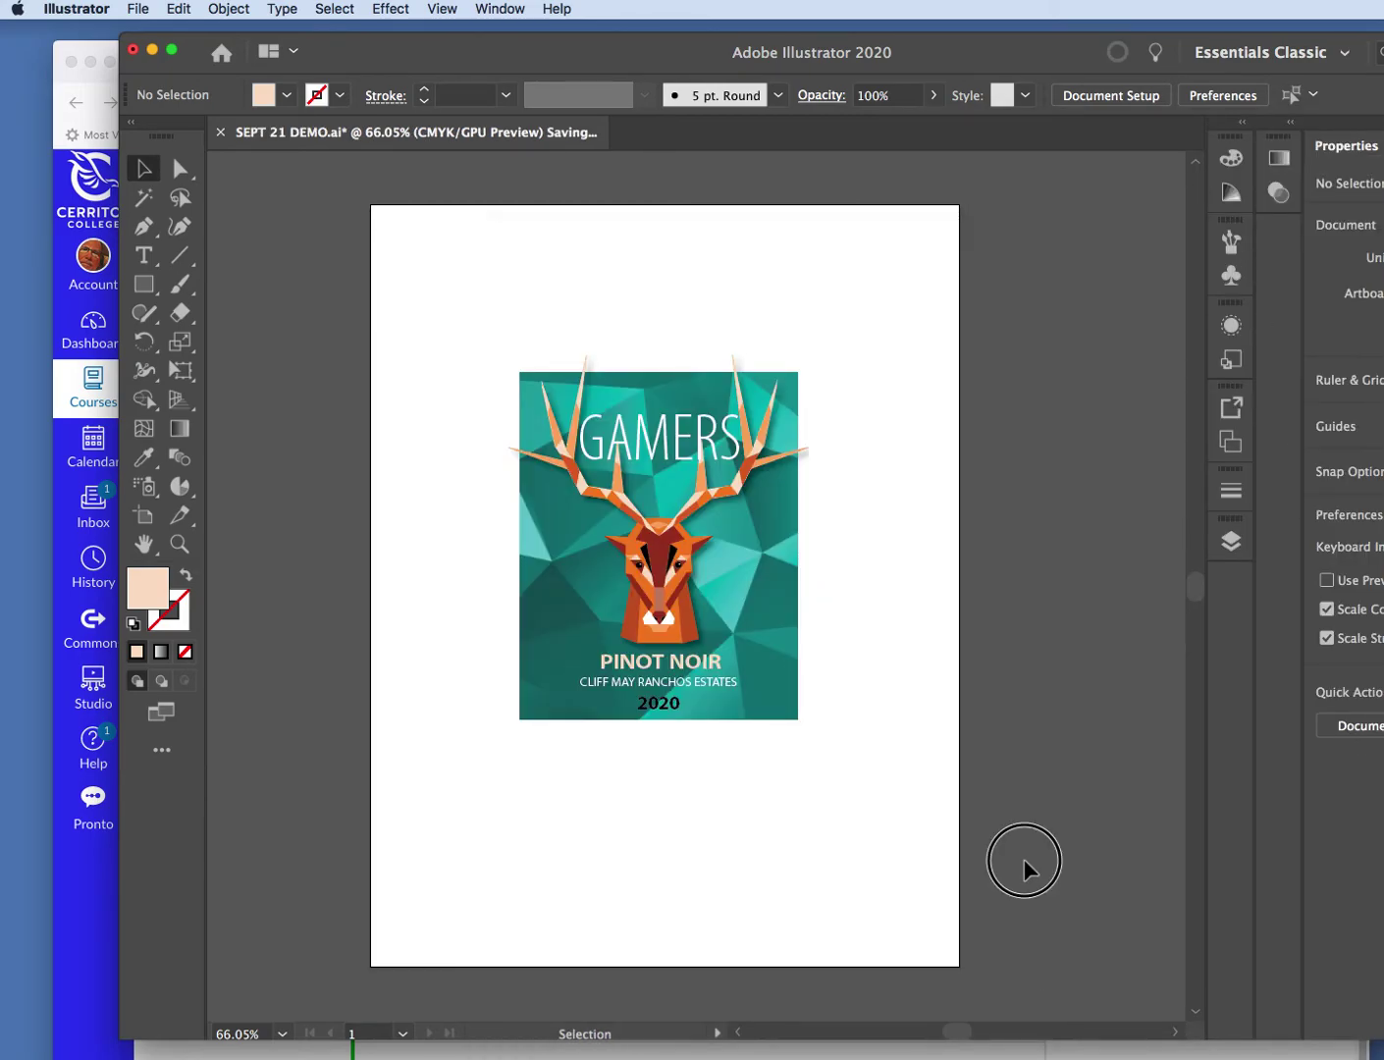
- Switch to the course page in Firefox, download 3 bottle template red.psd from the Week Five-Wine label project module, and open it in Photoshop
left_click_drag(932, 49, 1383, 45)
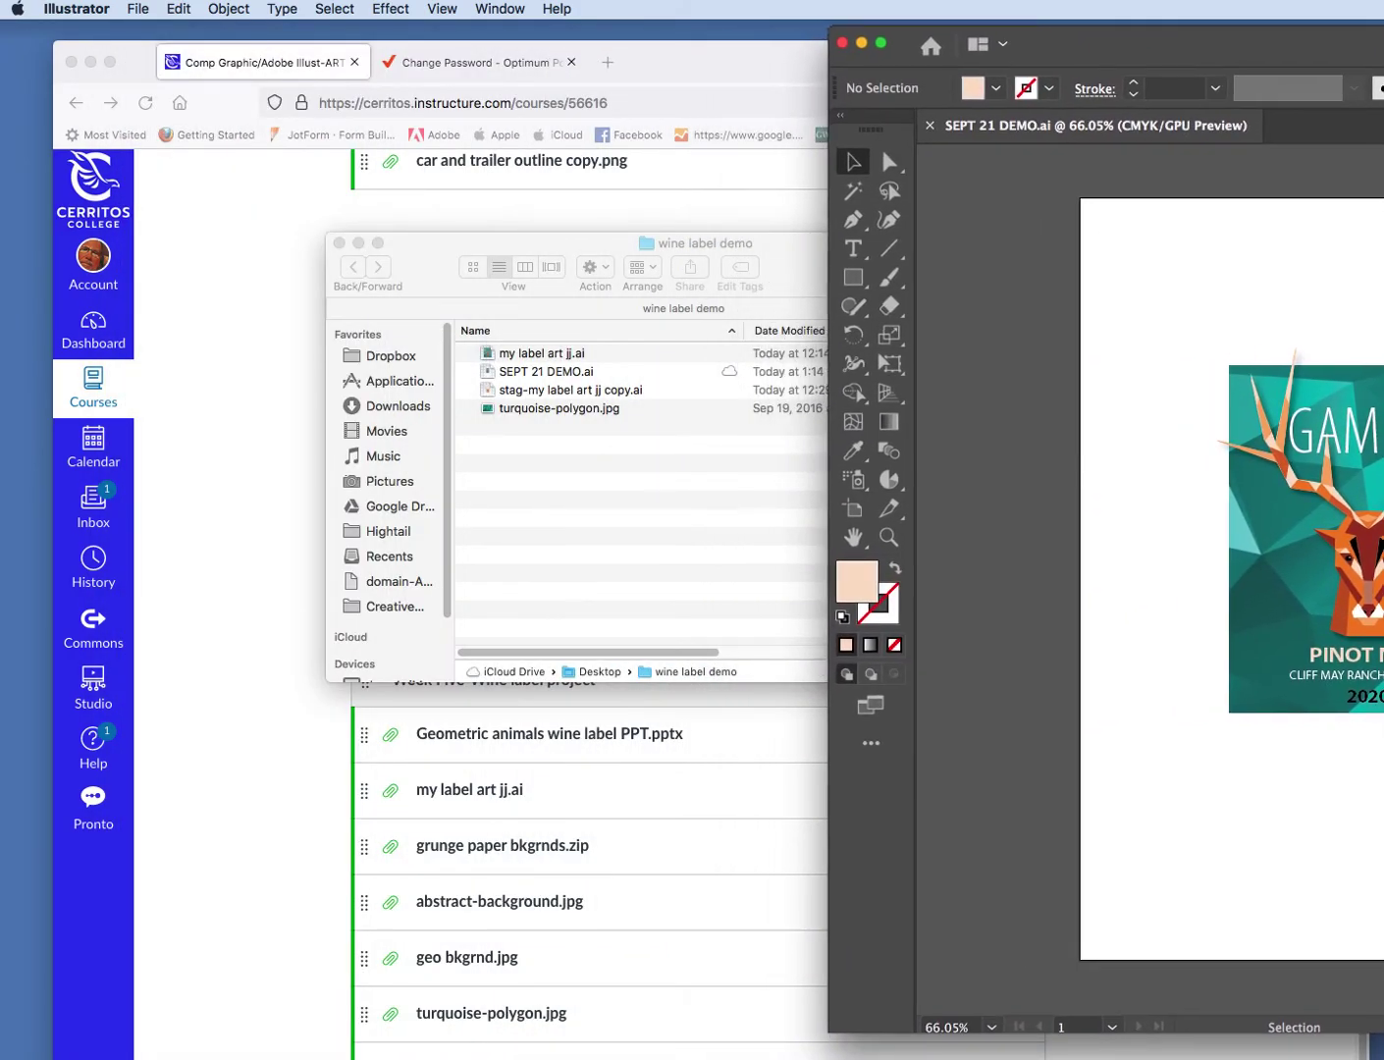
left_click(655, 483)
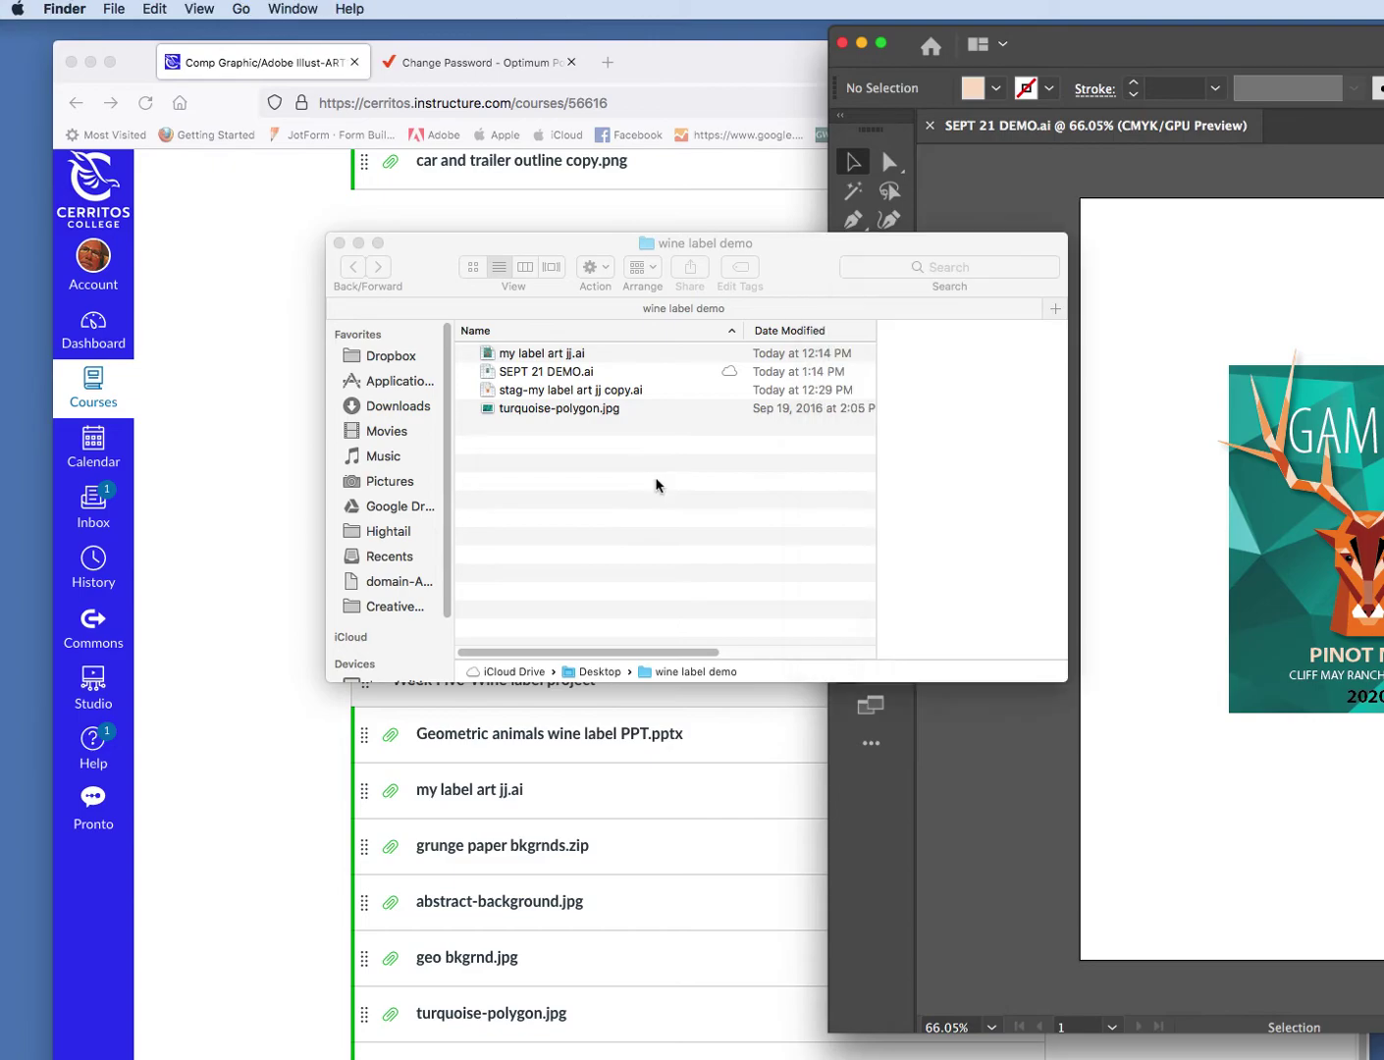
left_click(459, 835)
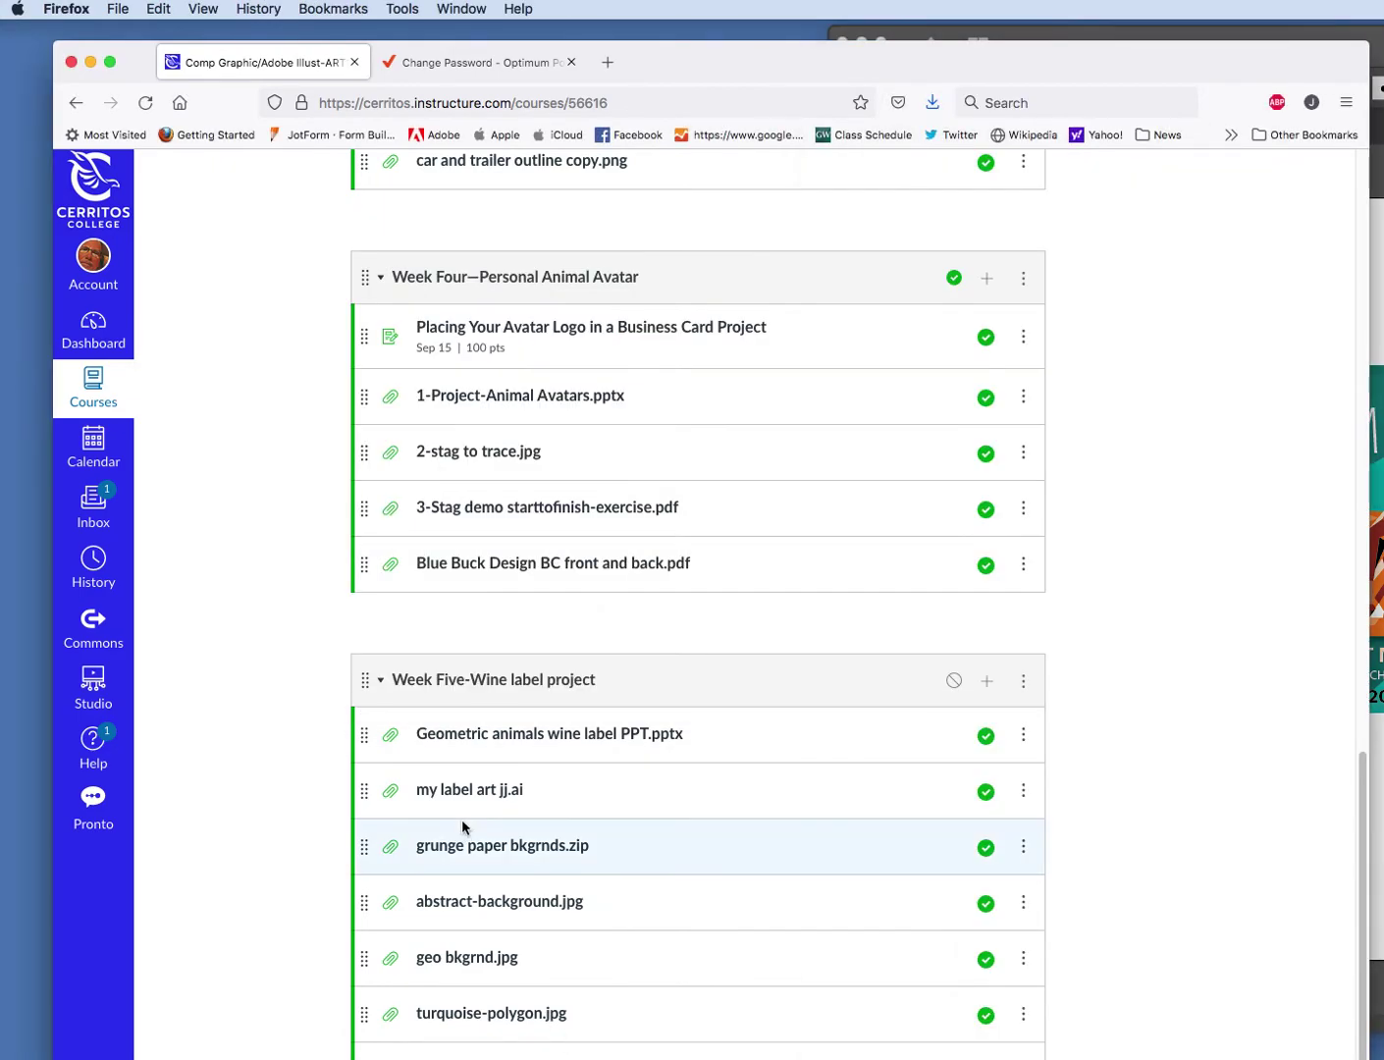
scroll(464, 854, "down", 1)
scroll(470, 903, "down", 1)
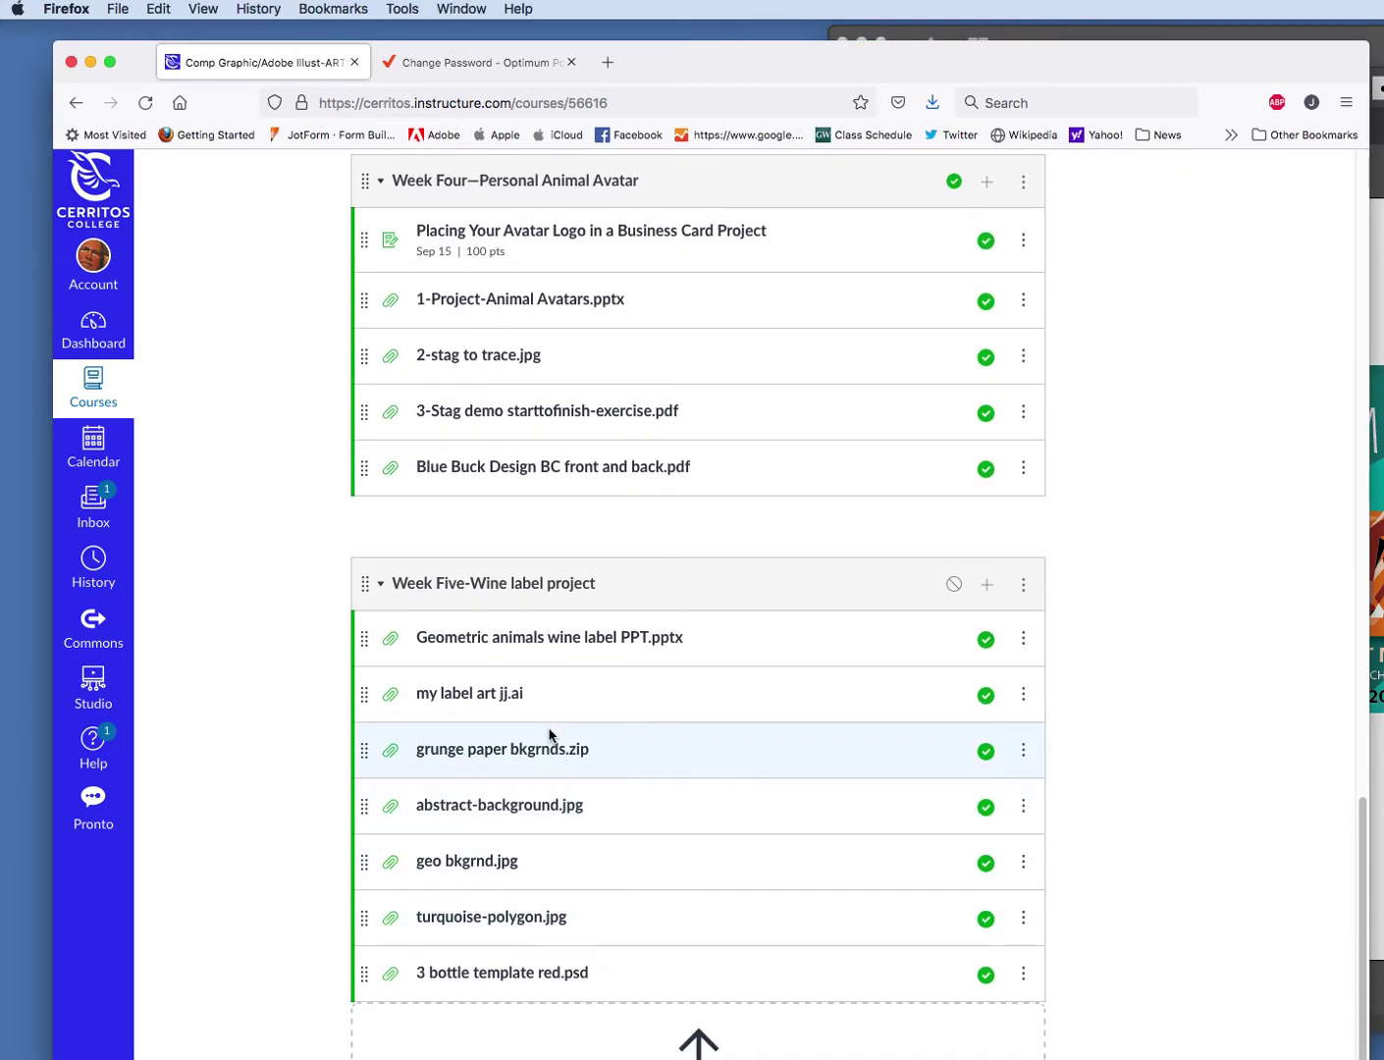
scroll(491, 436, "up", 20)
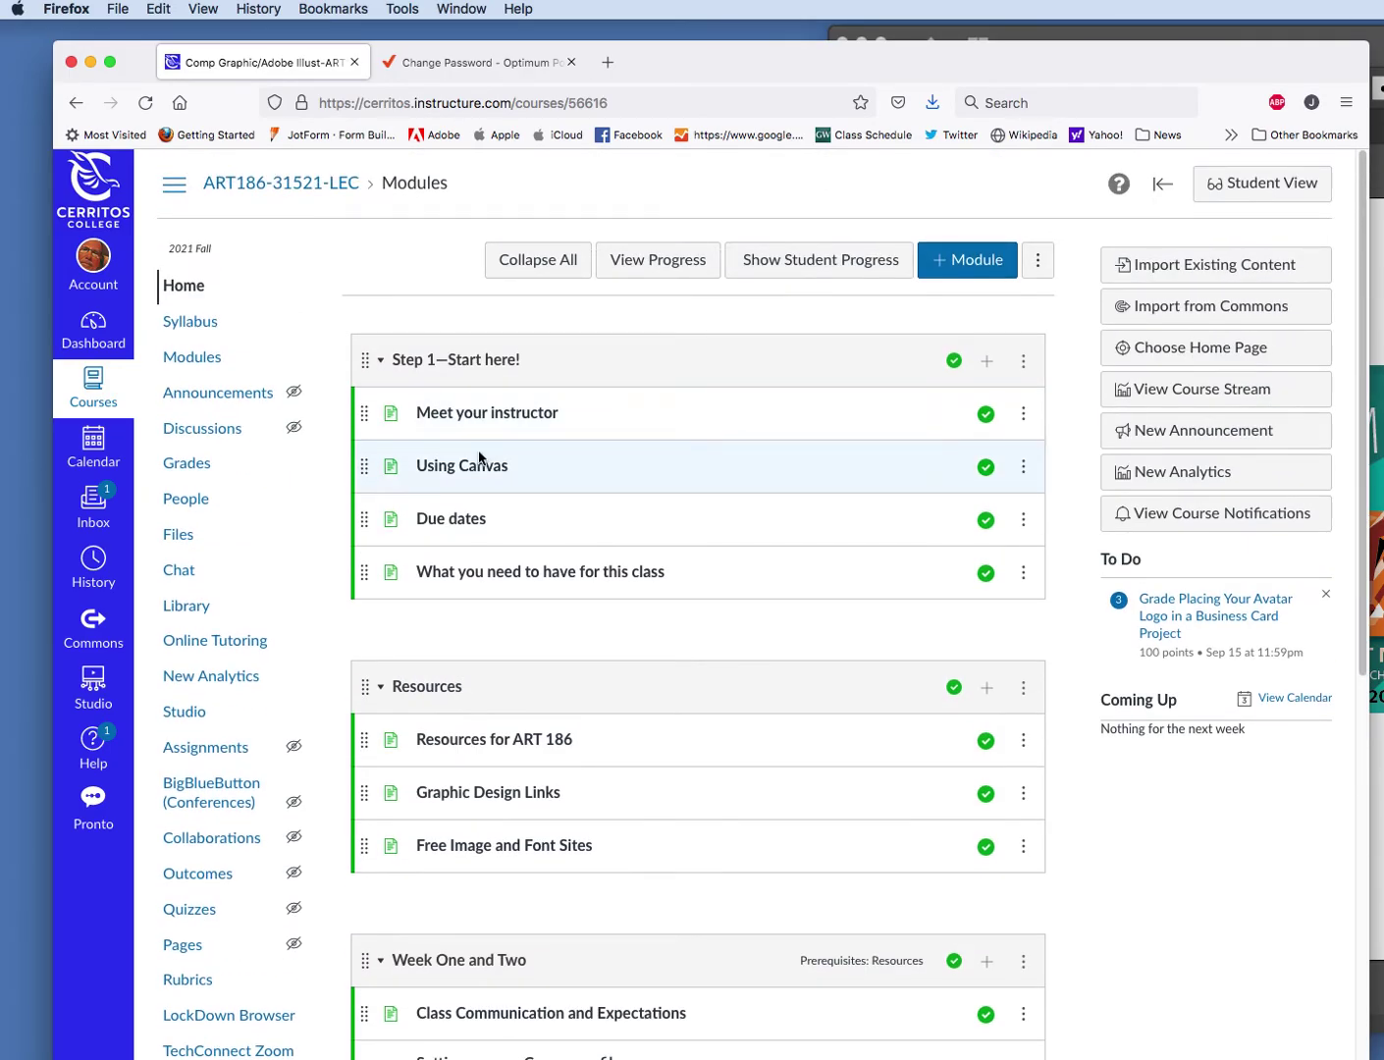
scroll(470, 466, "down", 5)
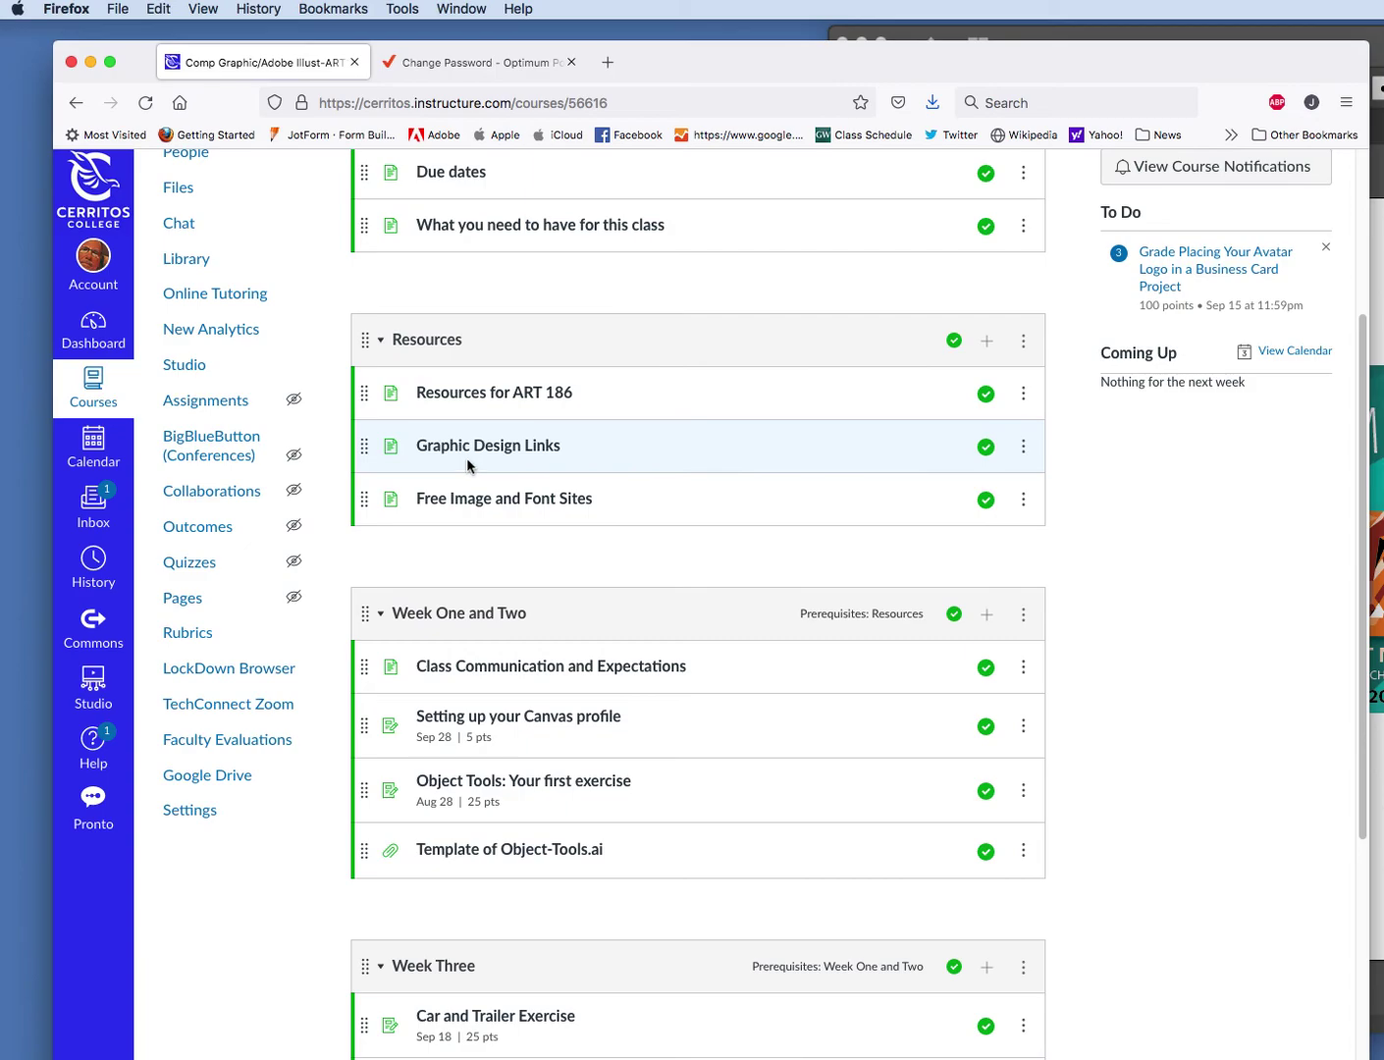
scroll(466, 459, "down", 15)
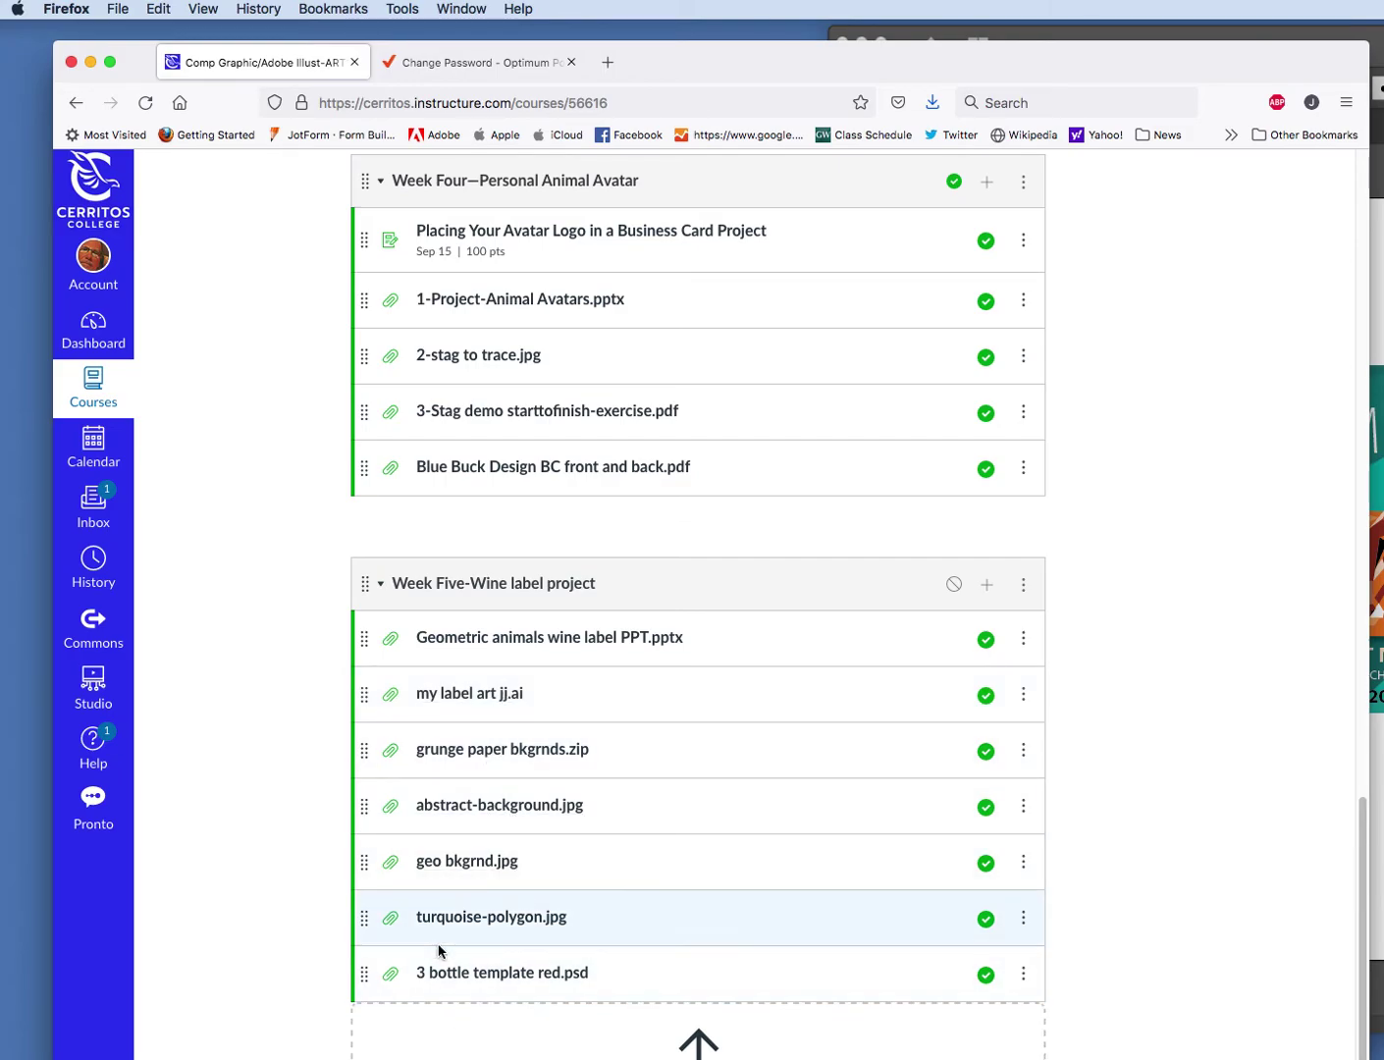
left_click(451, 984)
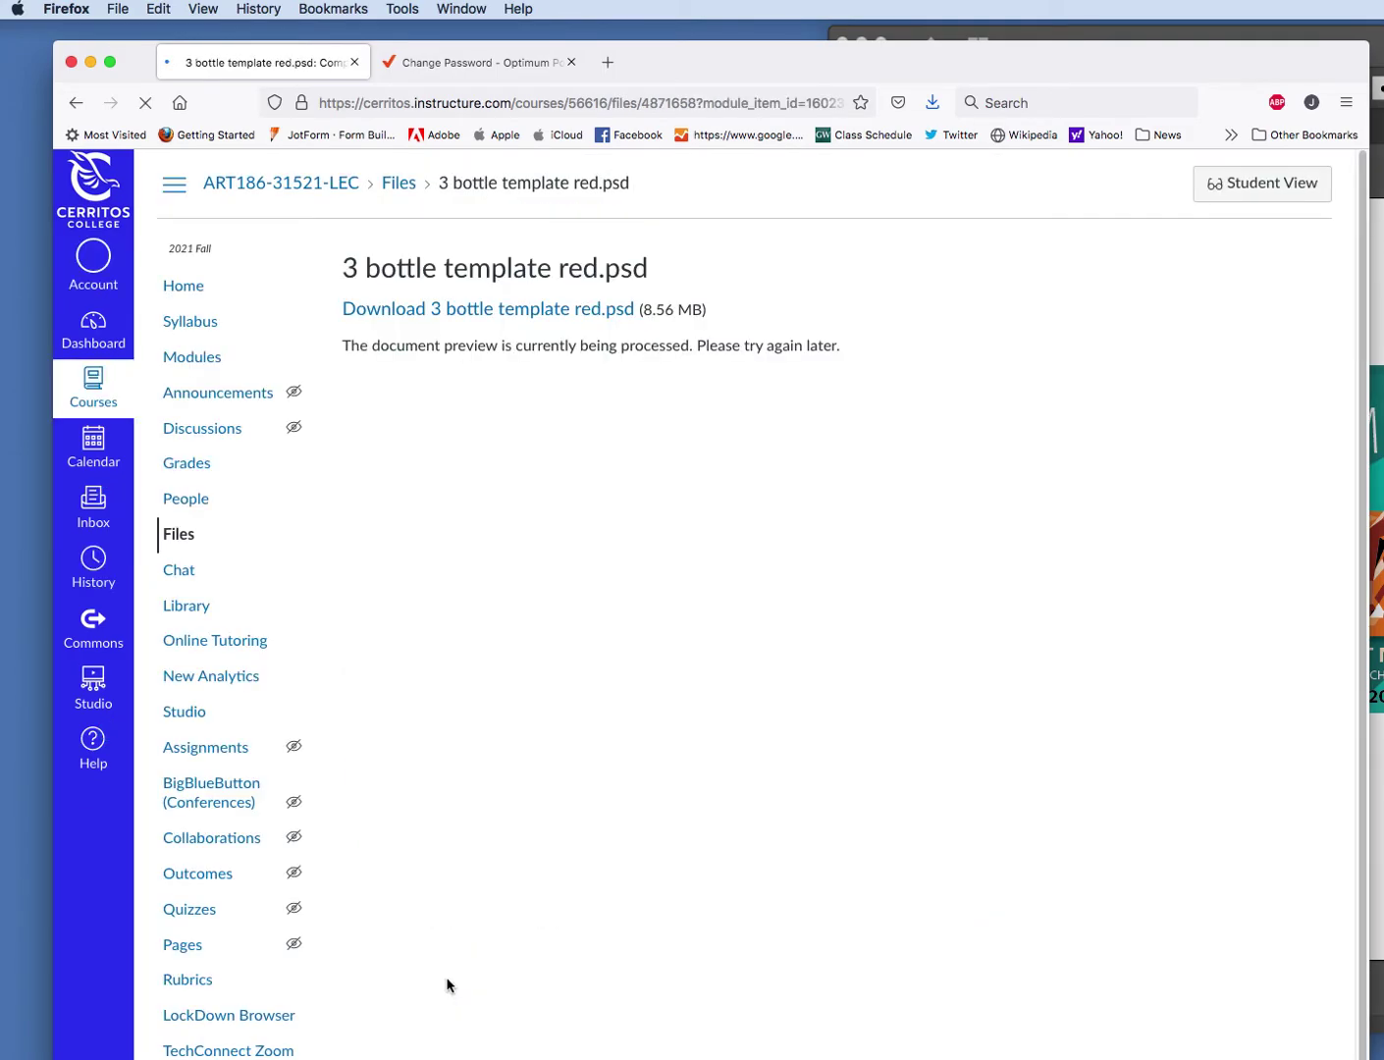
left_click(565, 310)
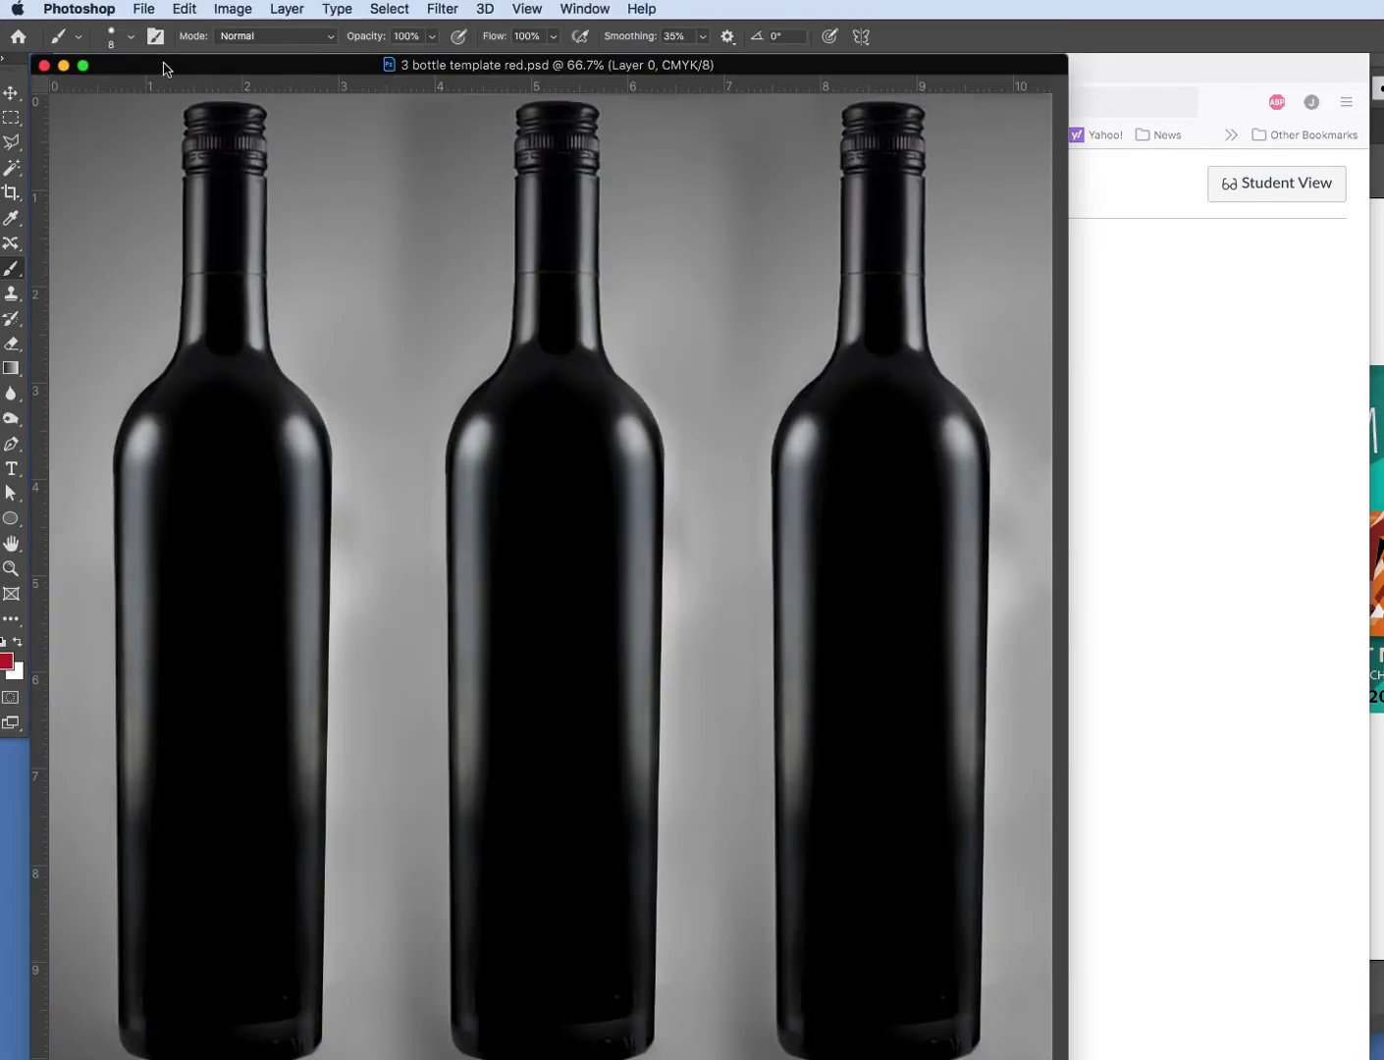
left_click_drag(173, 70, 278, 93)
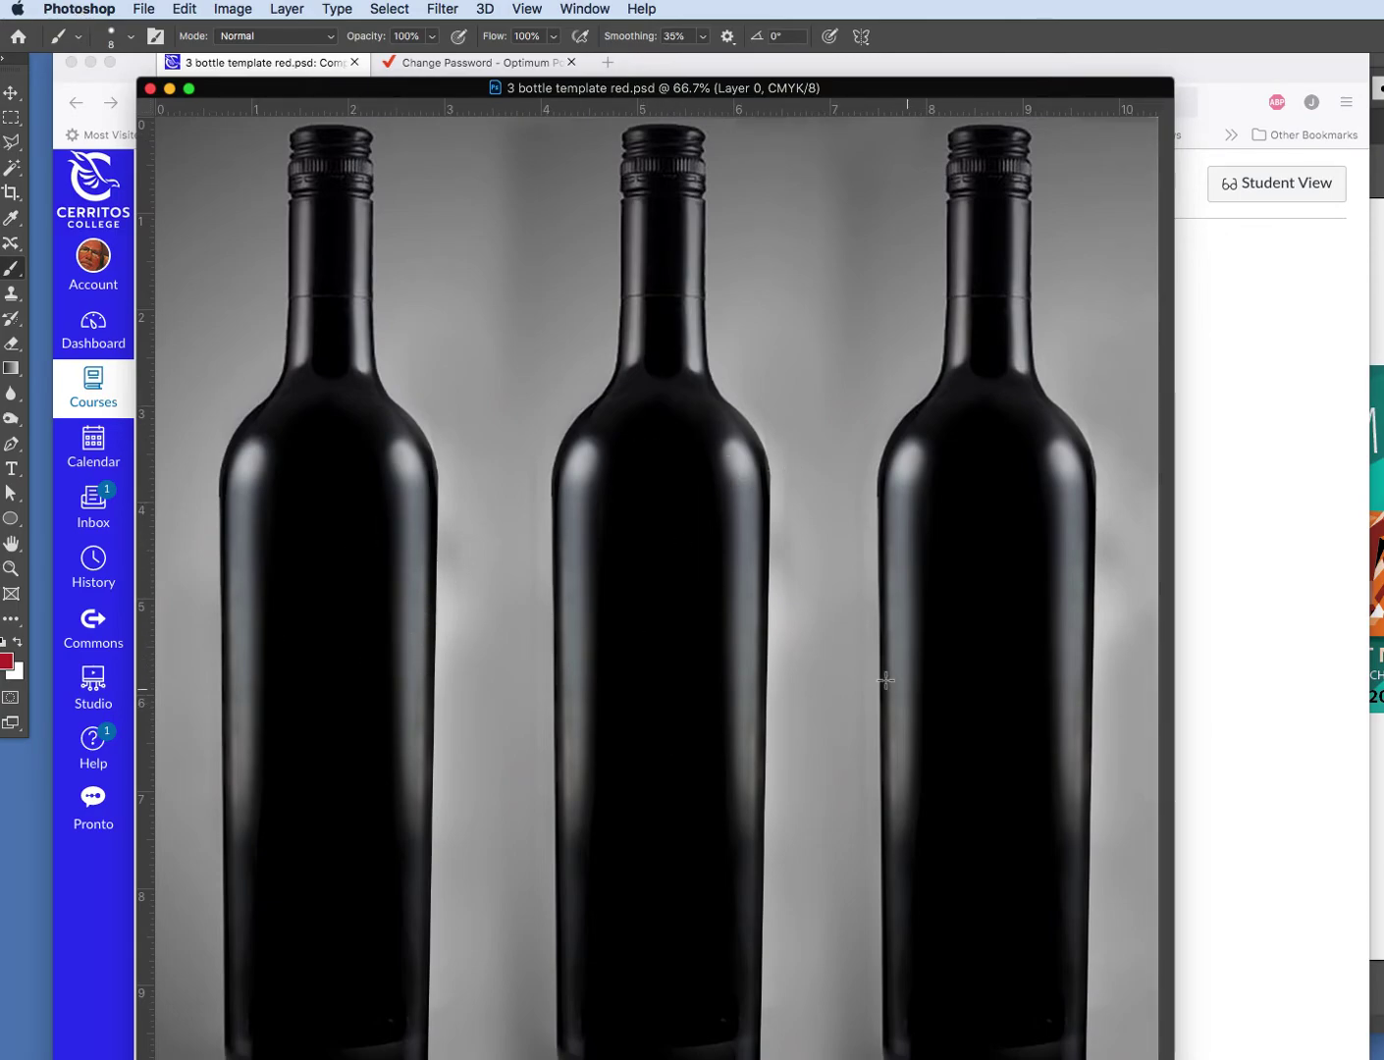
- Switch back to Illustrator, group the label's background, stag and all text into one object, and copy it
key("super+Tab")
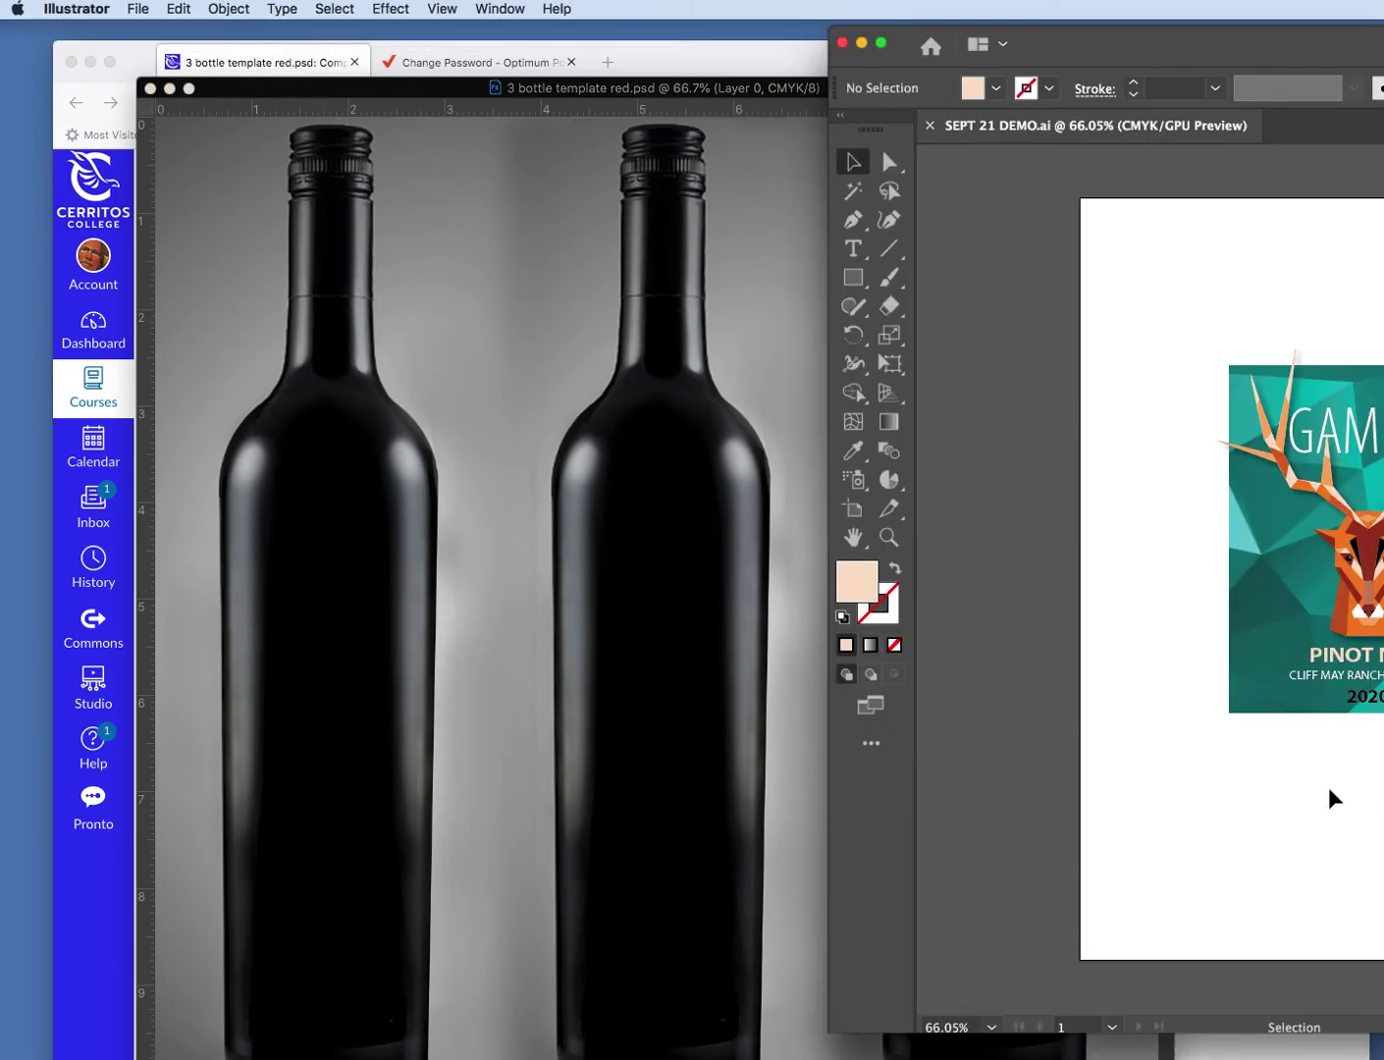
left_click(1176, 44)
left_click_drag(1176, 43, 865, 60)
left_click(964, 482)
left_click_drag(964, 481, 1262, 783)
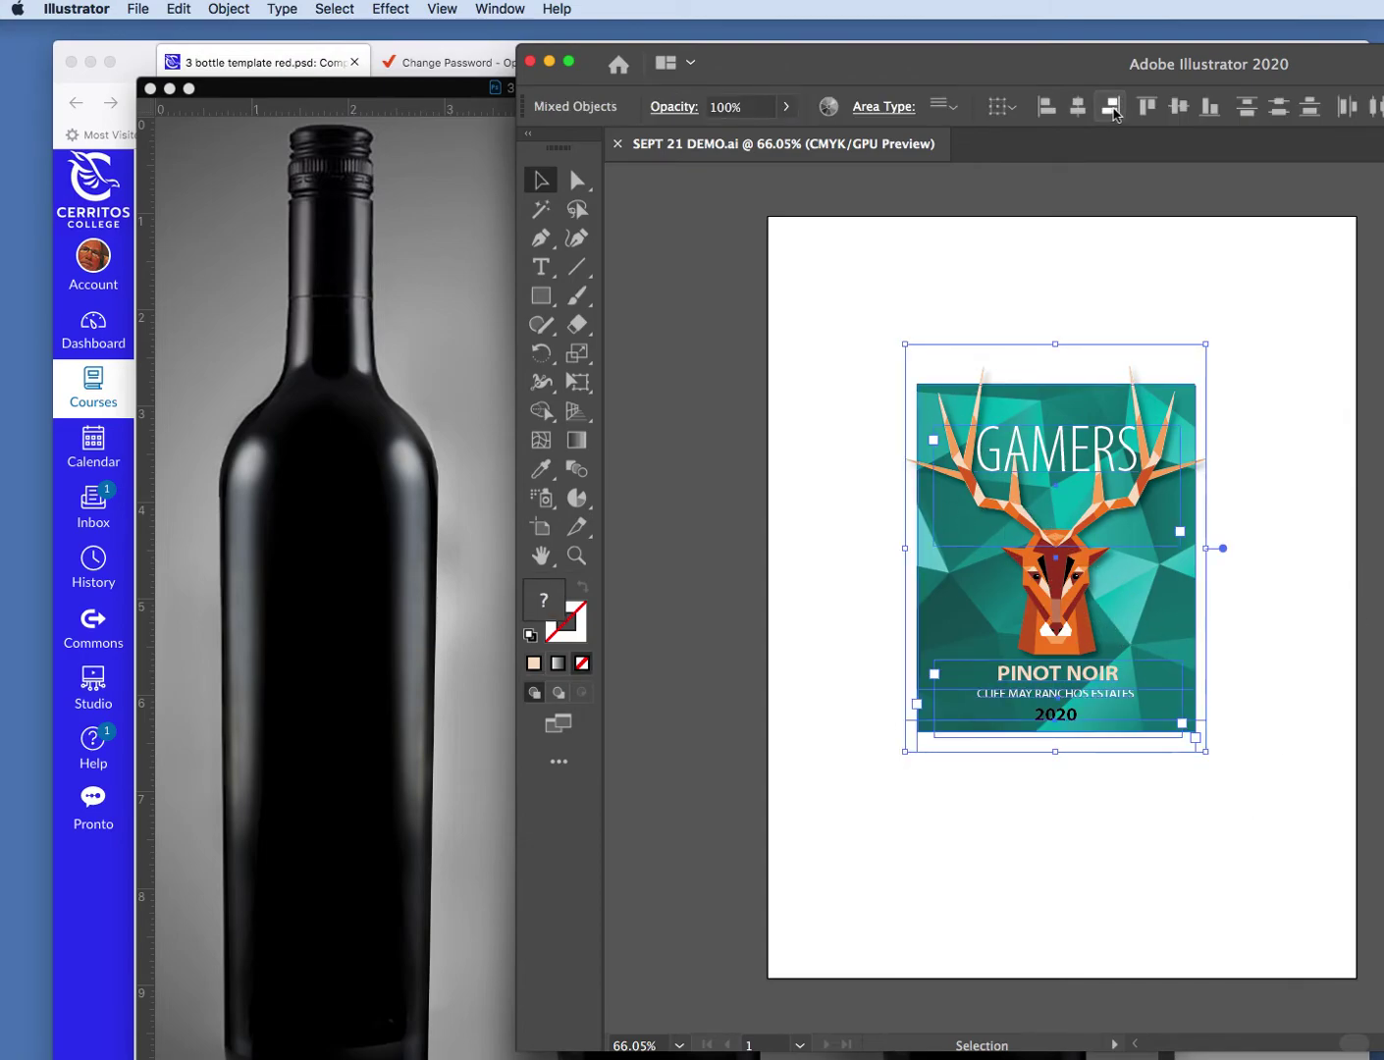
left_click(230, 9)
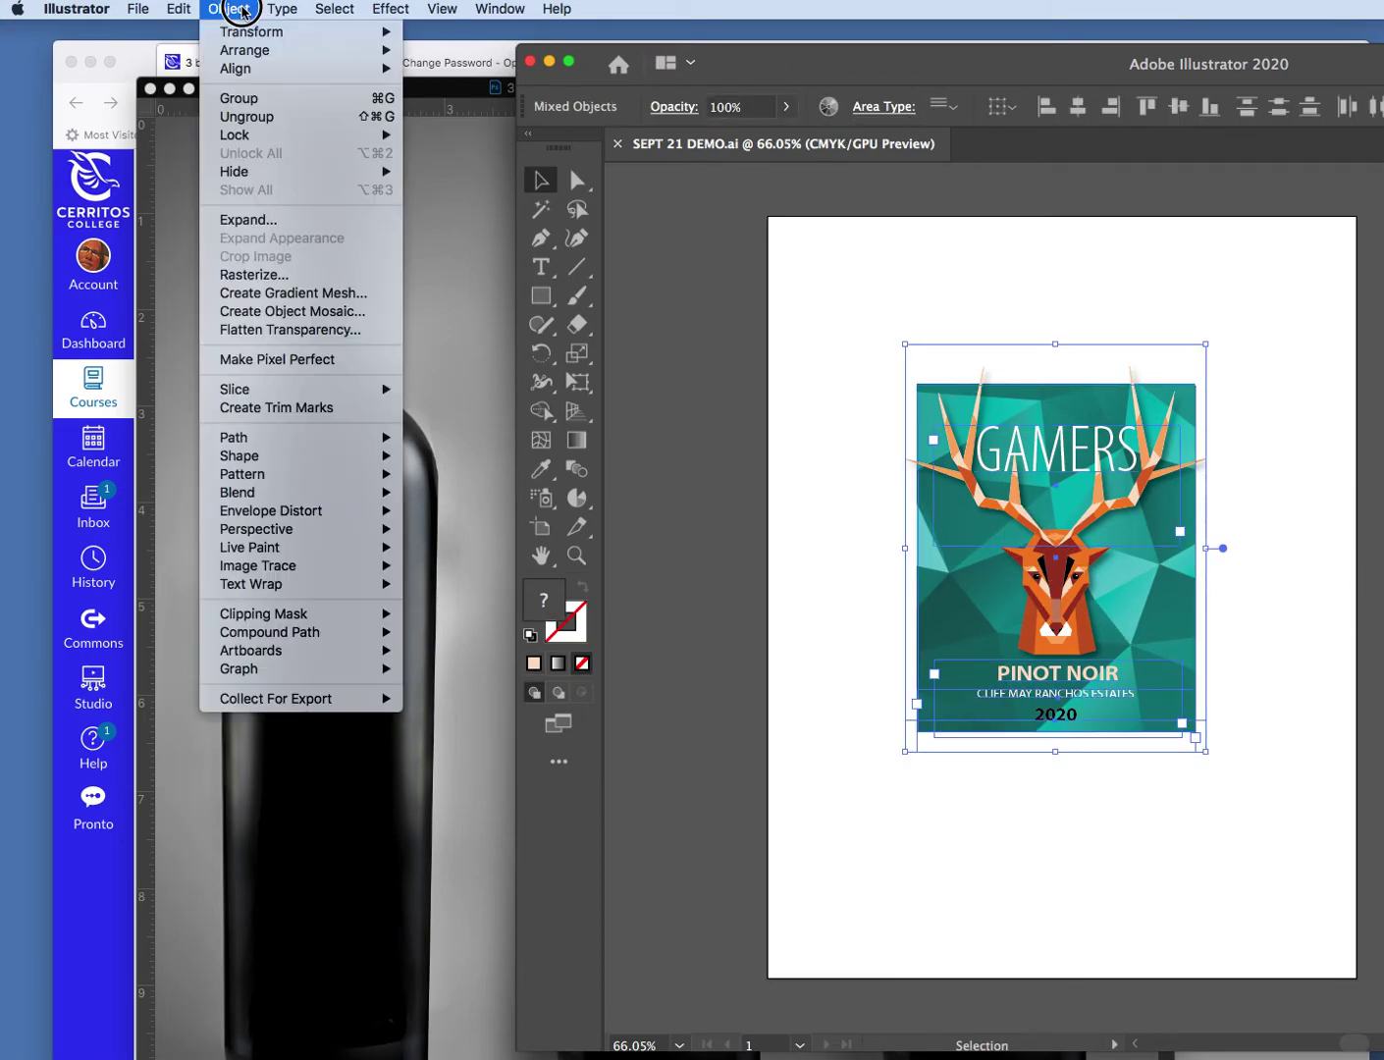
left_click(280, 99)
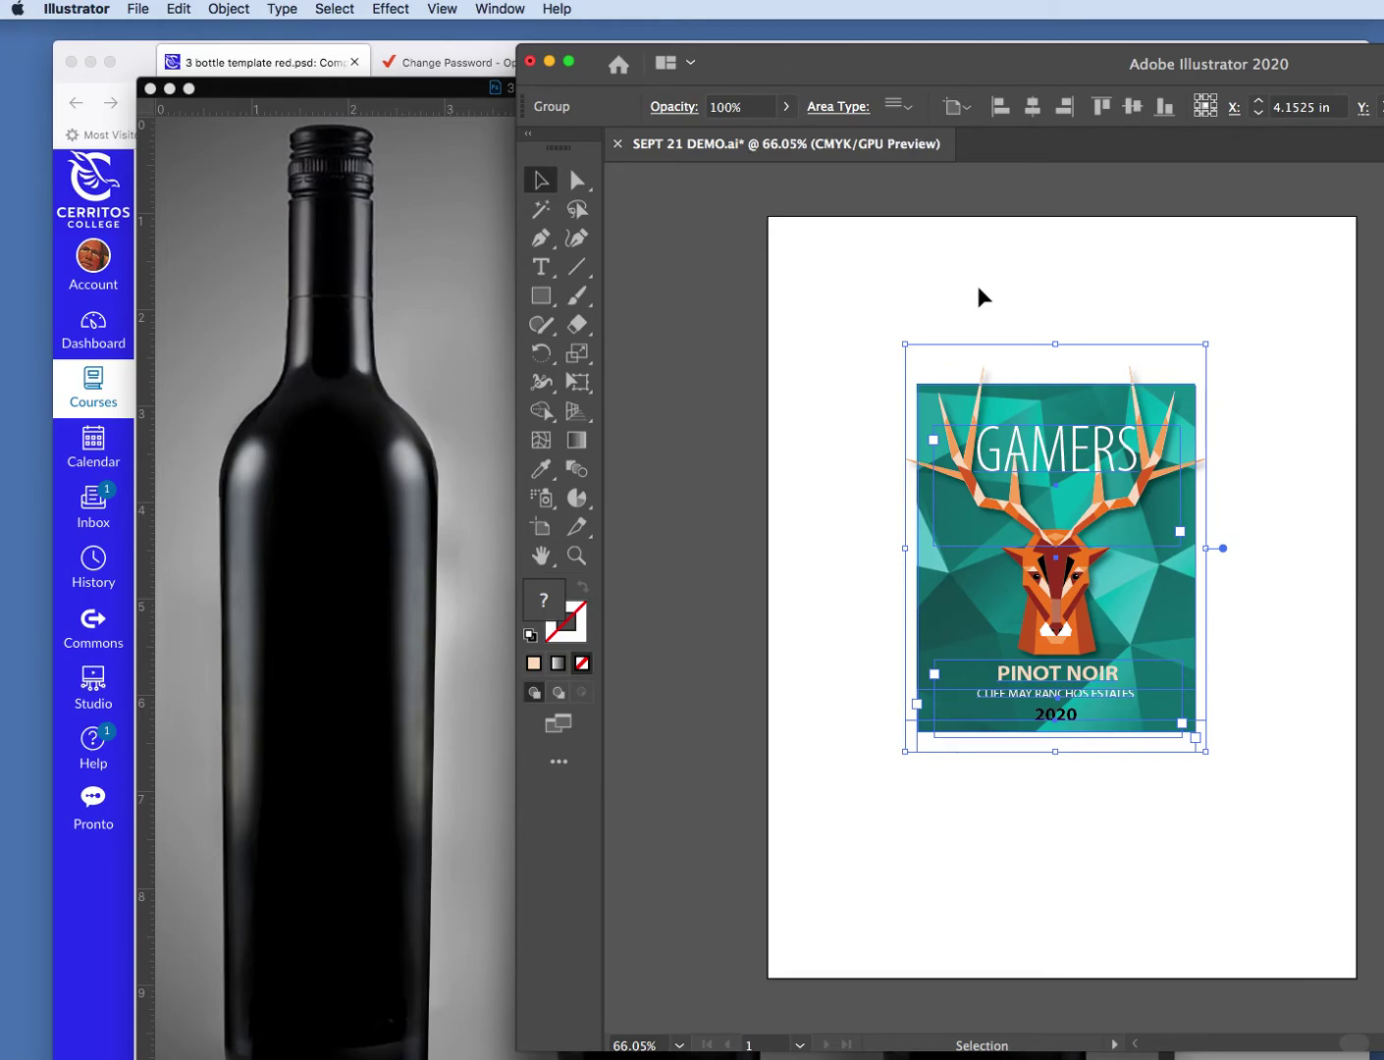
key("super")
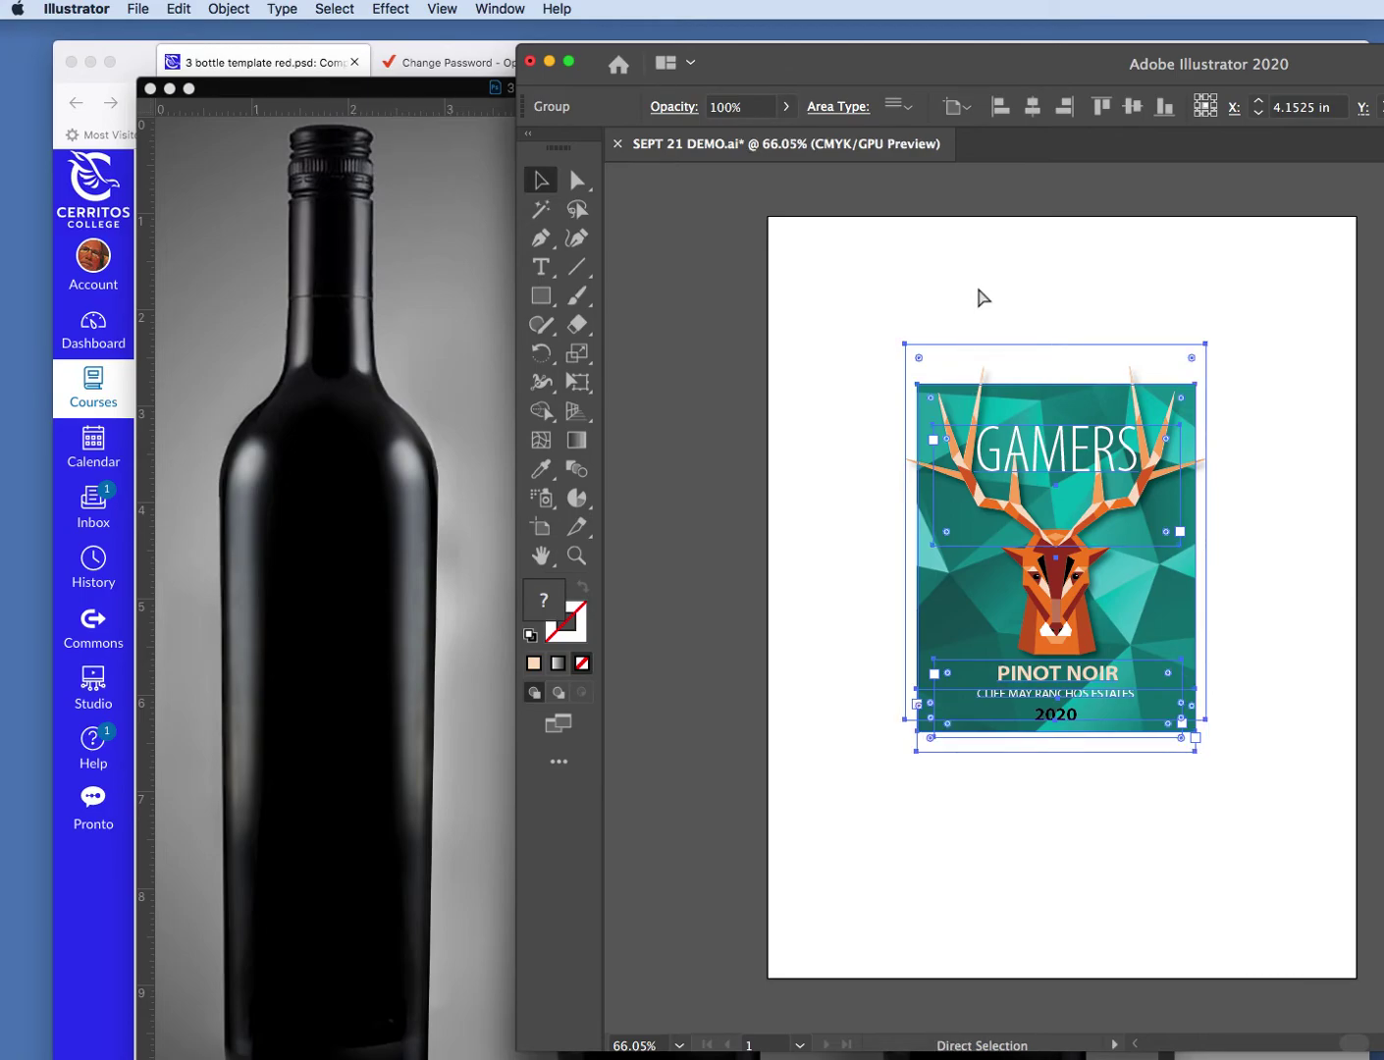
- Switch to Photoshop and paste the copied label as pixels into 3 bottle template red.psd
left_click(455, 363)
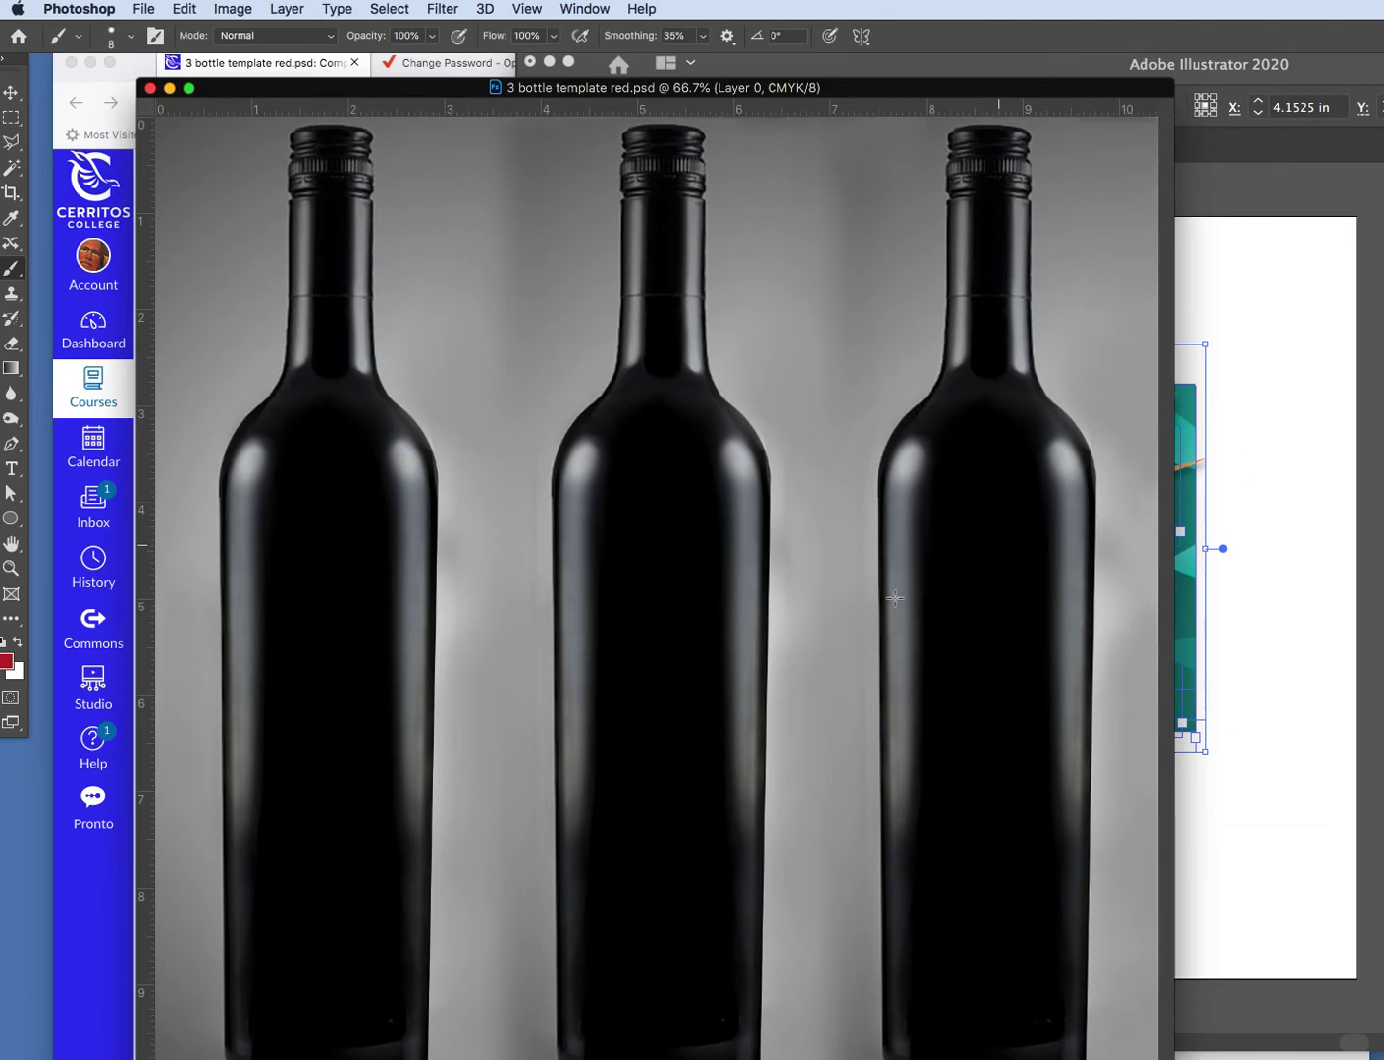
left_click(207, 157)
left_click_drag(239, 91, 188, 72)
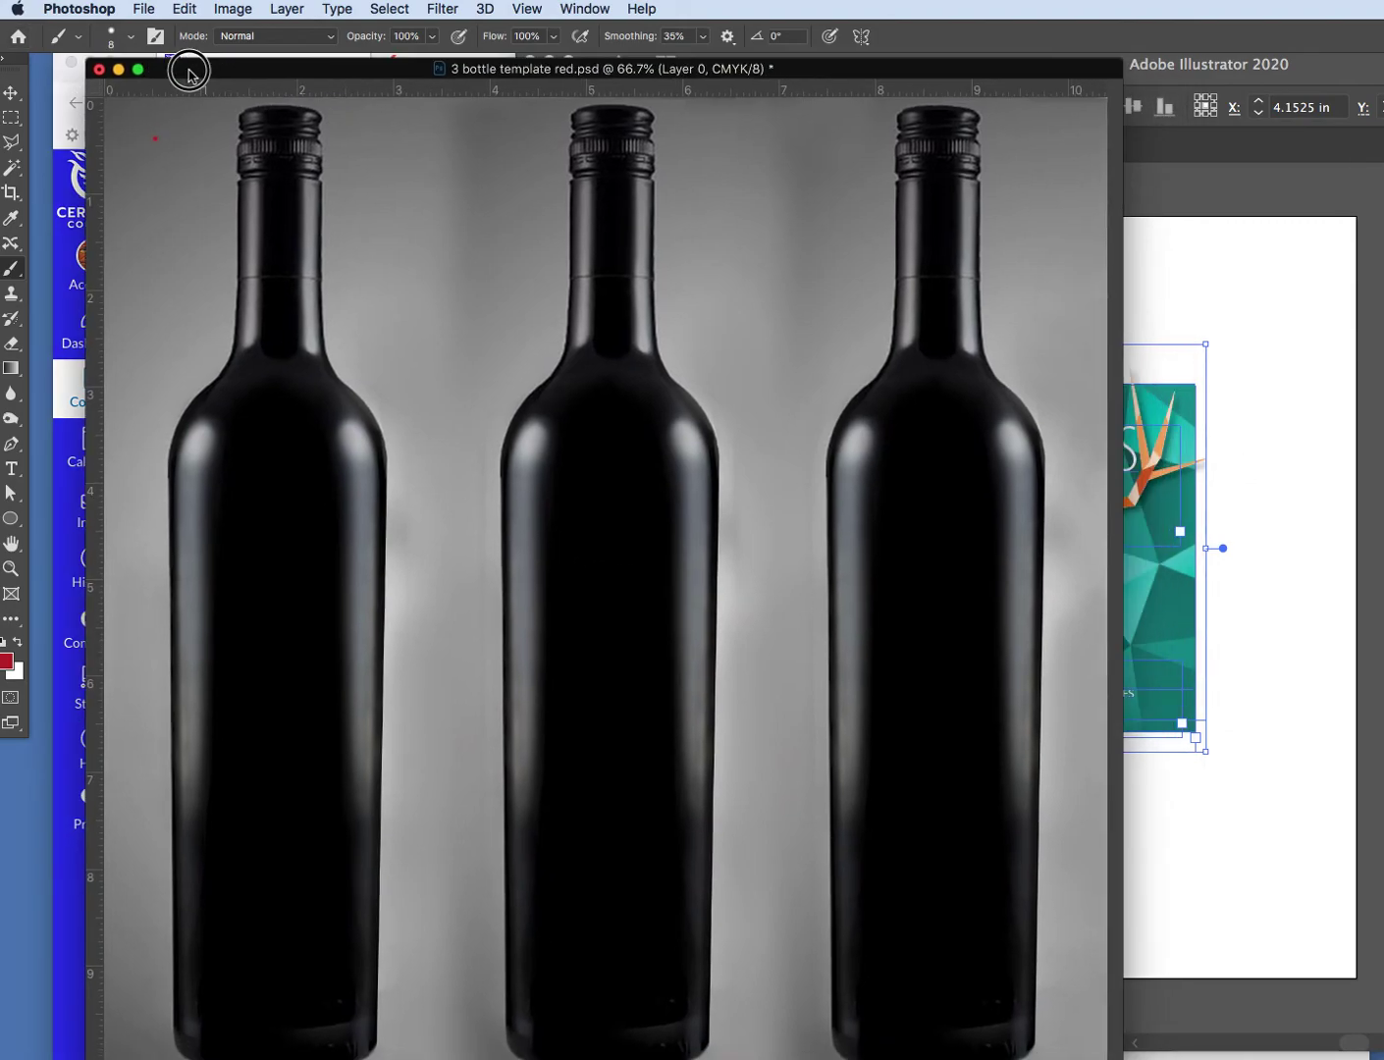
left_click(11, 92)
left_click_drag(31, 60, 154, 102)
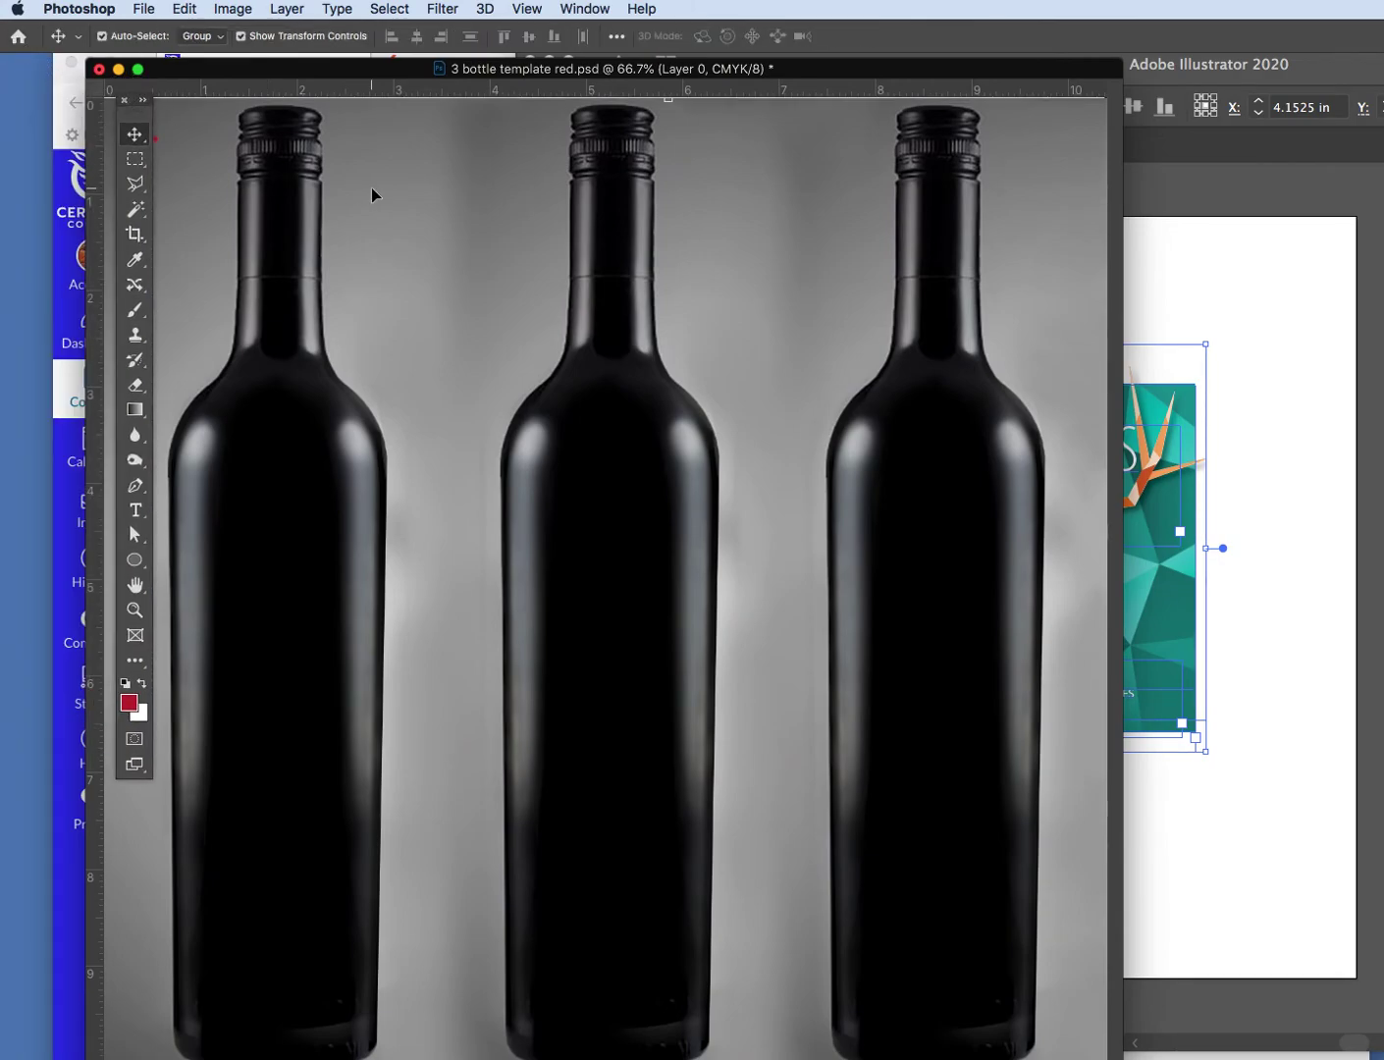
key("super+v")
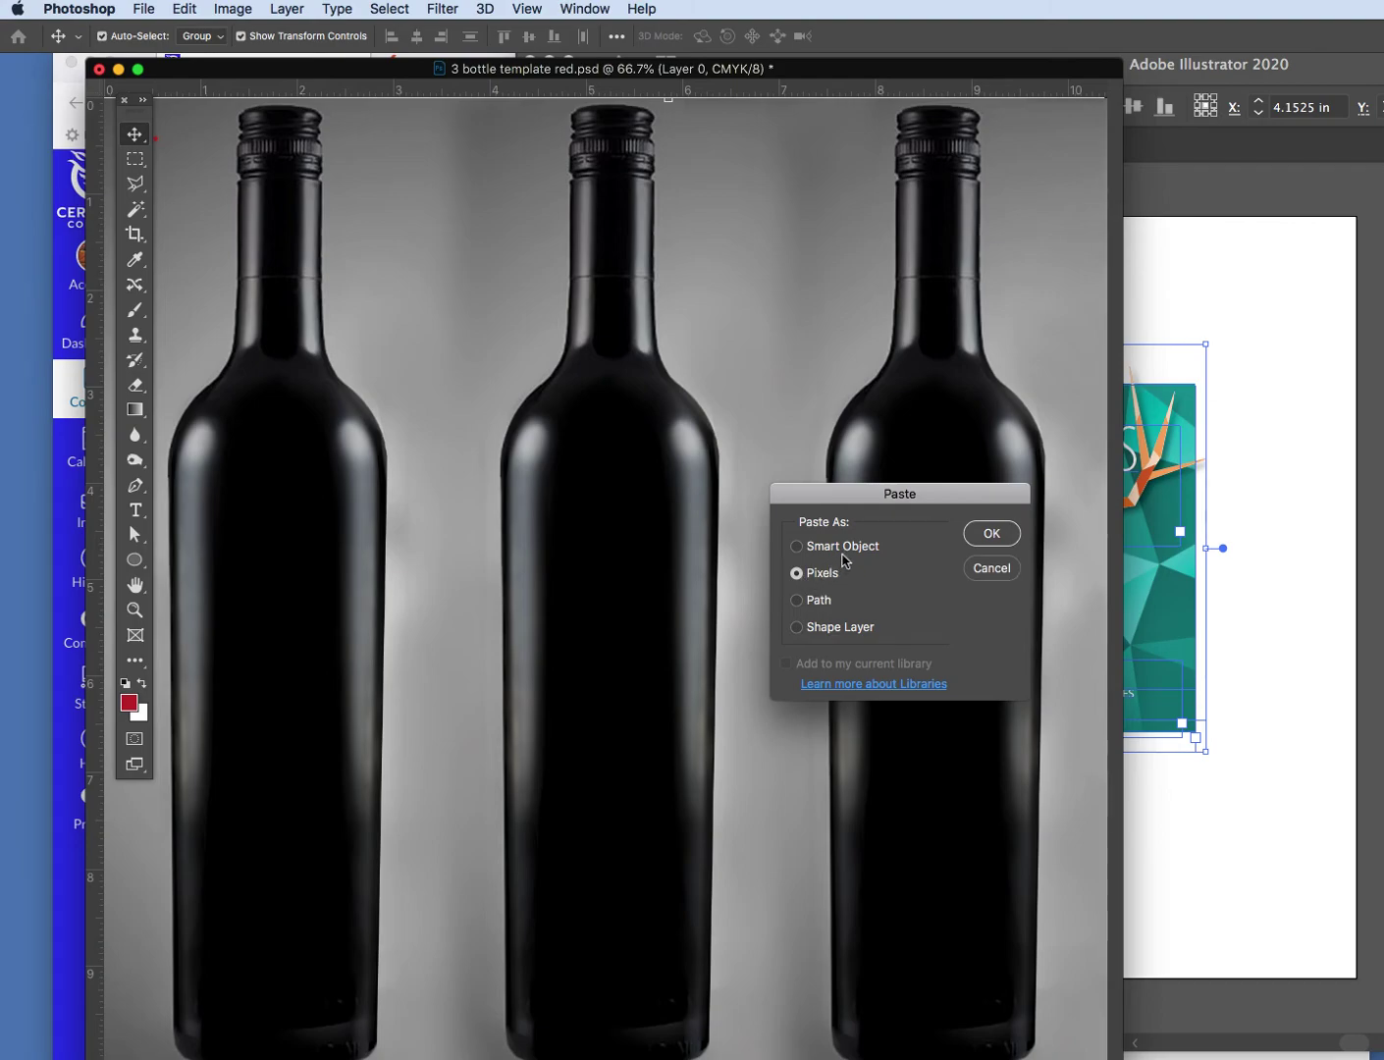
left_click(991, 533)
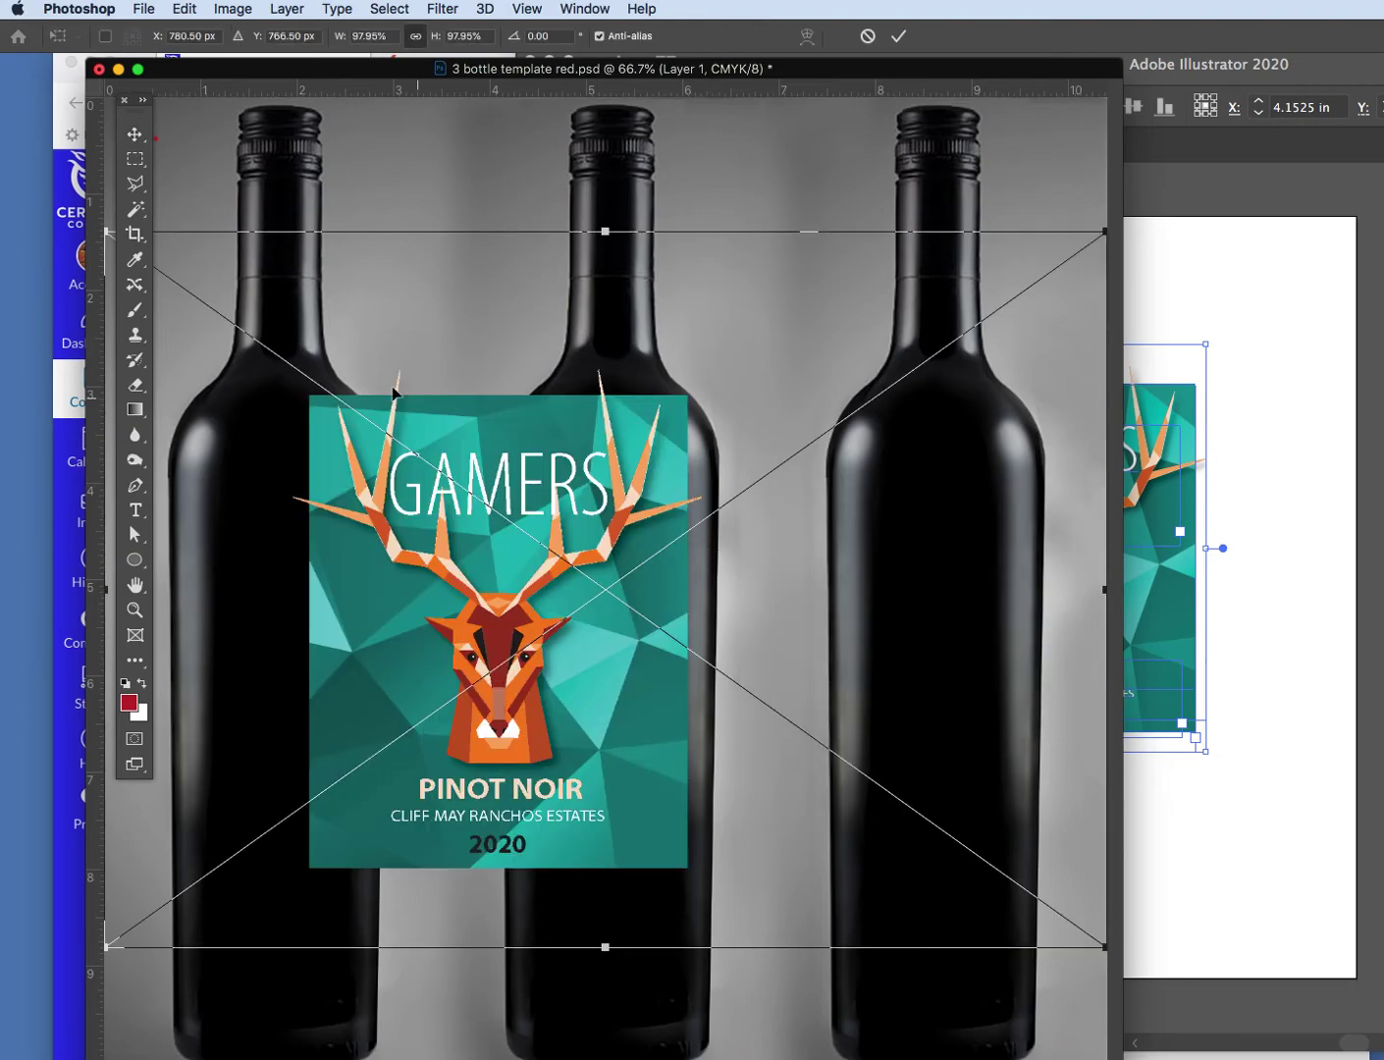
- Scale the pasted label proportionally to about 56% and move it onto the front of the middle bottle
left_click_drag(522, 556, 644, 533)
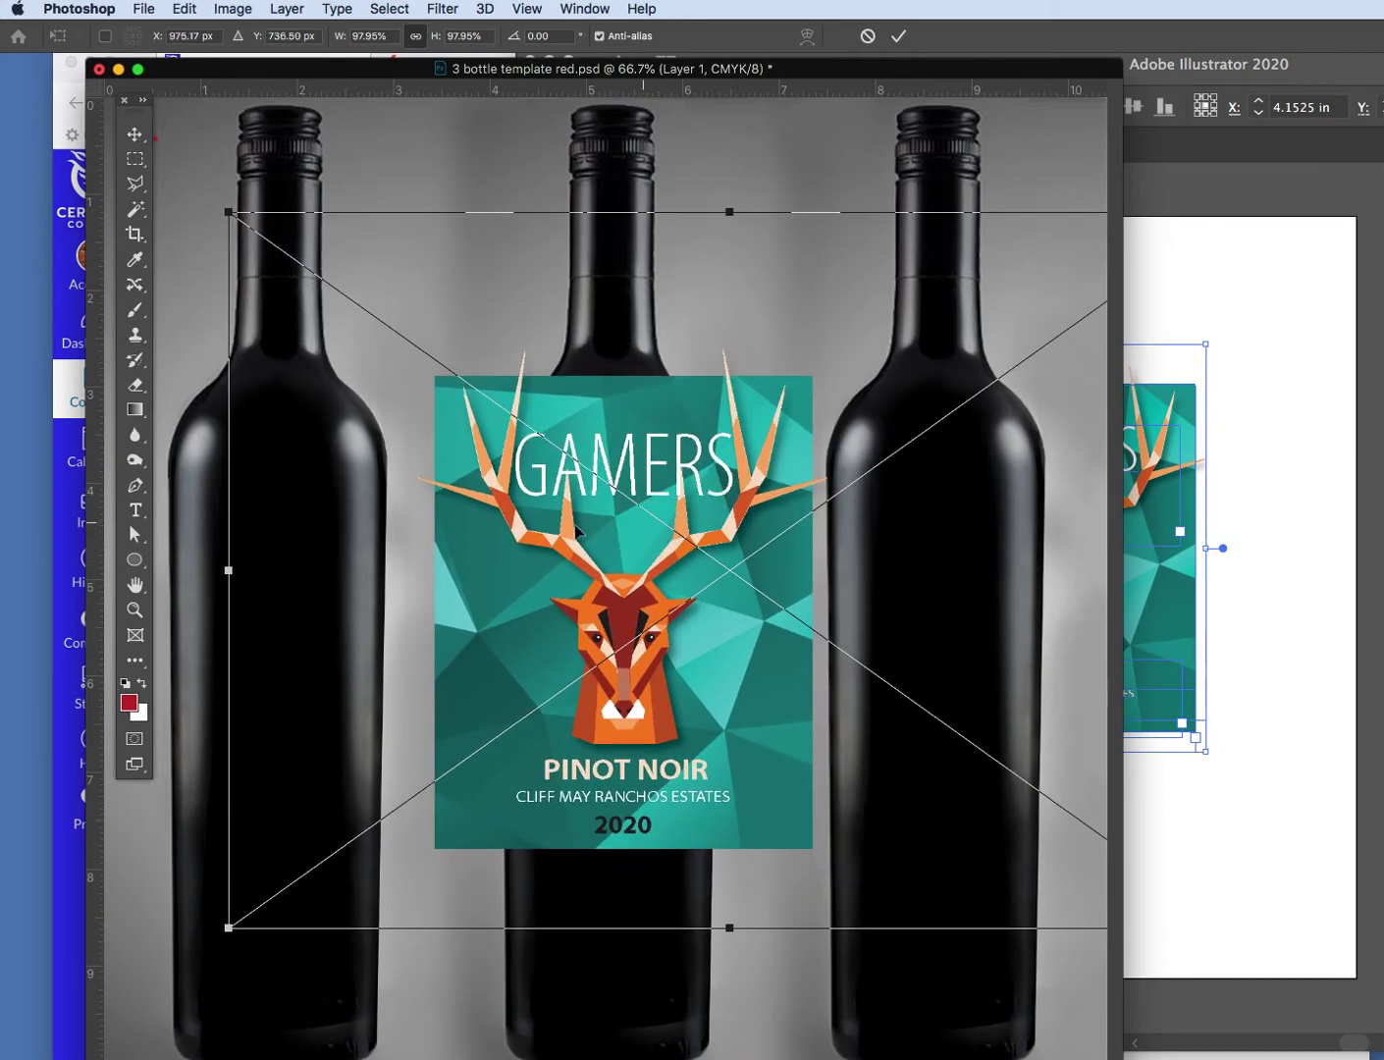
left_click_drag(229, 212, 592, 448)
left_click_drag(783, 605, 556, 577)
left_click_drag(346, 429, 359, 444)
left_click_drag(1001, 899, 959, 864)
left_click_drag(624, 619, 635, 616)
left_click_drag(378, 859, 395, 844)
left_click(577, 765)
left_click_drag(577, 764, 566, 778)
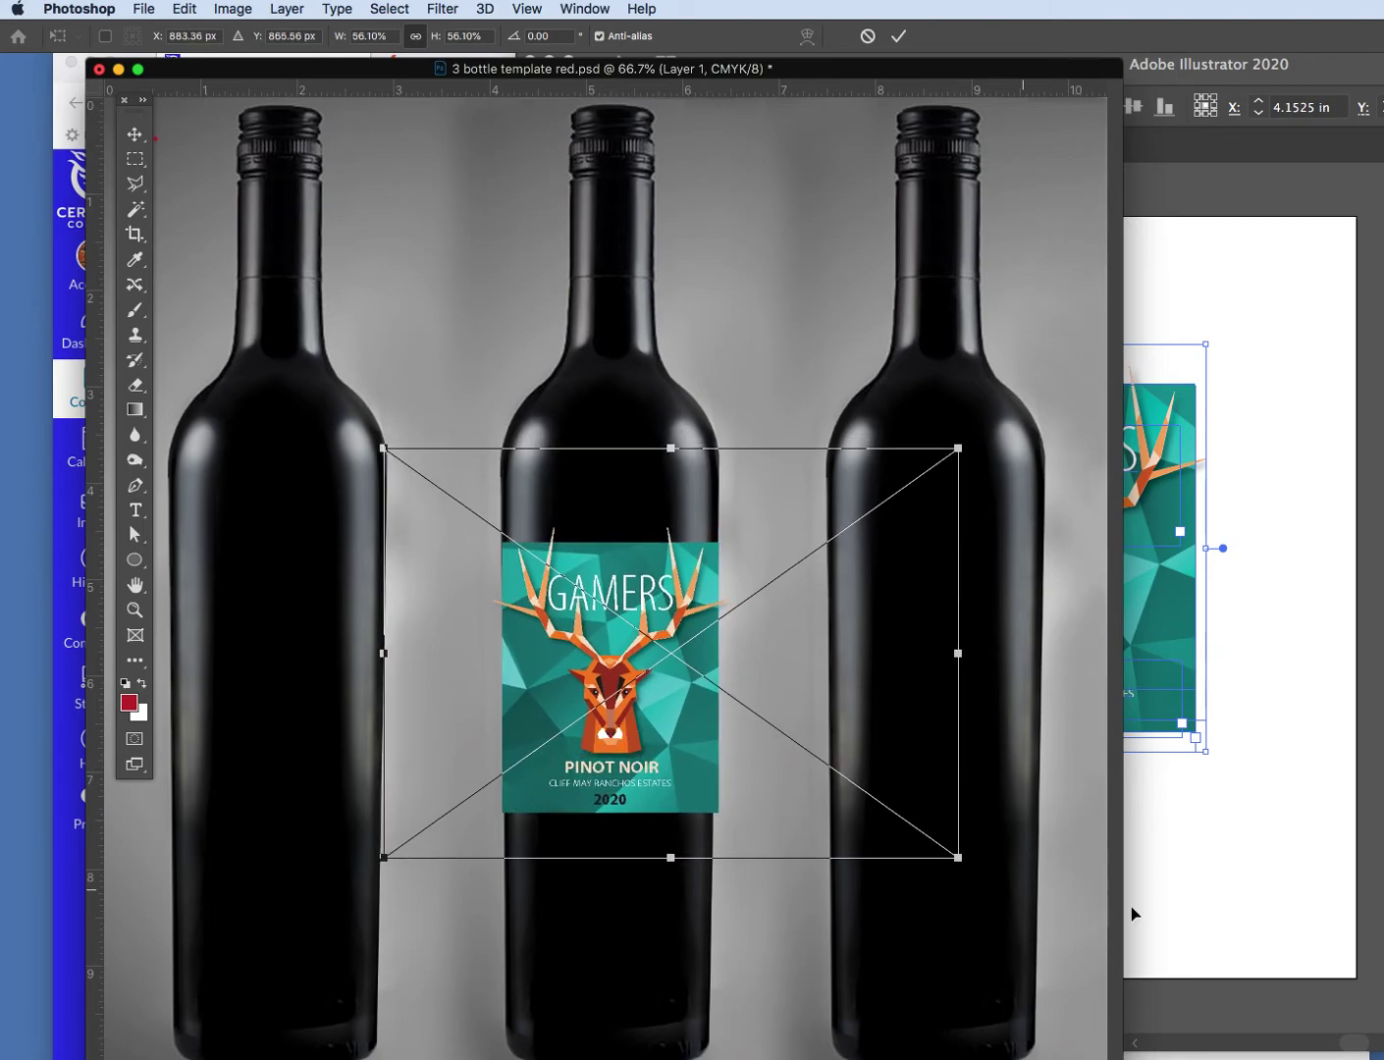
- Reduce the label to about 51% so it fits the middle bottle's width, raise it slightly, and apply the transform
left_click(958, 852)
left_click_drag(958, 852, 950, 840)
left_click_drag(670, 718, 672, 717)
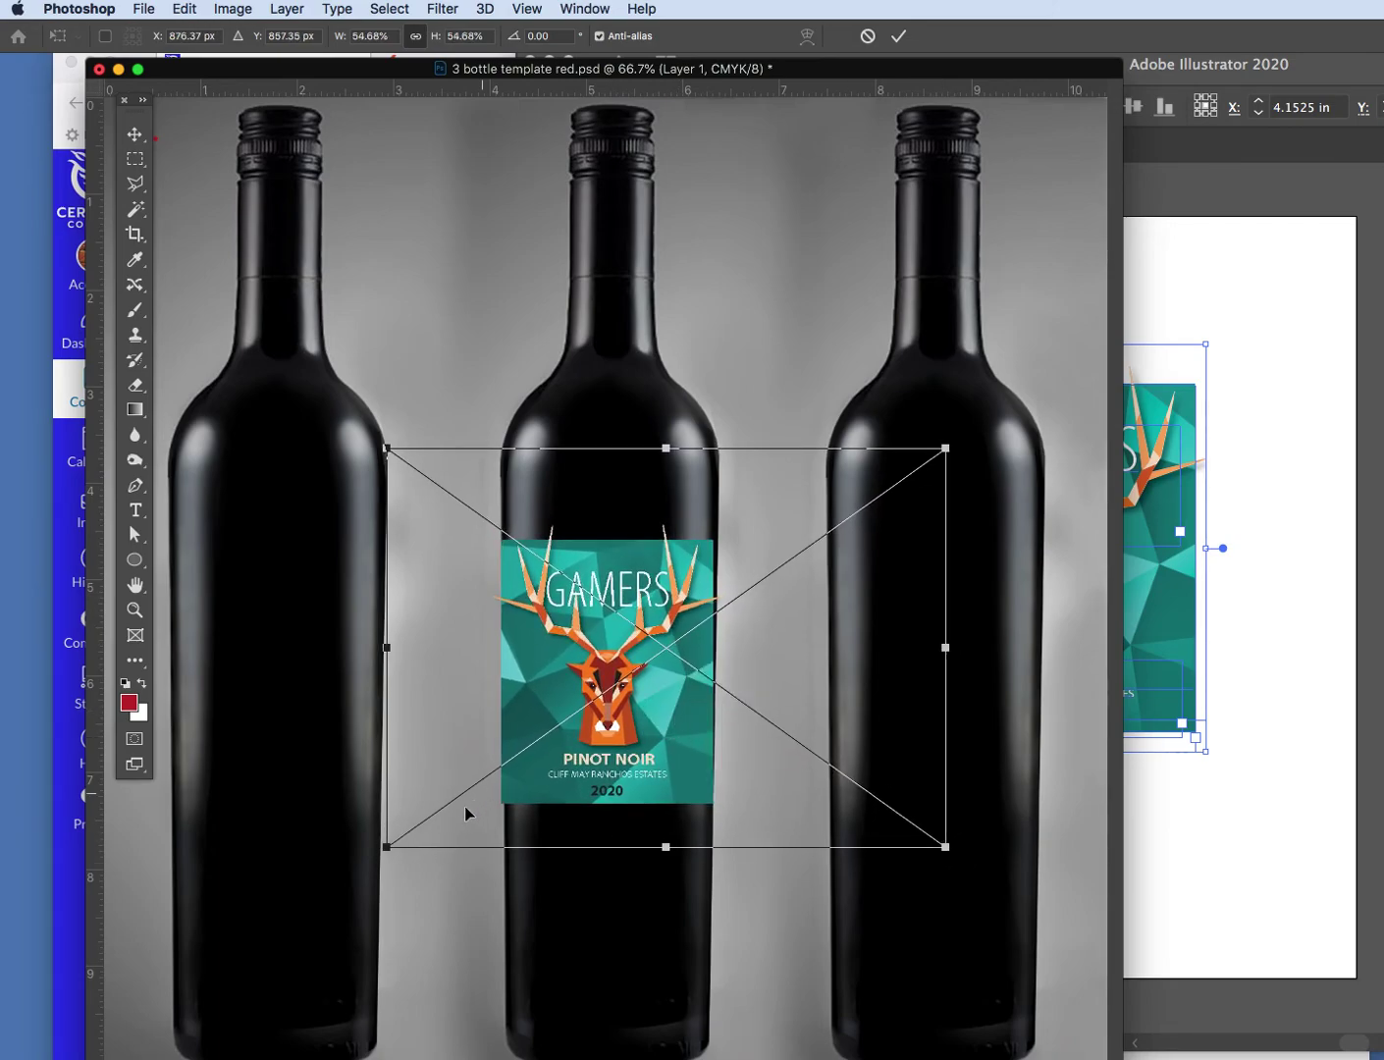
left_click_drag(388, 845, 405, 836)
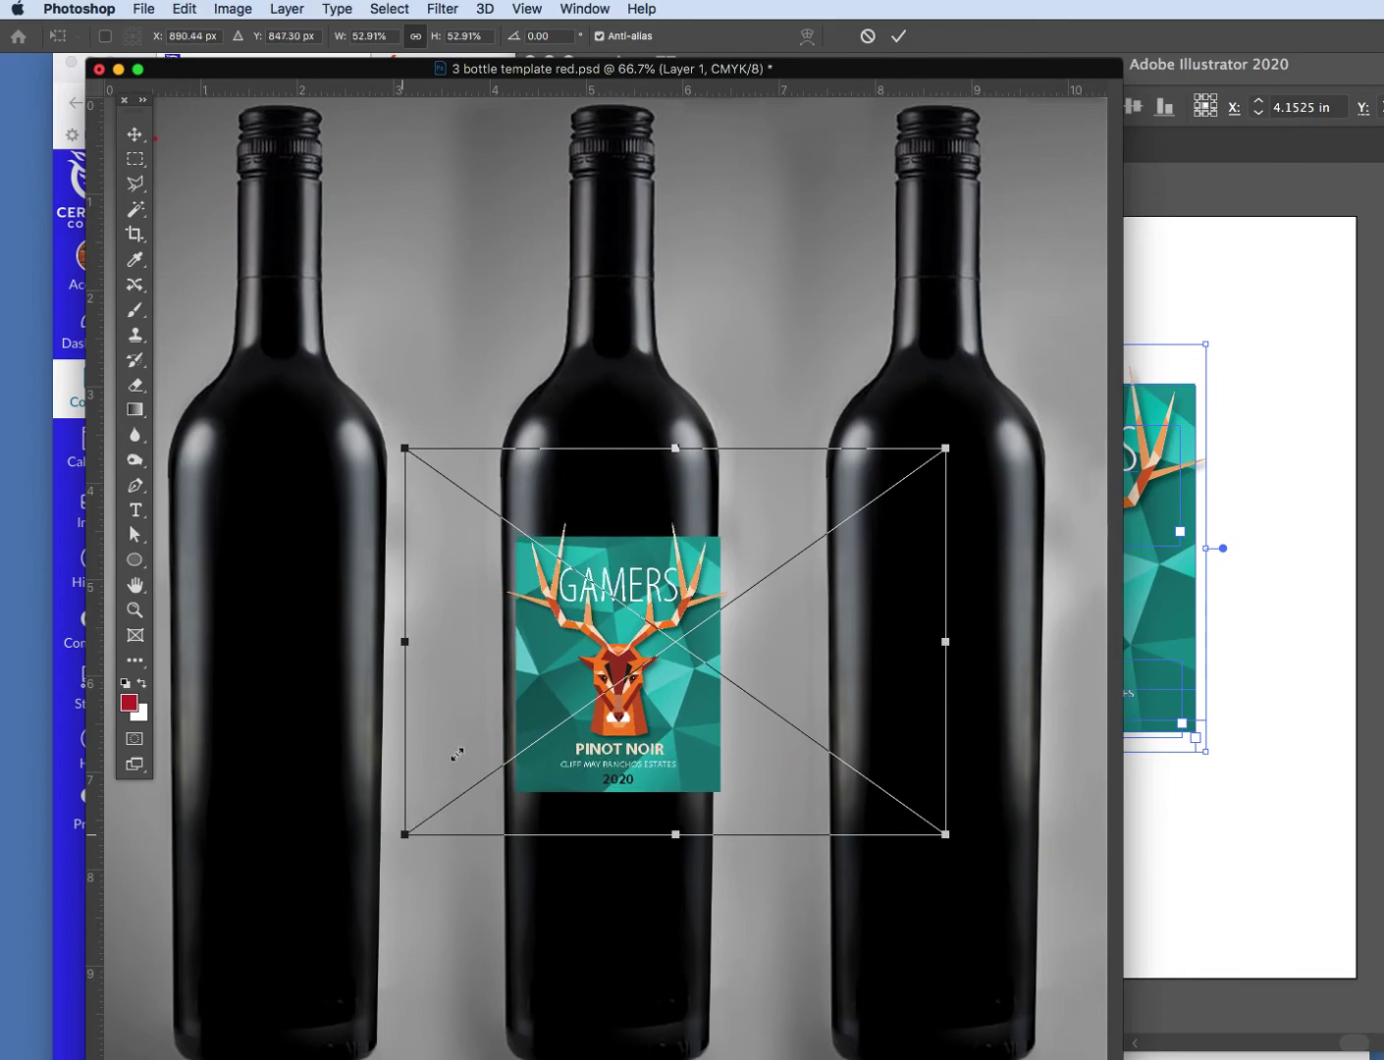
left_click_drag(945, 835, 930, 821)
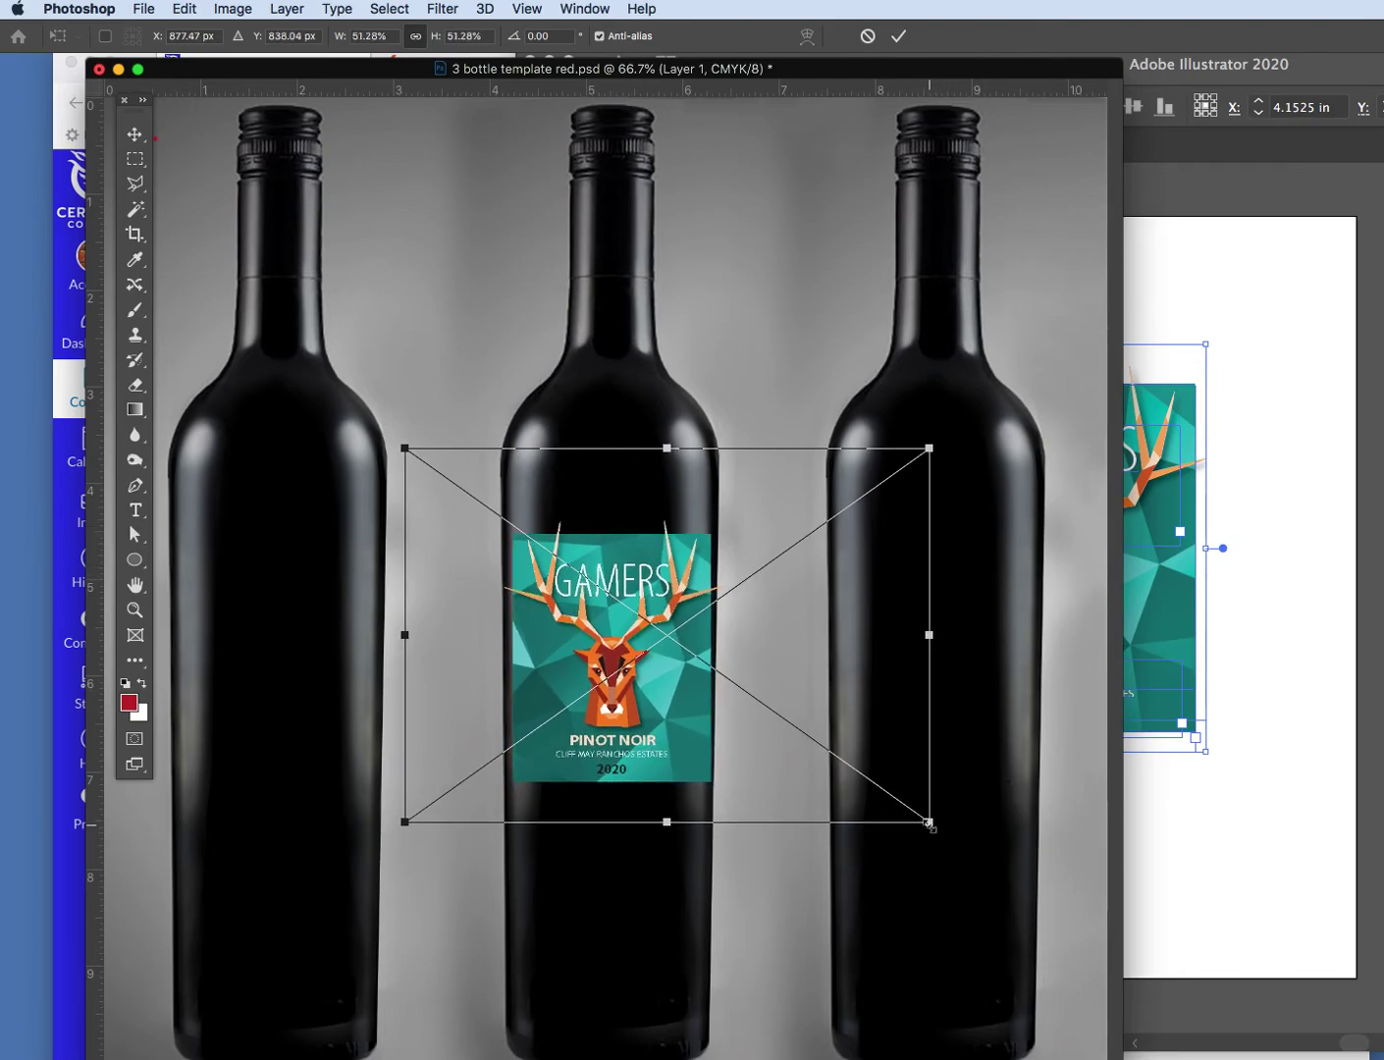
mouse_move(632, 694)
left_mouse_down()
mouse_move(635, 677)
mouse_move(627, 896)
mouse_move(627, 628)
mouse_move(632, 664)
left_mouse_up()
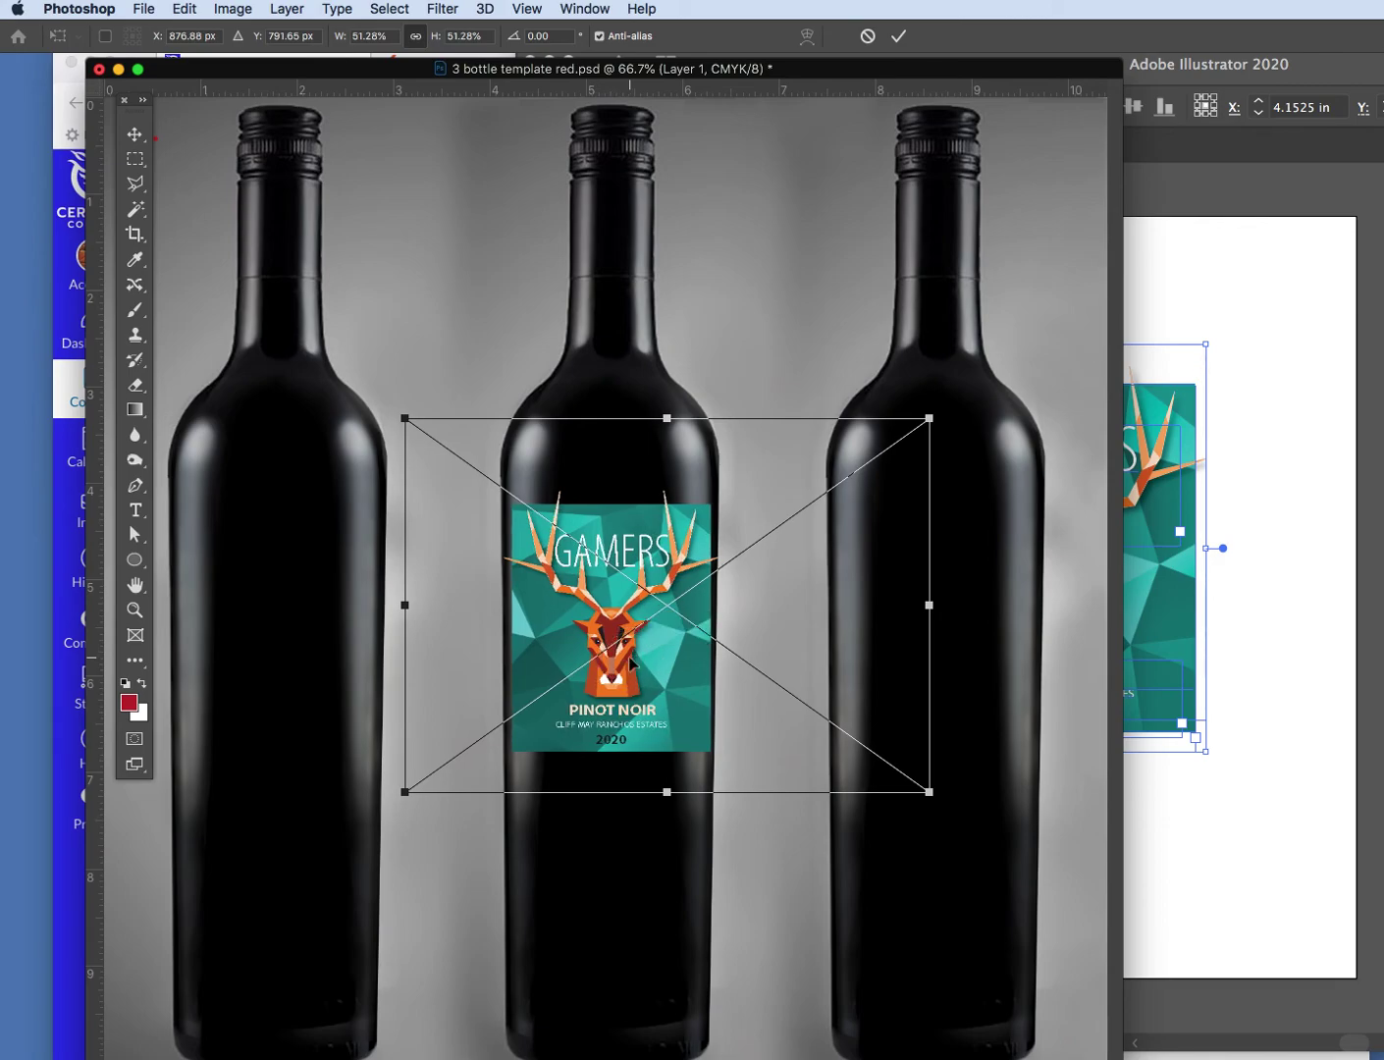
key("Return")
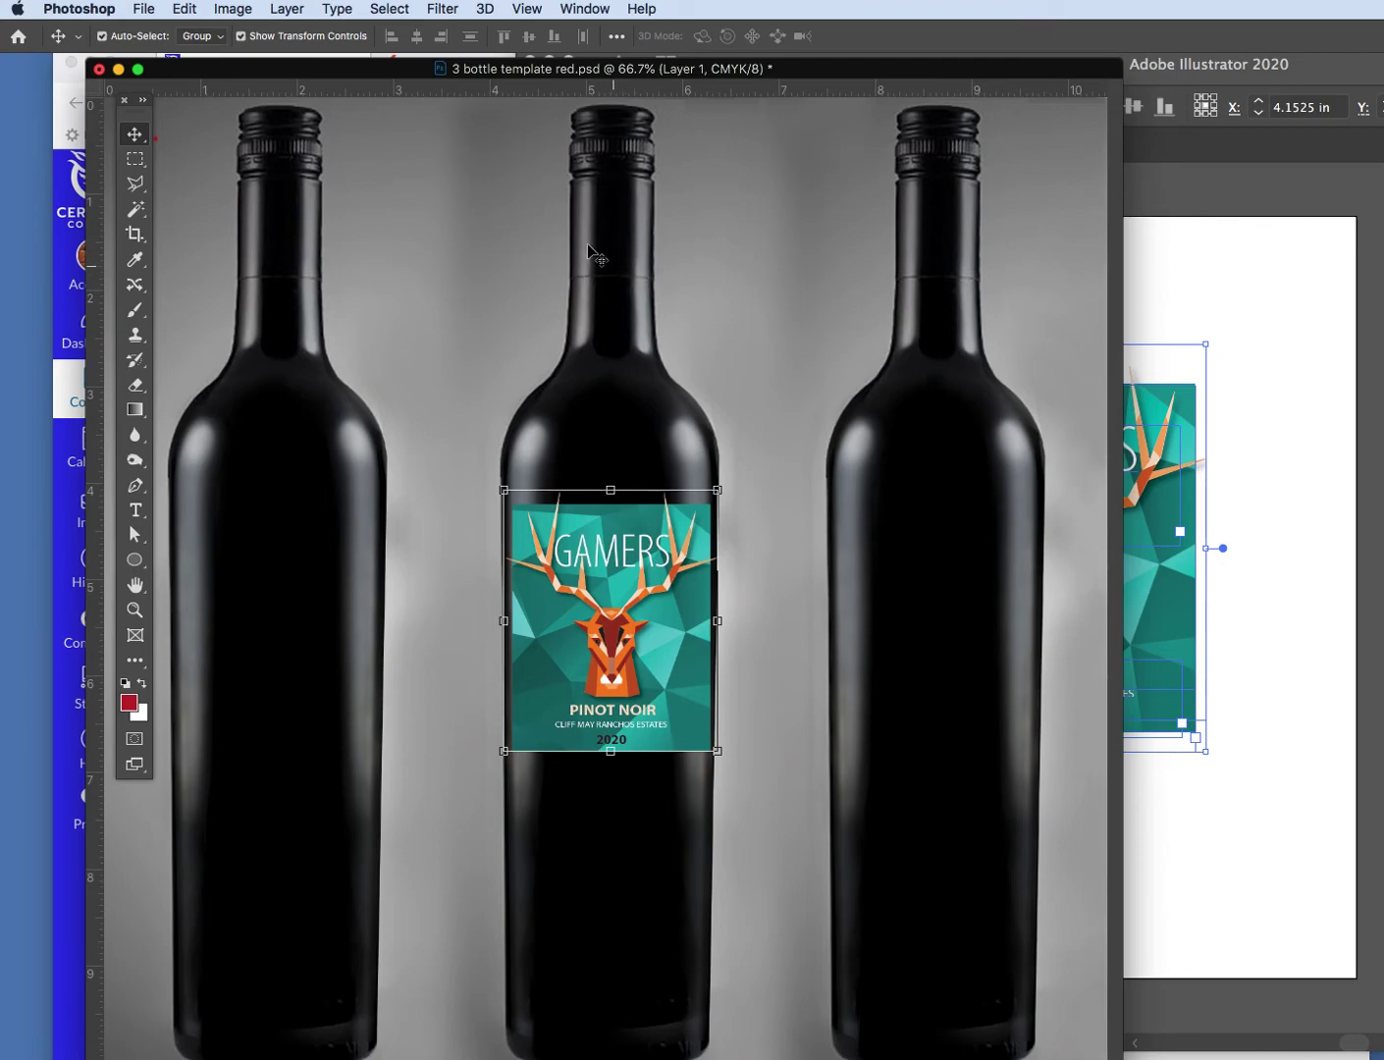
- Distort the label on the middle bottle, shifting its lower corners slightly and stretching its bottom edge to about 100.6% height
left_click(682, 278)
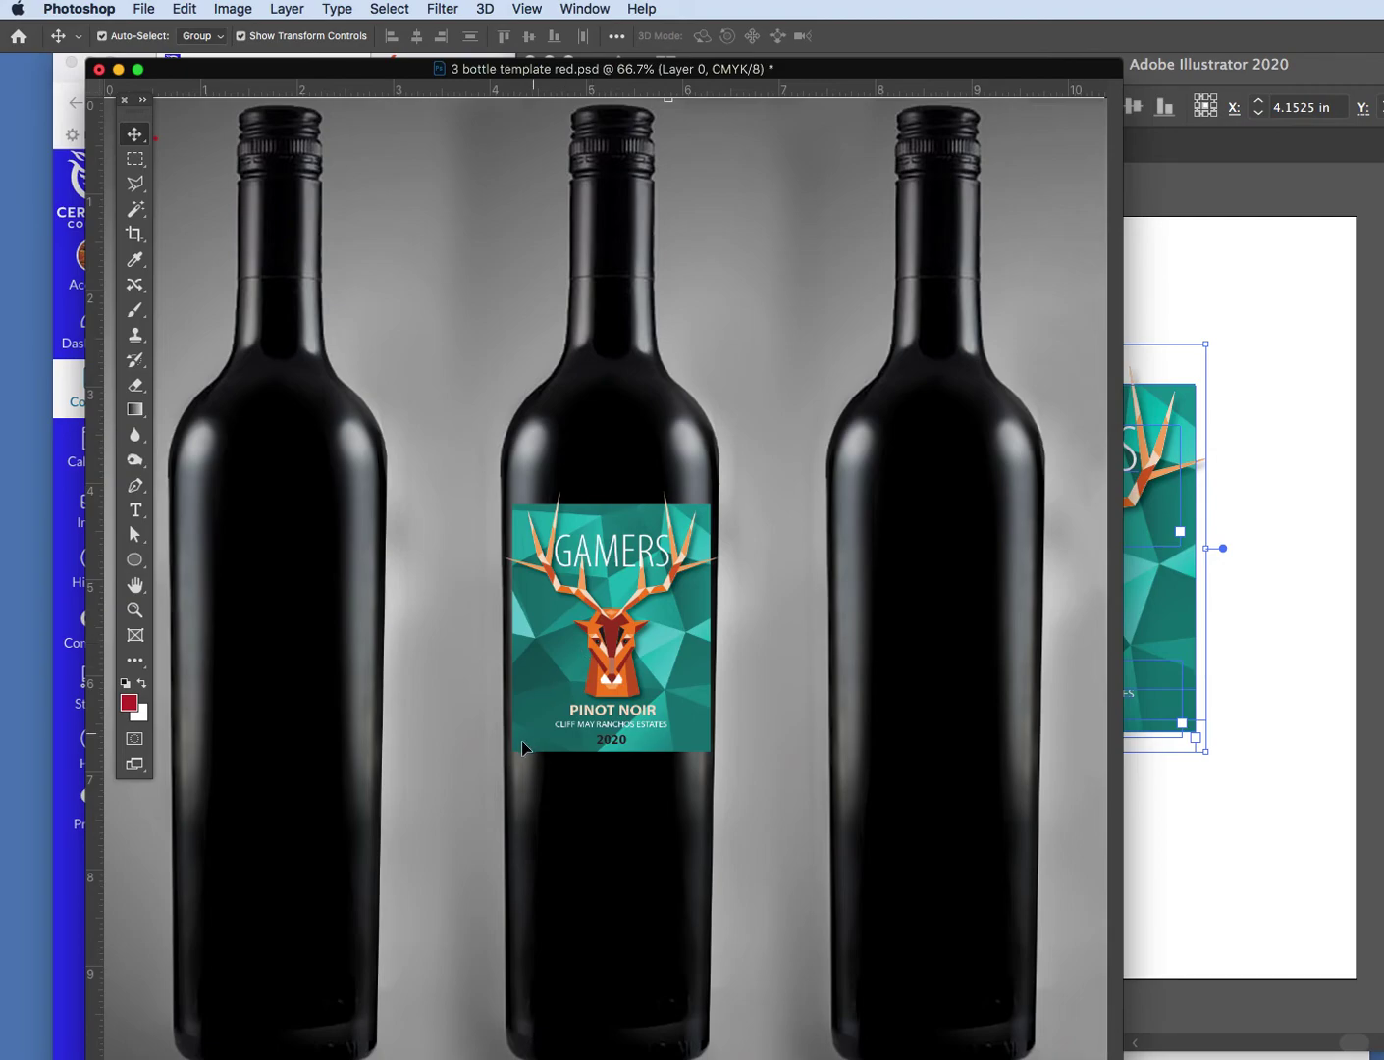
left_click(629, 619)
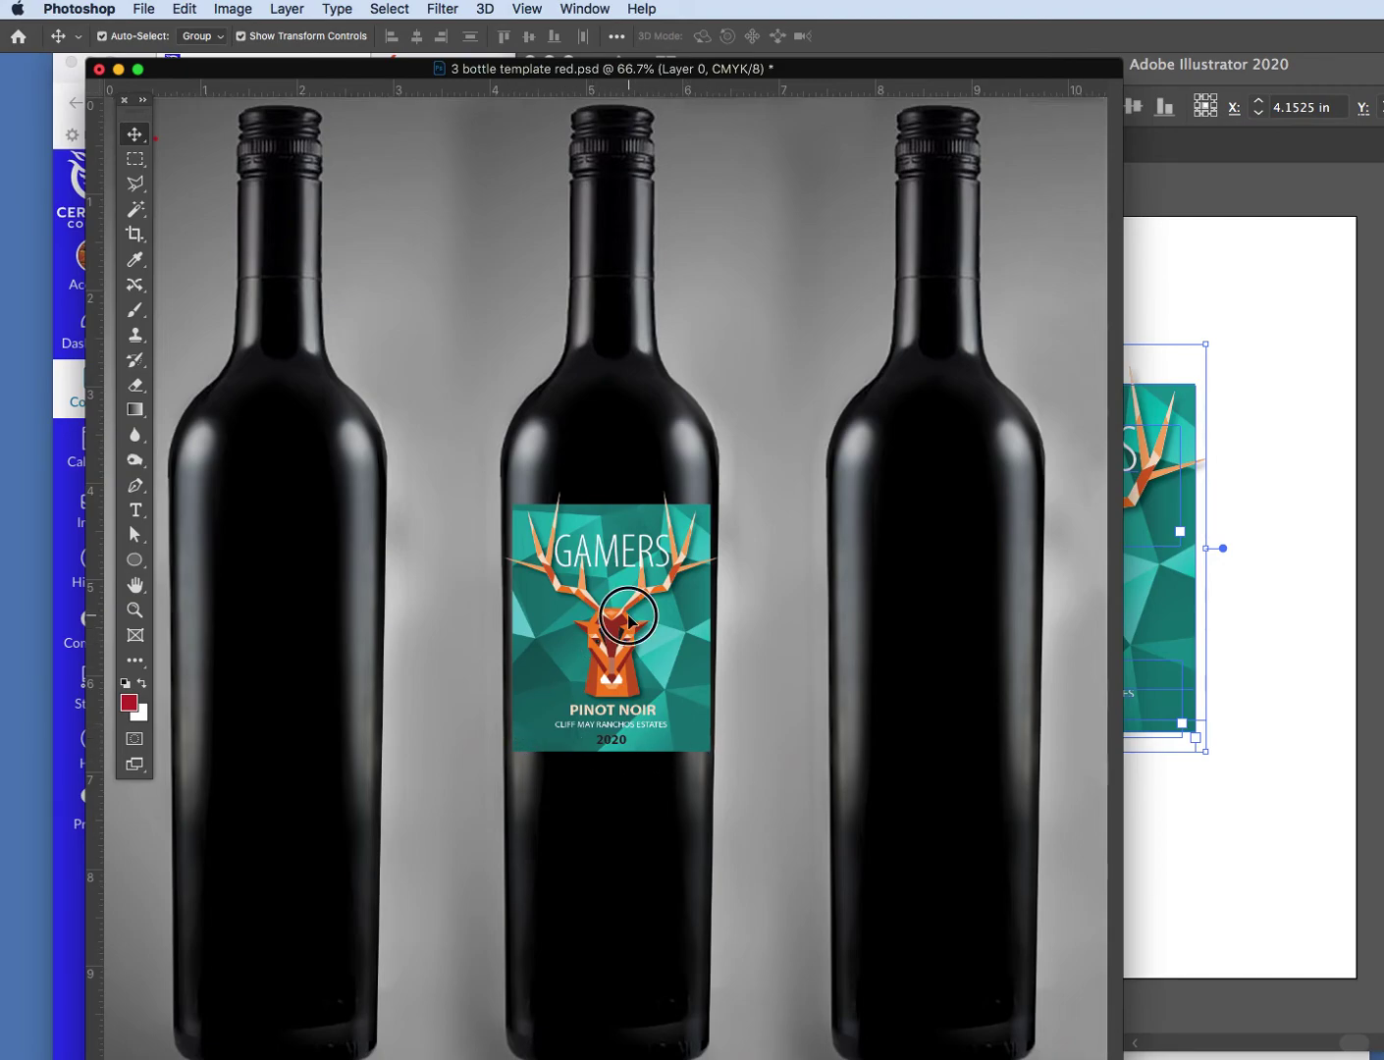
left_click(182, 8)
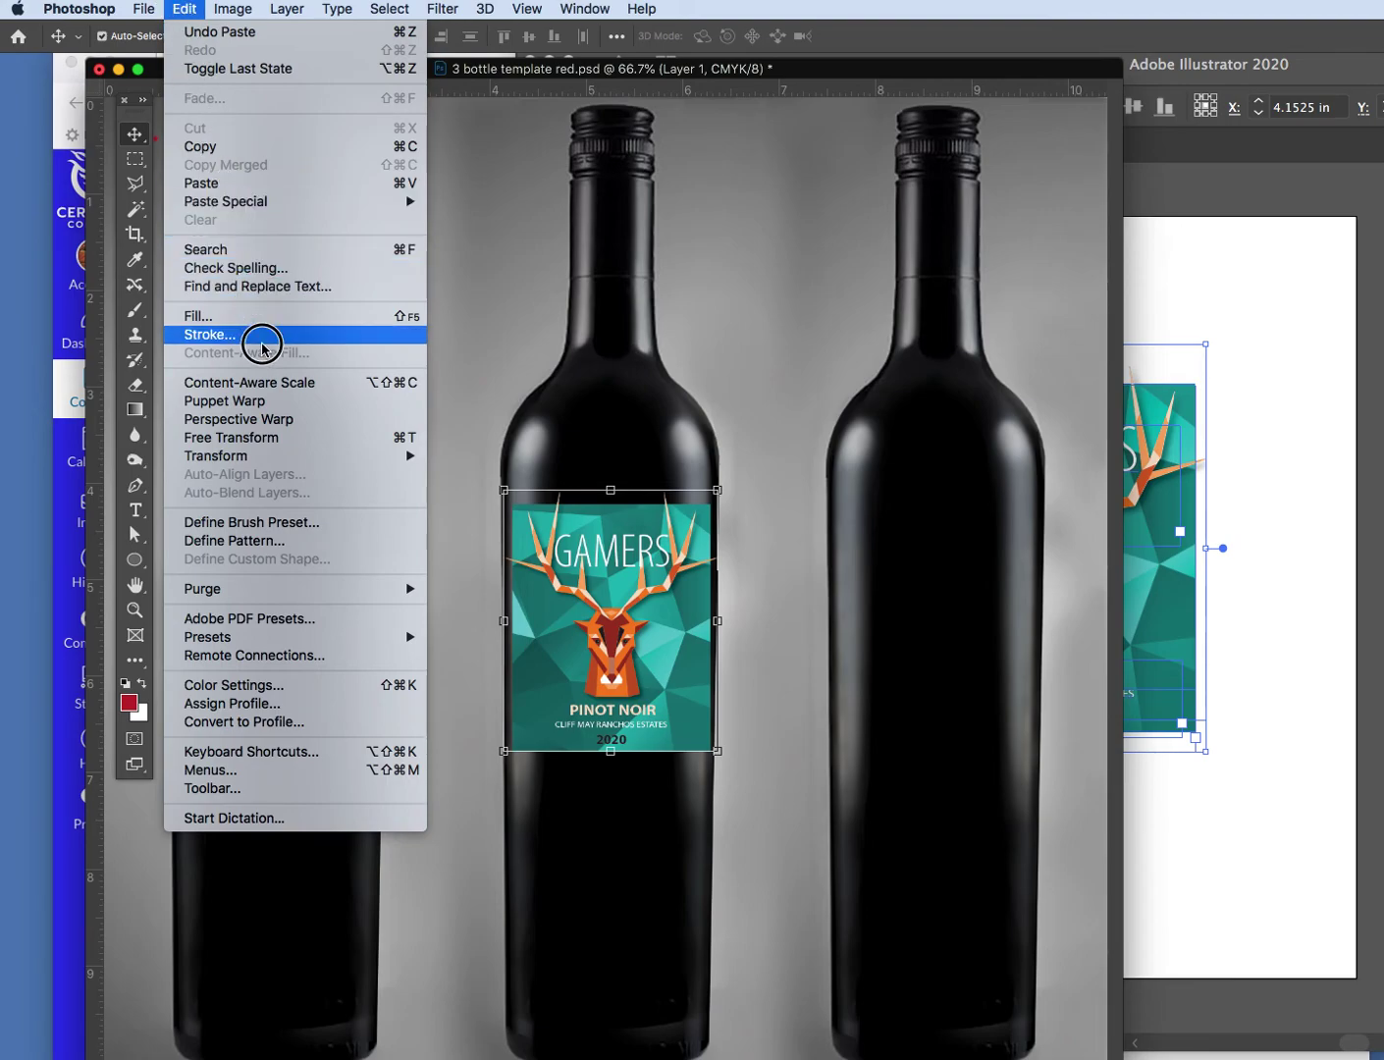
mouse_move(291, 460)
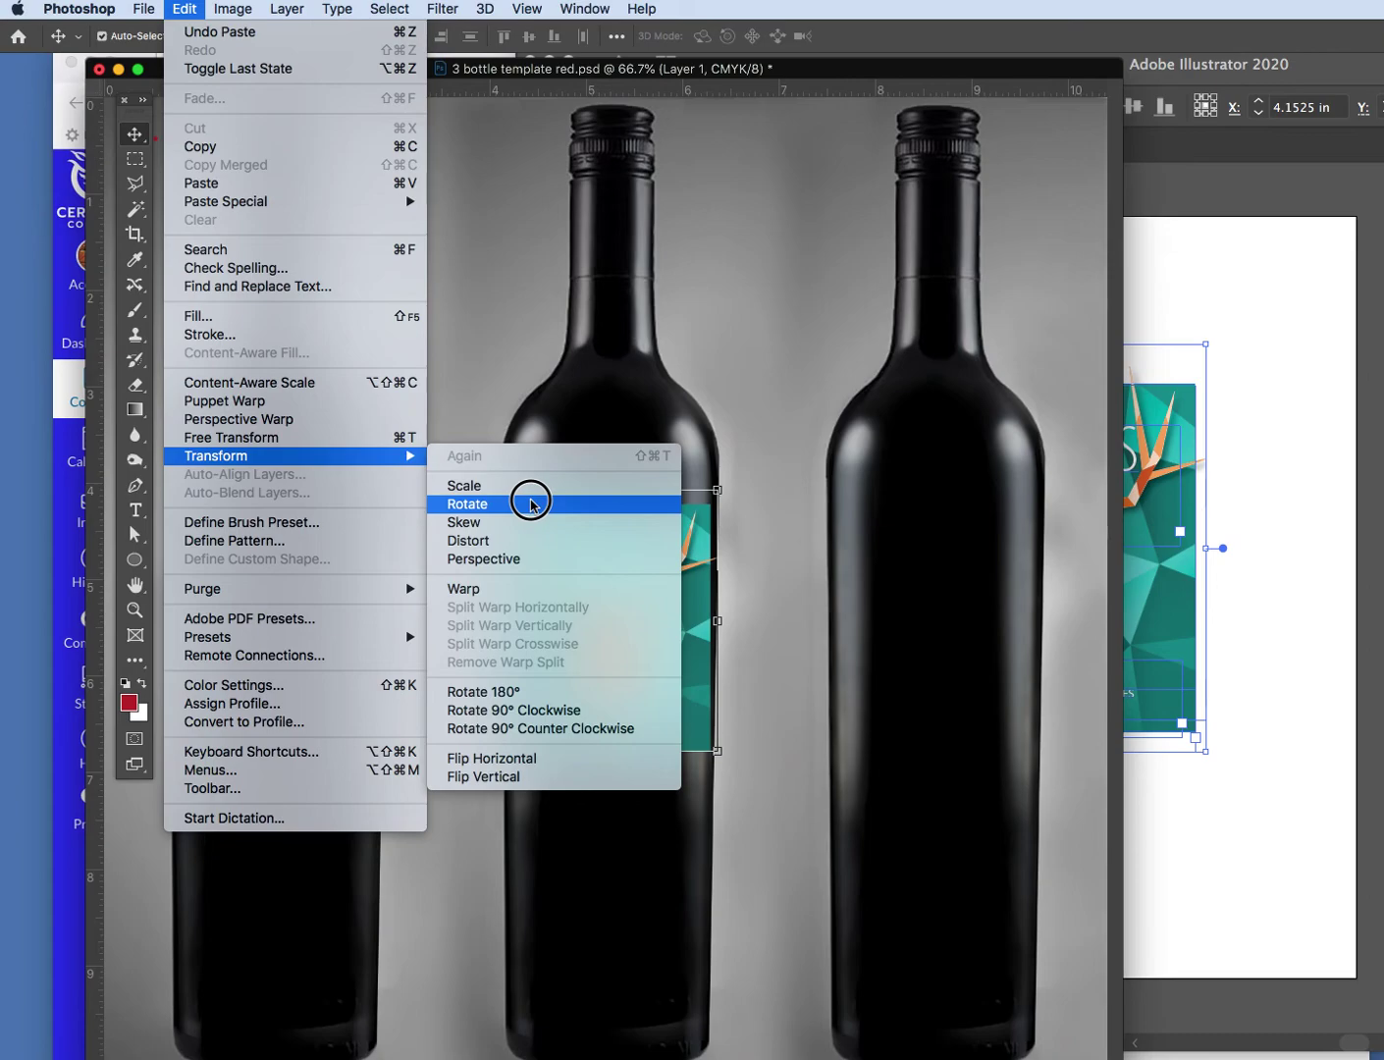
left_click(535, 543)
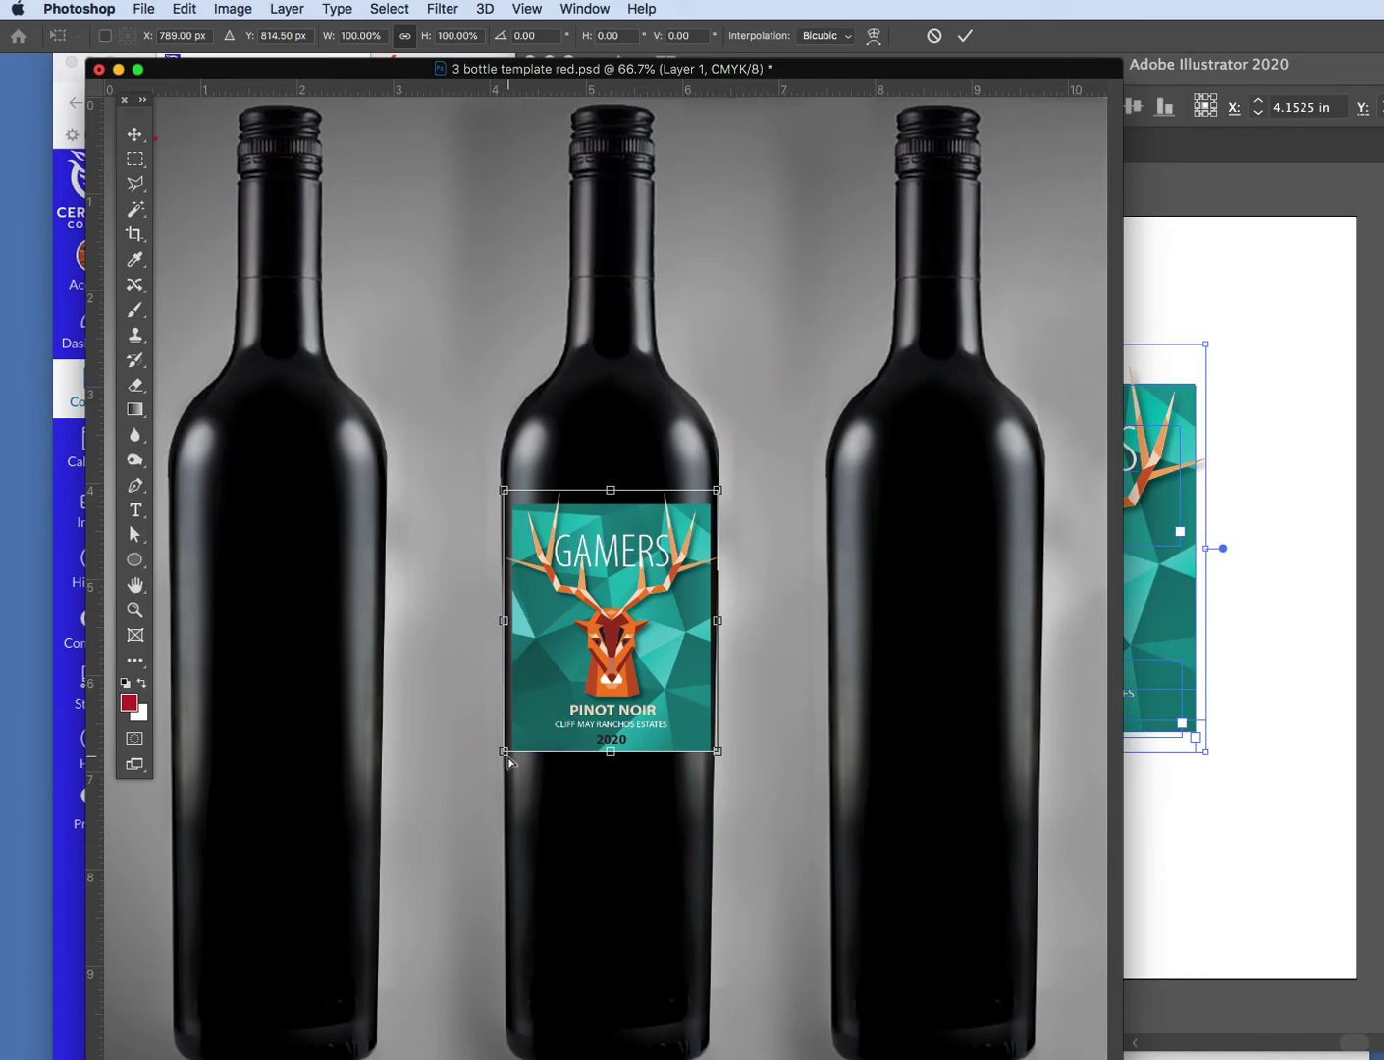
left_click_drag(506, 749, 506, 746)
left_click_drag(720, 751, 719, 749)
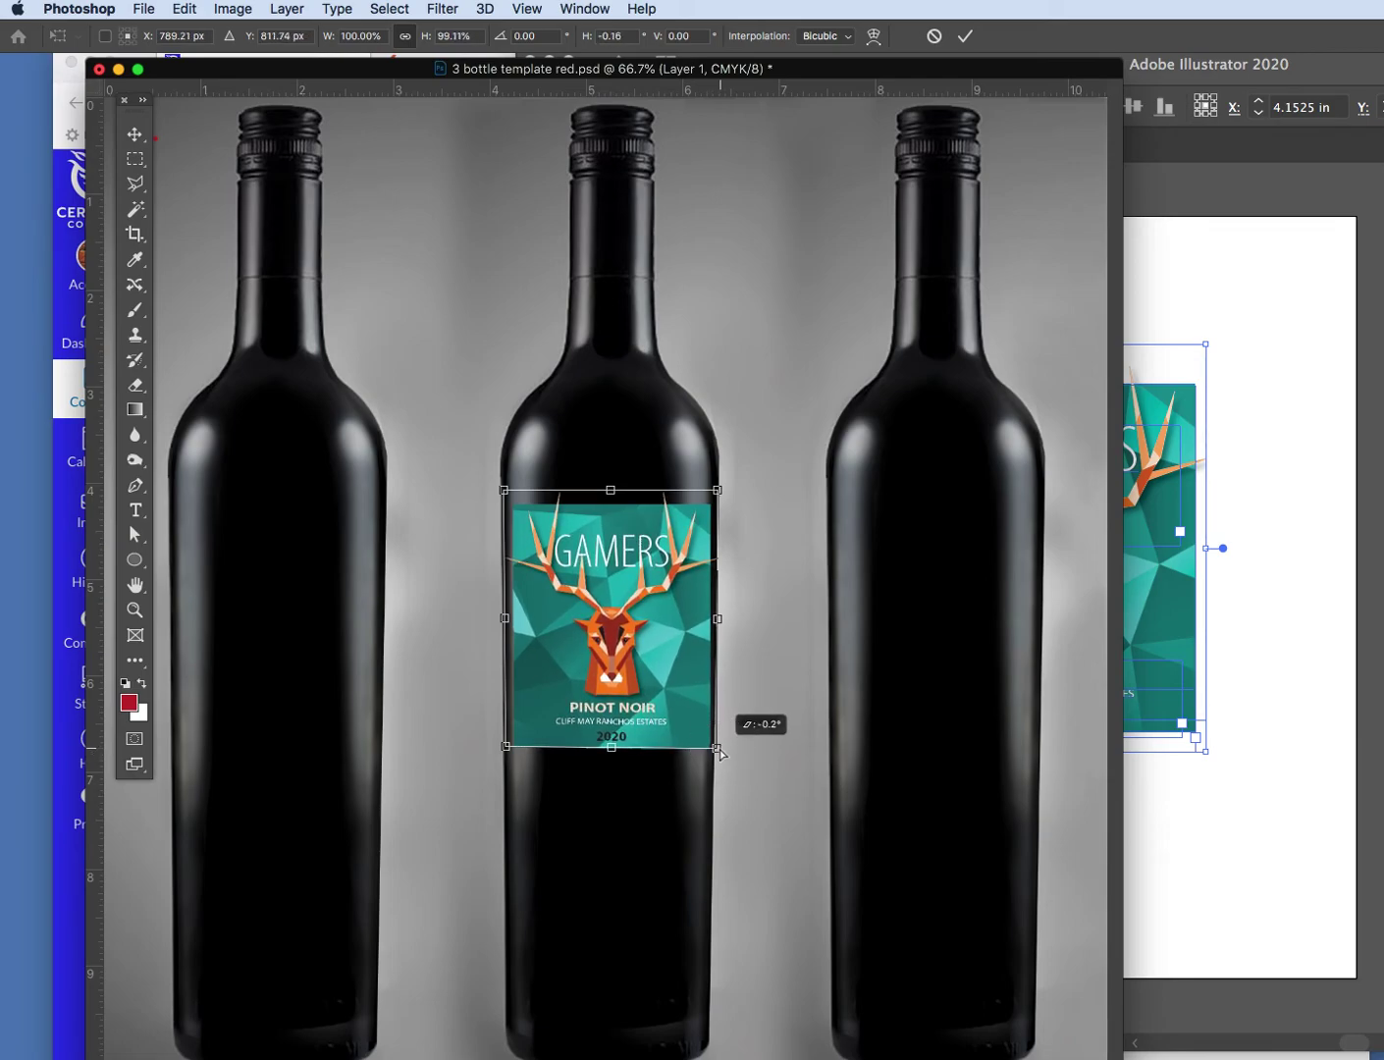
left_click_drag(613, 749, 612, 753)
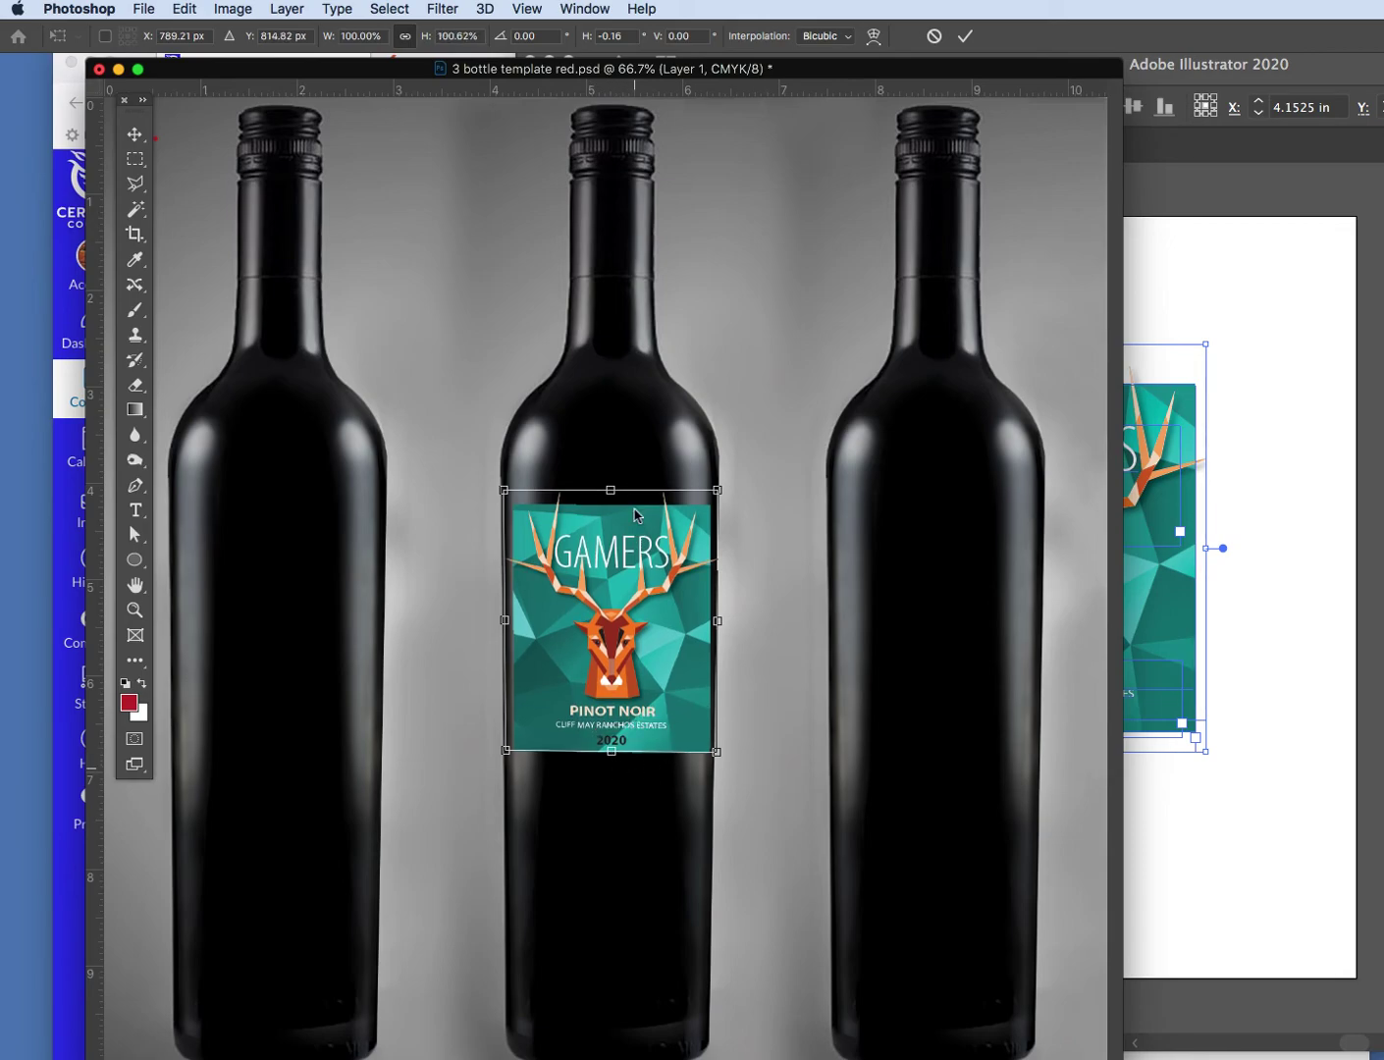
- Refine the label's distortion at its lower left corner and bottom edge to about 101% height, and apply it
left_click(186, 9)
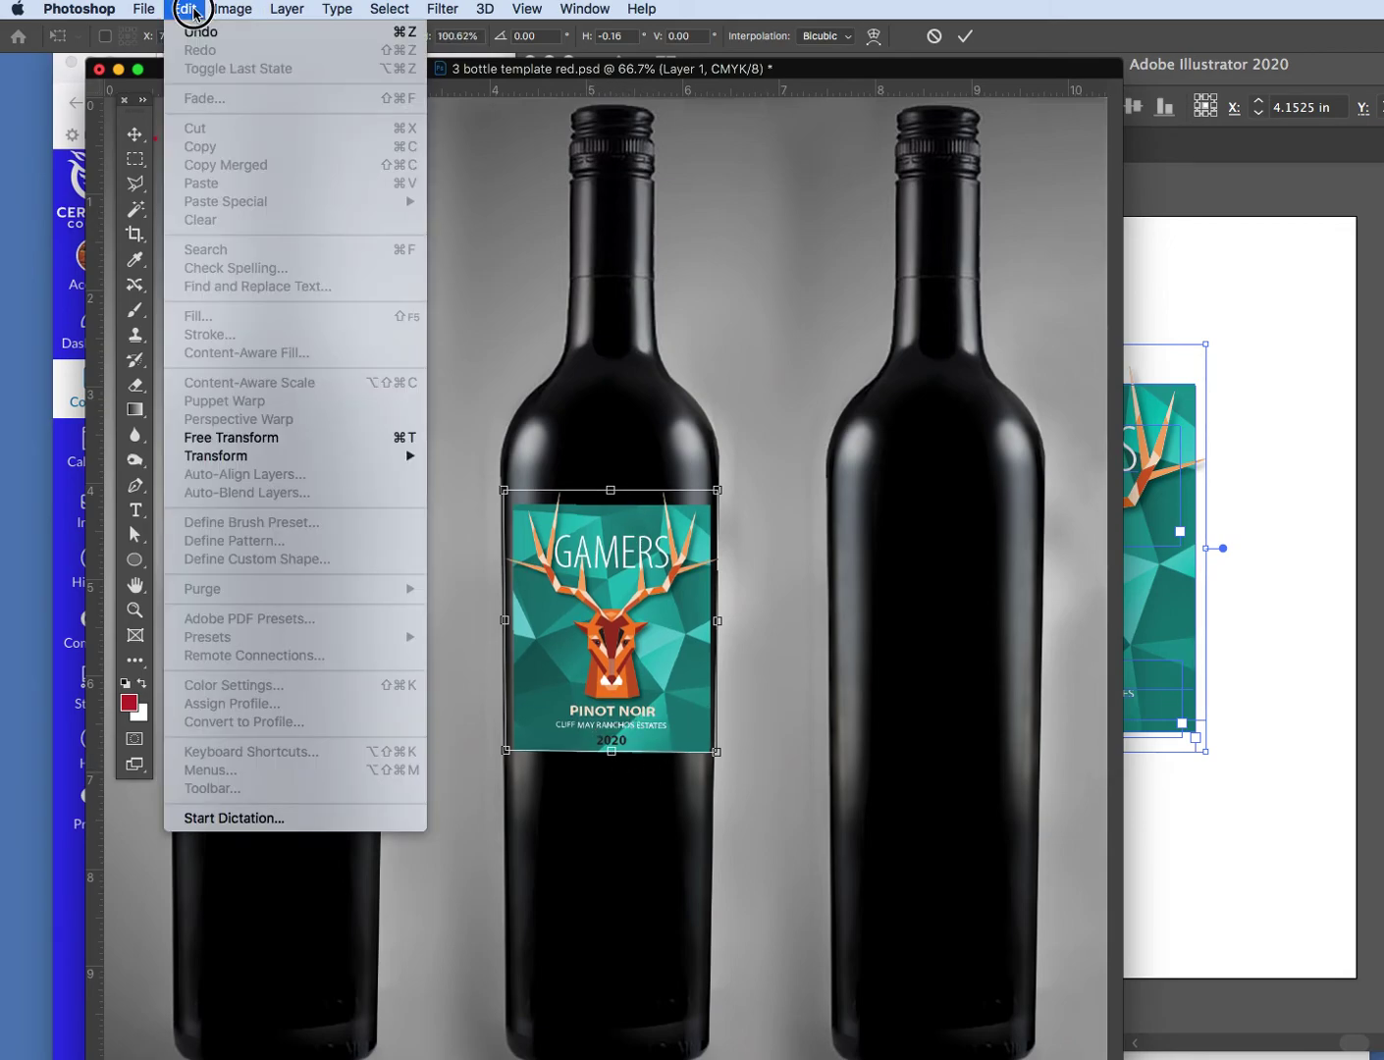
mouse_move(307, 465)
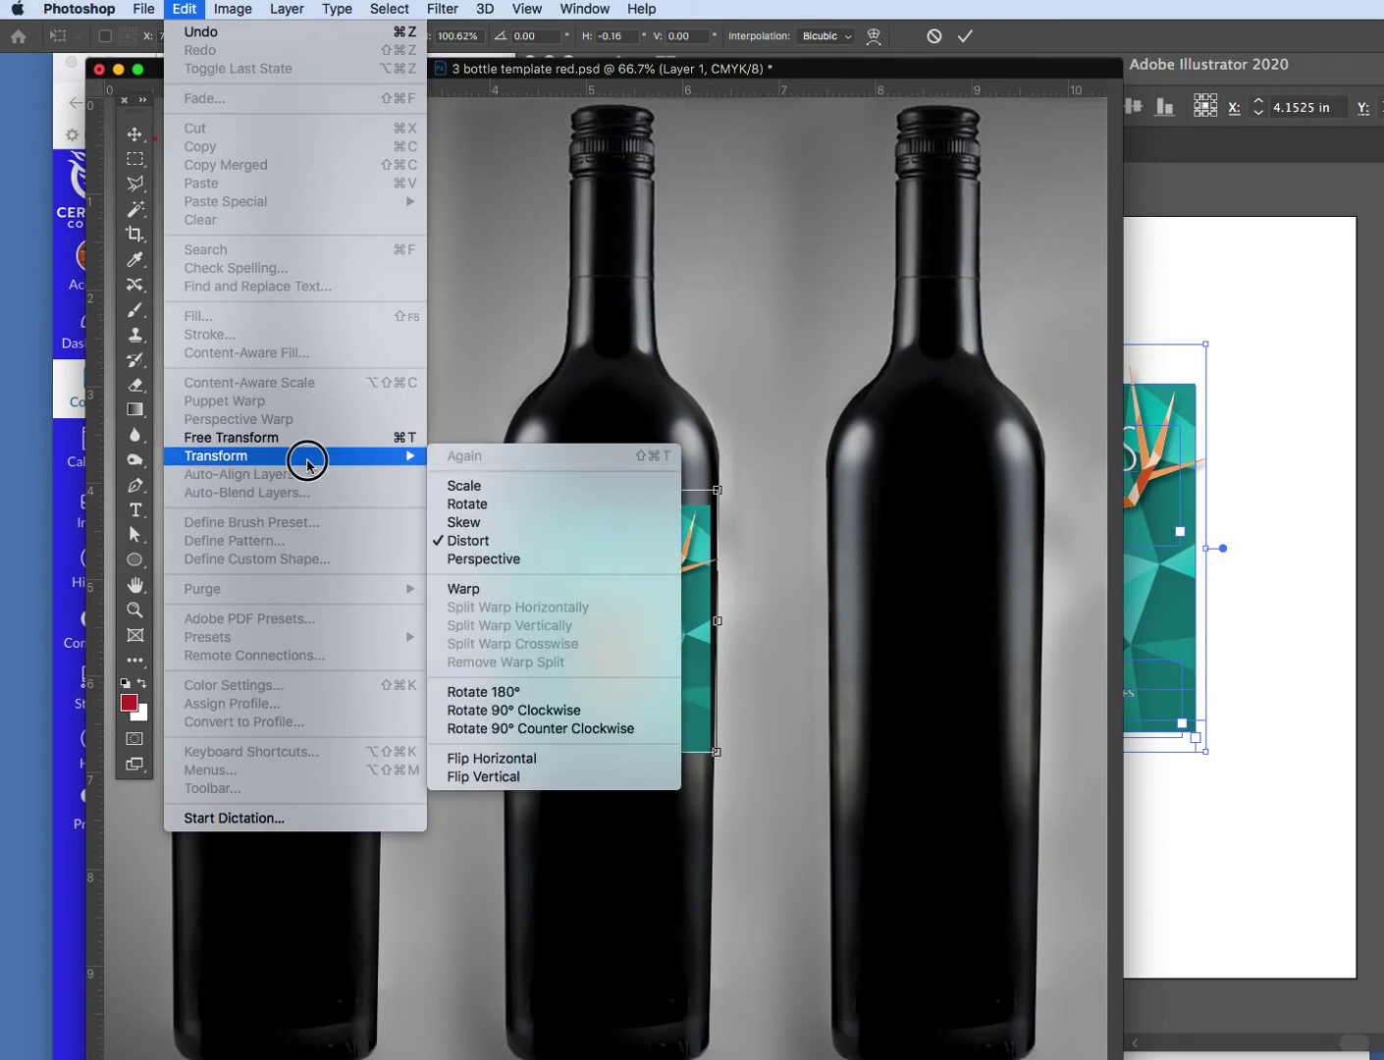
left_click(487, 530)
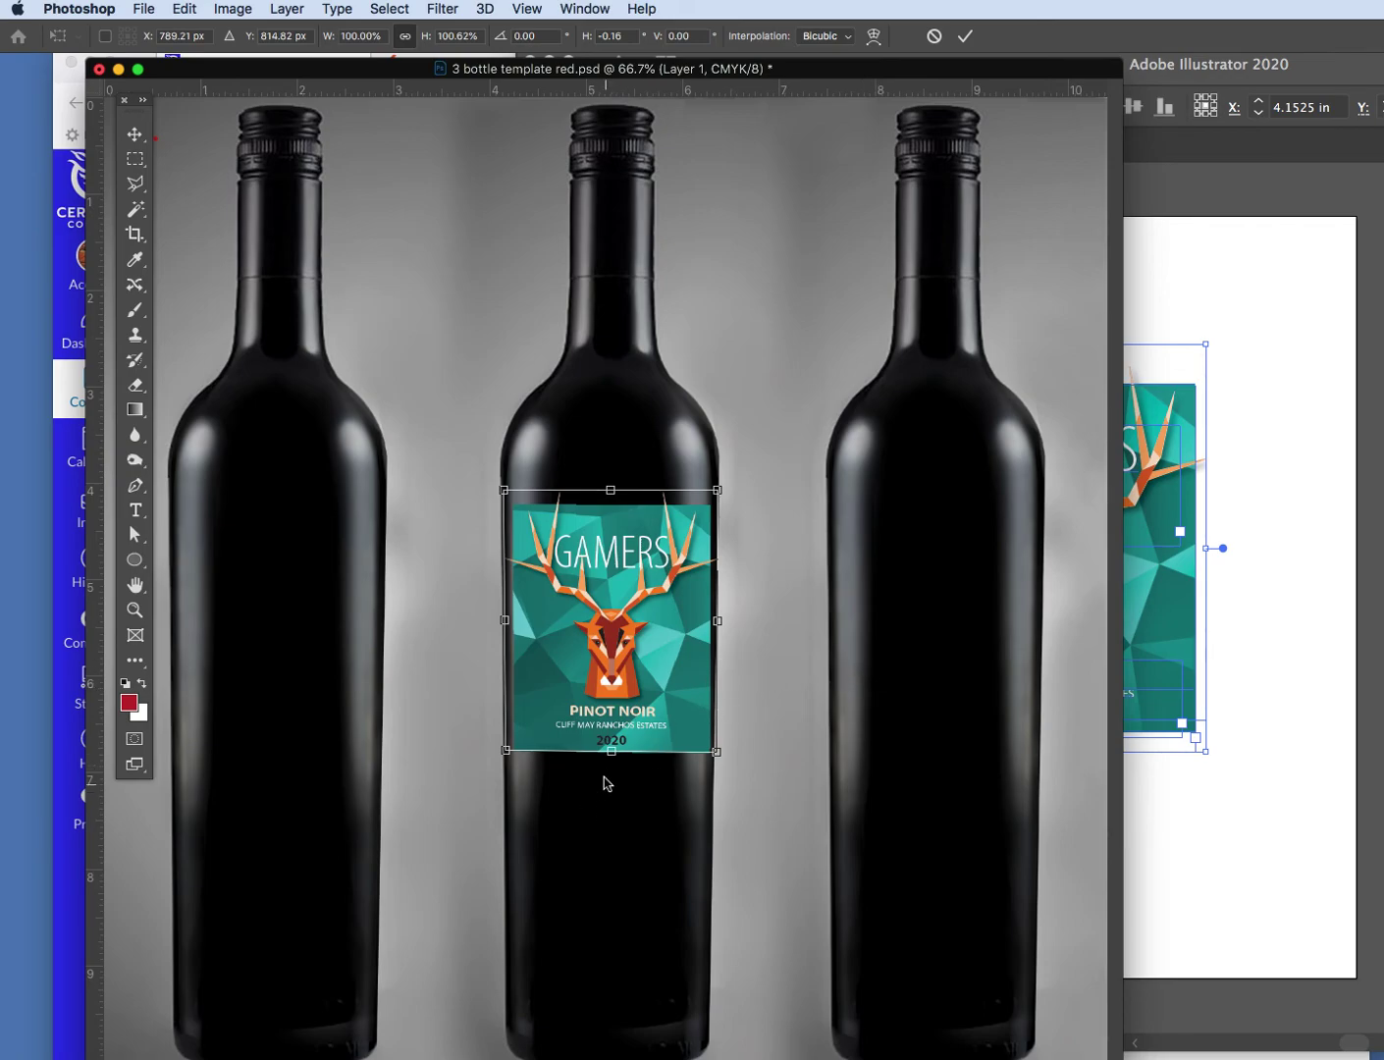
mouse_move(506, 750)
left_mouse_down()
mouse_move(507, 764)
mouse_move(506, 748)
left_mouse_up()
left_click_drag(611, 755, 621, 775)
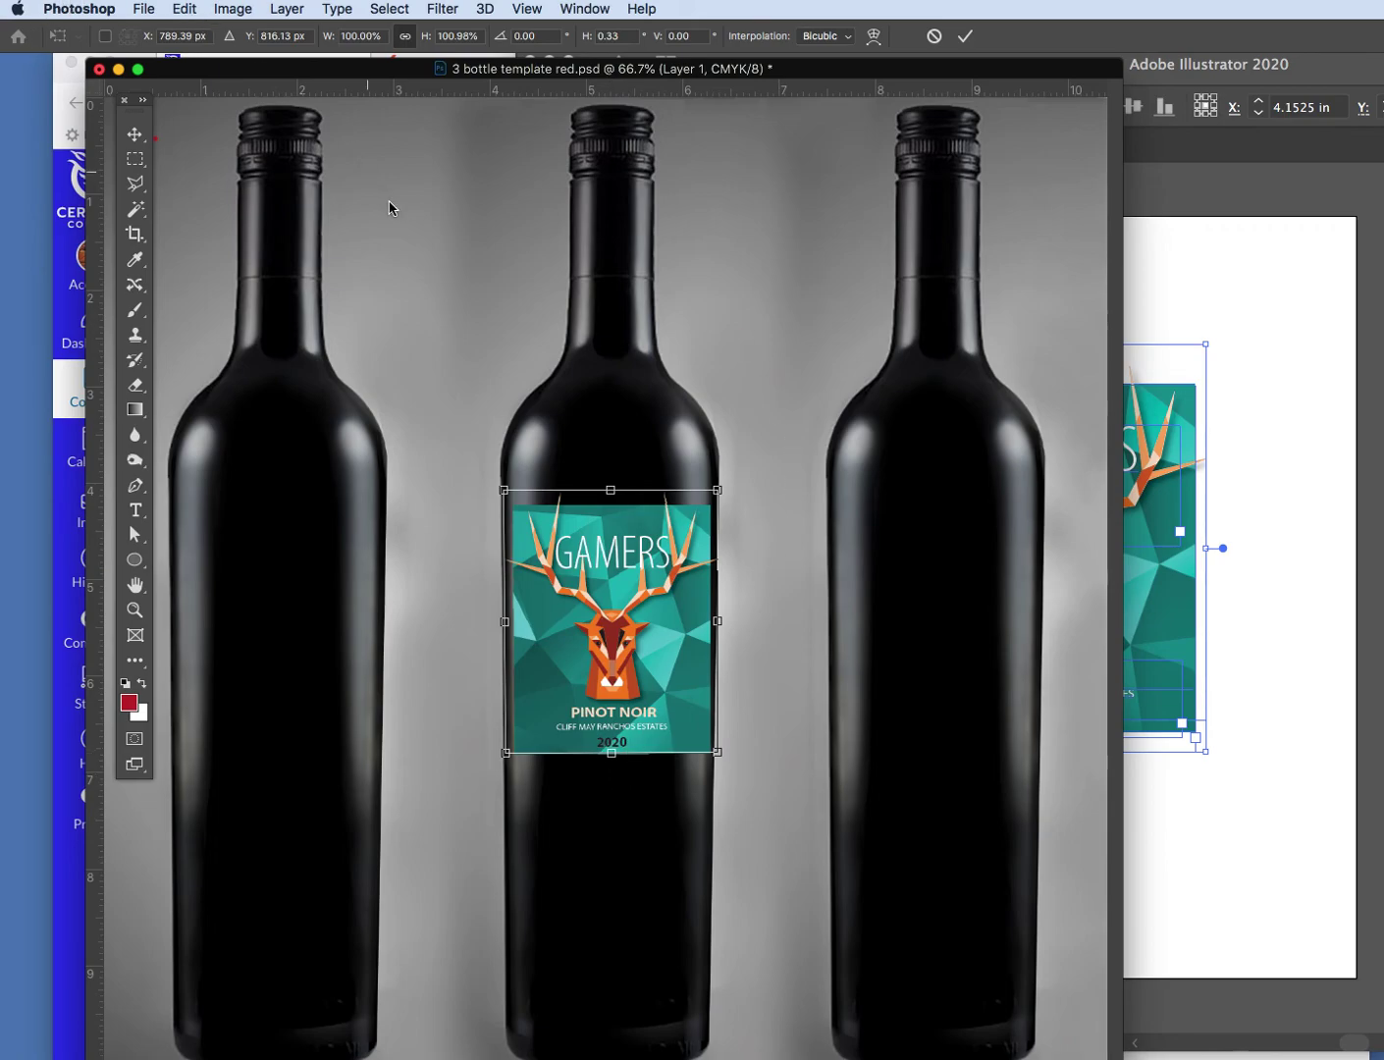
left_click(135, 134)
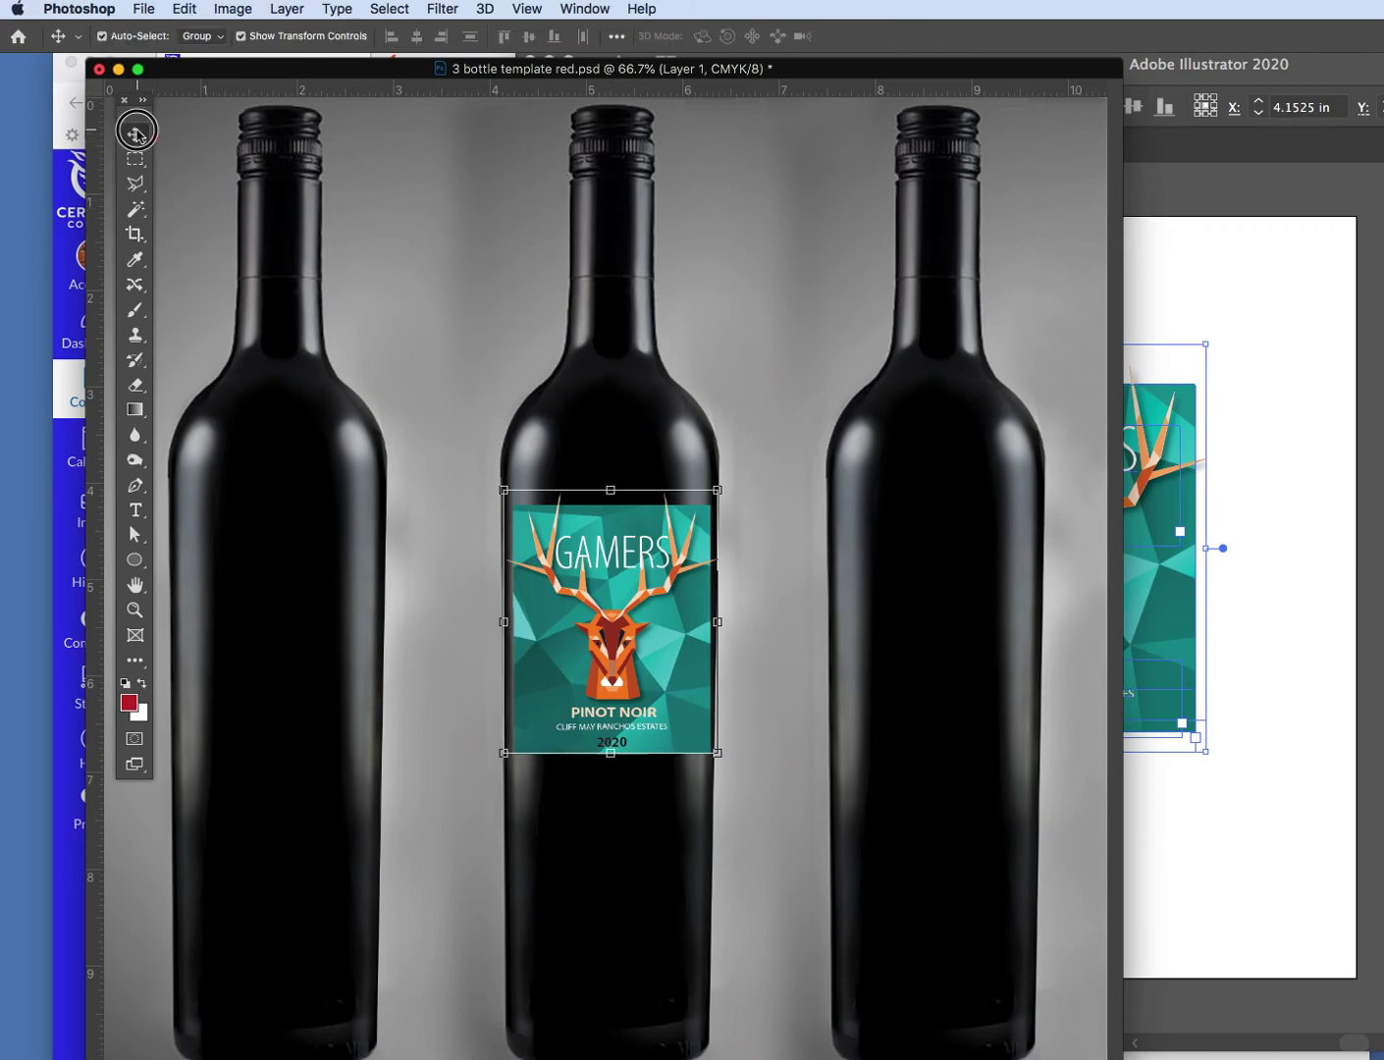
left_click(430, 225)
left_click(608, 599)
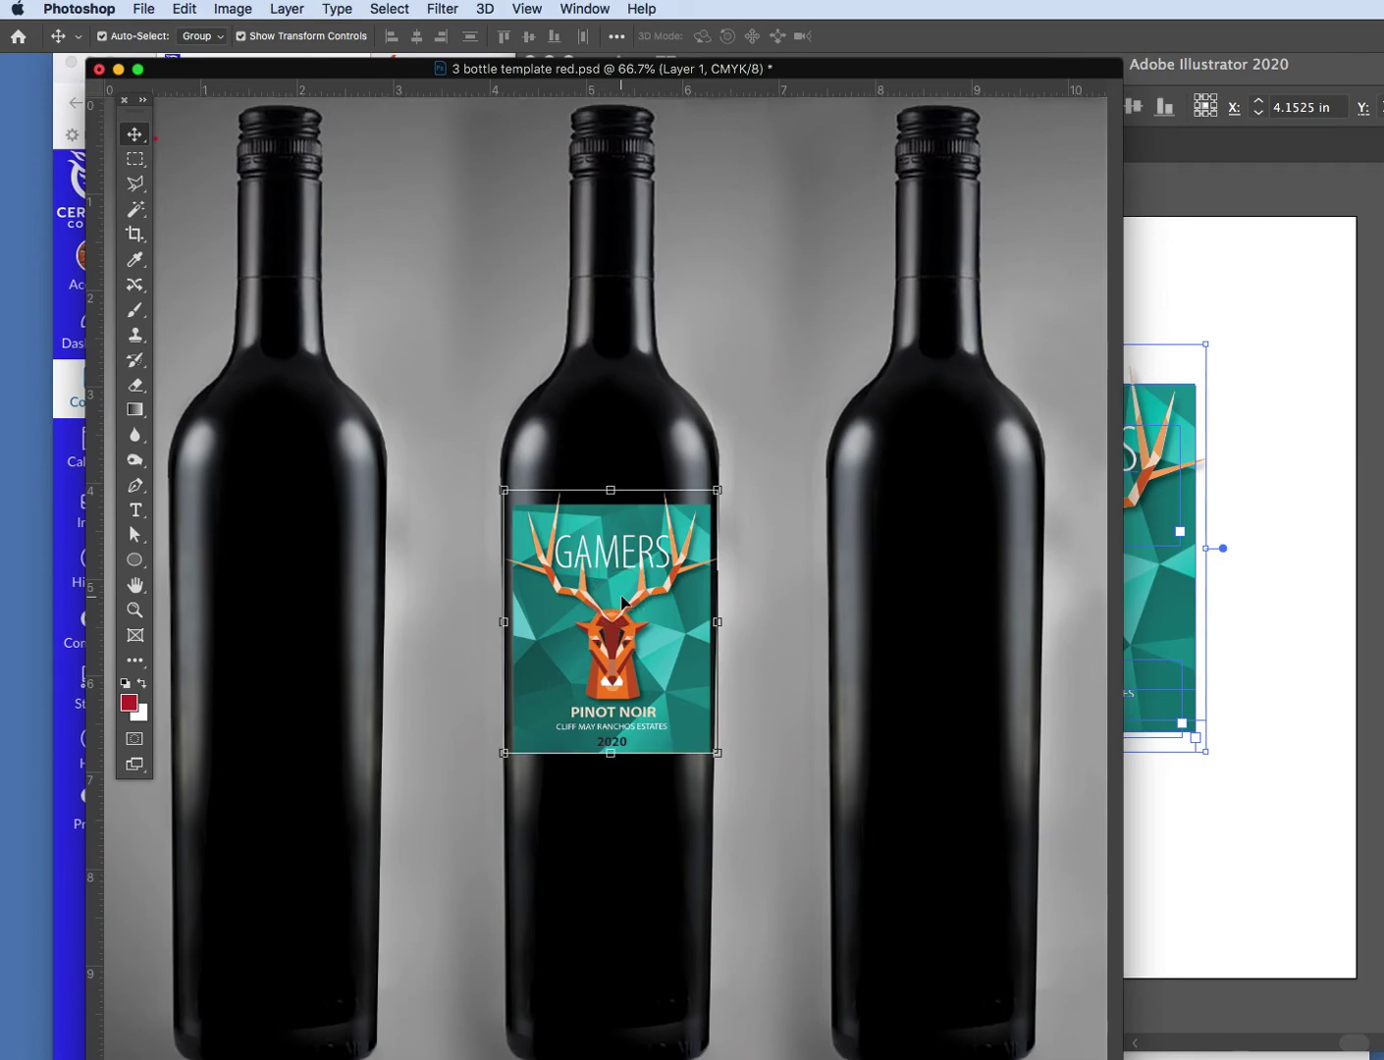
- Warp the label to follow the bottle's curve, bowing its bottom edge slightly downward and its top edge slightly upward
left_click(232, 9)
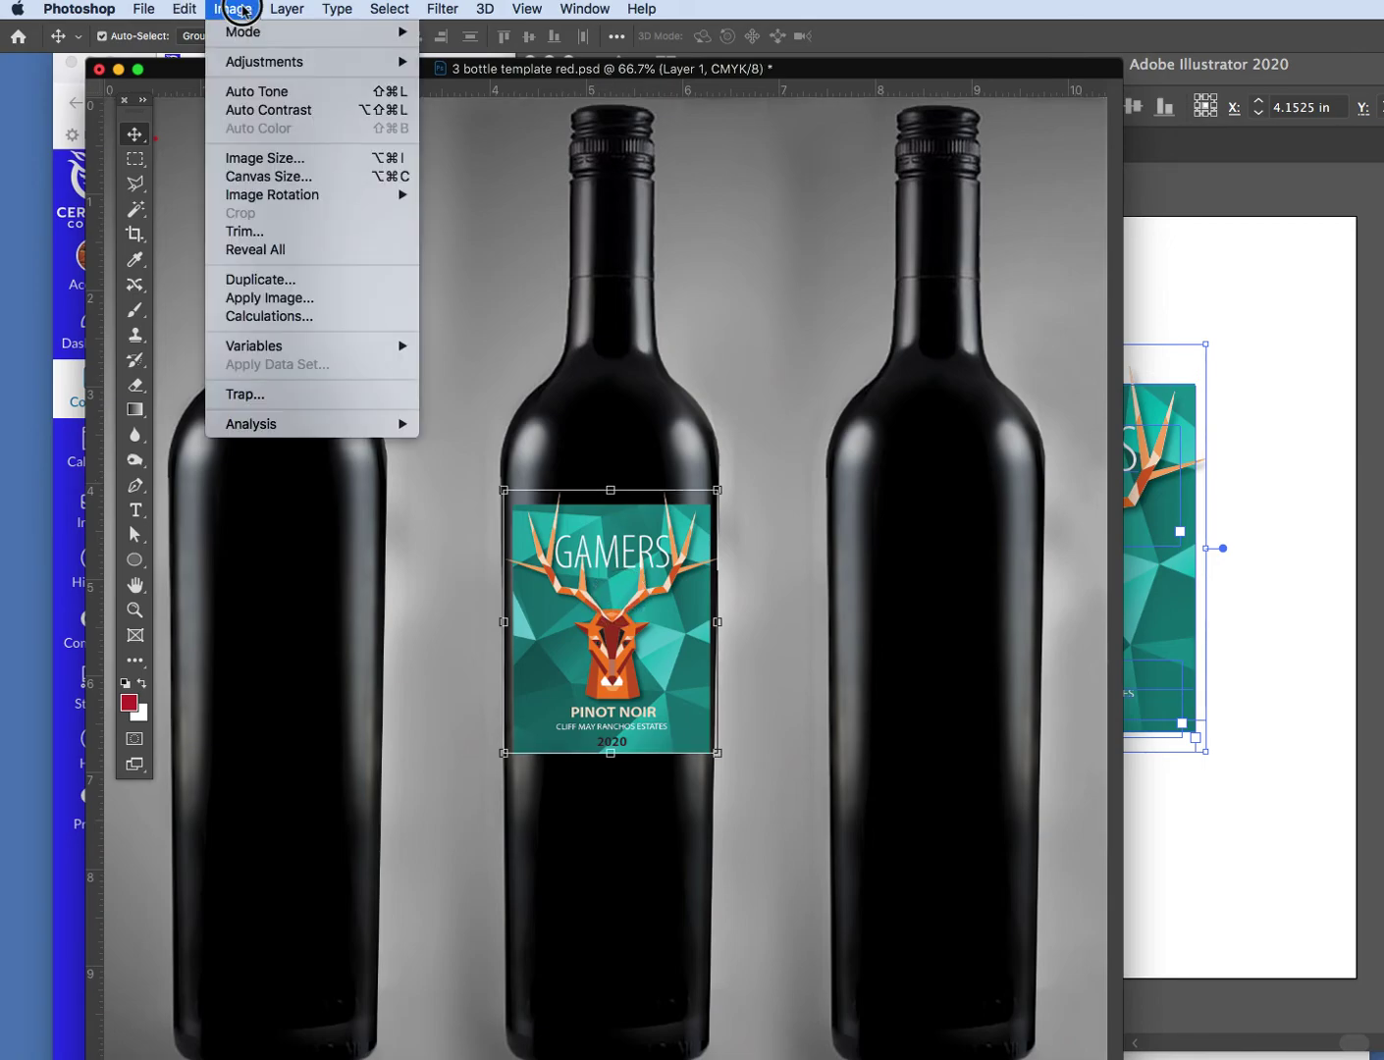
mouse_move(184, 9)
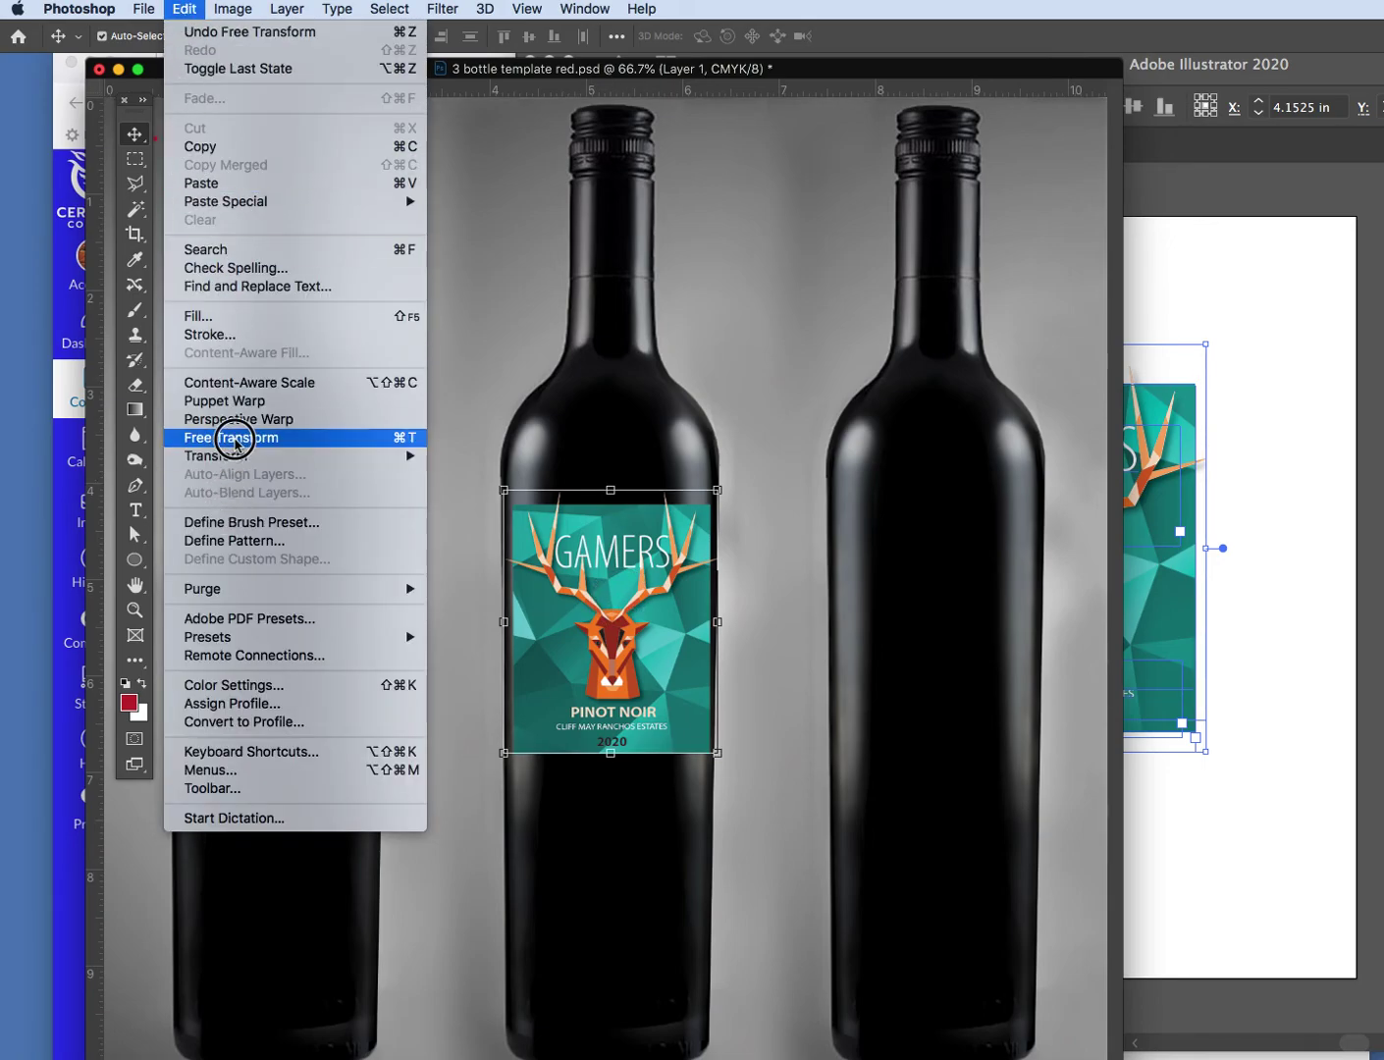
mouse_move(232, 457)
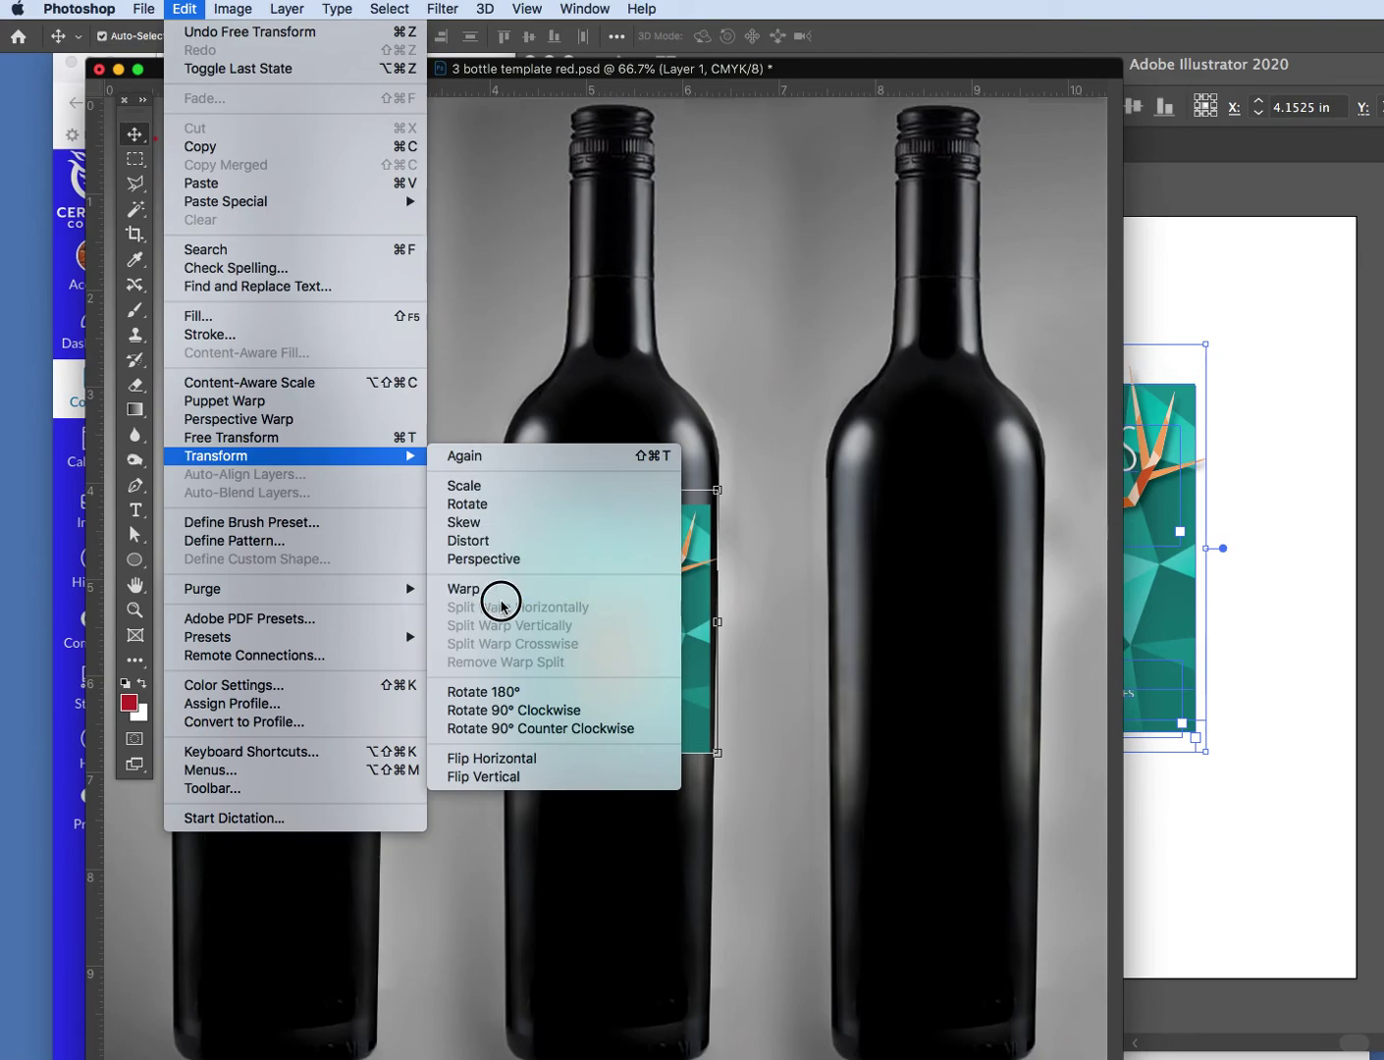
left_click(504, 598)
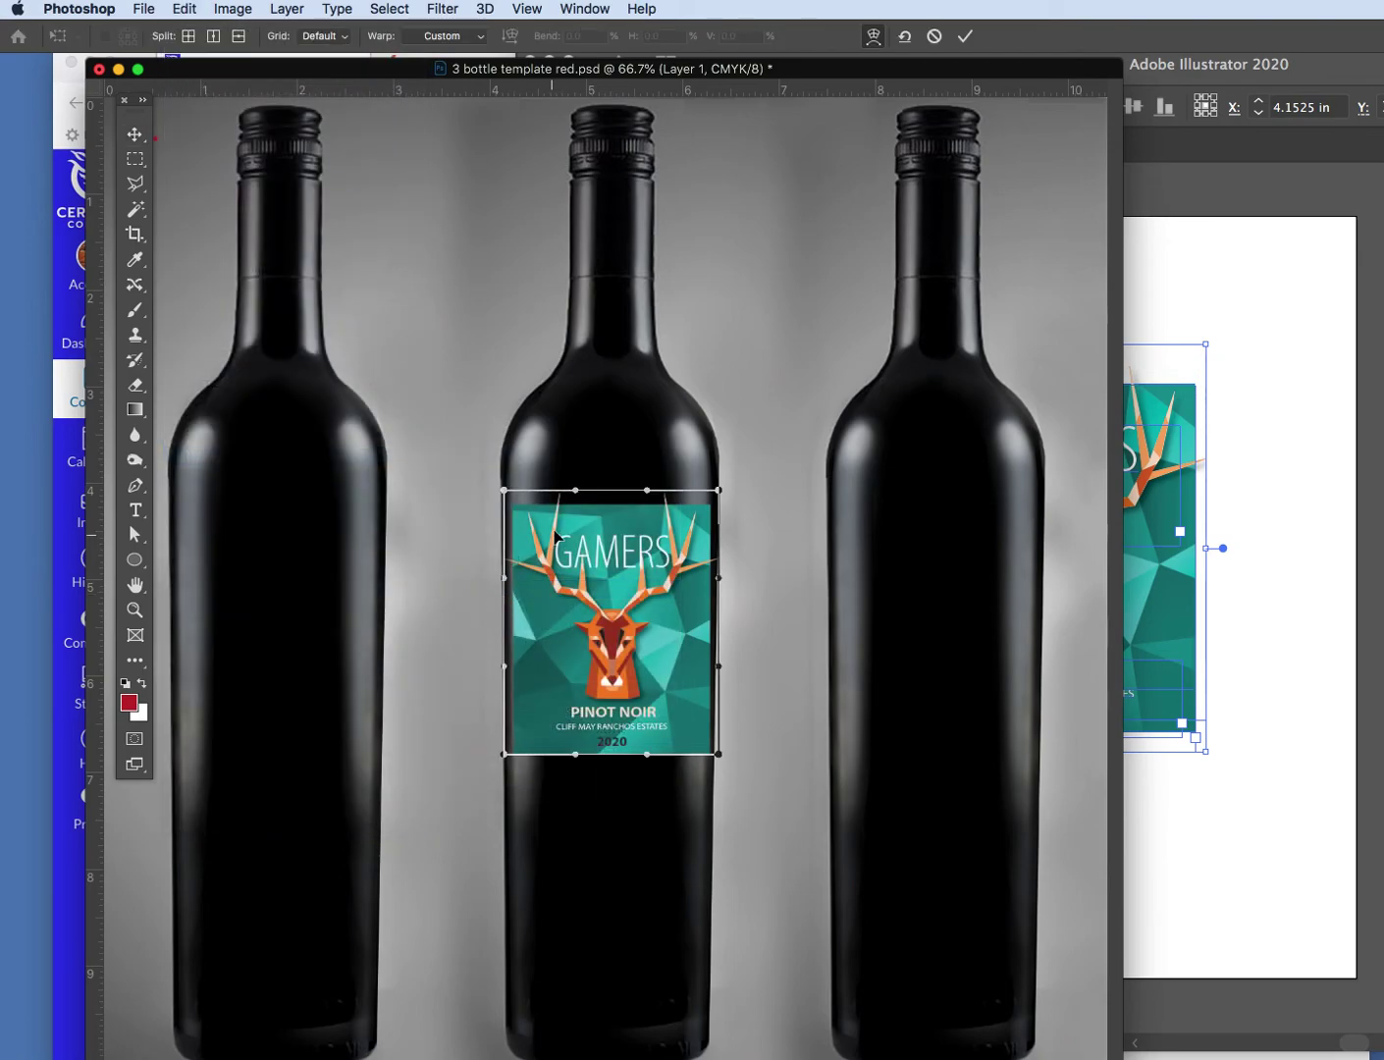
left_click_drag(579, 760, 648, 771)
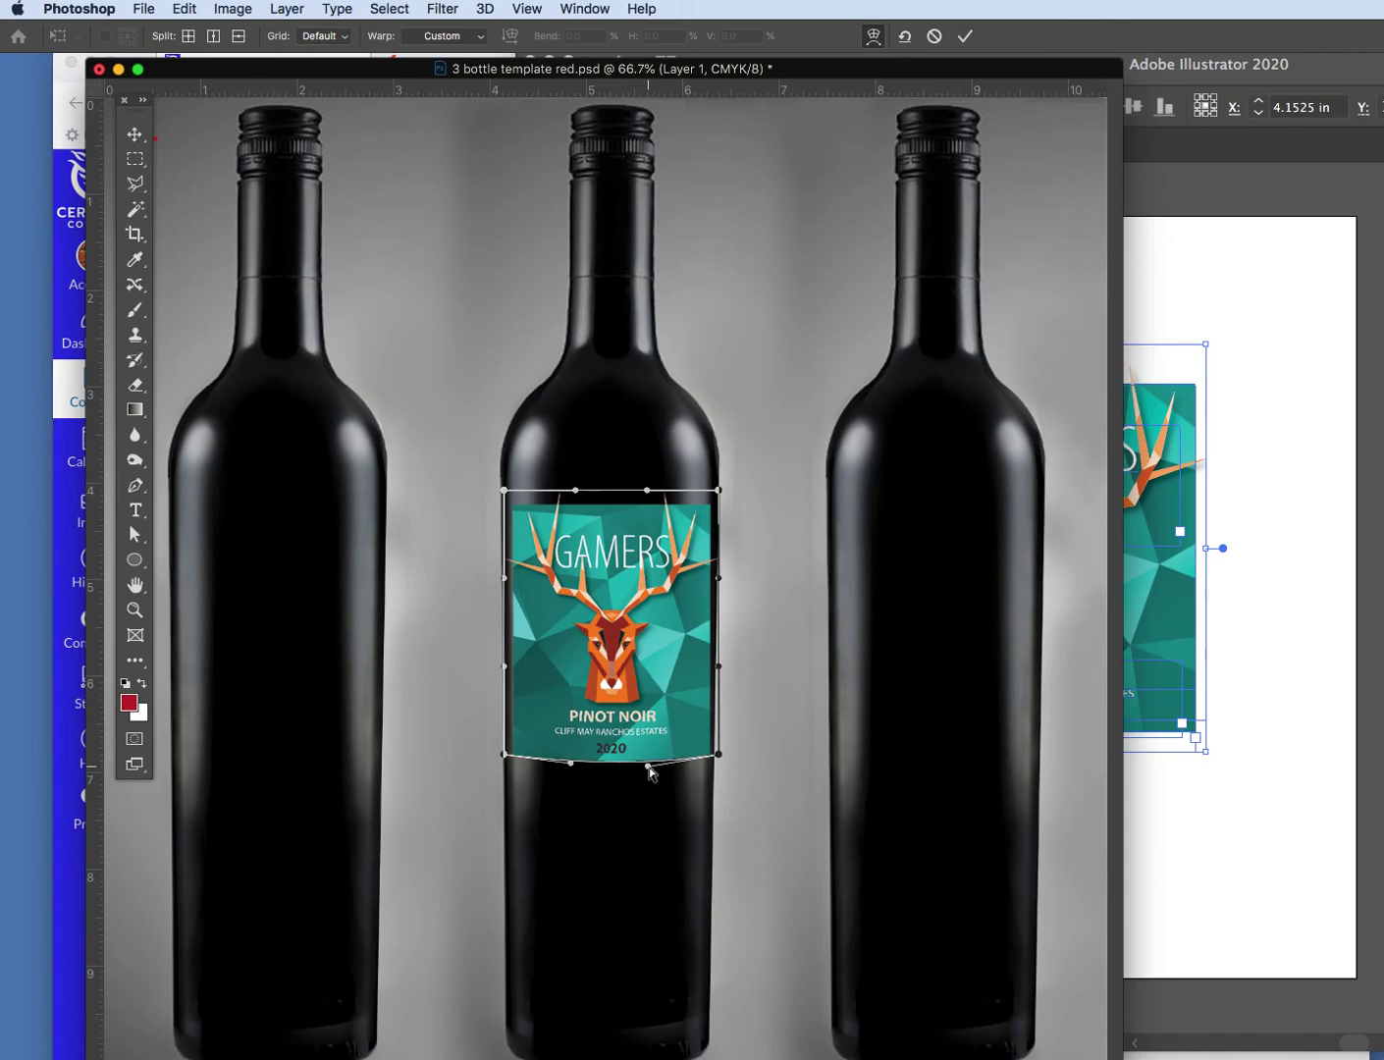
left_click_drag(648, 766, 646, 769)
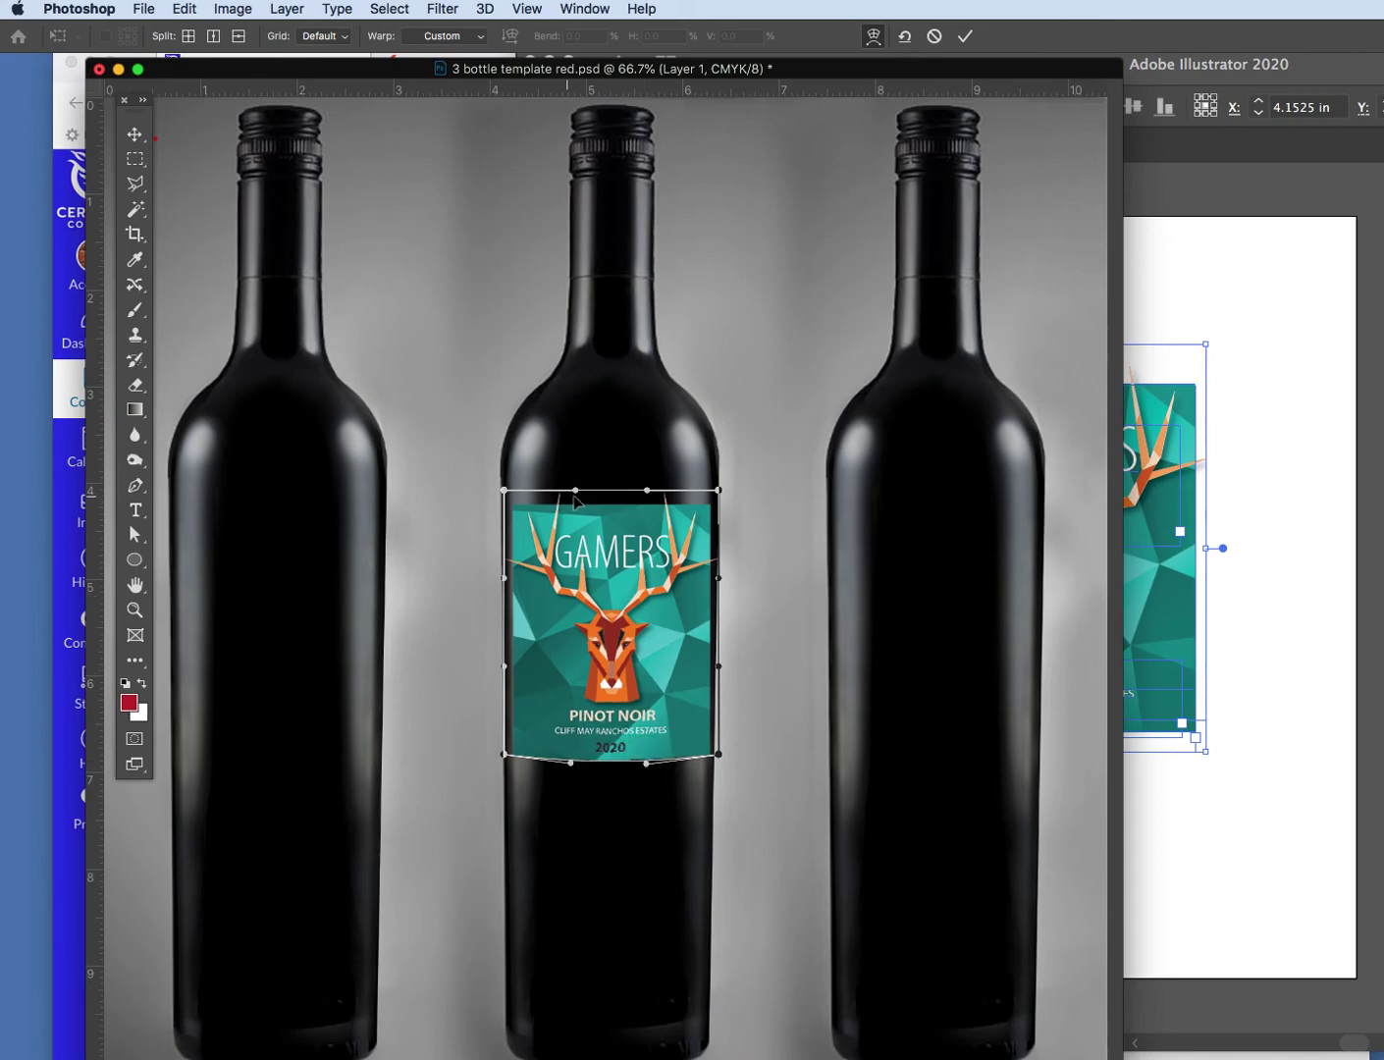
left_click_drag(579, 493, 645, 487)
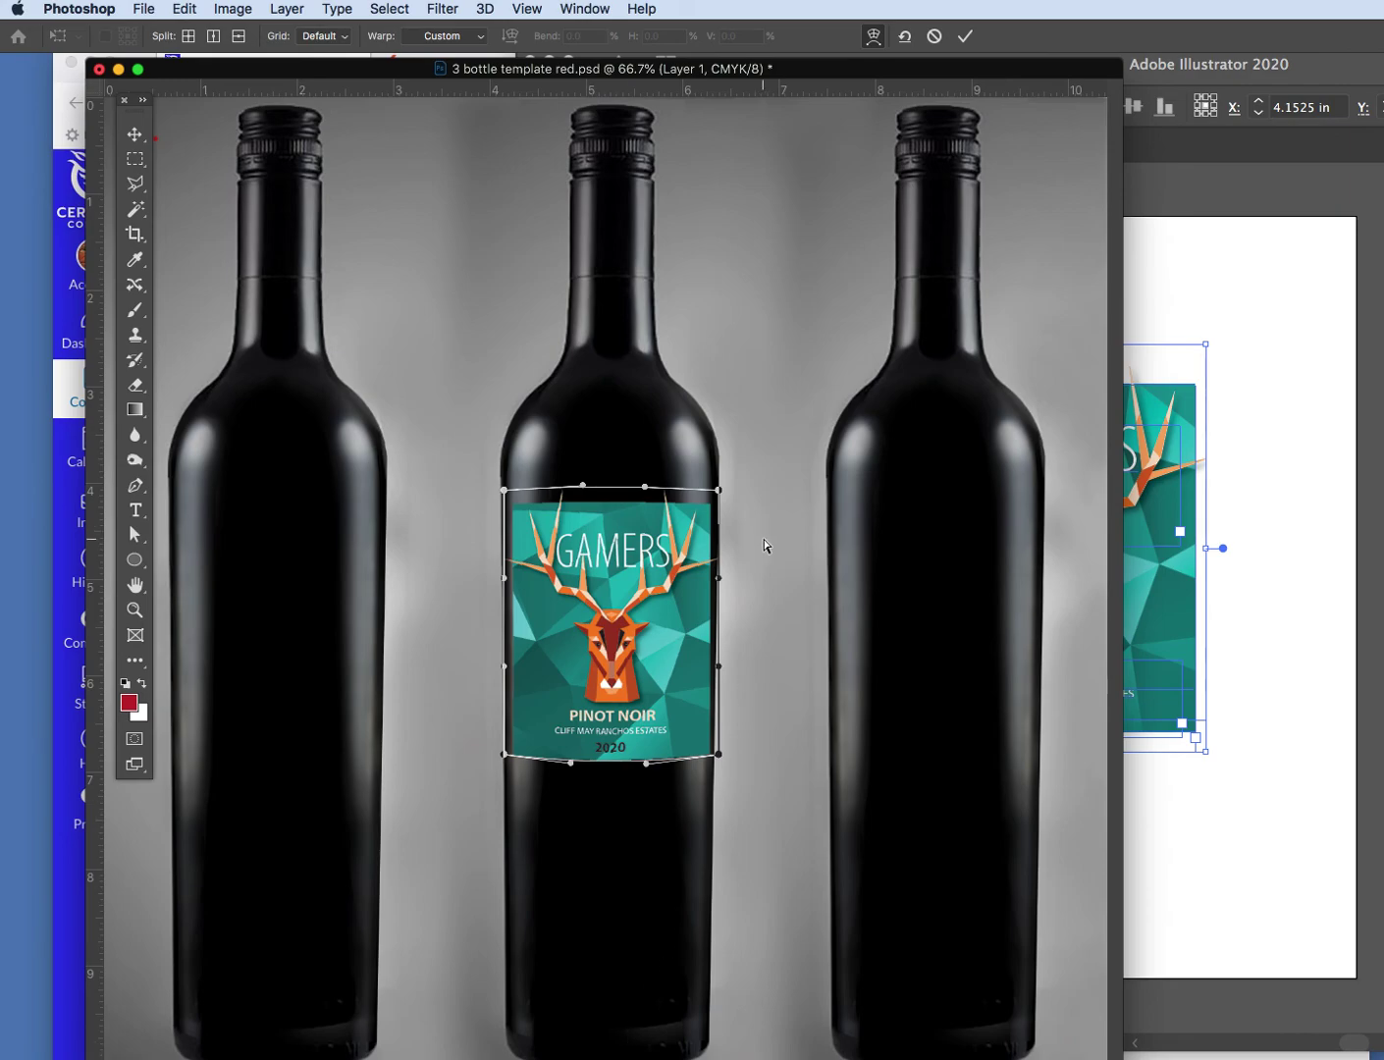
- Warp the label's upper corners and both sides slightly outward to meet the bottle's edges, apply the warp, and select the background layer
left_click(720, 491)
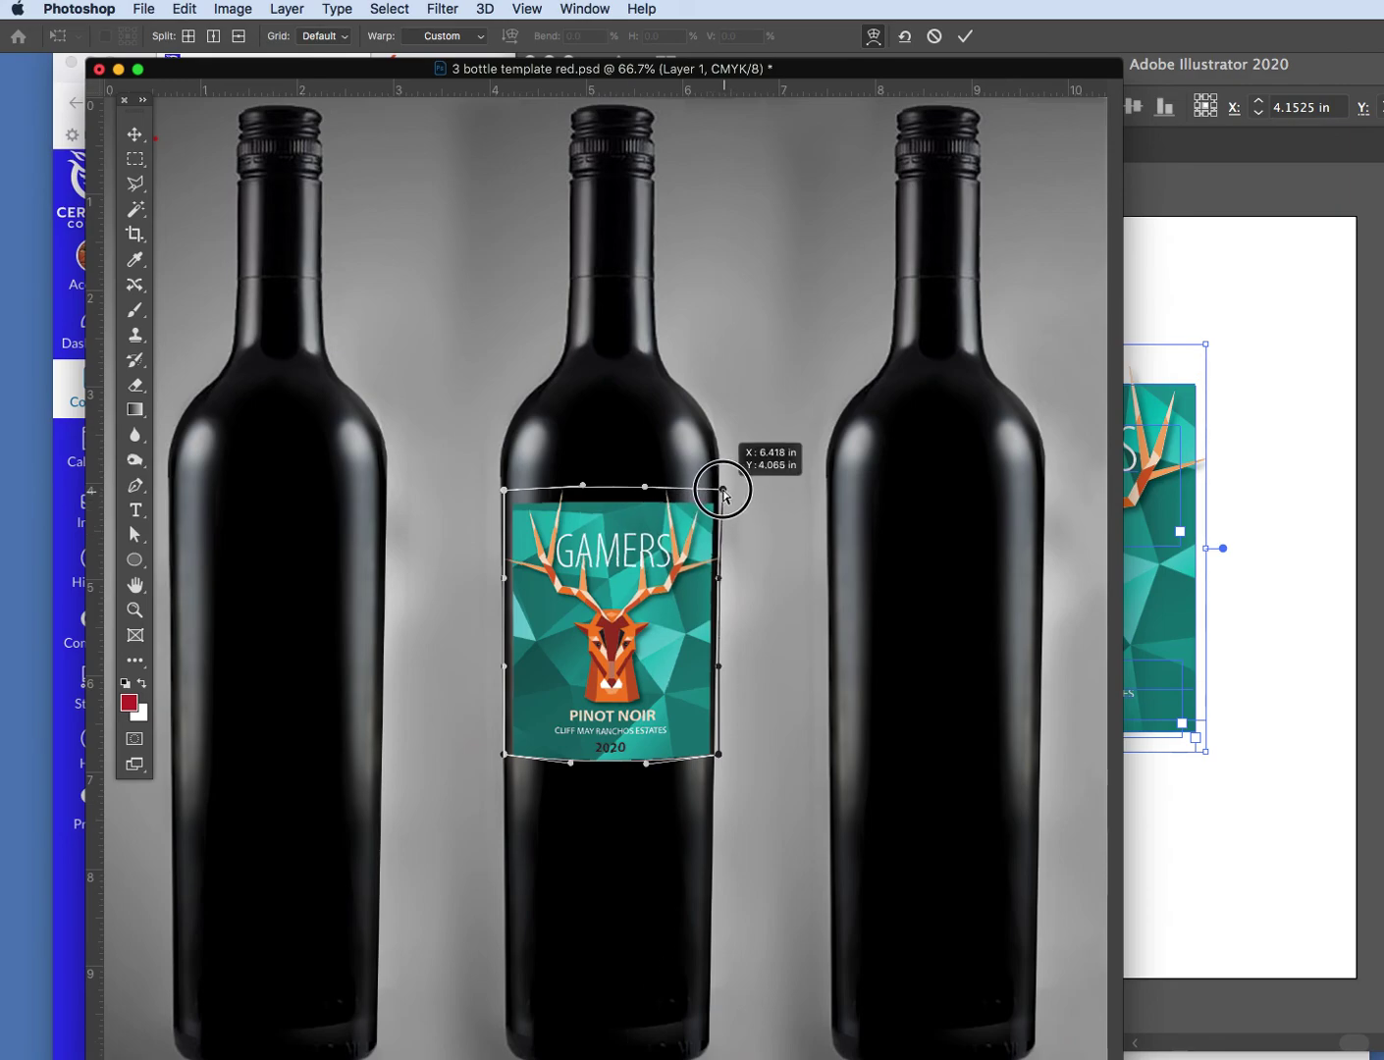
left_click(721, 579)
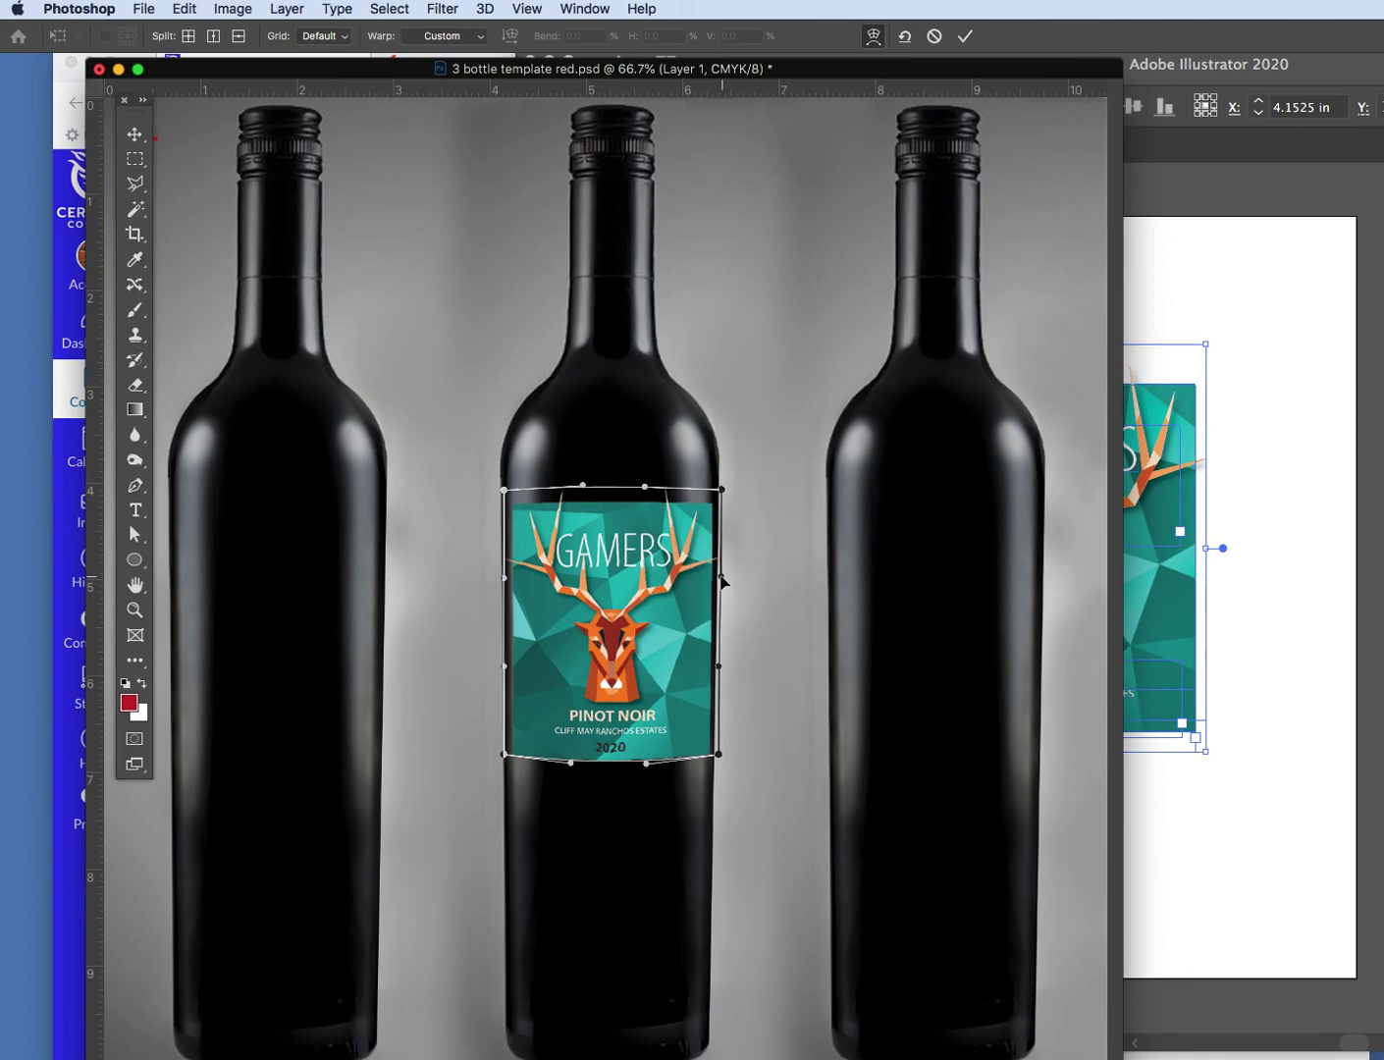
left_click(719, 668)
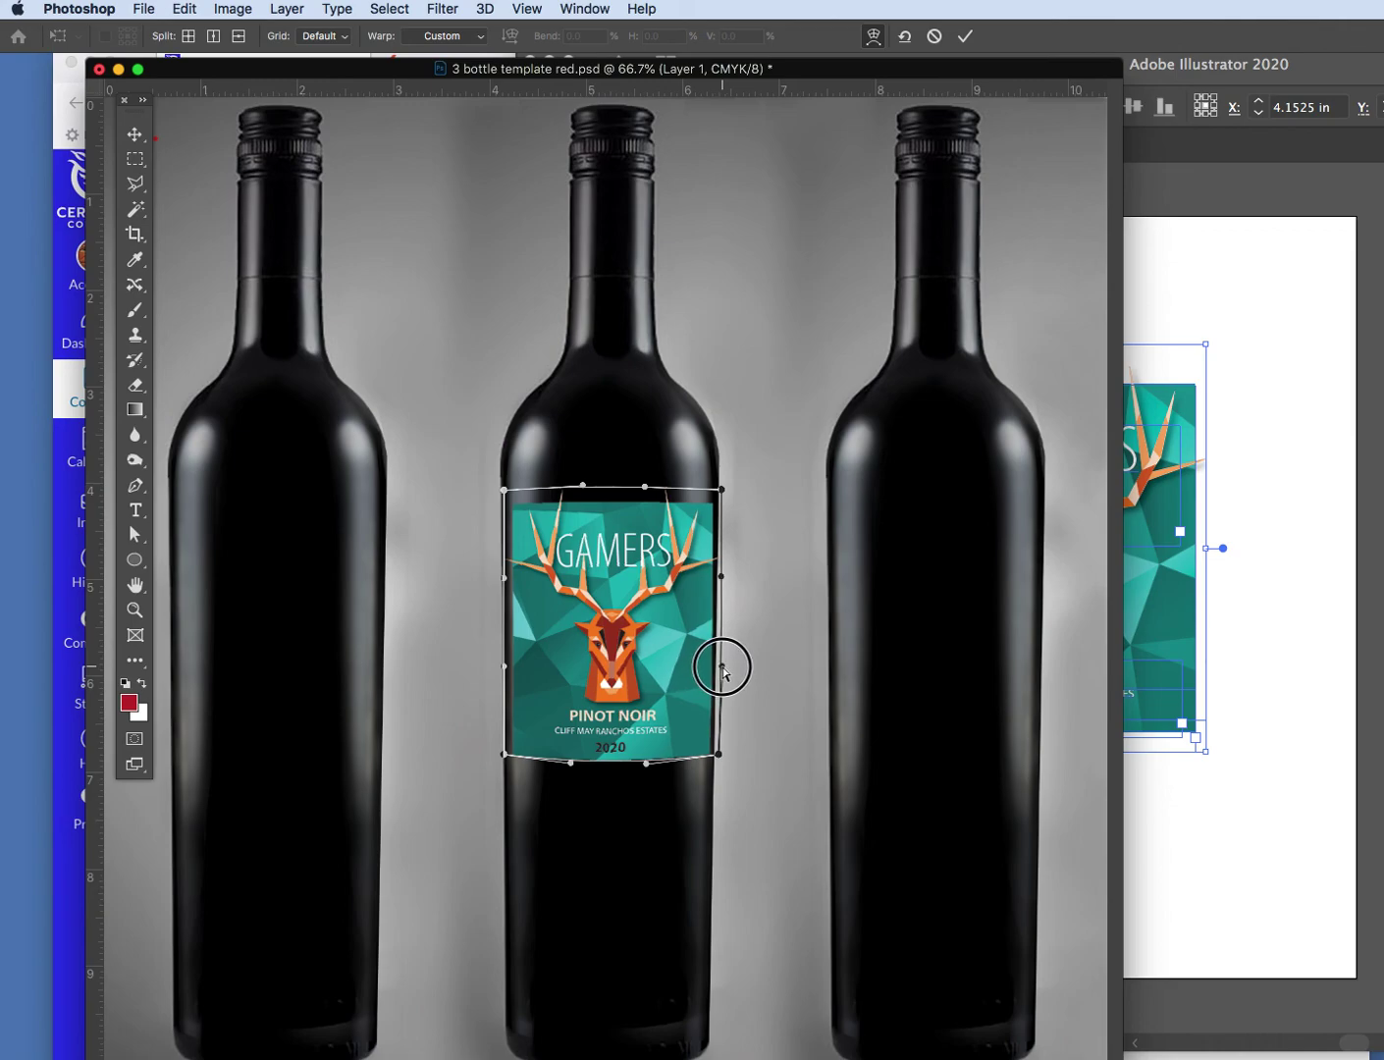
left_click(501, 491)
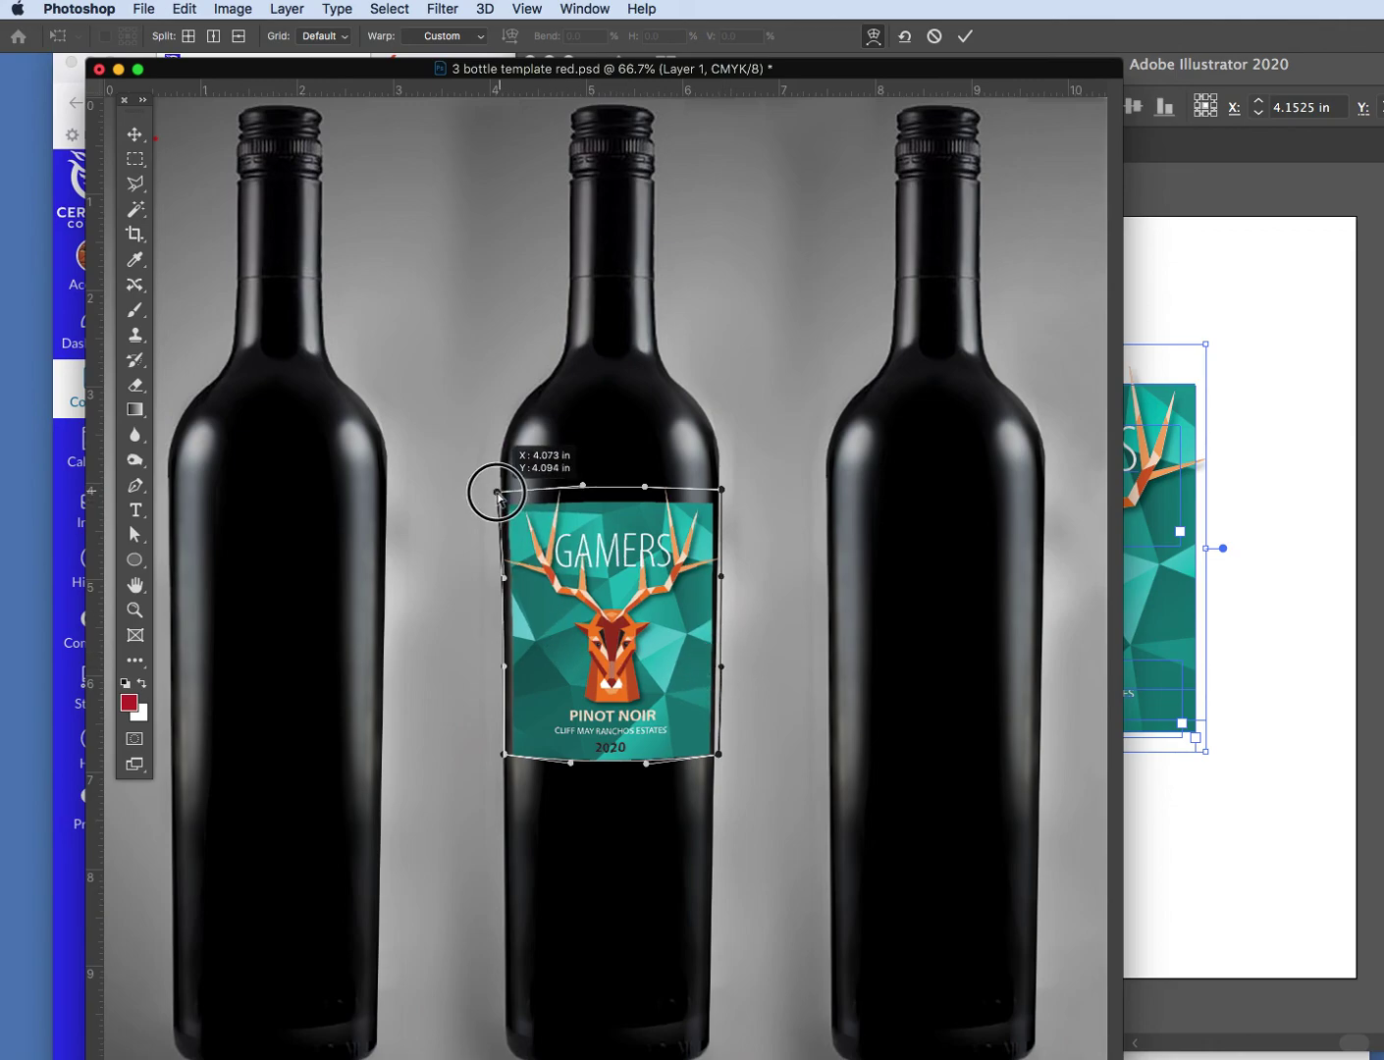
left_click(505, 580)
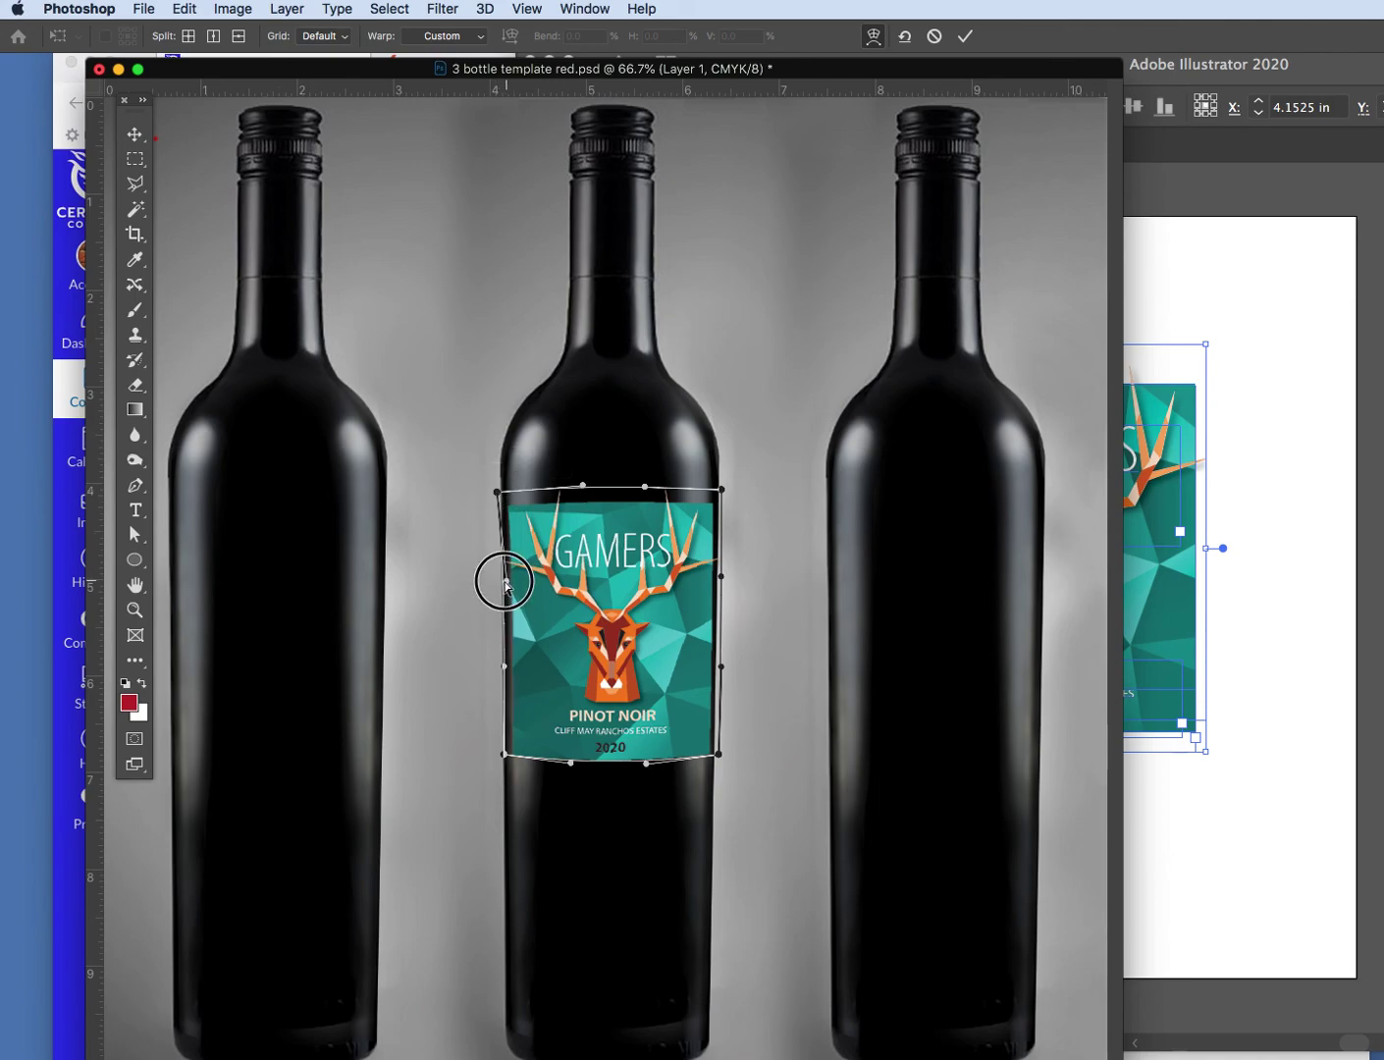
left_click(502, 664)
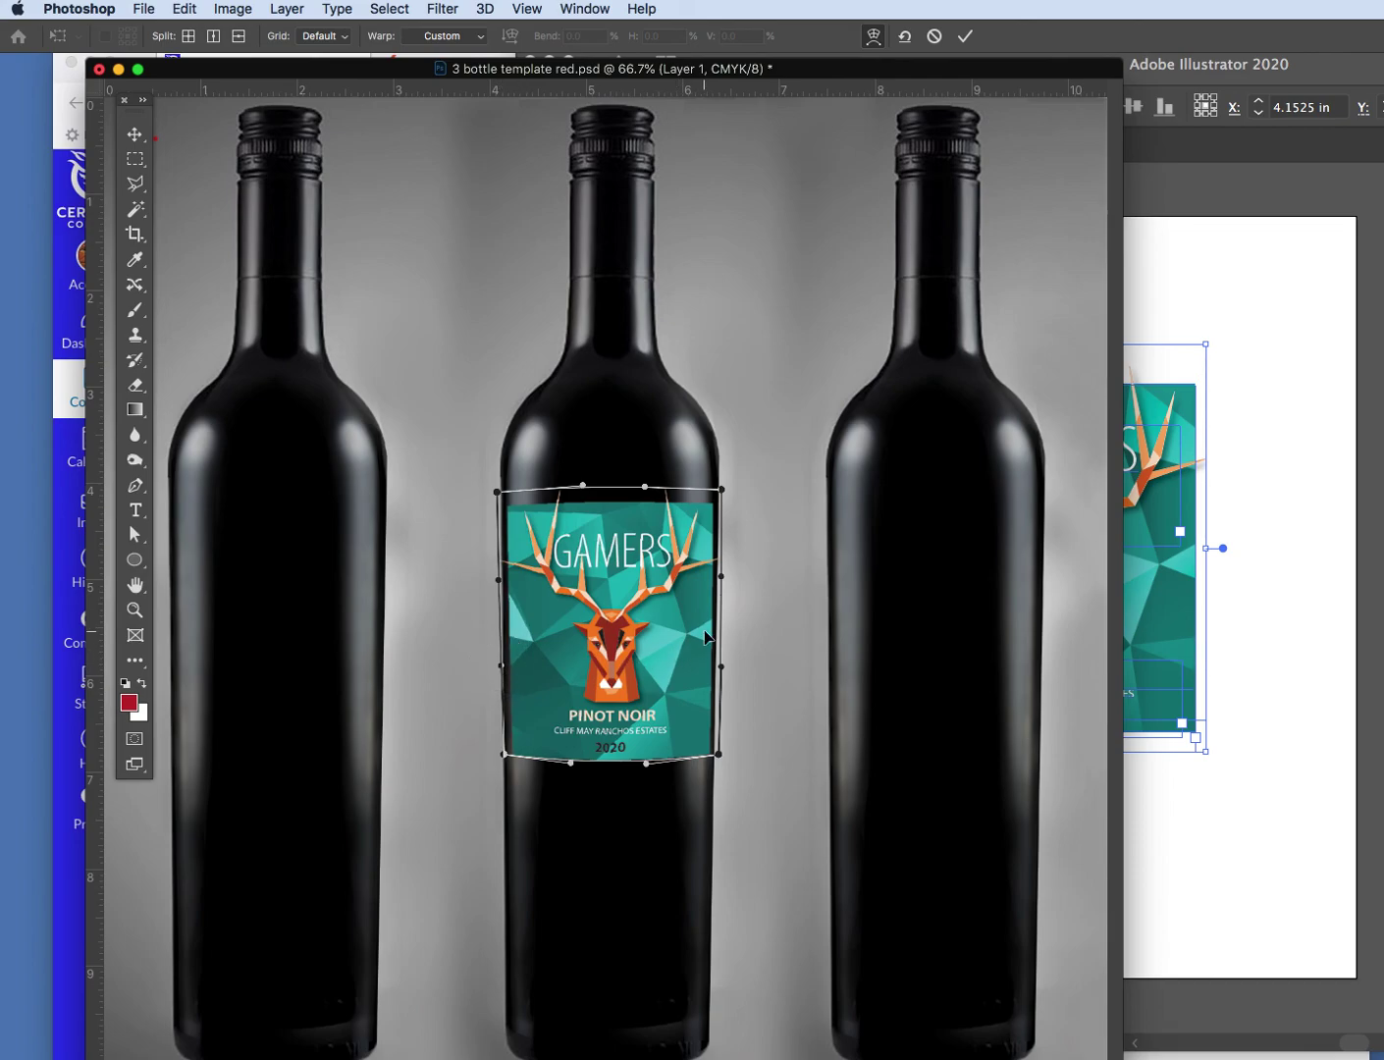
key("Return")
left_click(763, 346)
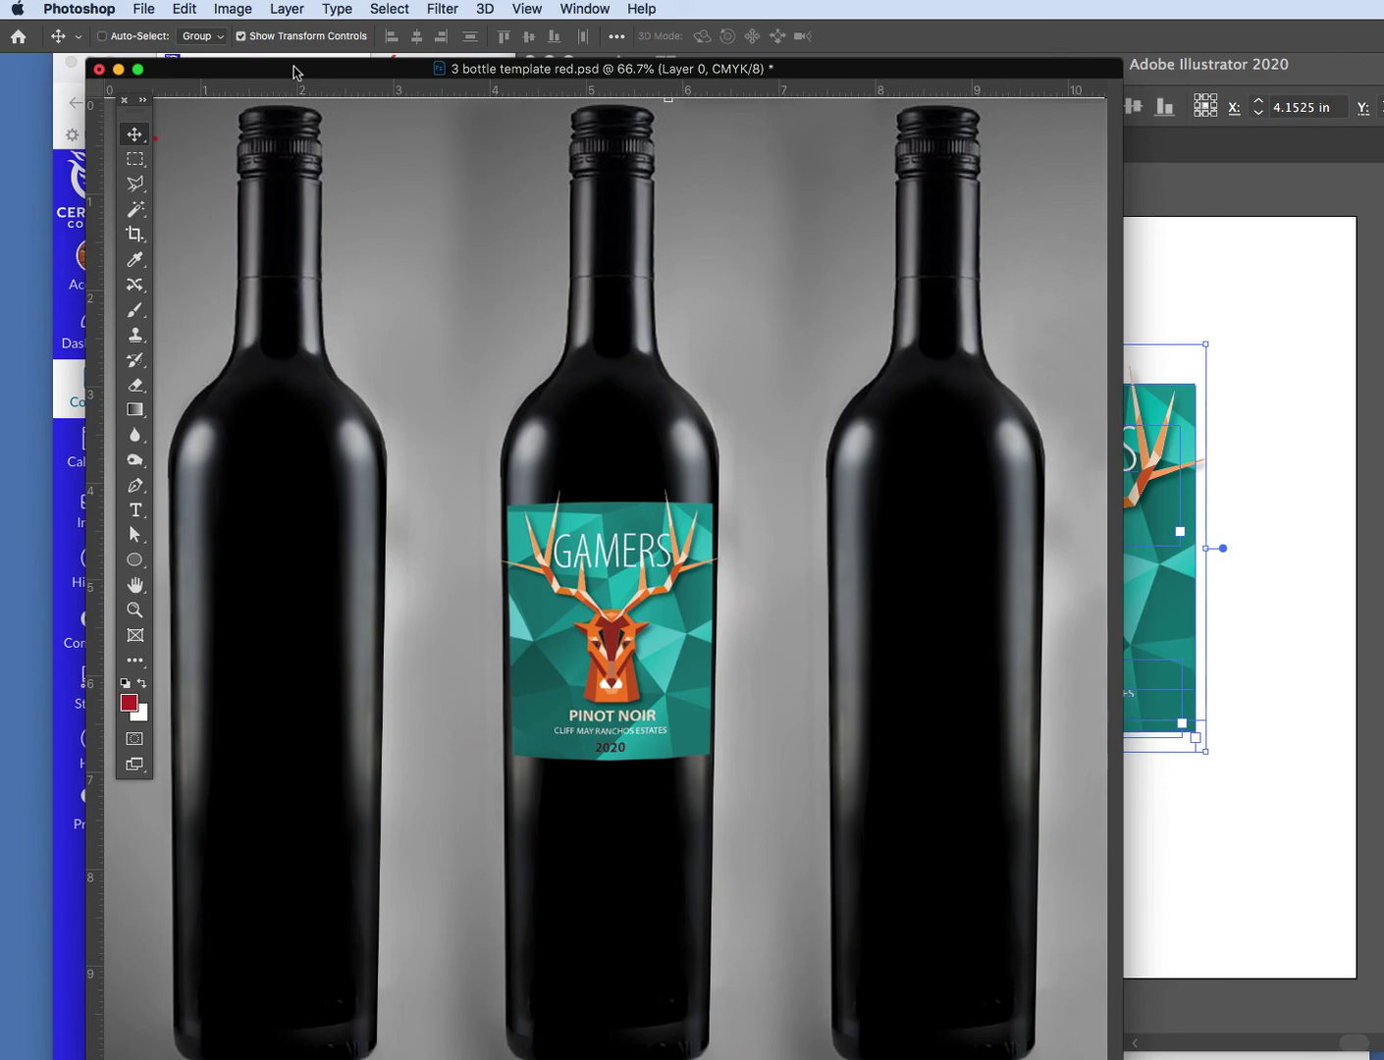
- Switch to QuickTime Player, close the screen recording, and enter WINE LABEL as its file name for saving
left_click(102, 36)
key("super+Tab")
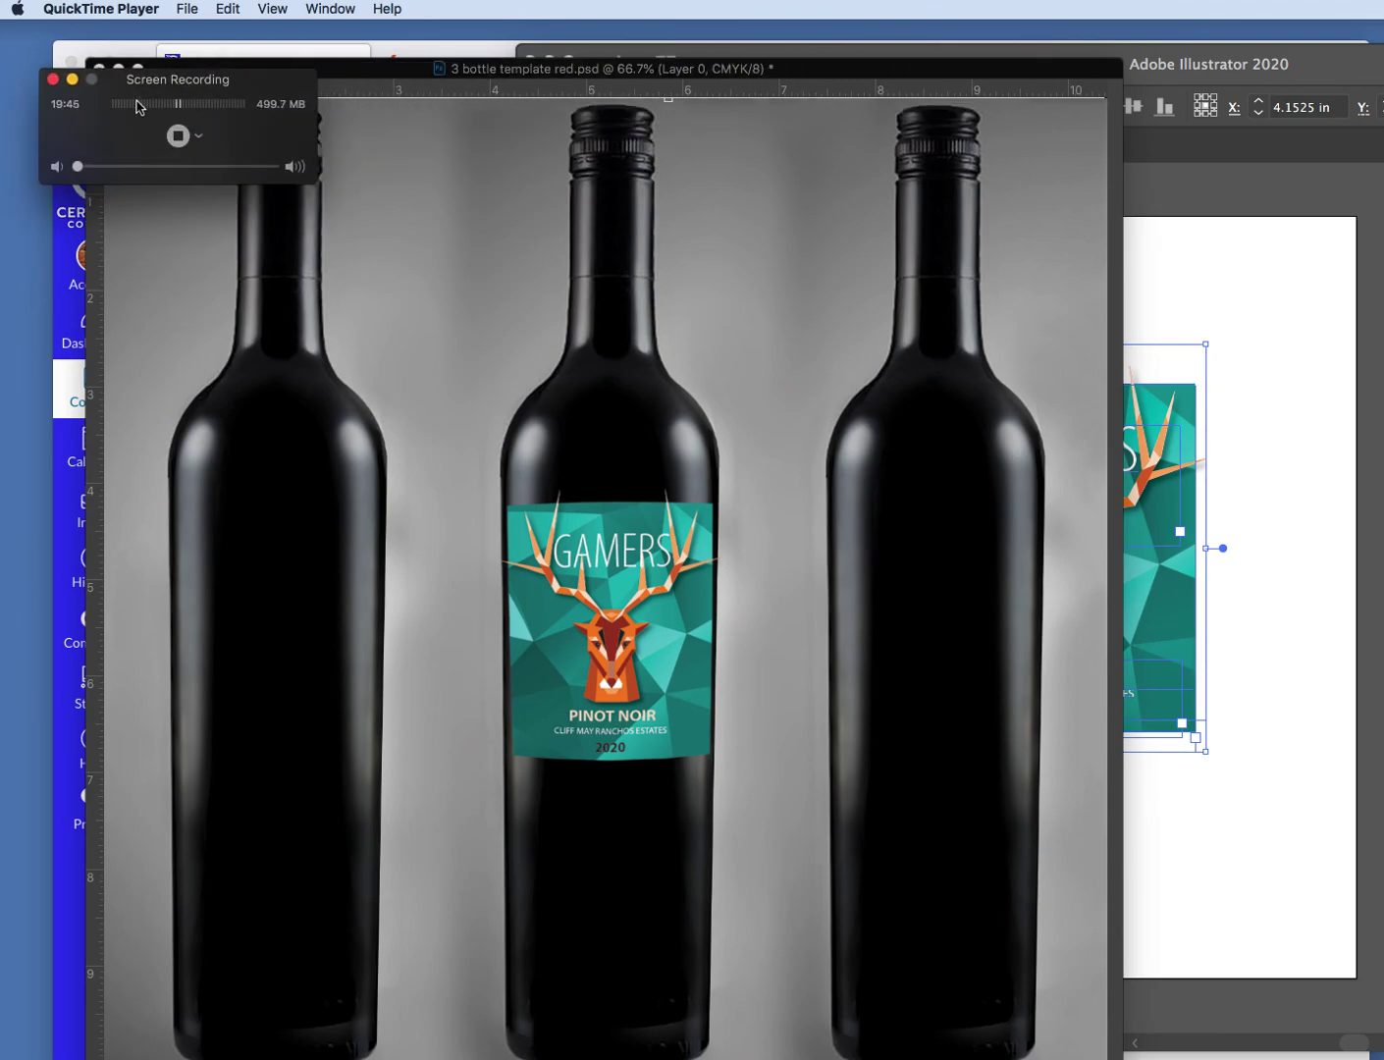
left_click(54, 79)
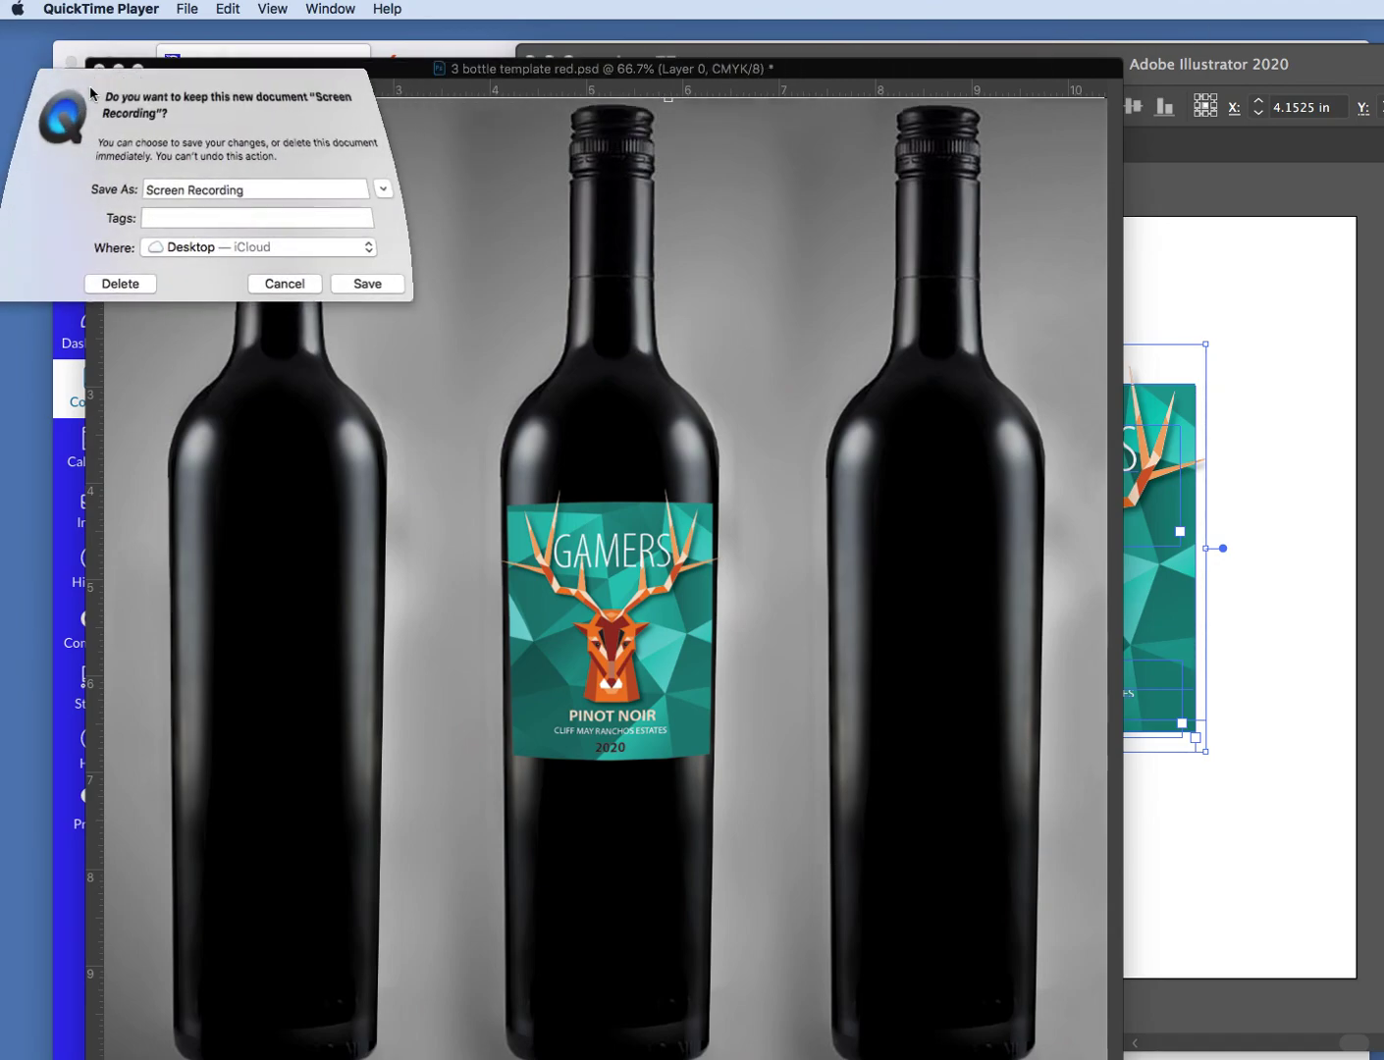
triple_click(199, 186)
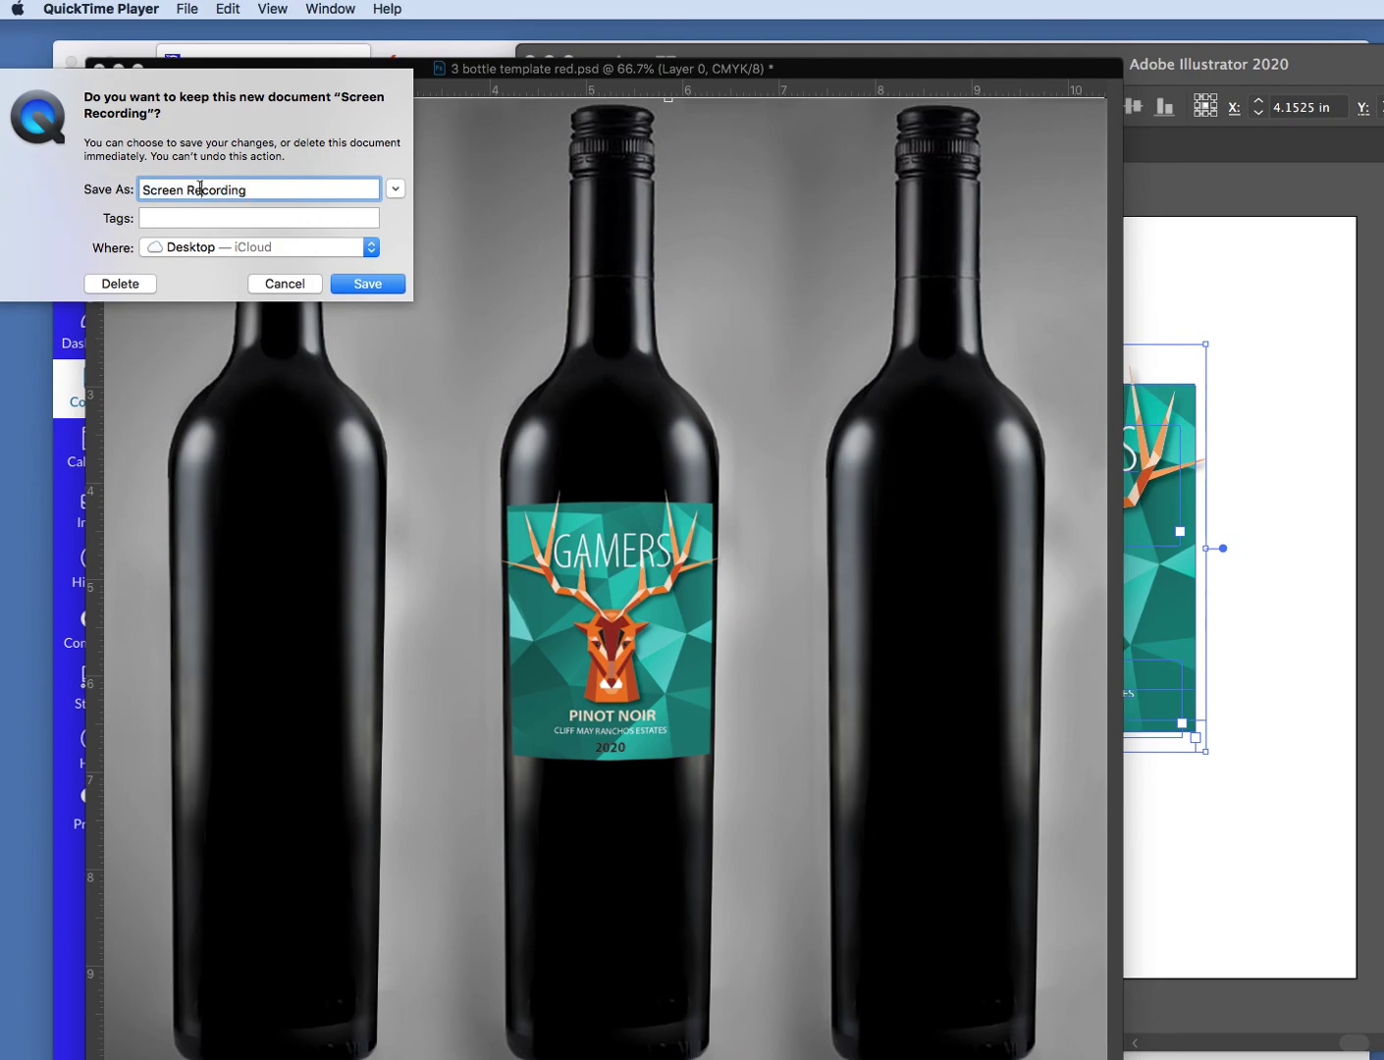
type("WIEN")
type(" LABEL")
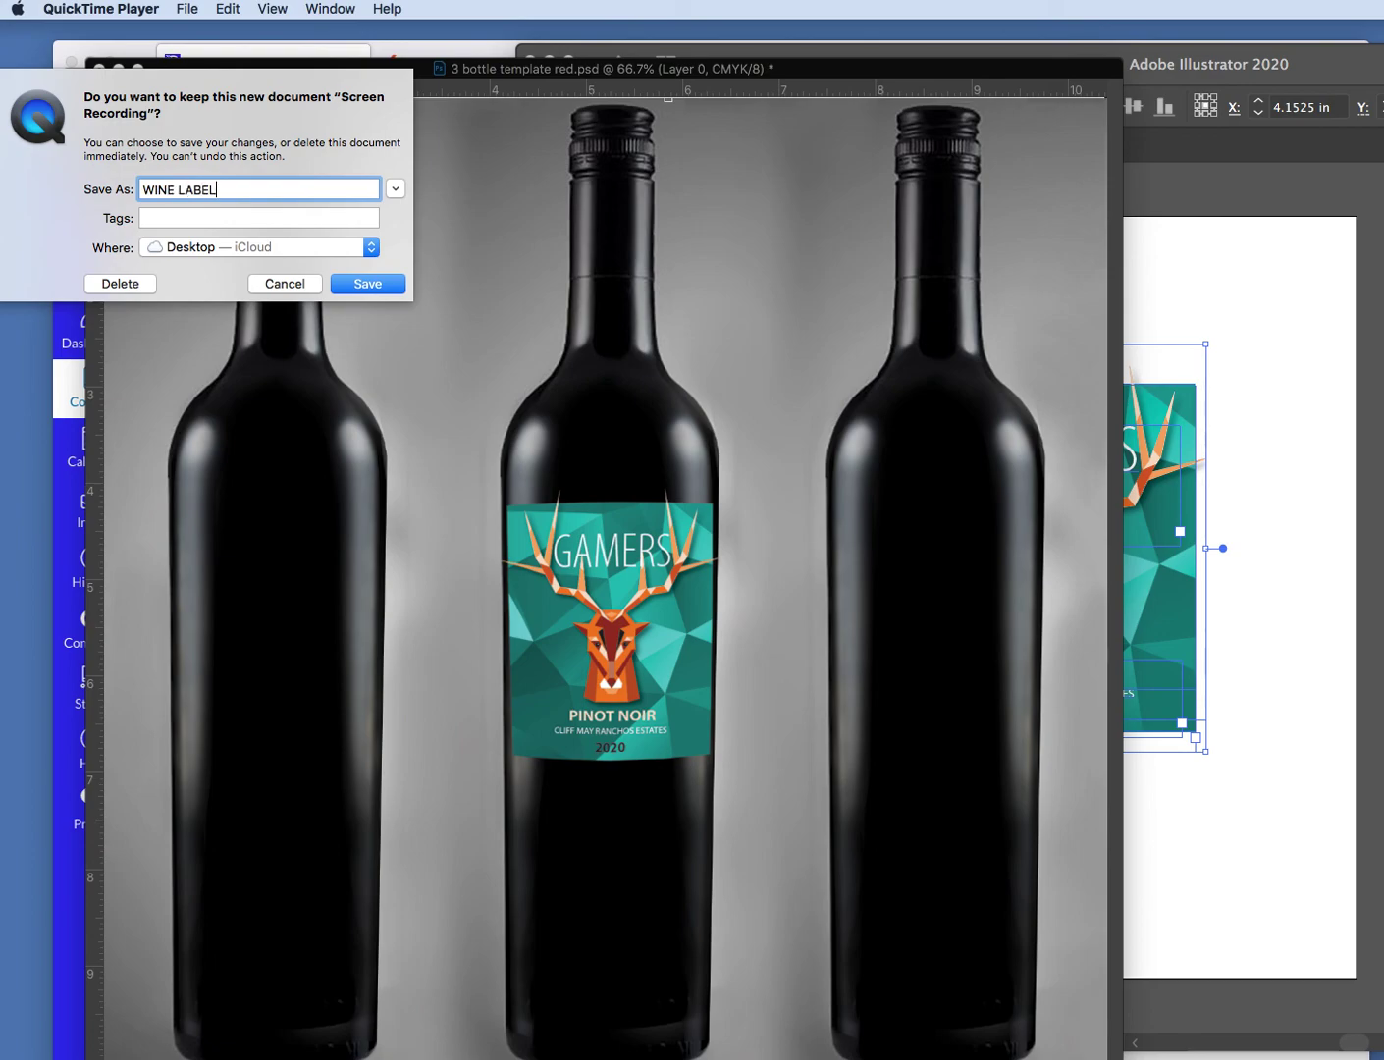